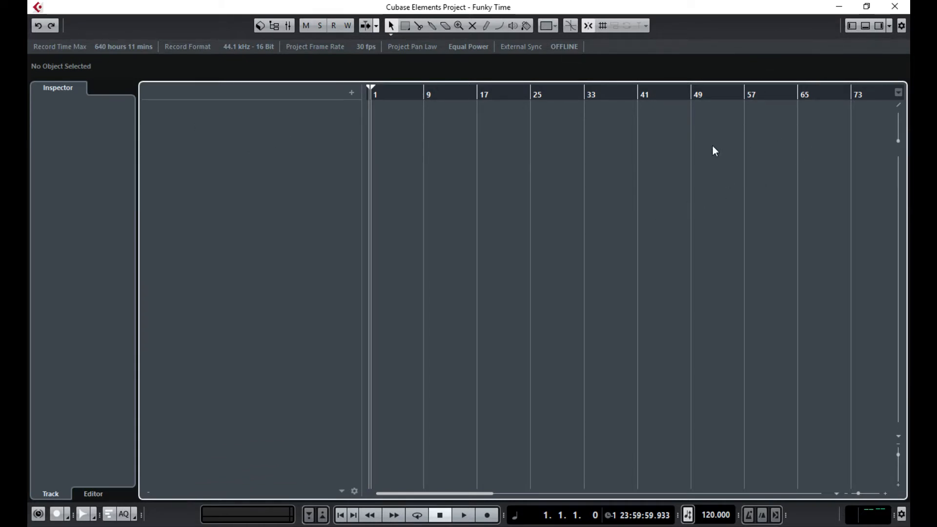
# - Show the VST Instruments zone and start adding an instrument track to the empty project
pyautogui.click(879, 25)
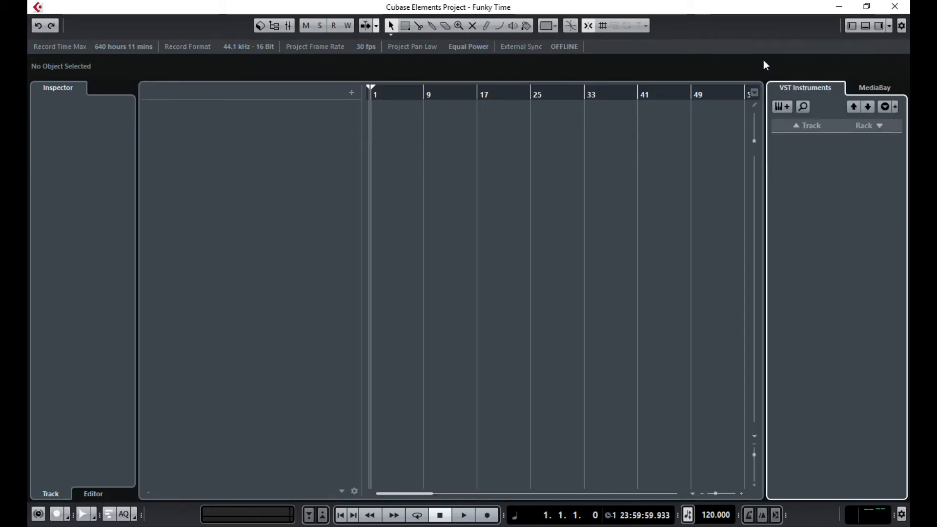
pyautogui.click(786, 107)
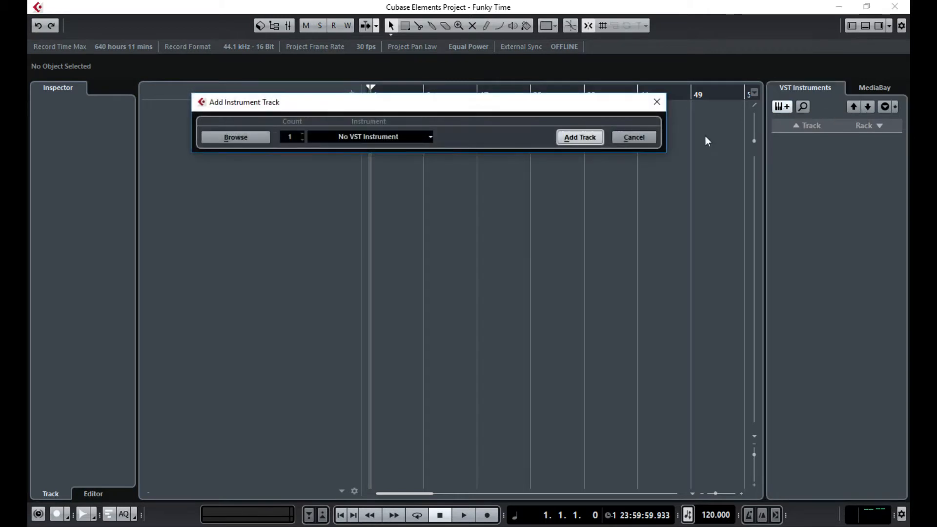
# - Create an instrument track with Groove Agent SE from the Drum category
pyautogui.click(368, 137)
pyautogui.click(326, 193)
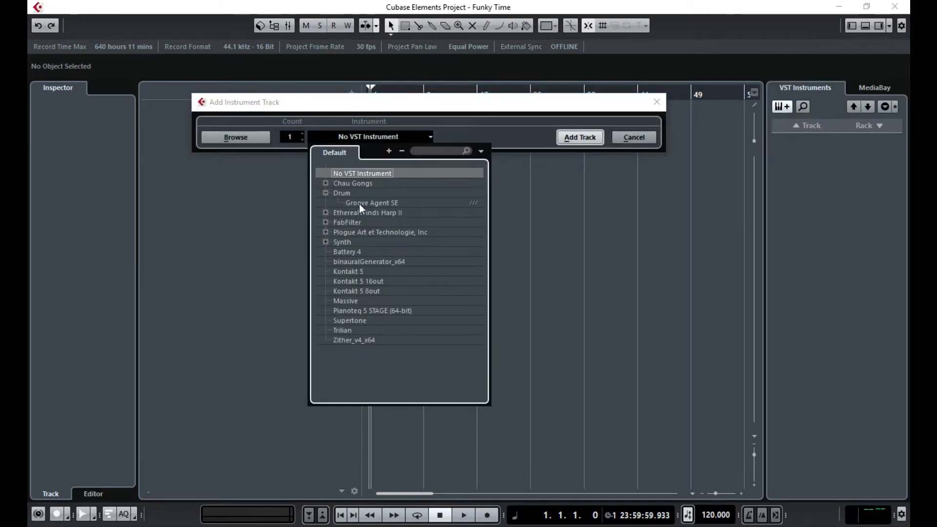
pyautogui.click(358, 203)
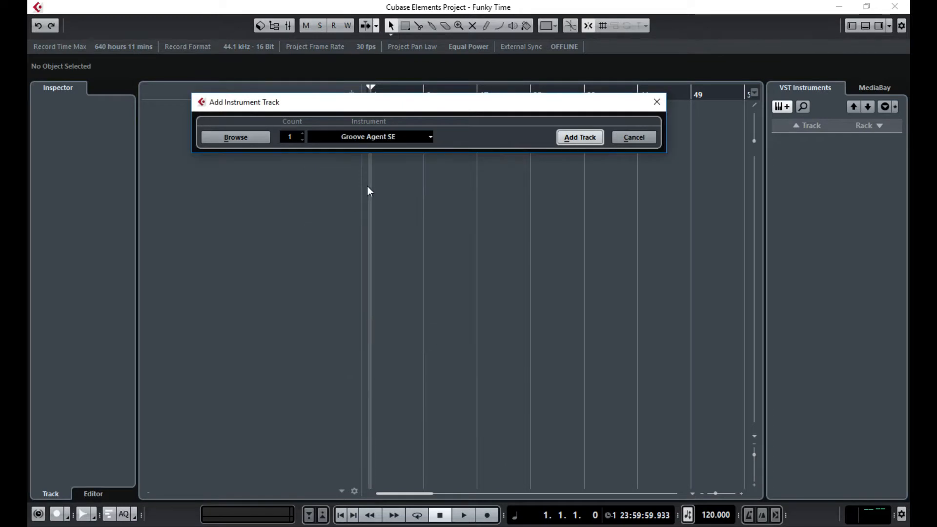
pyautogui.click(580, 137)
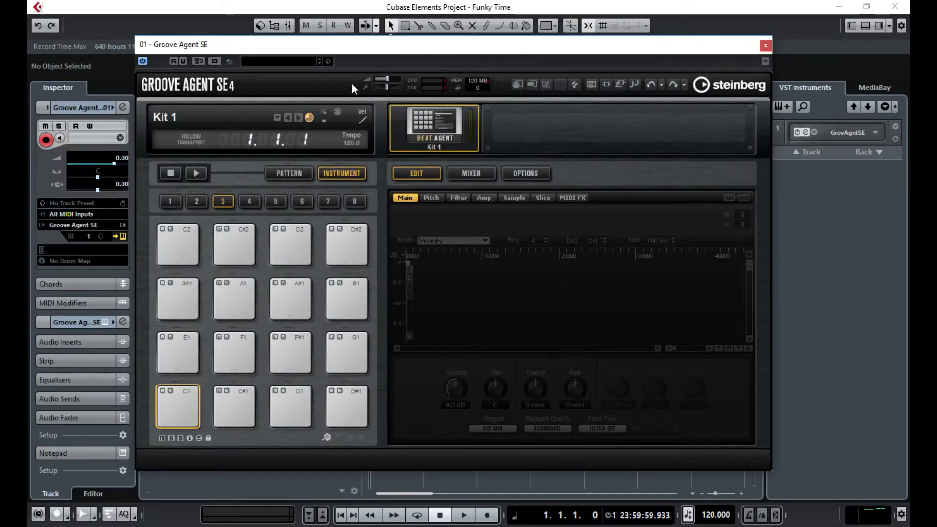
# - Load the R&B Kit 01 kit into Groove Agent SE and switch its pads to Pattern mode
pyautogui.click(291, 62)
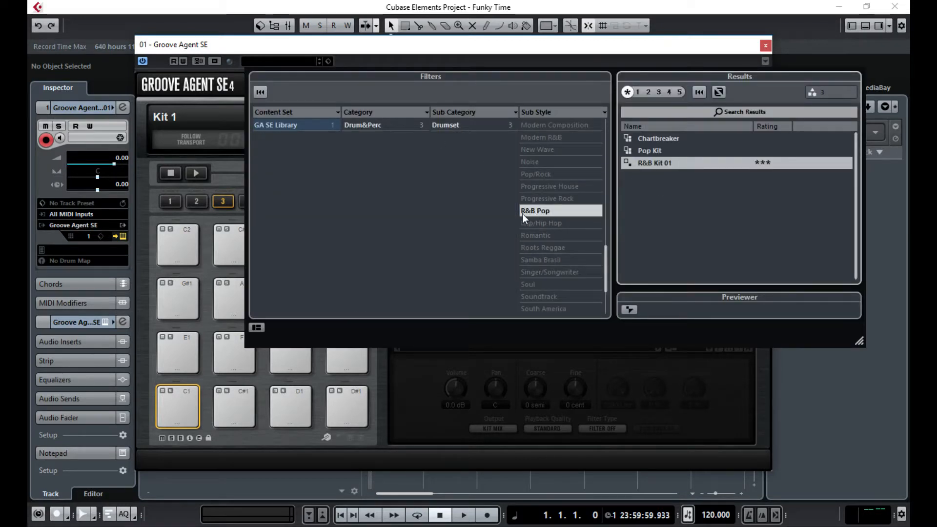
pyautogui.doubleClick(648, 163)
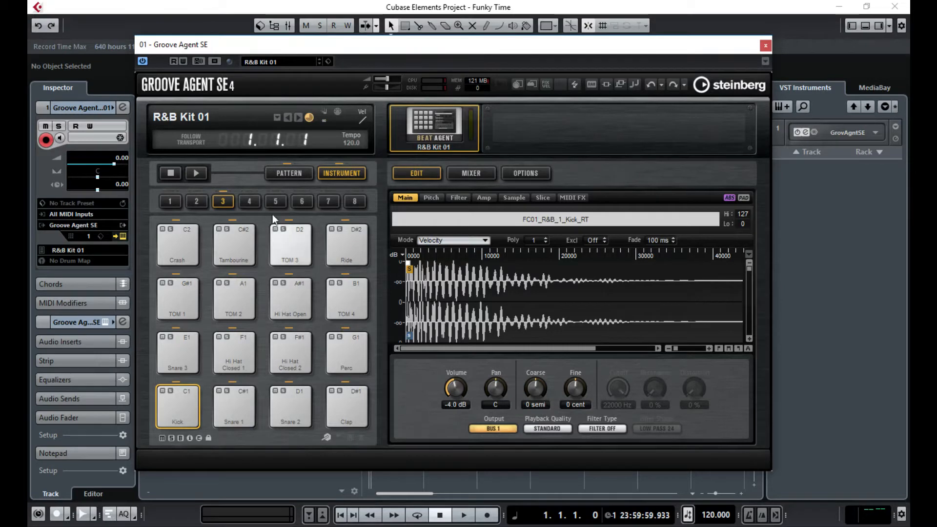
pyautogui.click(289, 175)
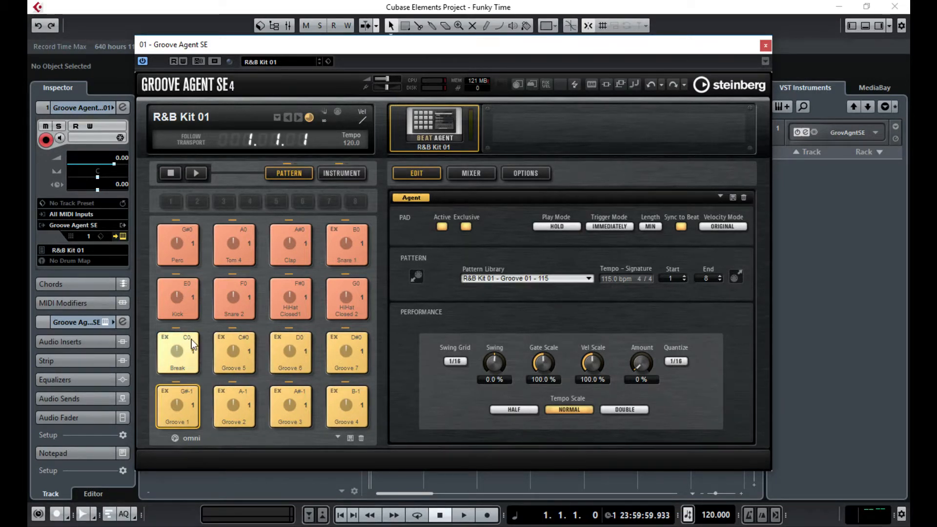
# - Audition the Break and Groove 5 pattern pads of R&B Kit 01
pyautogui.click(183, 369)
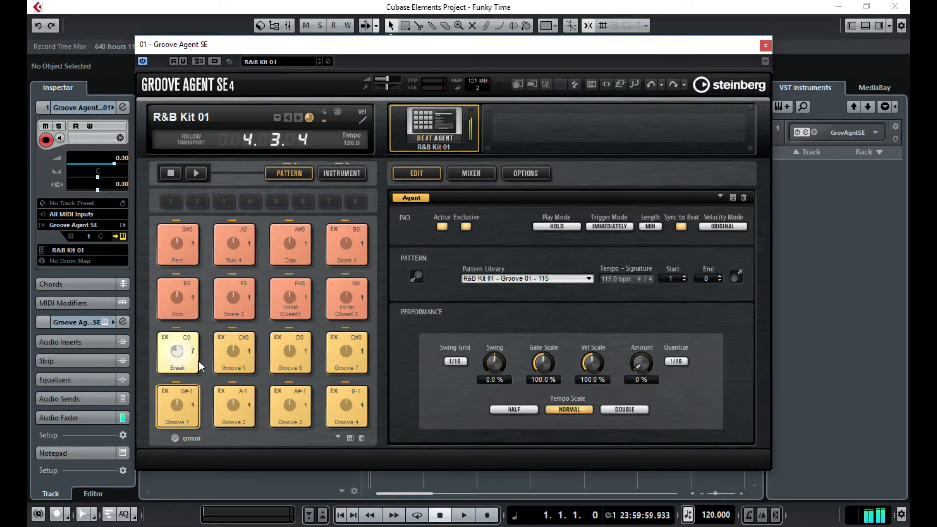
pyautogui.click(239, 367)
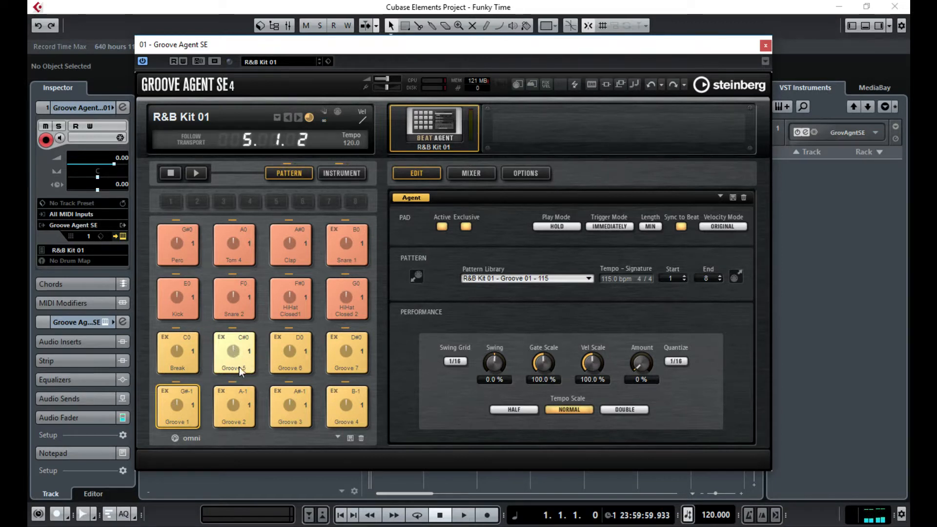
pyautogui.click(239, 368)
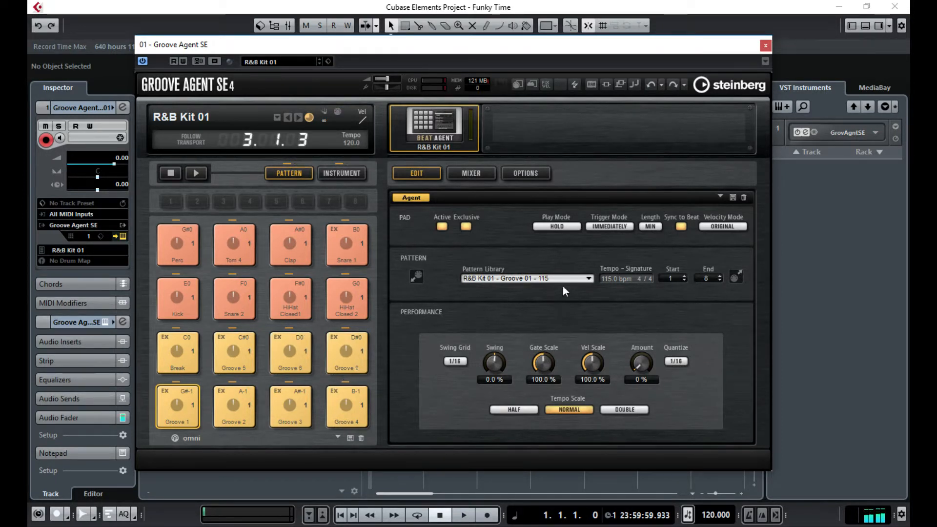
# - Browse the Pattern Library without changing the groove, then close the Groove Agent SE window
pyautogui.click(589, 279)
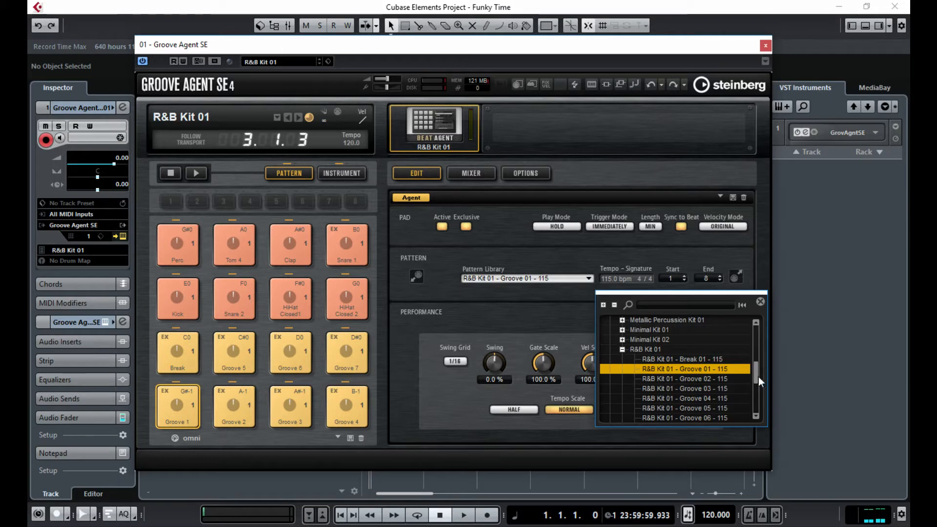
pyautogui.moveTo(758, 377)
pyautogui.mouseDown()
pyautogui.moveTo(762, 356)
pyautogui.moveTo(757, 394)
pyautogui.moveTo(766, 377)
pyautogui.mouseUp()
pyautogui.click(811, 347)
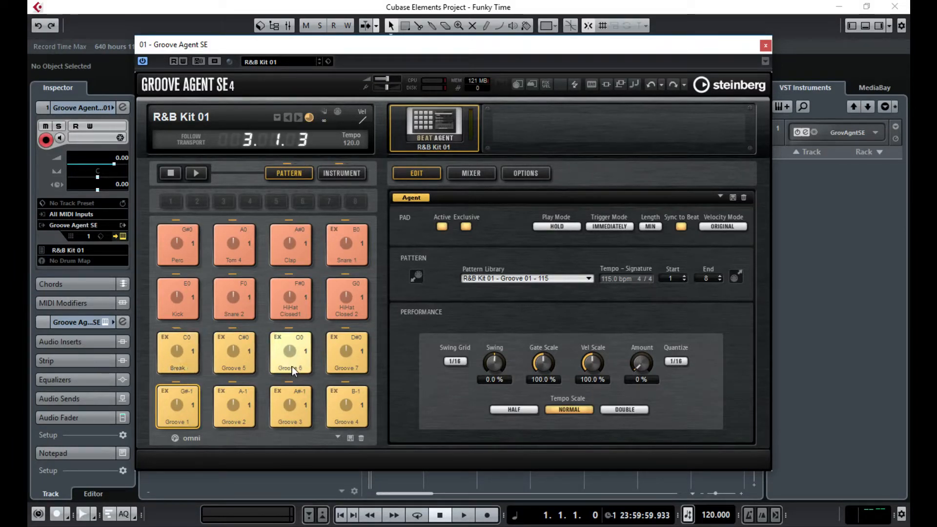
pyautogui.click(764, 45)
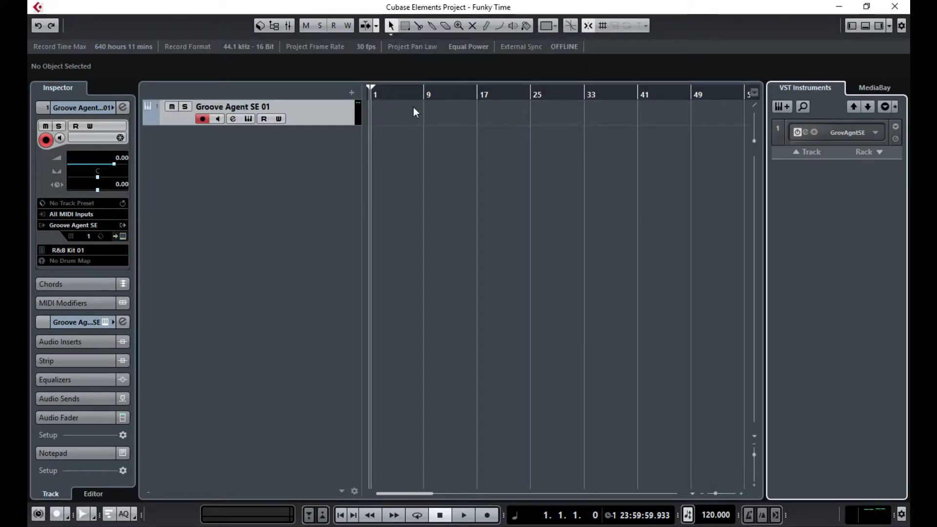
# - Zoom the timeline to bars 1–21 and start recording on the Groove Agent track
pyautogui.moveTo(716, 491); pyautogui.dragTo(719, 490)
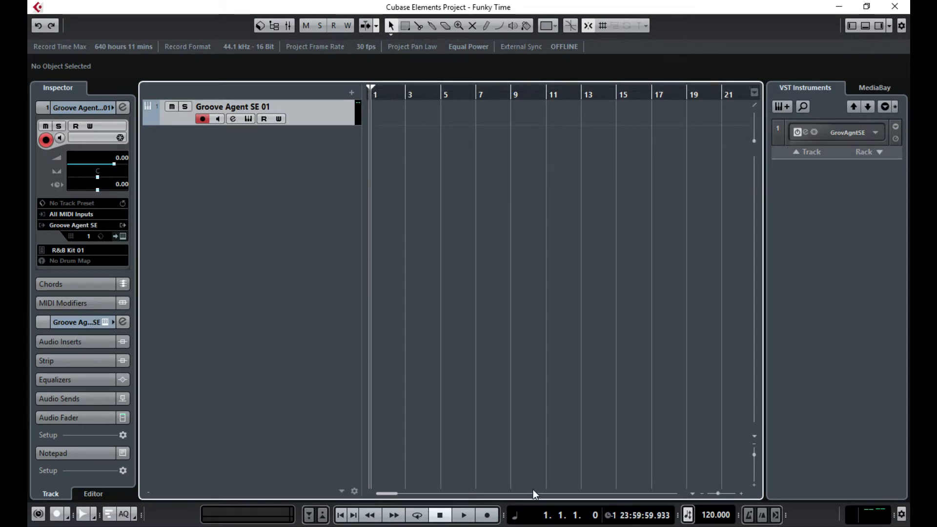
pyautogui.click(488, 515)
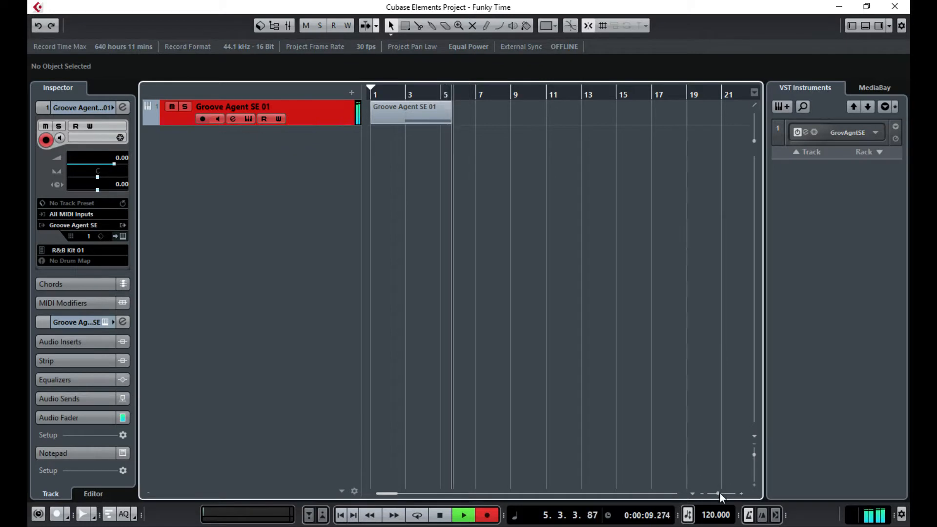
# - Keep recording the drum part while following along, stopping once it reaches bar 72
pyautogui.moveTo(719, 494); pyautogui.dragTo(718, 493)
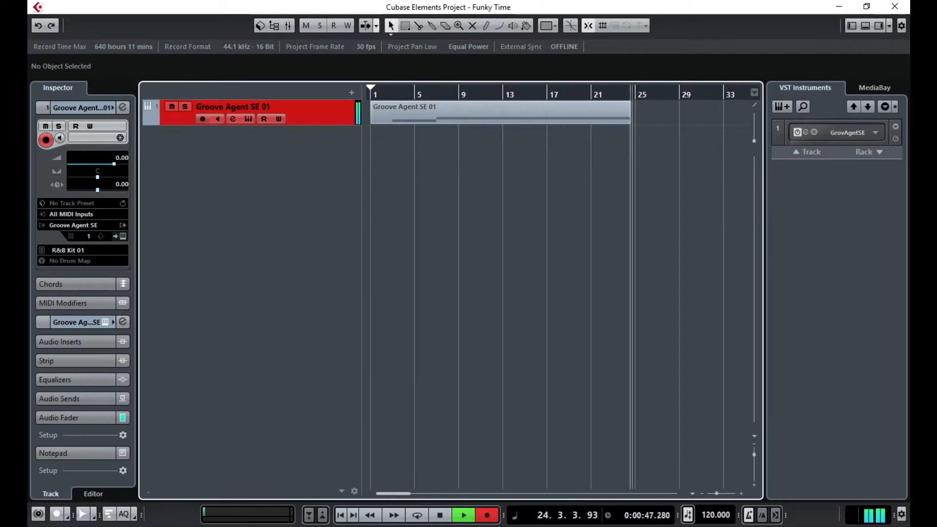
pyautogui.moveTo(400, 494); pyautogui.dragTo(406, 493)
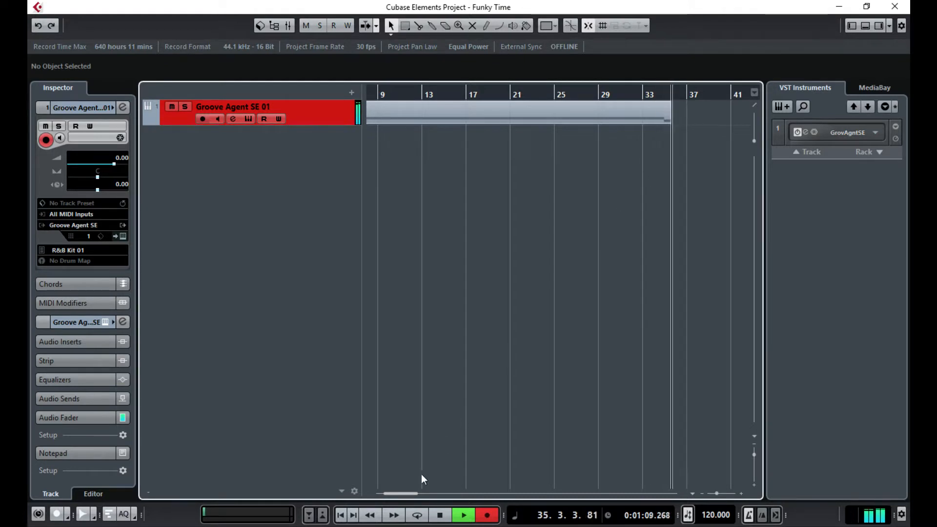
pyautogui.moveTo(409, 494); pyautogui.dragTo(429, 489)
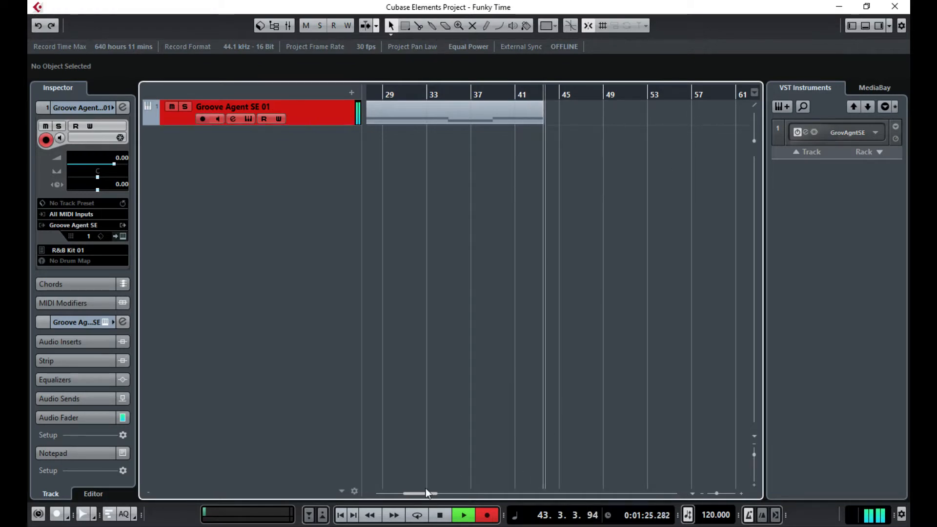
pyautogui.moveTo(421, 495); pyautogui.dragTo(429, 493)
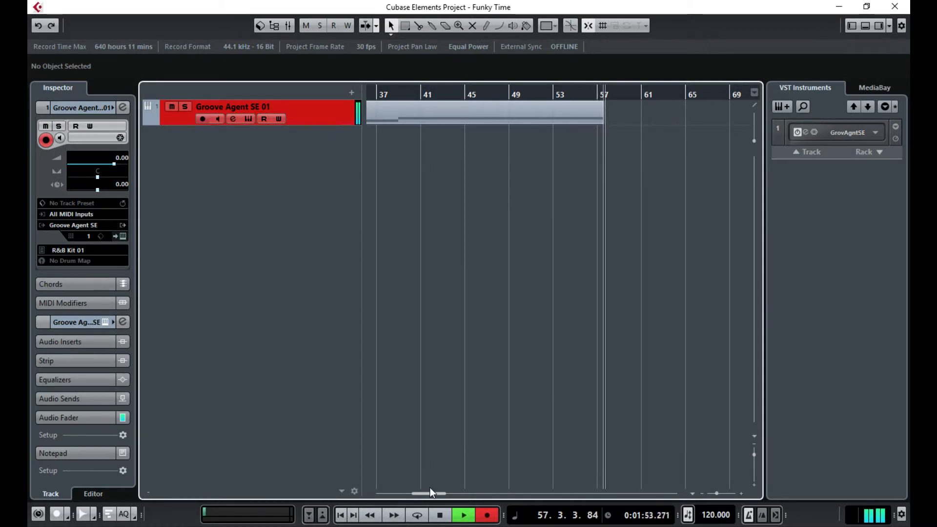
pyautogui.moveTo(430, 493); pyautogui.dragTo(438, 493)
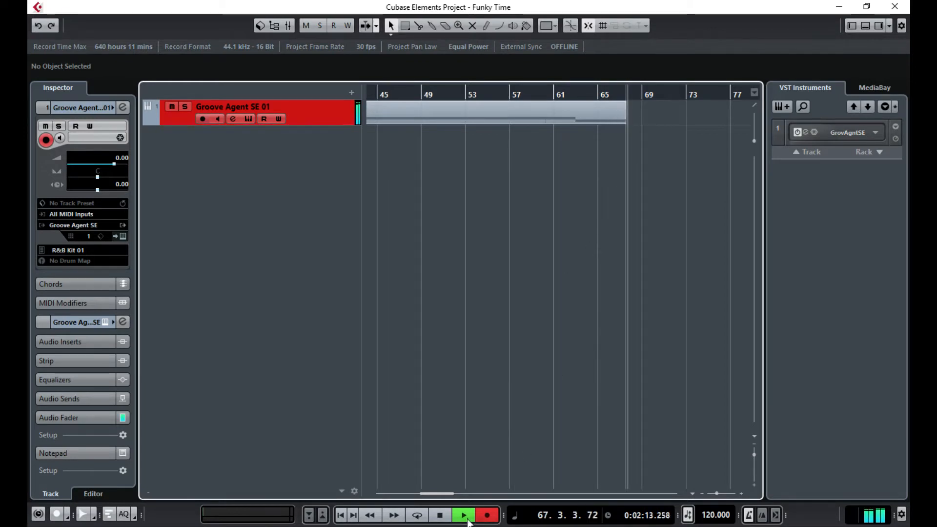
pyautogui.moveTo(441, 493); pyautogui.dragTo(452, 492)
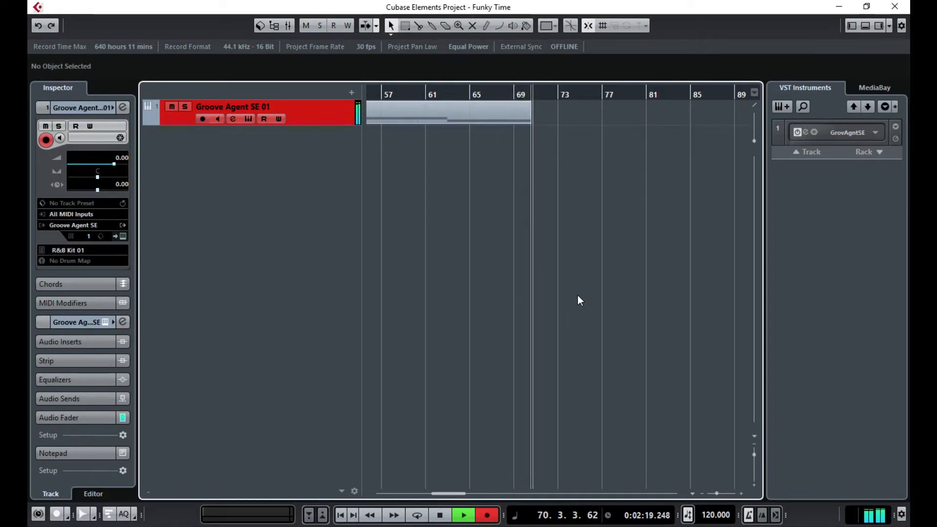
pyautogui.click(441, 516)
pyautogui.moveTo(452, 495); pyautogui.dragTo(376, 508)
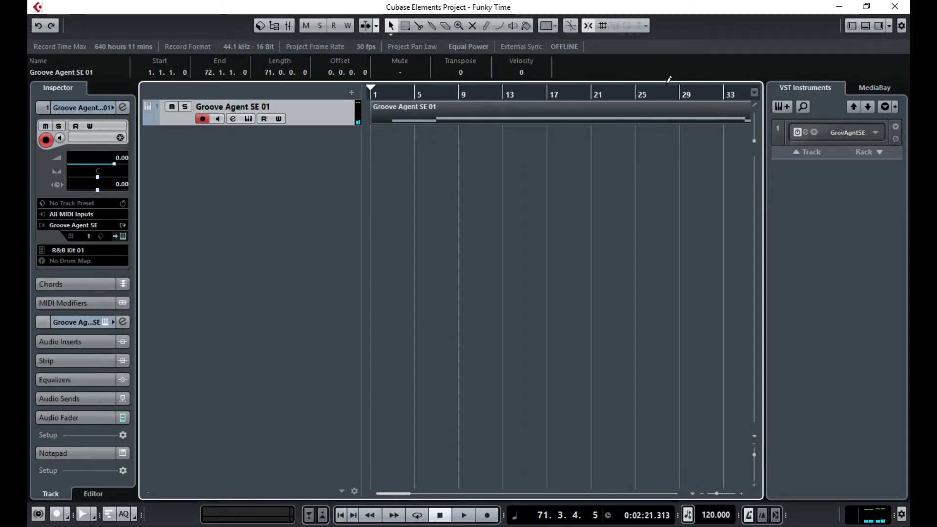
# - Open the recorded part in the Key Editor and quantize its note to start at bar 3
pyautogui.doubleClick(423, 107)
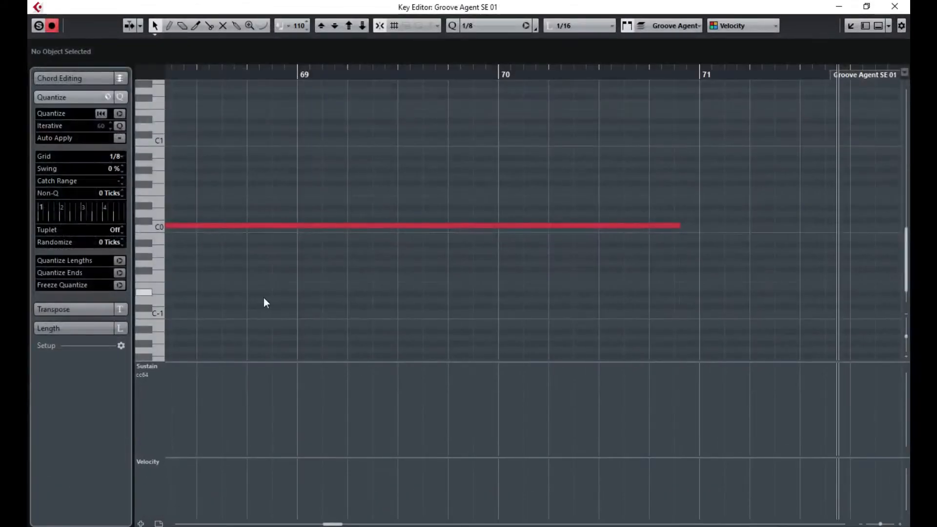
pyautogui.moveTo(334, 524); pyautogui.dragTo(191, 524)
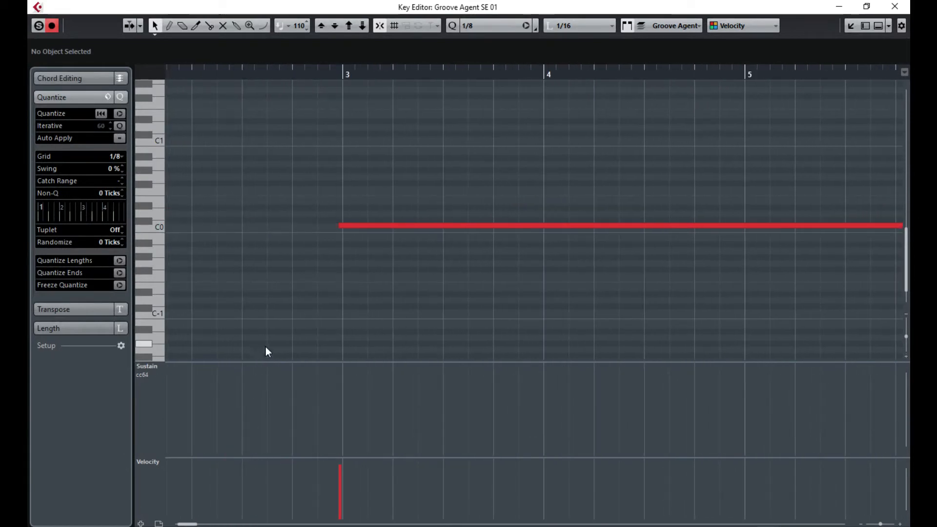
pyautogui.hotkey('ctrl', 'a')
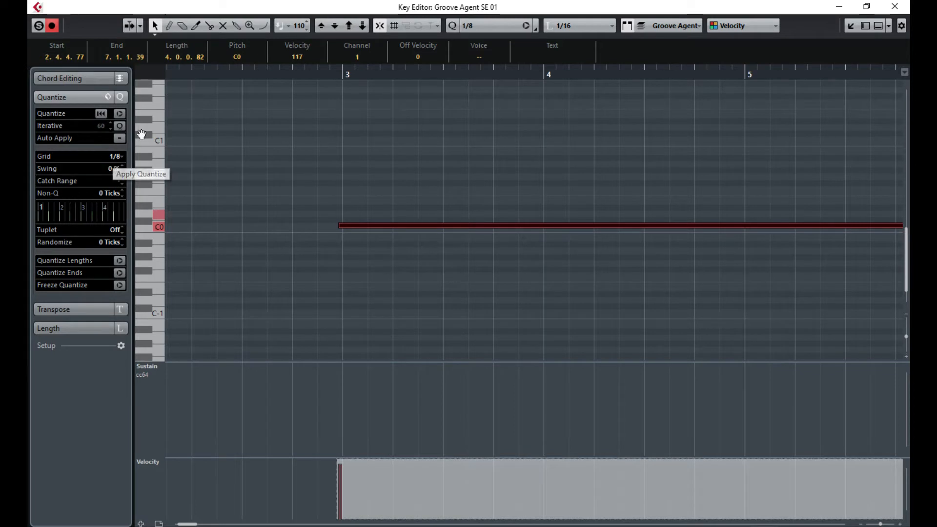
pyautogui.click(120, 113)
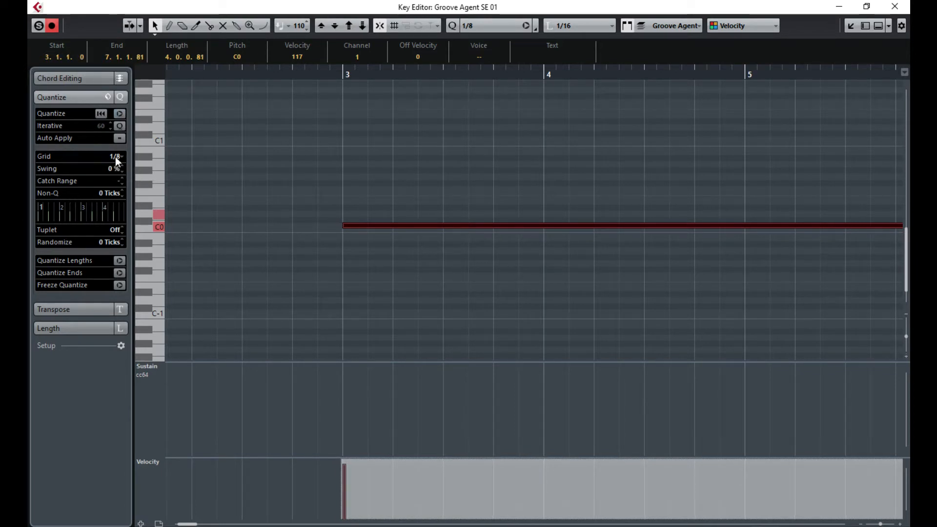
pyautogui.click(337, 211)
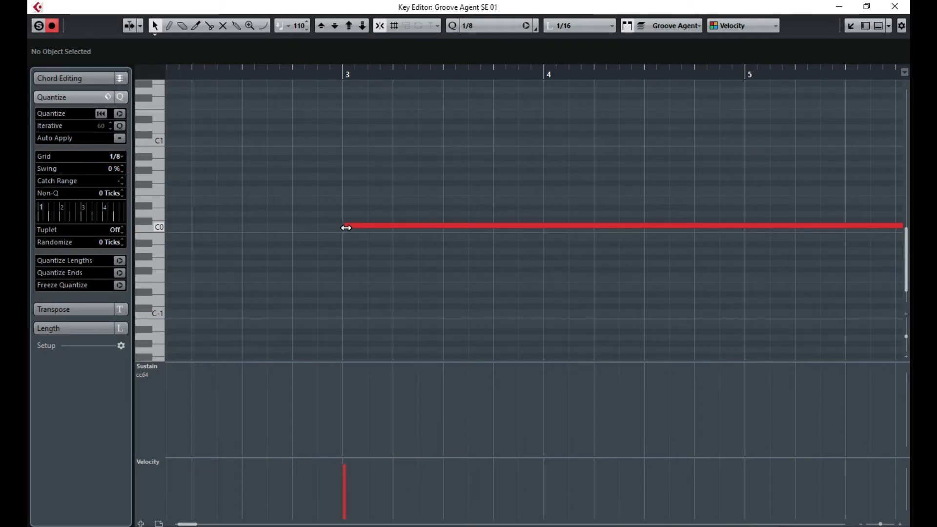
# - Shorten the bass note ends, including the C0 note ending at bar 39 and the D0 note ending at bar 63
pyautogui.moveTo(353, 227)
pyautogui.mouseDown()
pyautogui.moveTo(368, 227)
pyautogui.moveTo(344, 226)
pyautogui.mouseUp()
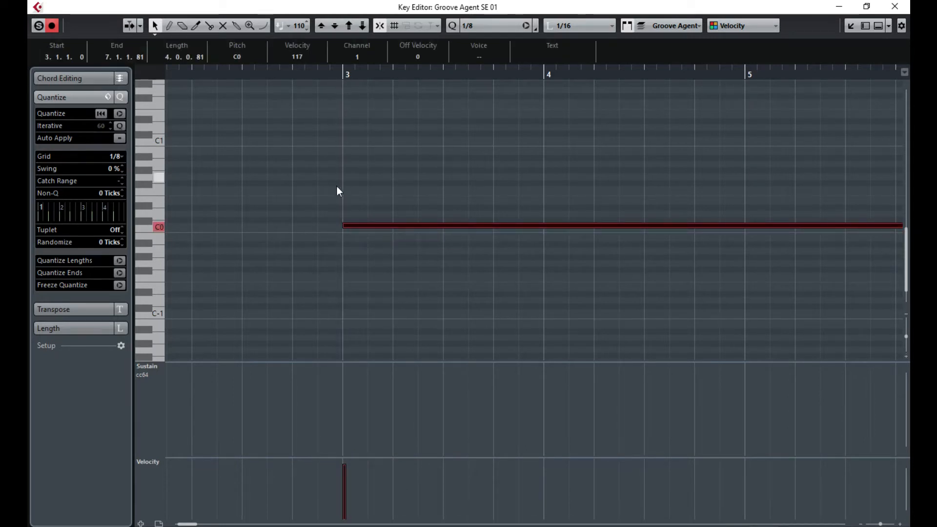
pyautogui.moveTo(187, 523); pyautogui.dragTo(197, 524)
pyautogui.moveTo(256, 226); pyautogui.dragTo(249, 226)
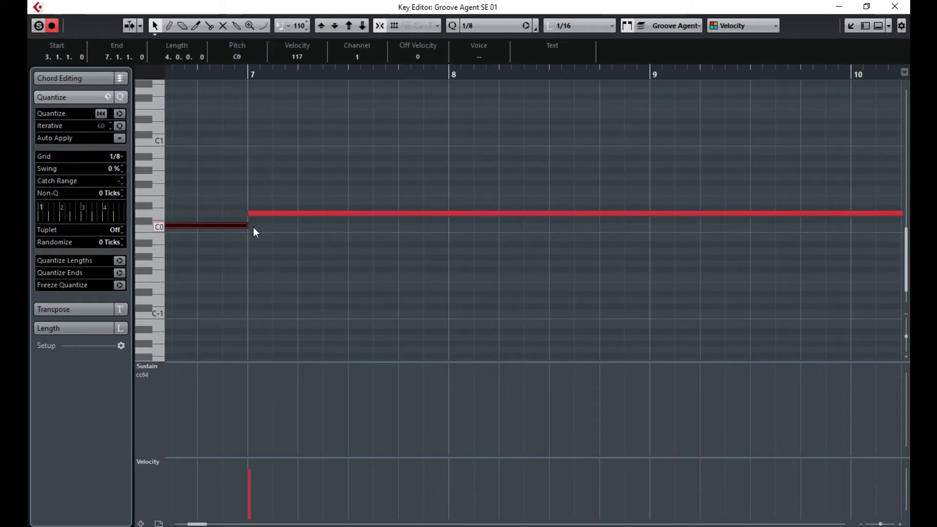
pyautogui.moveTo(205, 523); pyautogui.dragTo(316, 523)
pyautogui.click(324, 406)
pyautogui.click(385, 225)
pyautogui.click(437, 213)
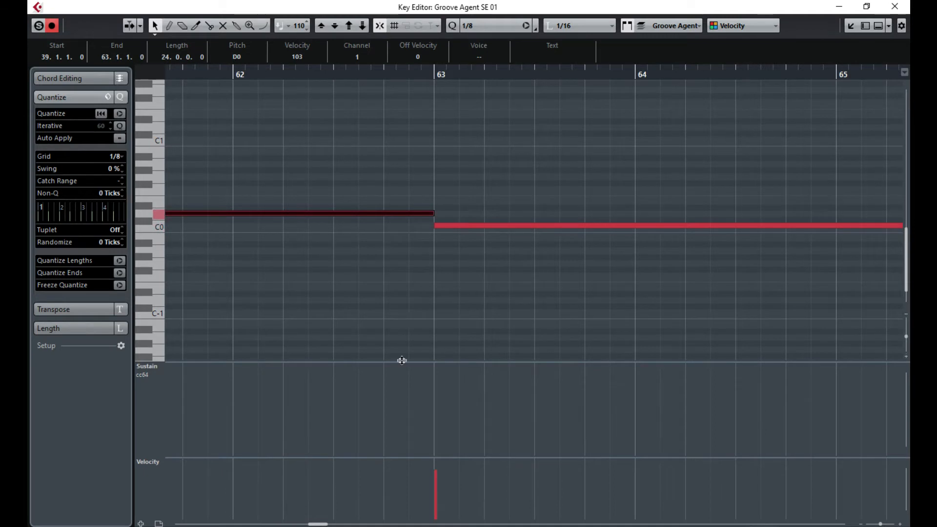
pyautogui.moveTo(325, 524); pyautogui.dragTo(337, 524)
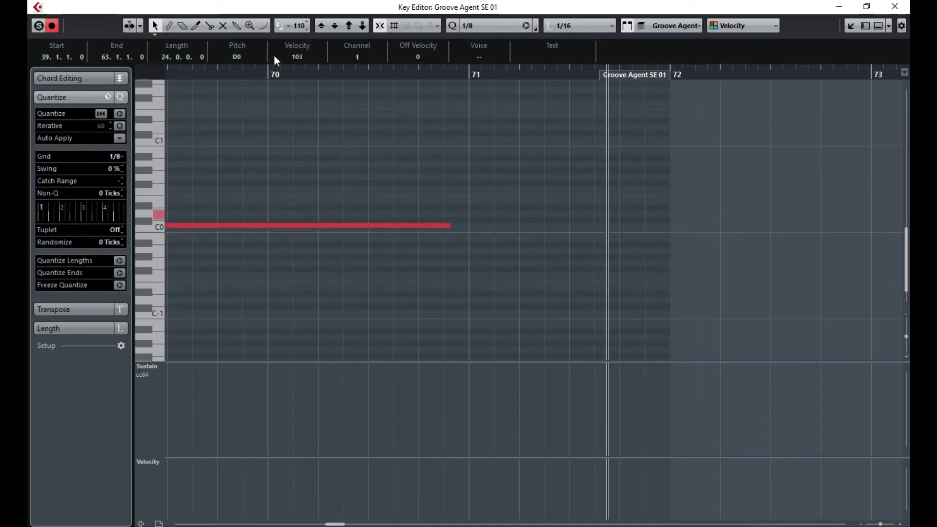
# - Trim the last C0 note to end at 70.3.4.0, check it on playback, and close the Key Editor
pyautogui.click(171, 77)
pyautogui.press('space')
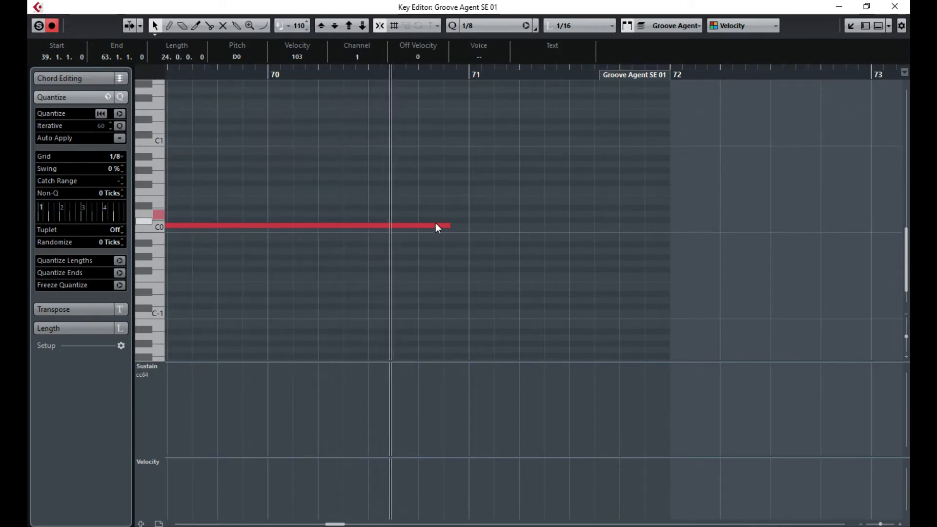
pyautogui.moveTo(446, 225); pyautogui.dragTo(404, 226)
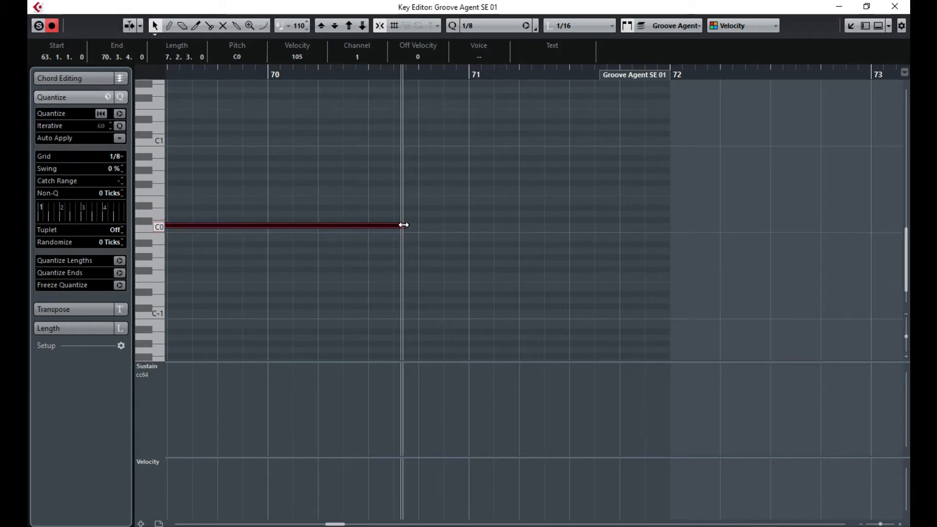
pyautogui.click(217, 74)
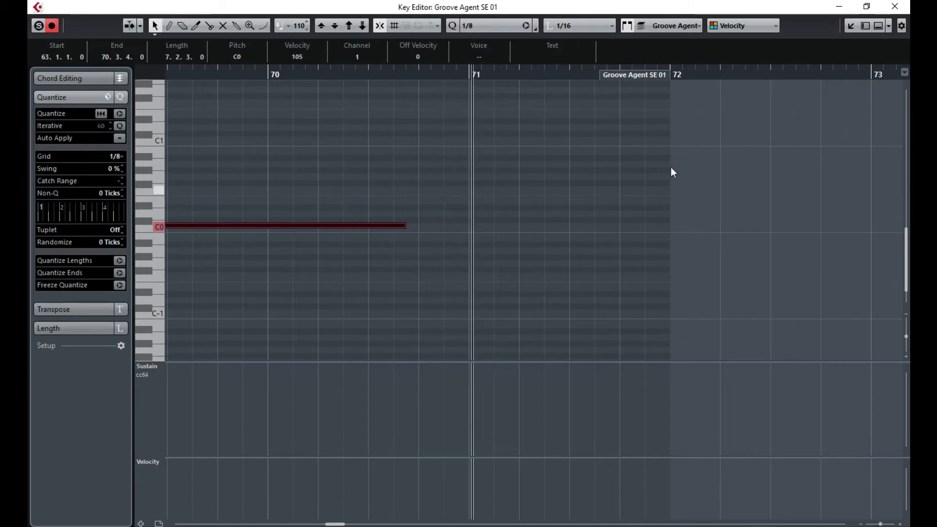
pyautogui.click(898, 6)
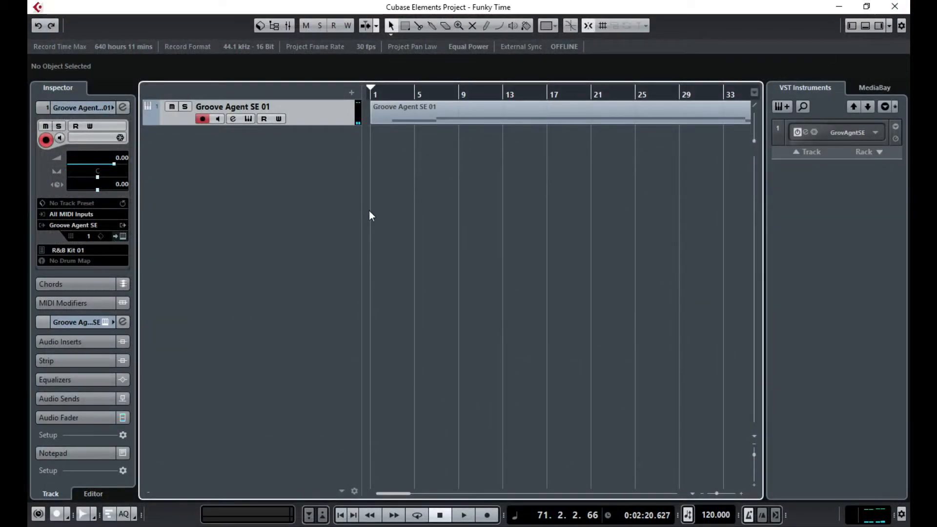
# - Apply the yellow Percussion colour to the Groove Agent SE 01 track and its part
pyautogui.click(557, 25)
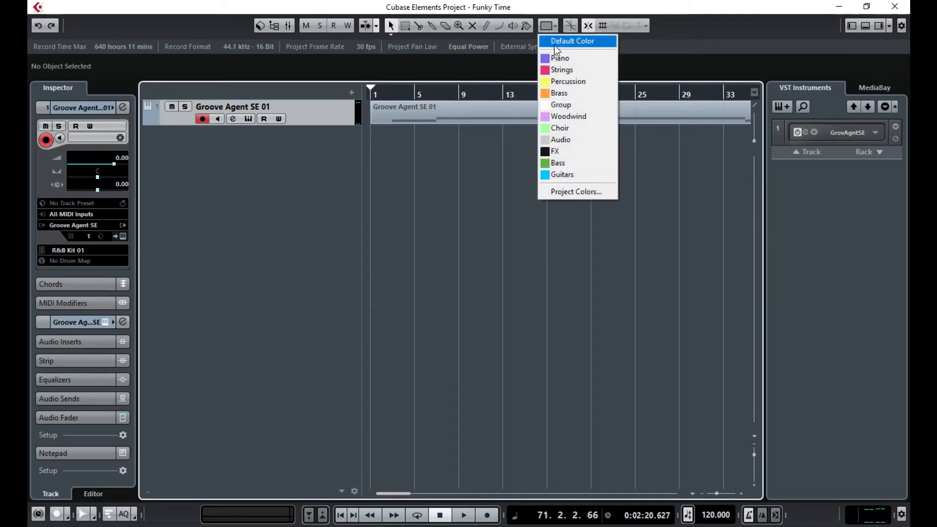
pyautogui.click(564, 81)
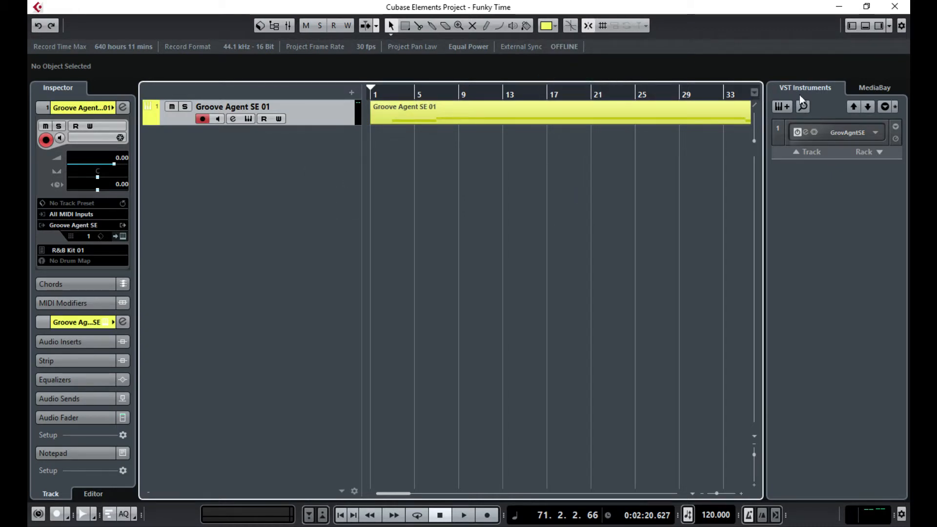
# - Add a second instrument track using the Massive synth
pyautogui.click(783, 107)
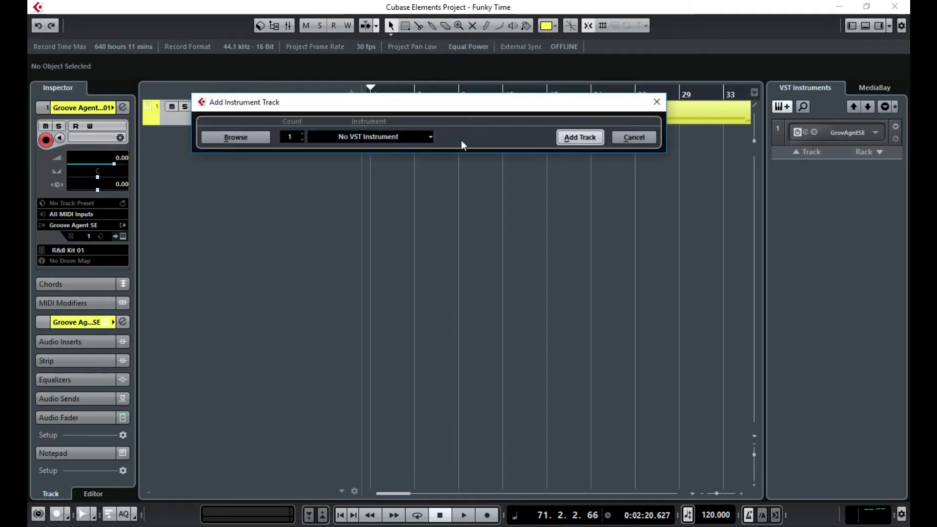
pyautogui.click(359, 141)
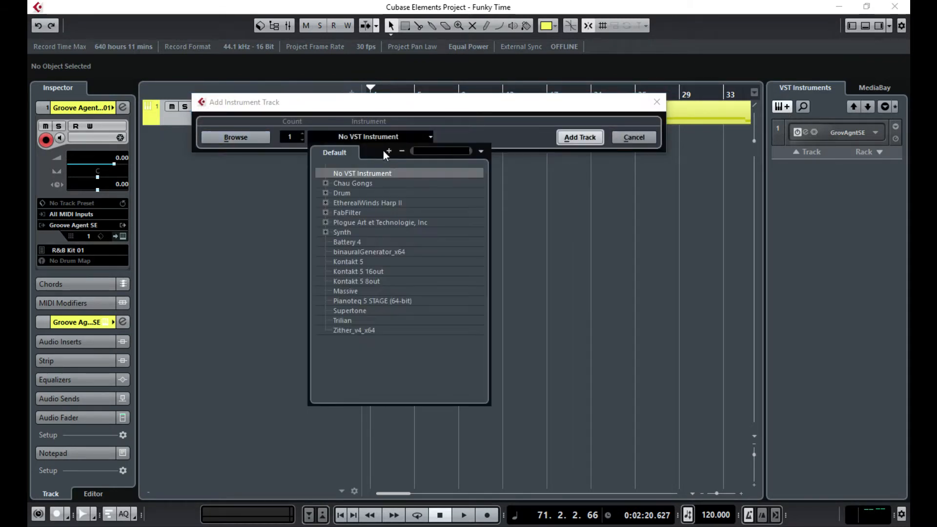
pyautogui.click(350, 293)
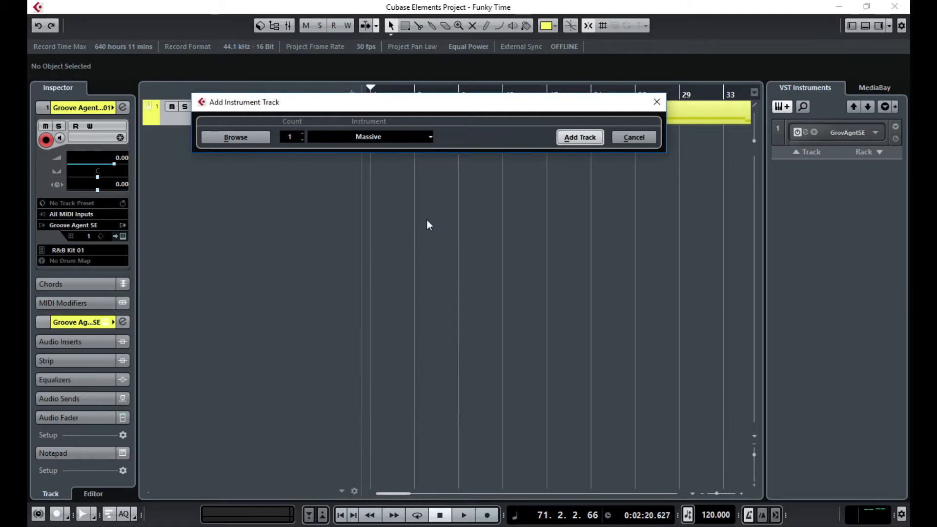
pyautogui.click(580, 138)
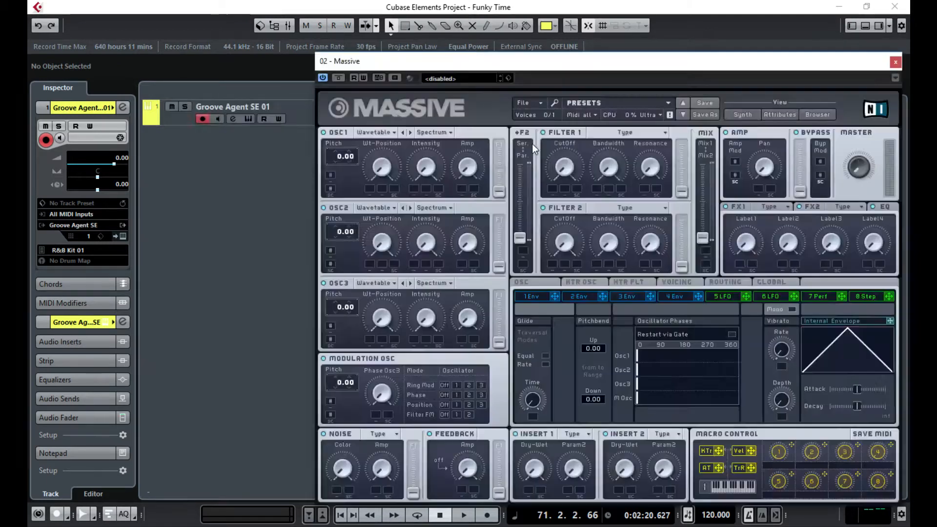
# - Load the LB Sub Bass sound from the electro folder into Massive
pyautogui.moveTo(559, 59); pyautogui.dragTo(367, 36)
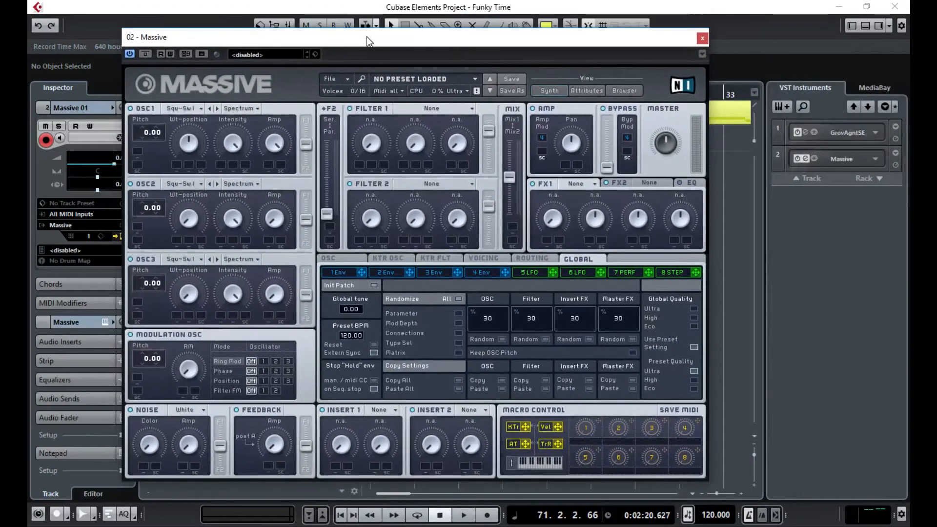
pyautogui.click(341, 78)
pyautogui.moveTo(345, 94)
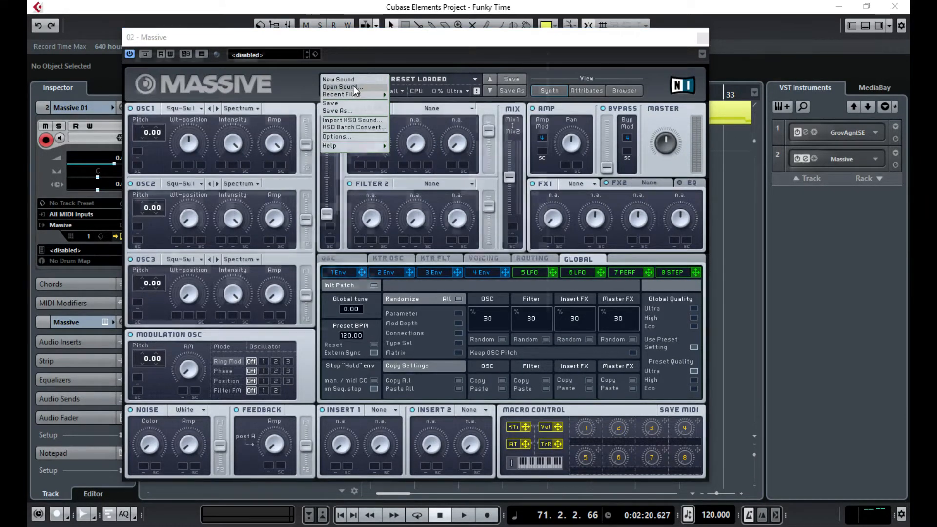
pyautogui.click(342, 87)
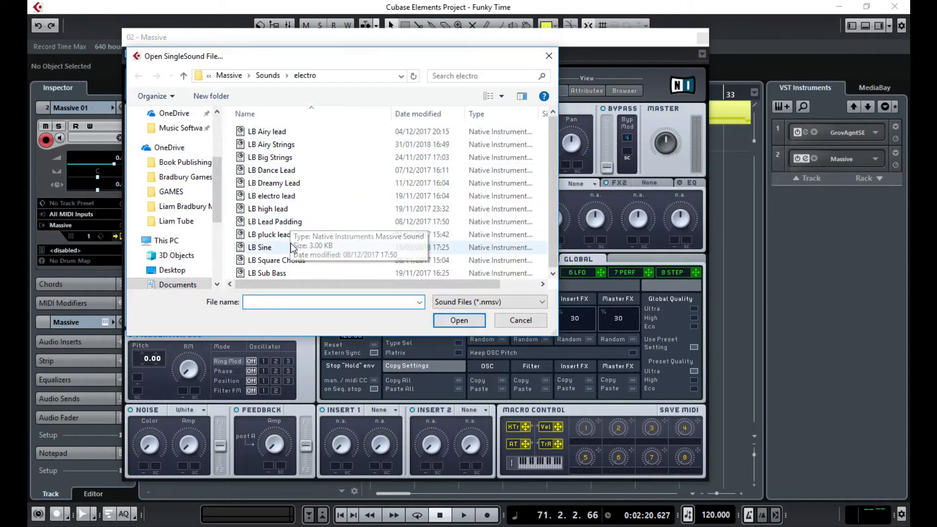
pyautogui.click(267, 273)
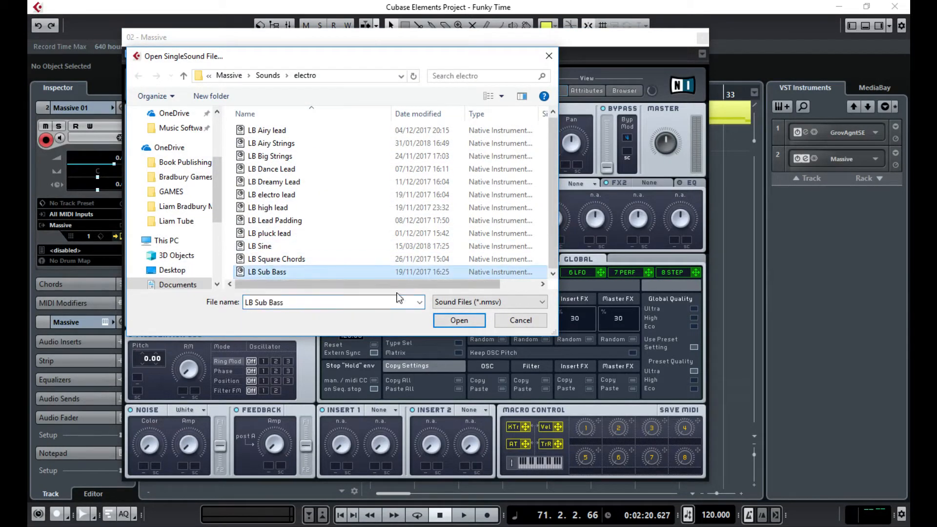
pyautogui.click(459, 321)
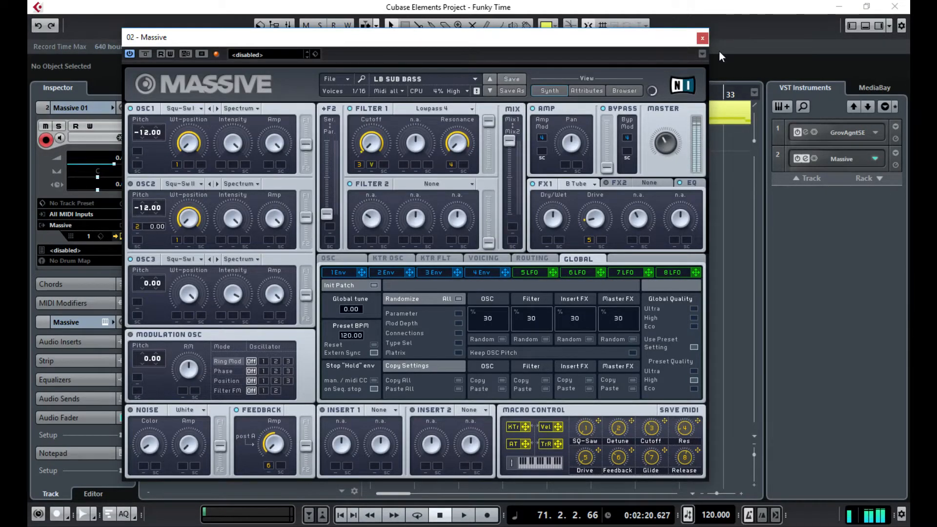
# - Close the Massive synth window and open the Groove Agent SE 01 part near bar 31 in the Key Editor
pyautogui.click(703, 39)
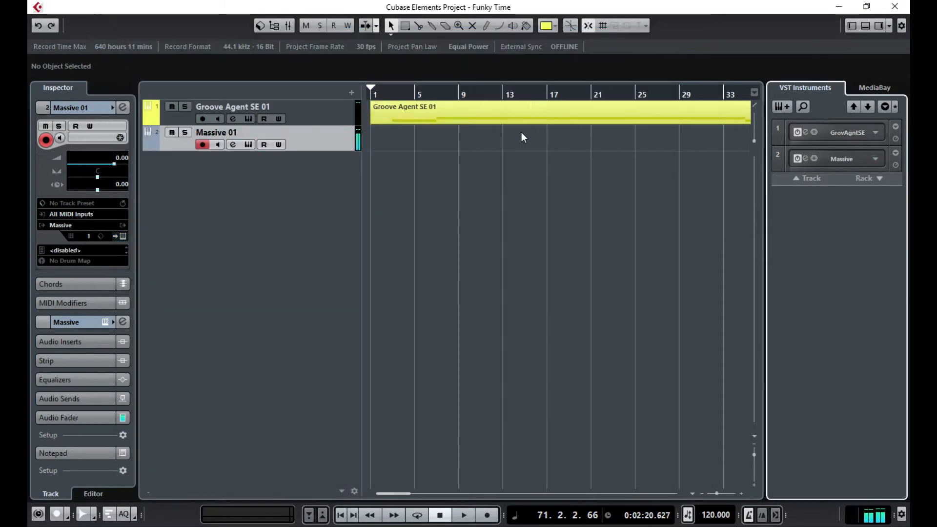
pyautogui.click(402, 493)
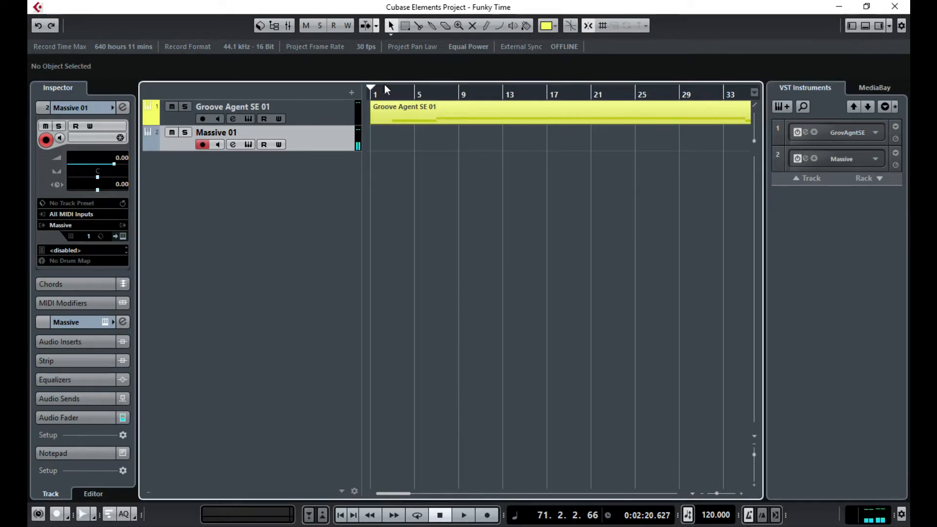
pyautogui.click(434, 96)
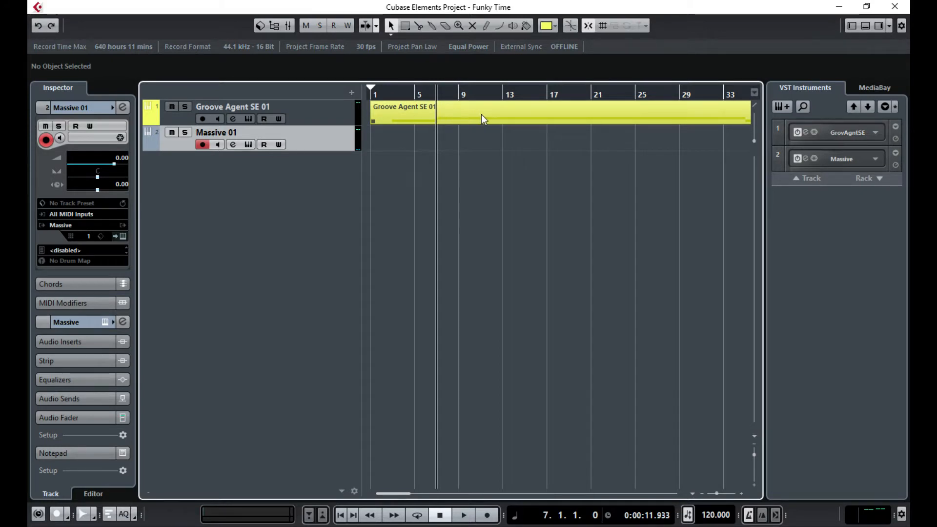
pyautogui.click(524, 113)
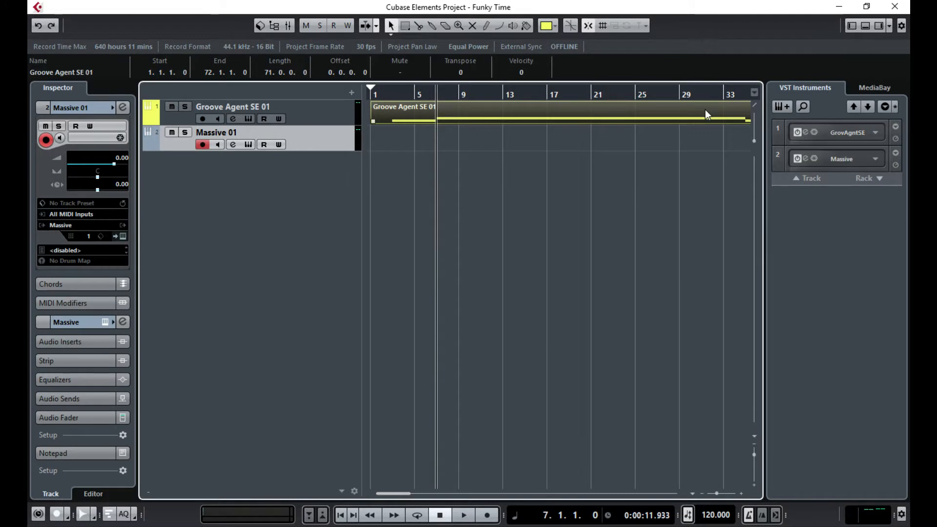
pyautogui.click(702, 94)
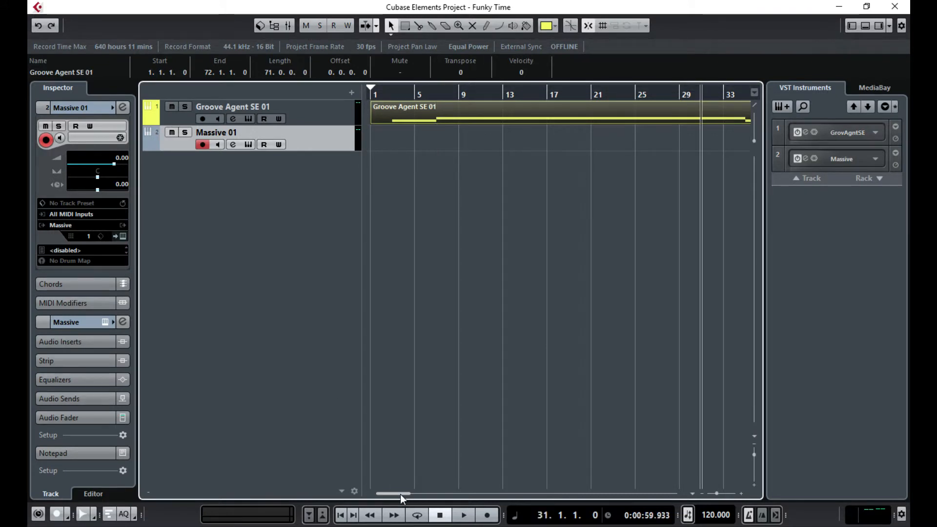
pyautogui.moveTo(400, 494); pyautogui.dragTo(426, 494)
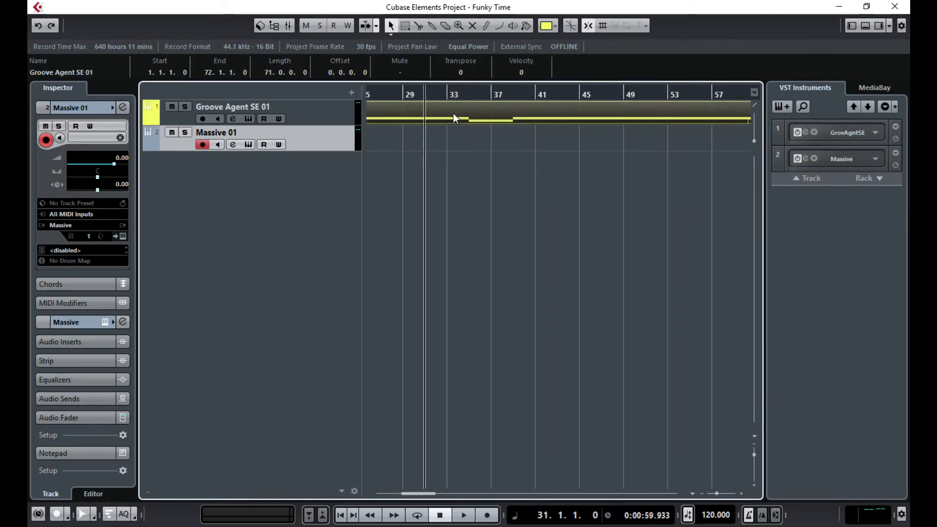
pyautogui.doubleClick(453, 113)
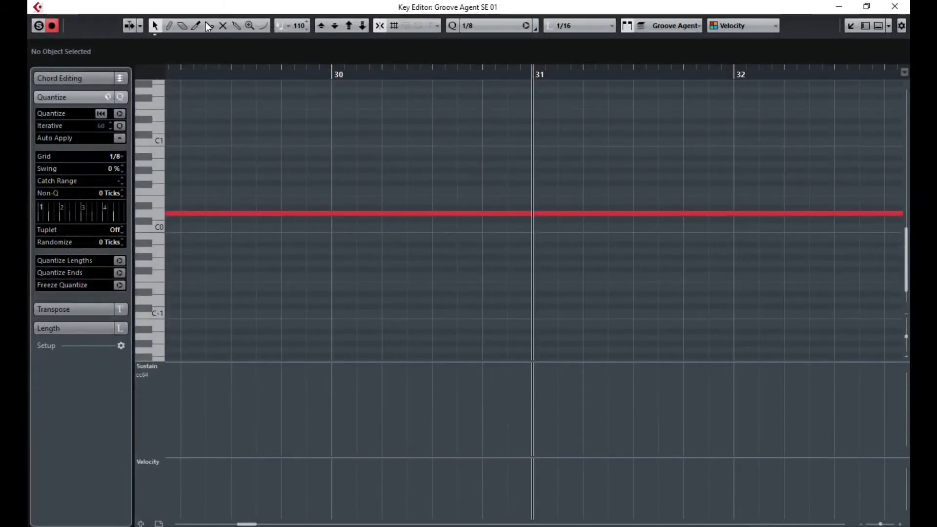
# - Cut the long bass note at bar 31 and delete the portion after it
pyautogui.click(208, 25)
pyautogui.click(537, 214)
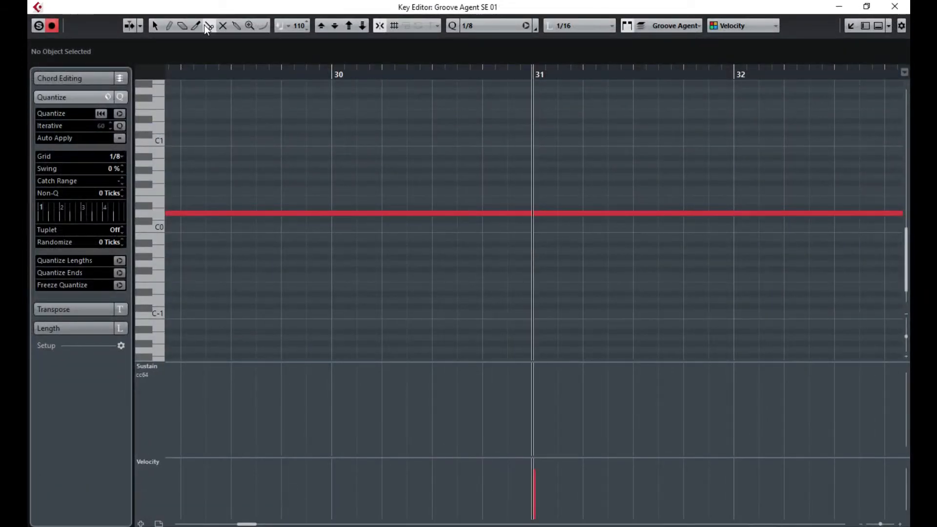
pyautogui.click(600, 214)
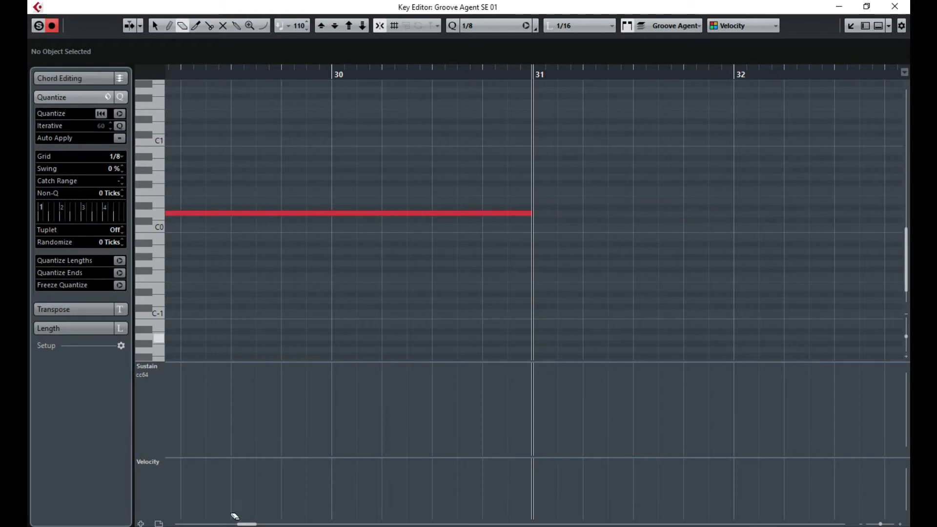
pyautogui.moveTo(255, 523); pyautogui.dragTo(265, 524)
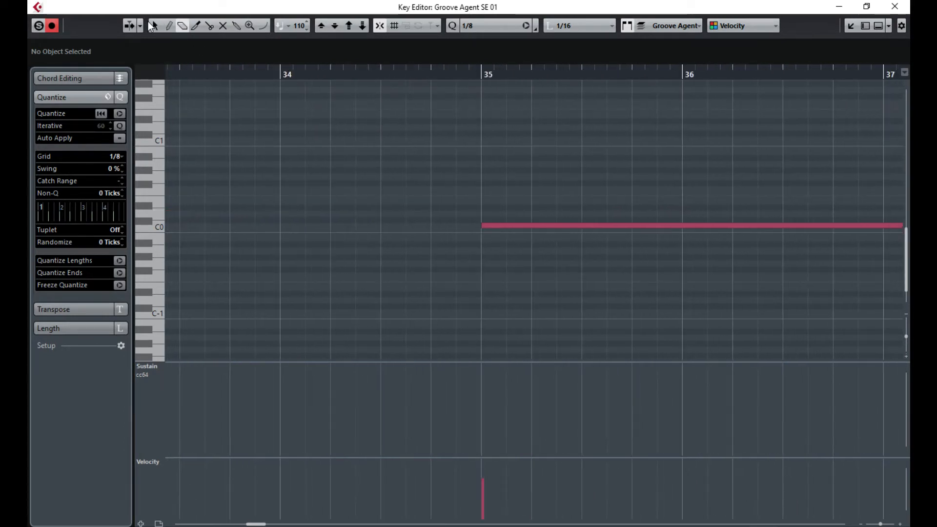
pyautogui.moveTo(882, 524); pyautogui.dragTo(877, 524)
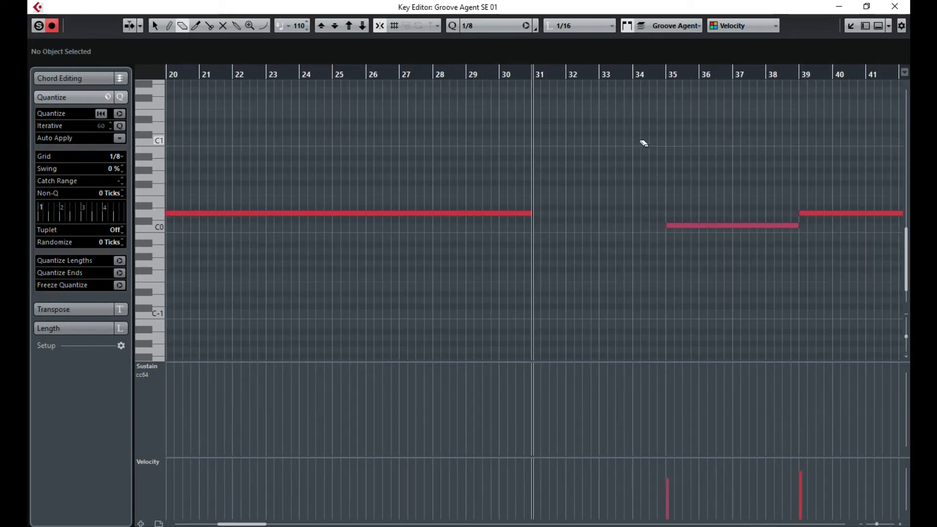
# - Select the Groove Agent notes from bar 35 onward
pyautogui.moveTo(632, 141); pyautogui.dragTo(870, 311)
pyautogui.click(155, 26)
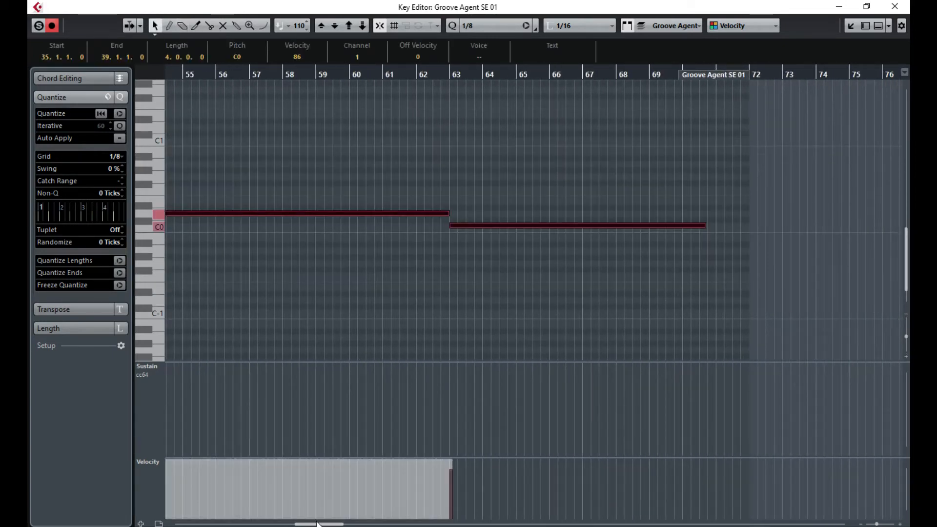
pyautogui.hscroll(-10, 453, 407)
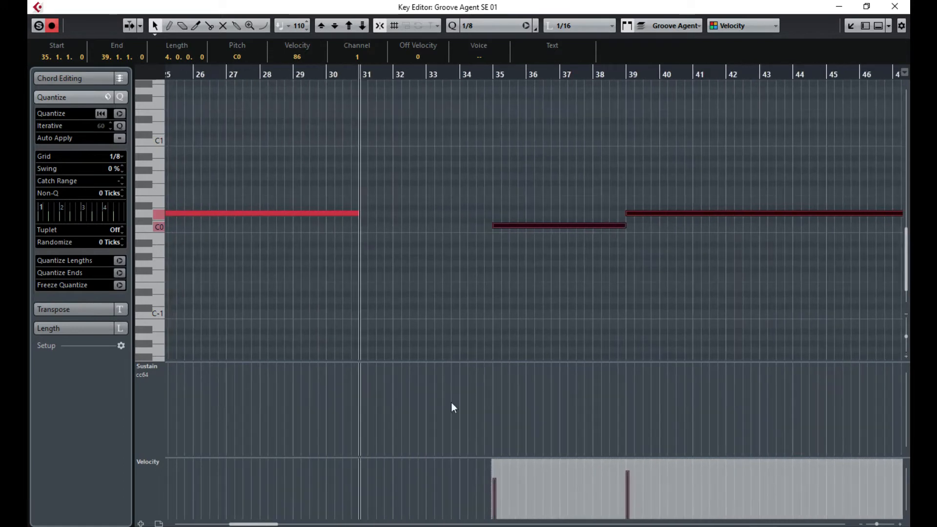
pyautogui.click(535, 223)
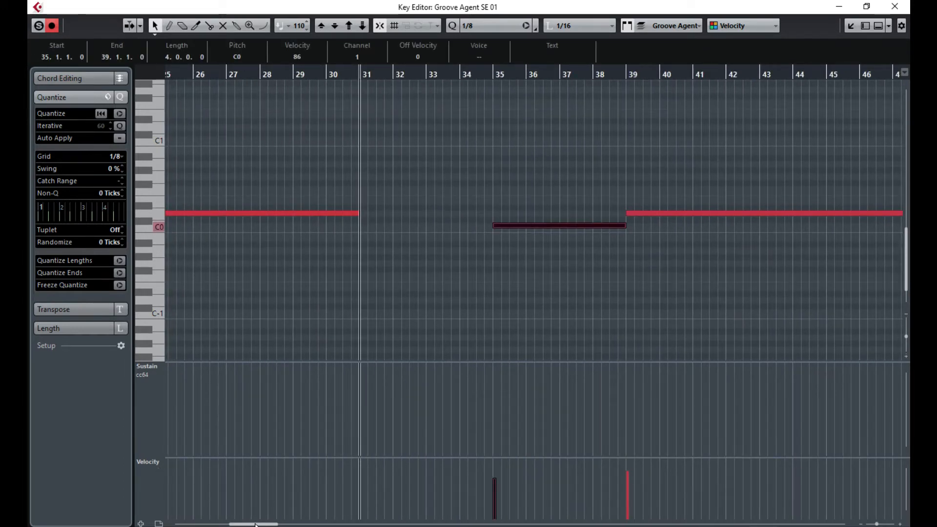
pyautogui.hscroll(3, 453, 219)
pyautogui.moveTo(241, 162); pyautogui.dragTo(858, 309)
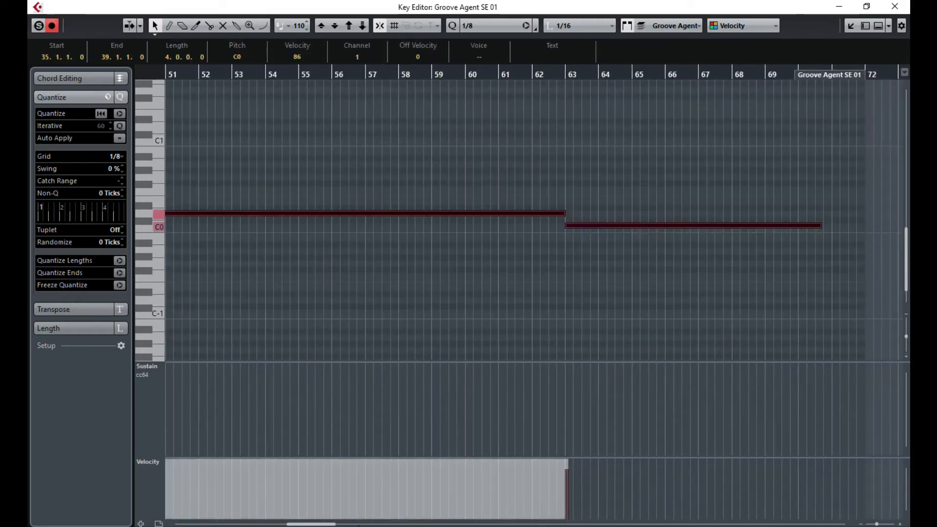
pyautogui.hscroll(-6, 537, 220)
pyautogui.hscroll(-5, 578, 214)
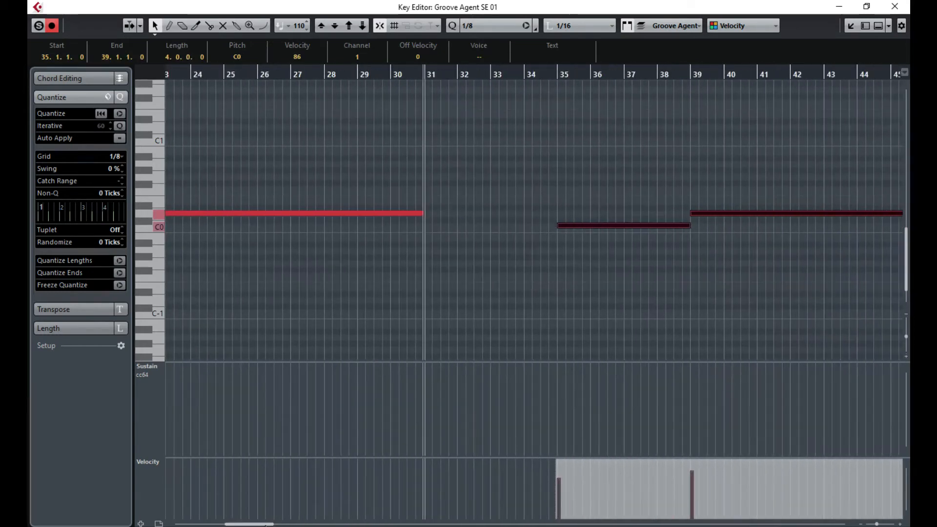
# - Move the selected notes left so they start at bar 31, deselect, and close the editor
pyautogui.moveTo(589, 226); pyautogui.dragTo(453, 232)
pyautogui.moveTo(457, 236); pyautogui.dragTo(458, 235)
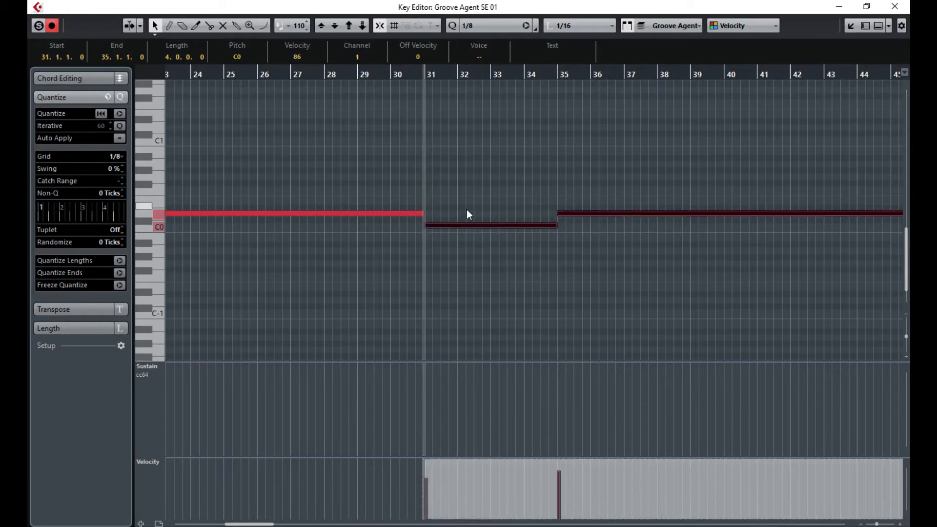
pyautogui.click(477, 136)
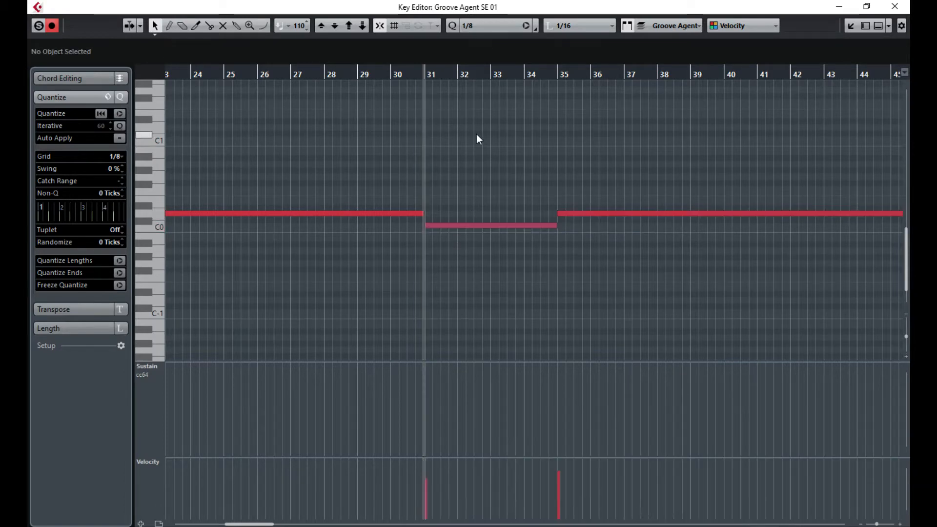
pyautogui.click(904, 6)
pyautogui.moveTo(424, 492); pyautogui.dragTo(398, 501)
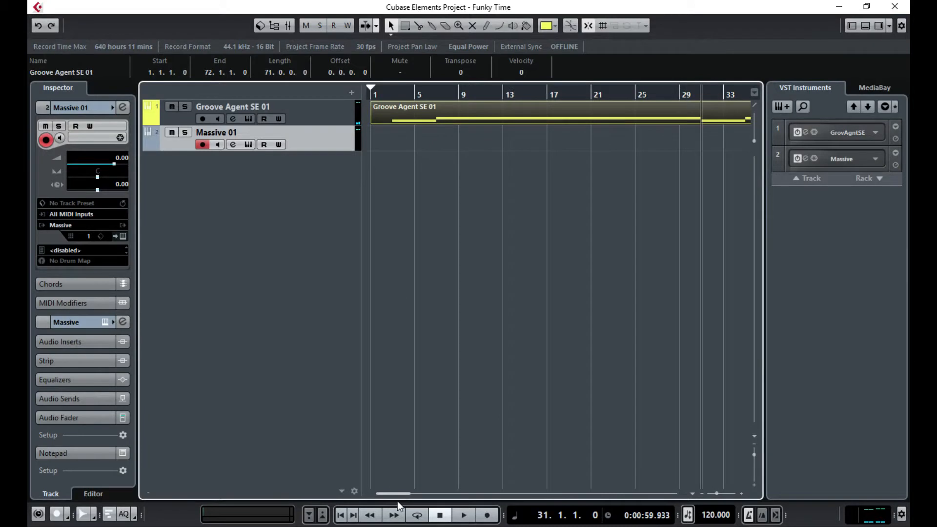
pyautogui.click(390, 93)
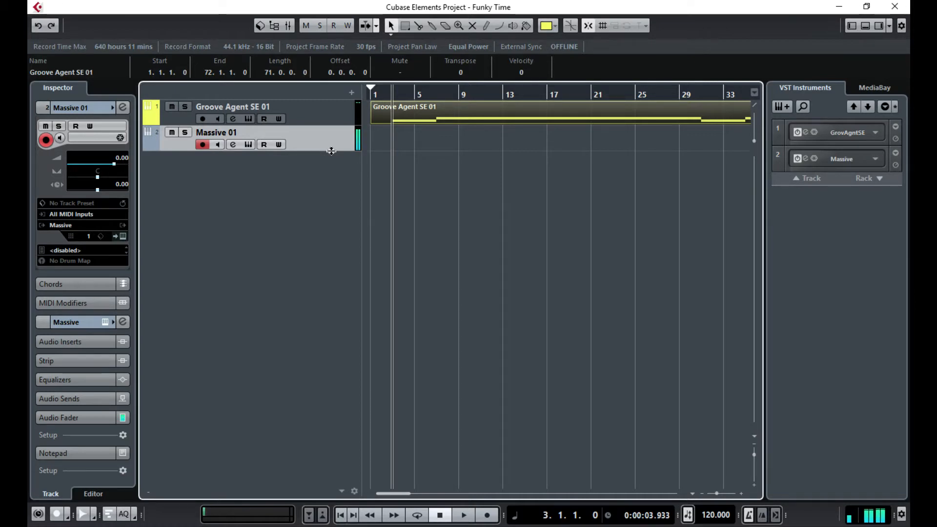
pyautogui.click(464, 516)
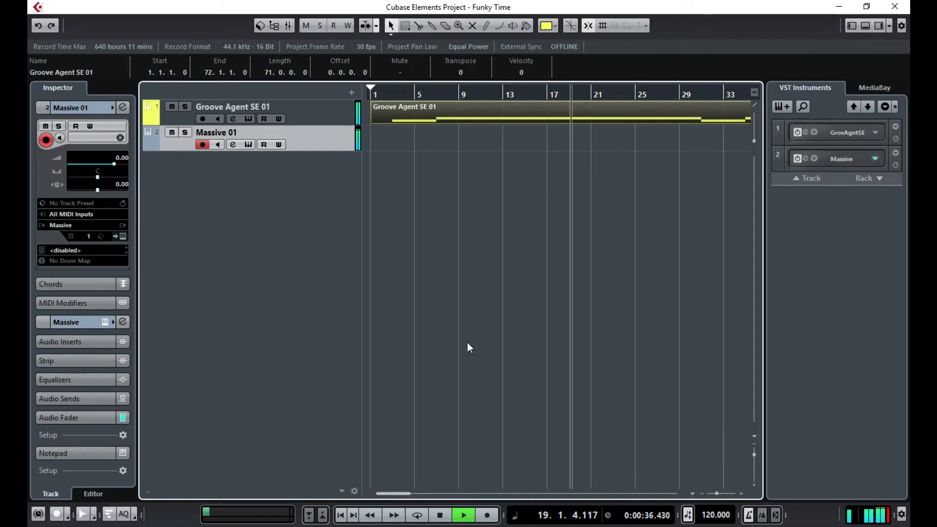
pyautogui.click(441, 516)
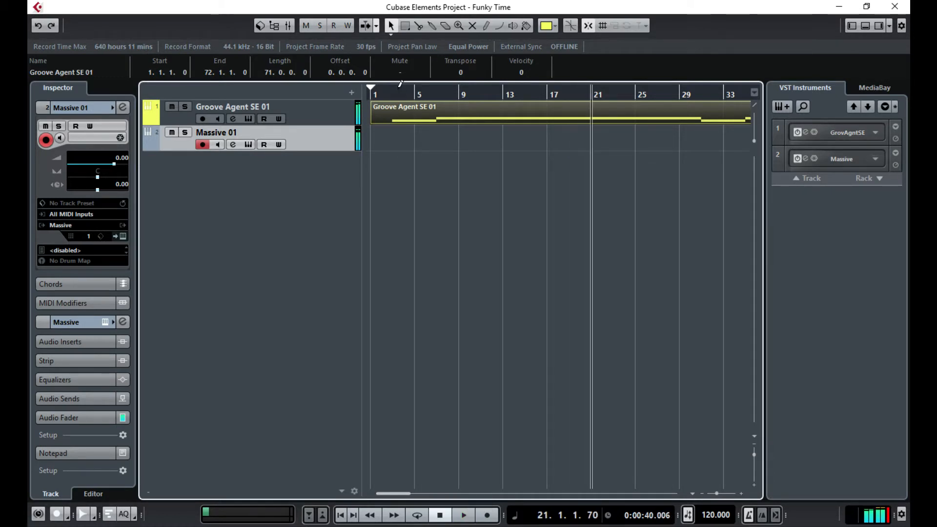
pyautogui.click(382, 94)
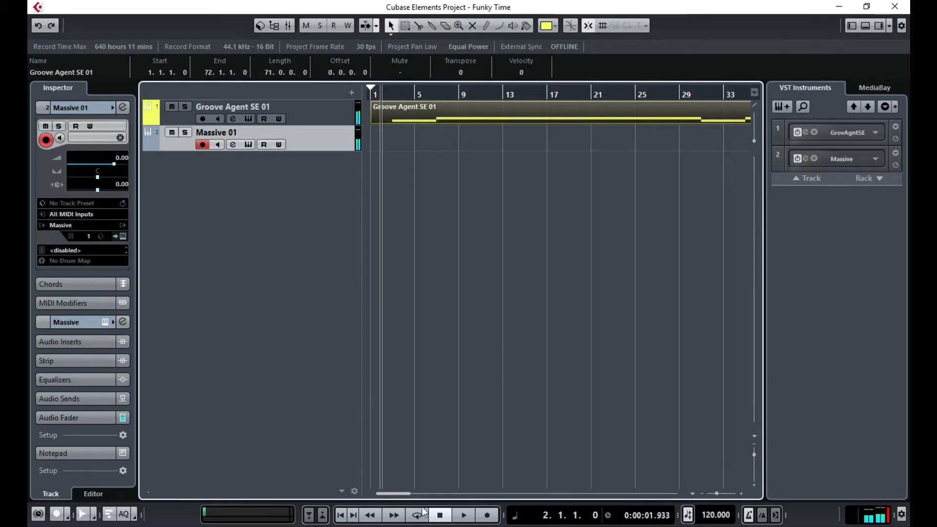
# - Record an 18-bar bass part on Massive 01 from the MIDI keyboard, bars 2 to 20
pyautogui.click(487, 516)
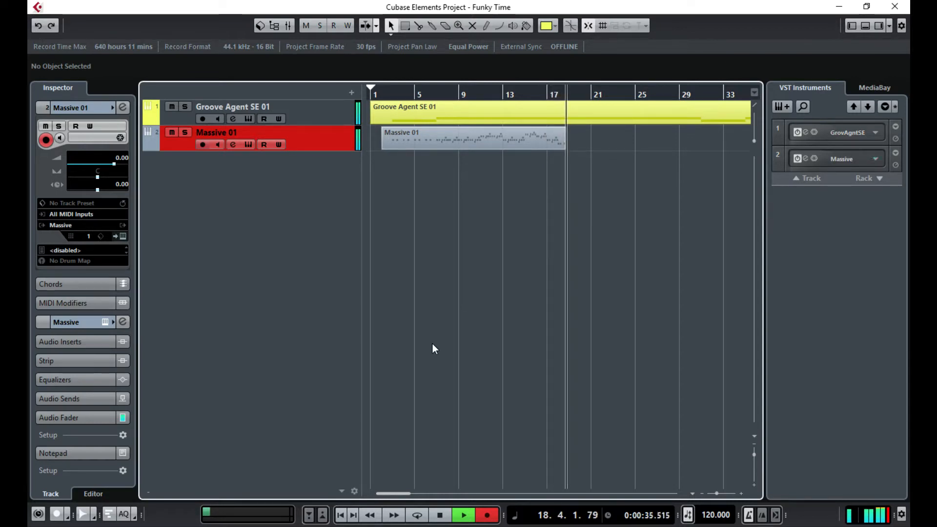
pyautogui.press('space')
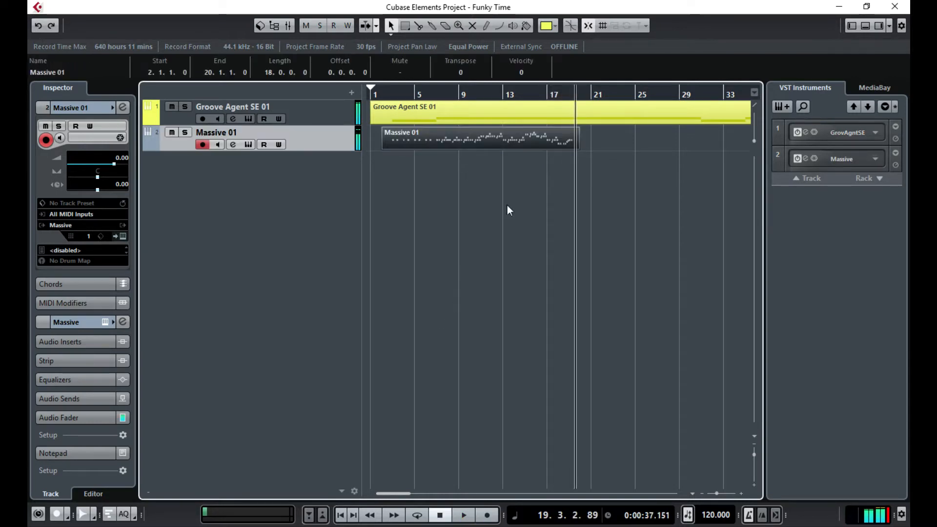
# - Open the recorded Massive 01 part and delete the stray notes at bar 19
pyautogui.doubleClick(553, 137)
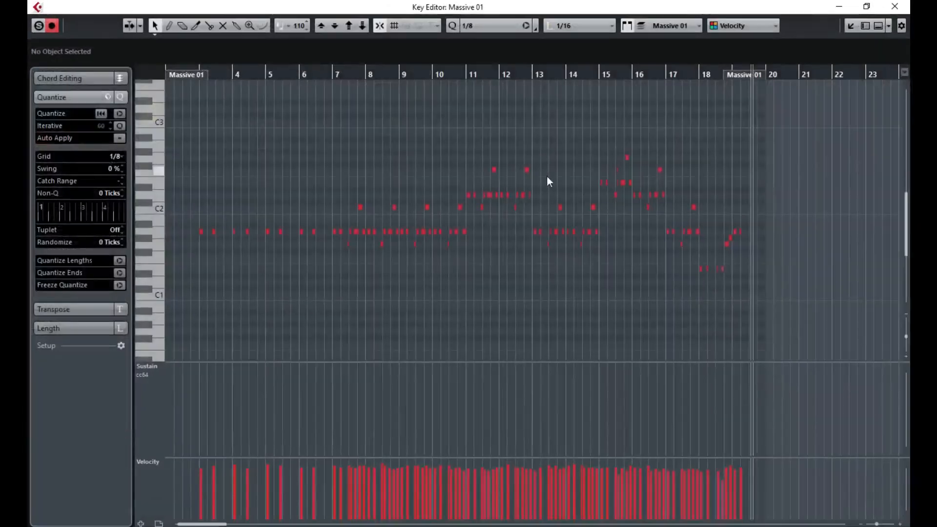
pyautogui.moveTo(675, 118); pyautogui.dragTo(876, 133)
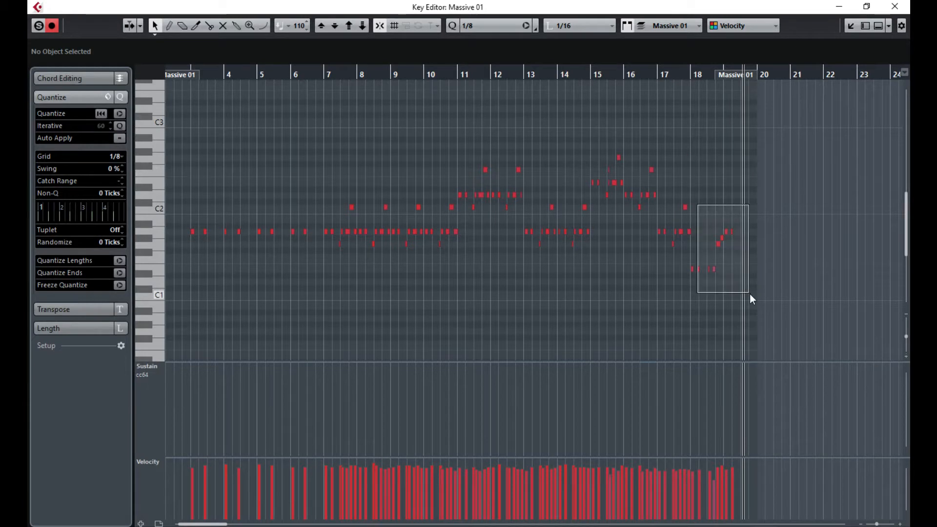
pyautogui.moveTo(750, 293); pyautogui.dragTo(750, 294)
pyautogui.click(661, 74)
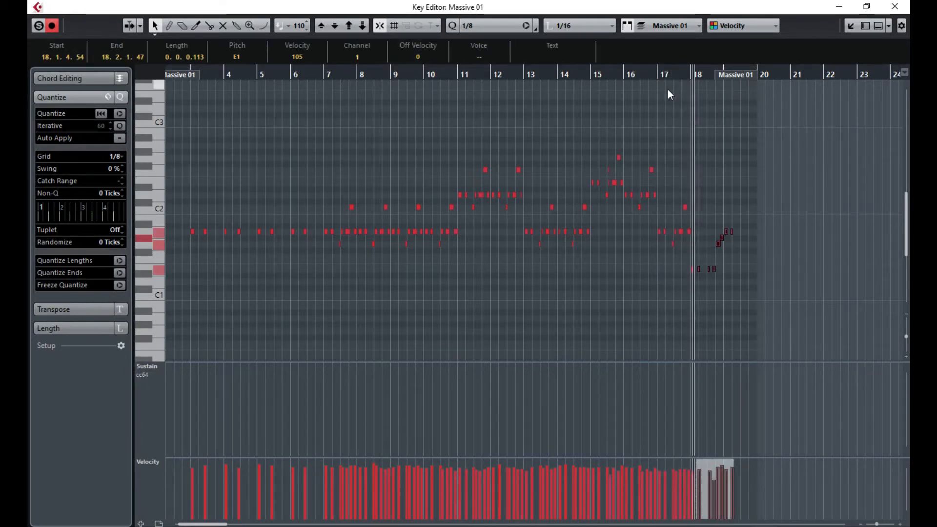
pyautogui.click(736, 178)
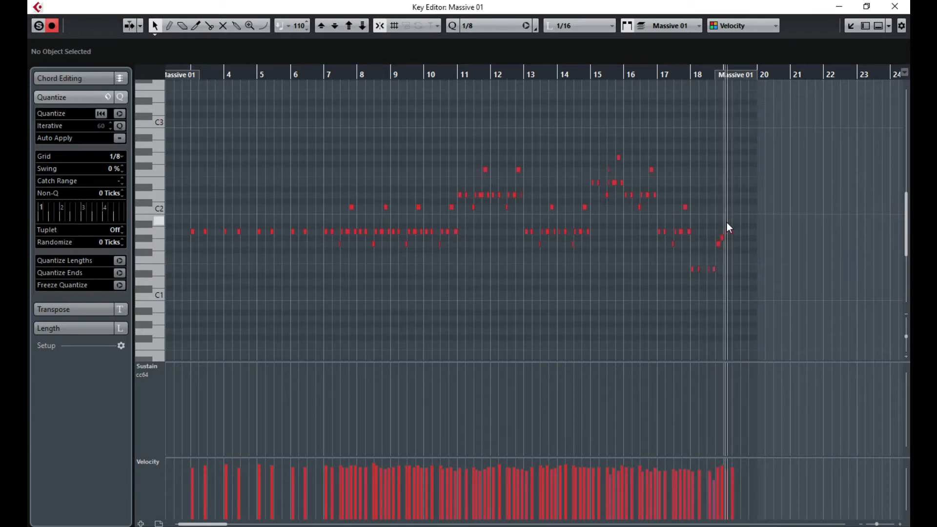
pyautogui.press('Delete')
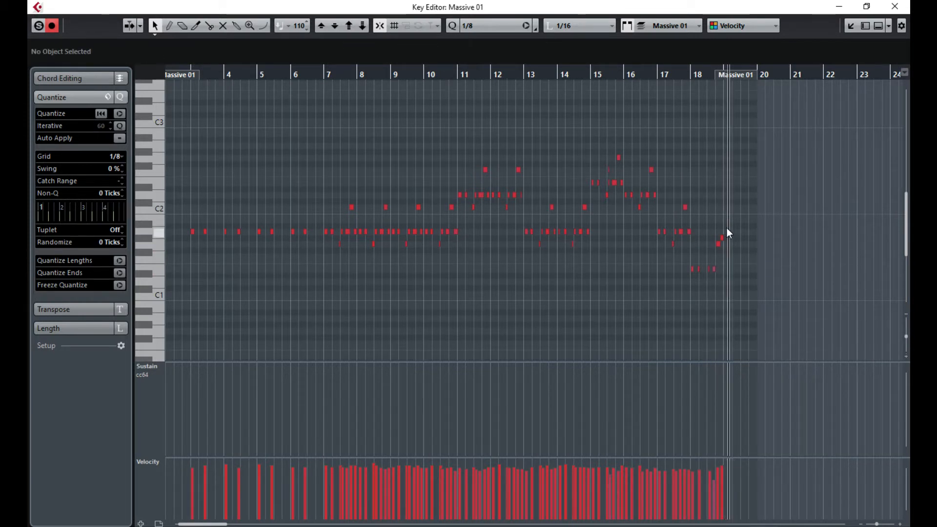
# - Select all notes, set the grid to 1/16, and quantize them
pyautogui.hotkey('ctrl', 'a')
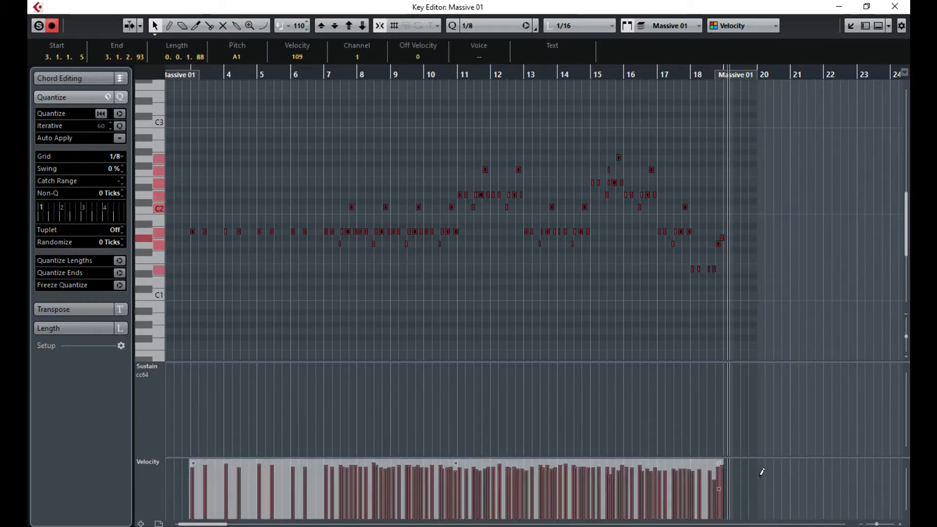
pyautogui.moveTo(877, 525); pyautogui.dragTo(880, 525)
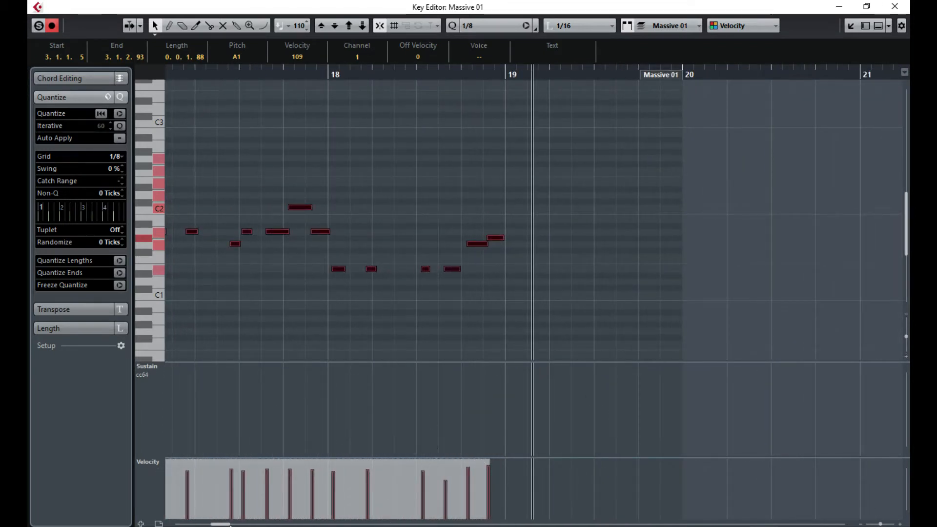
pyautogui.moveTo(218, 523); pyautogui.dragTo(199, 525)
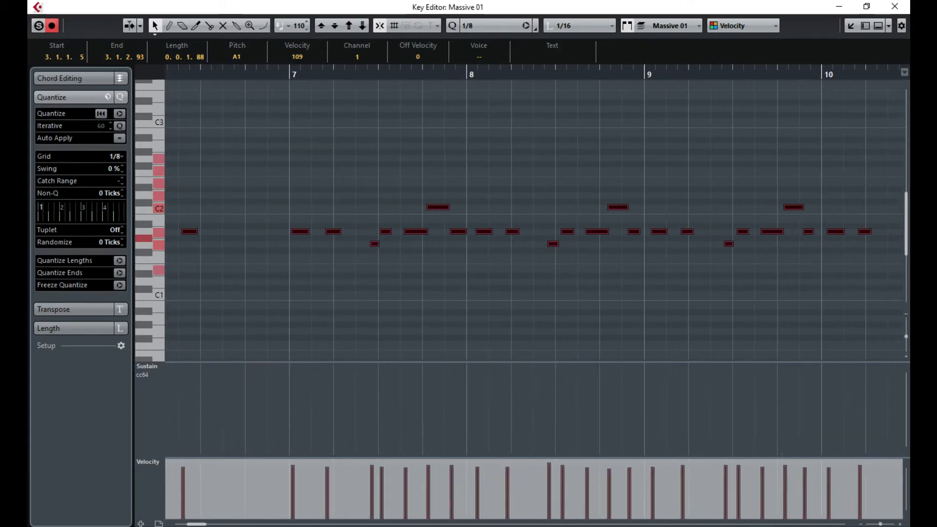
pyautogui.click(327, 234)
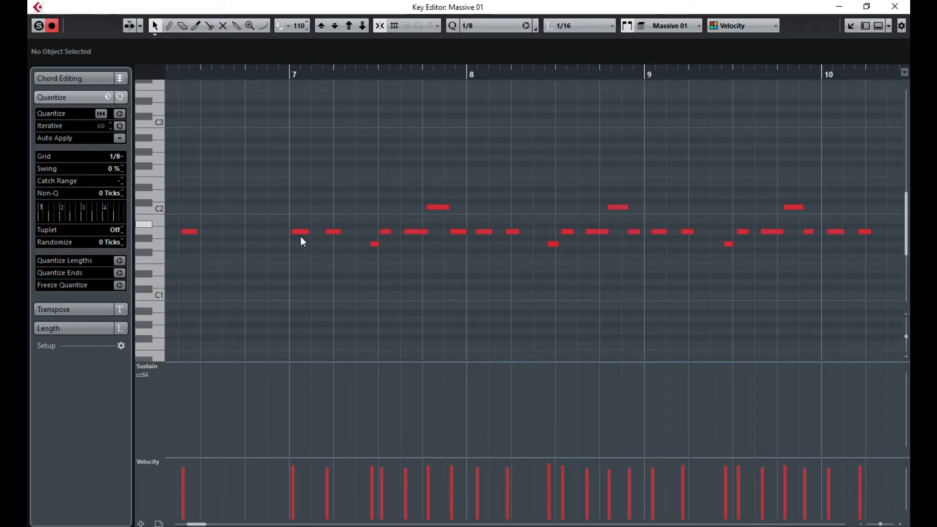
pyautogui.hotkey('ctrl', 'a')
pyautogui.click(122, 157)
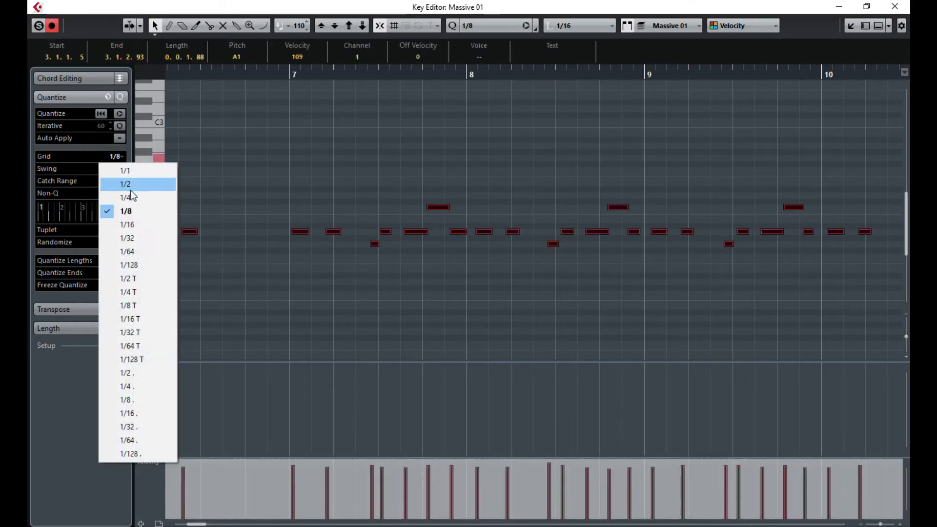
pyautogui.click(145, 227)
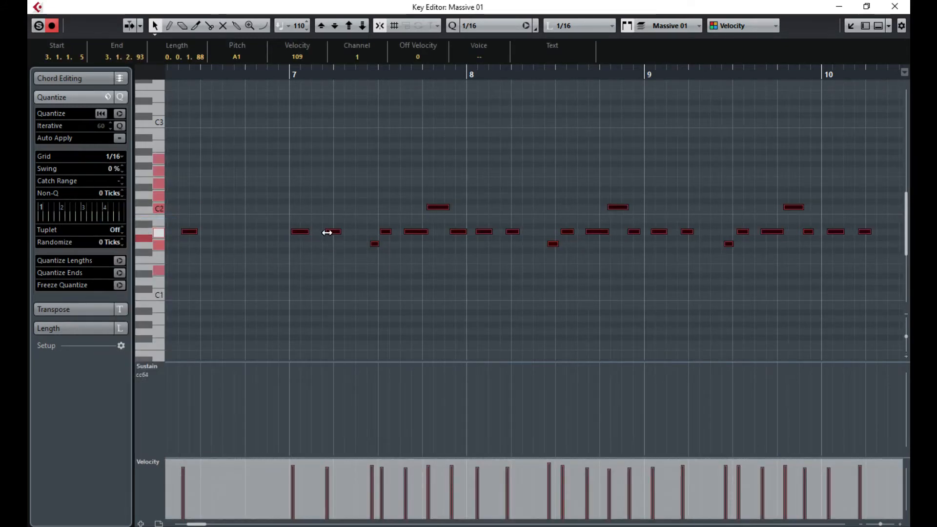
pyautogui.click(119, 114)
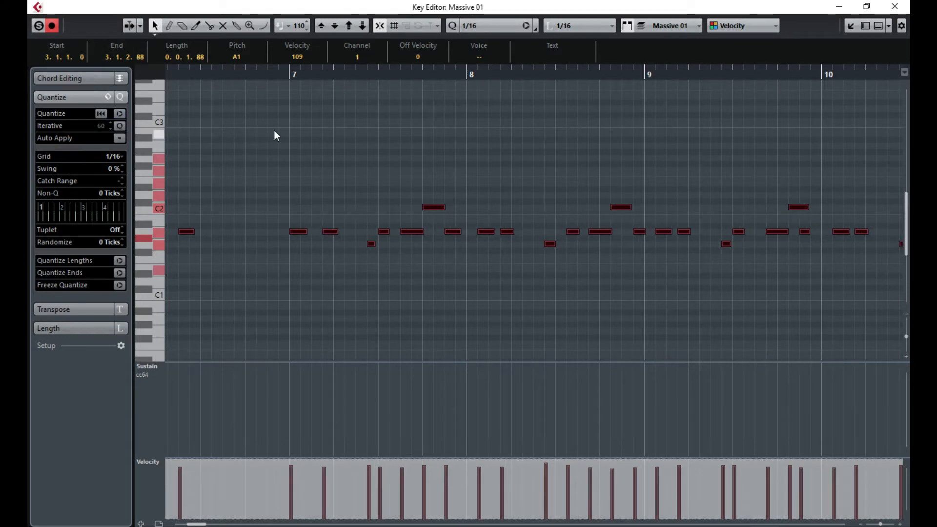
pyautogui.click(285, 140)
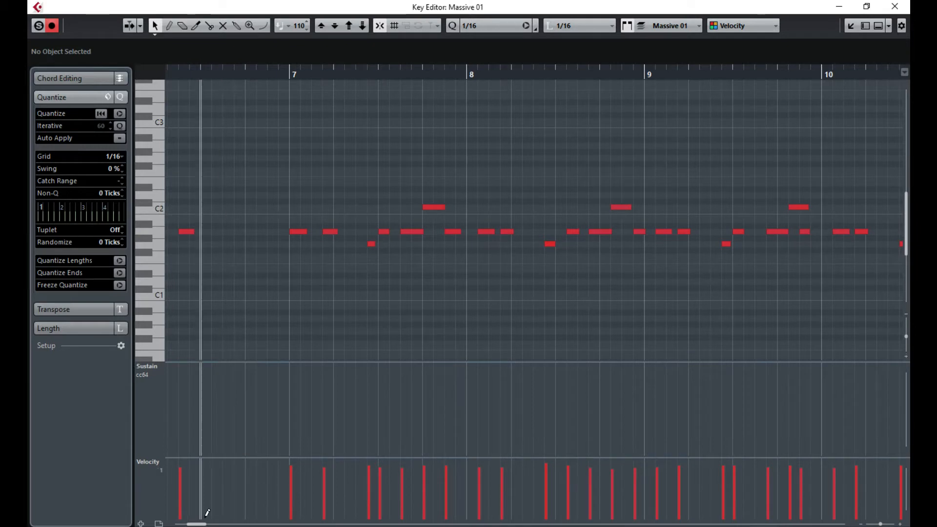
# - Play back the quantized part and move a late note to the start of bar 8
pyautogui.moveTo(200, 524); pyautogui.dragTo(197, 526)
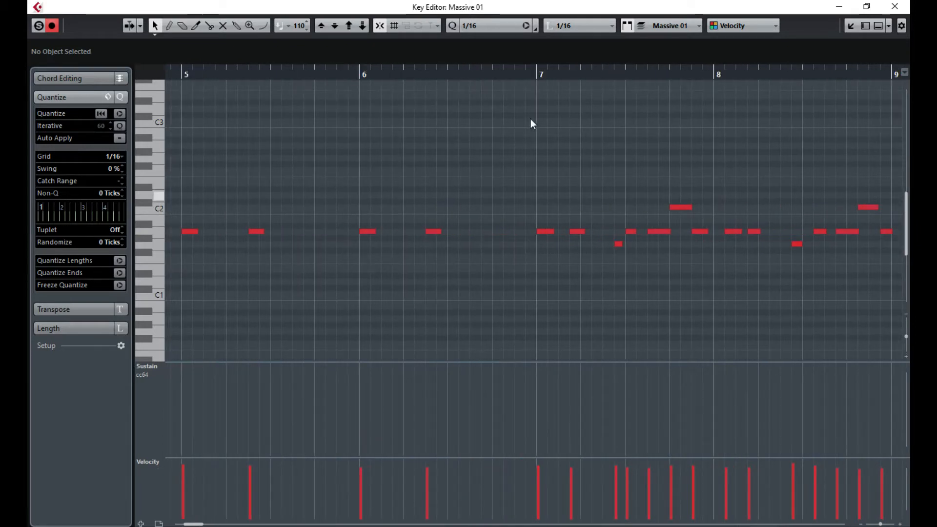
pyautogui.click(529, 76)
pyautogui.press('space')
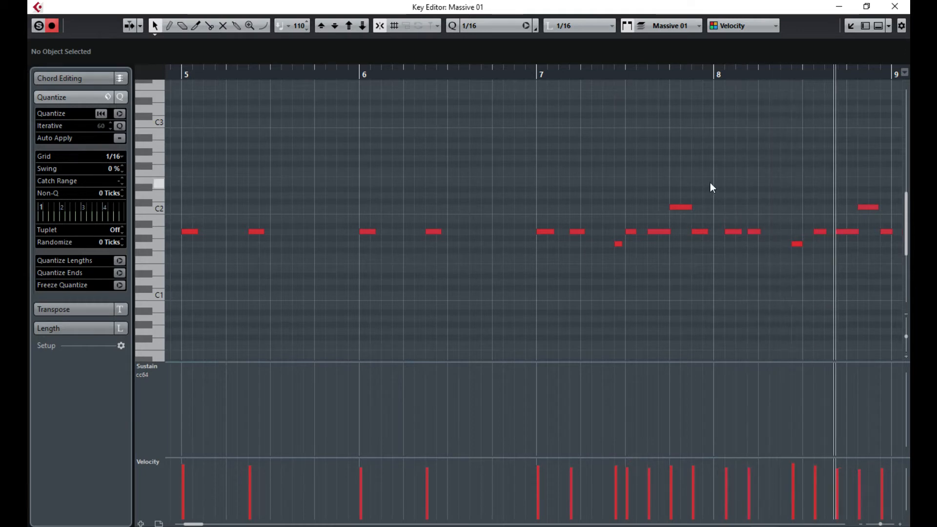
pyautogui.moveTo(731, 231); pyautogui.dragTo(720, 232)
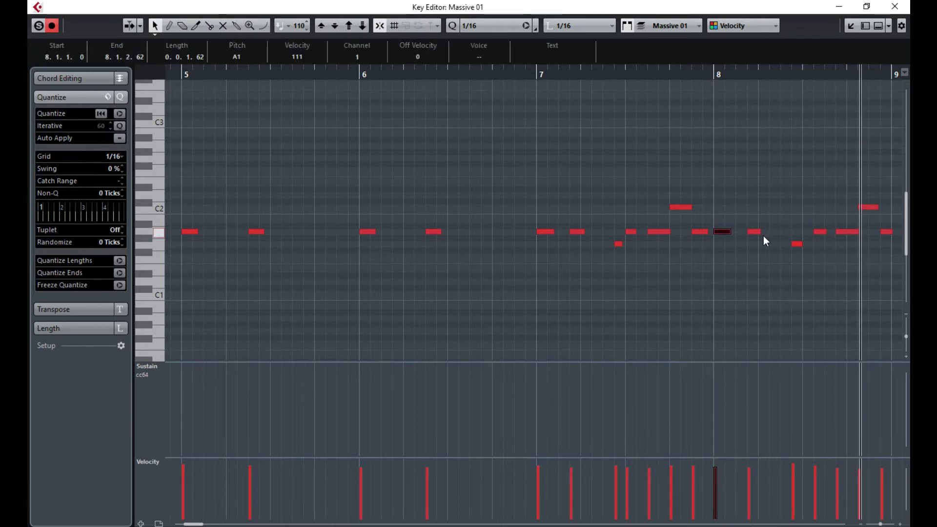
pyautogui.moveTo(818, 286); pyautogui.dragTo(850, 278)
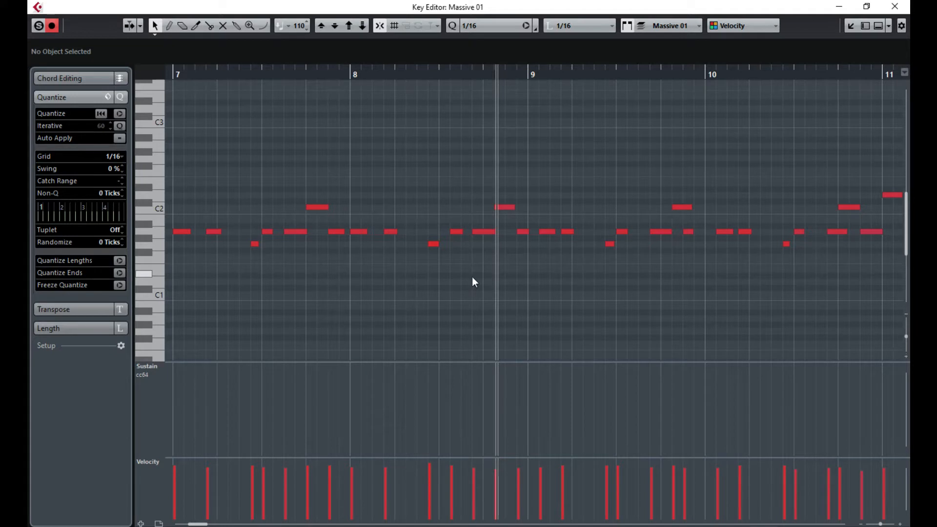
pyautogui.click(355, 73)
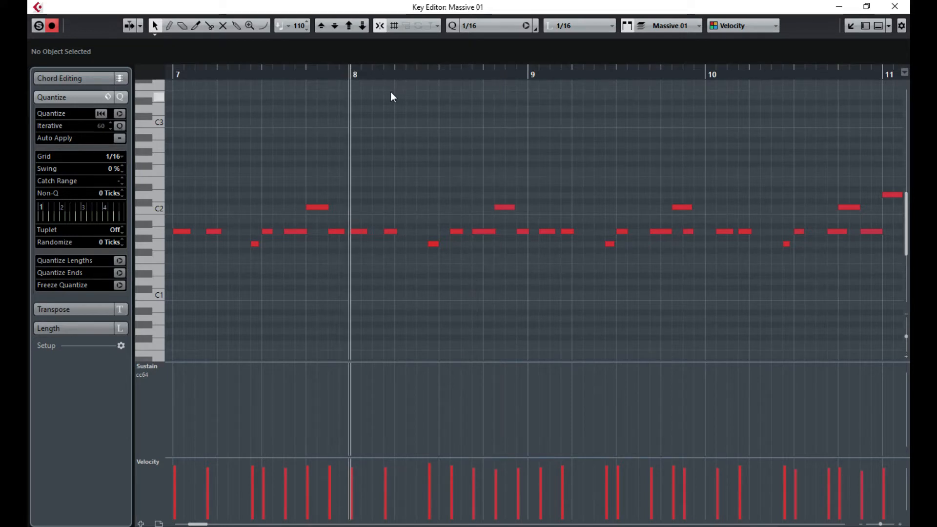
pyautogui.press('space')
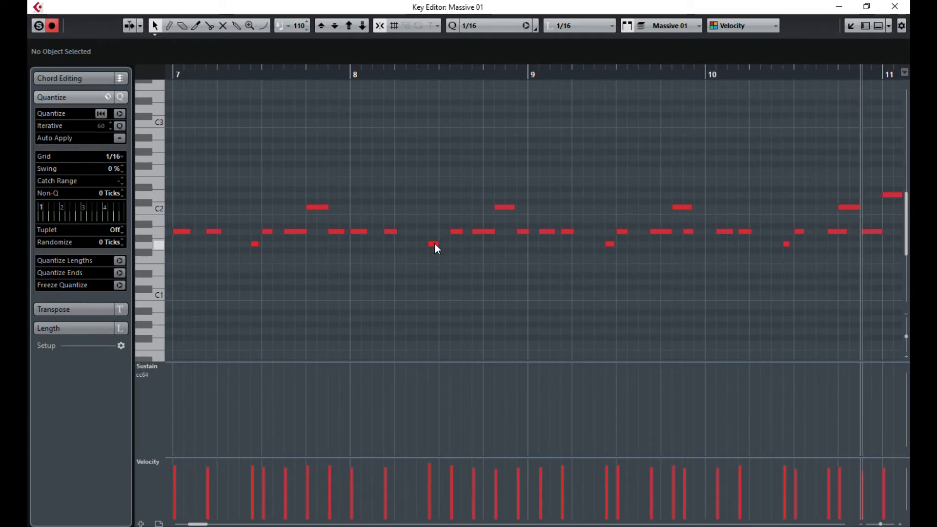
pyautogui.moveTo(349, 71); pyautogui.dragTo(350, 74)
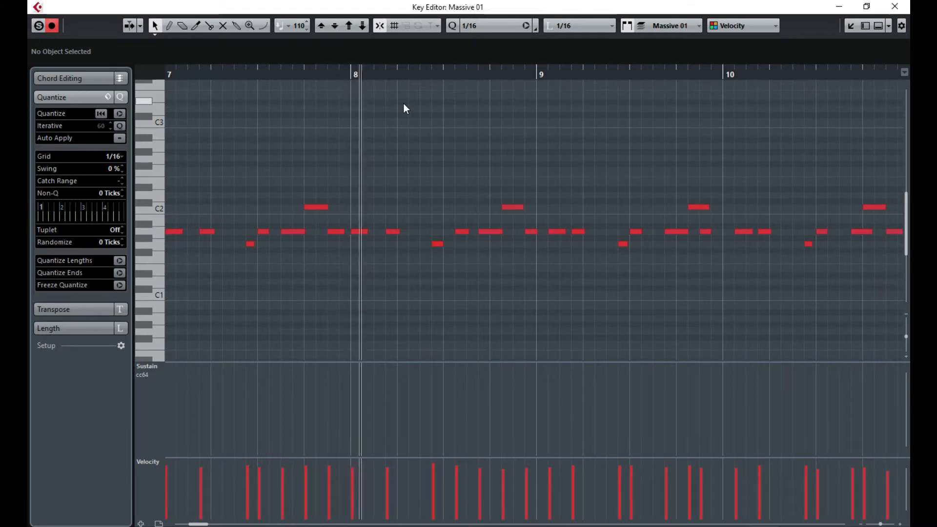
# - Shift the late A1 and C2 notes in bars 8–10 one sixteenth earlier, e.g. A1 to 9.1.1.0
pyautogui.moveTo(462, 233); pyautogui.dragTo(490, 207)
pyautogui.click(486, 233)
pyautogui.click(503, 207)
pyautogui.moveTo(533, 232); pyautogui.dragTo(520, 232)
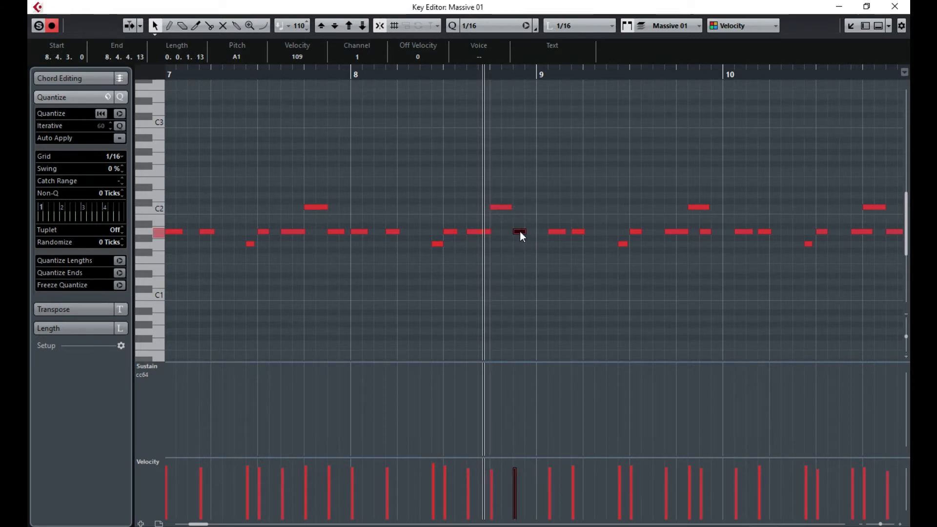
pyautogui.click(350, 75)
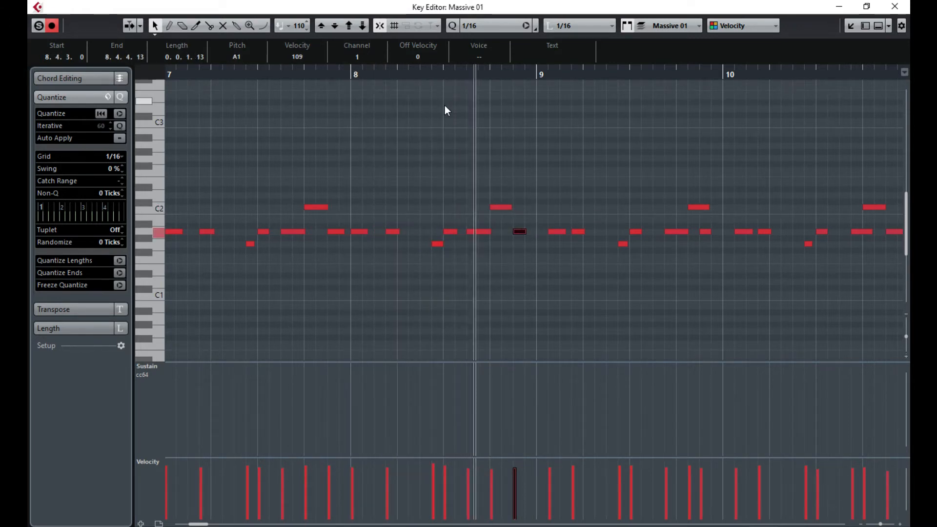
pyautogui.moveTo(559, 232); pyautogui.dragTo(550, 235)
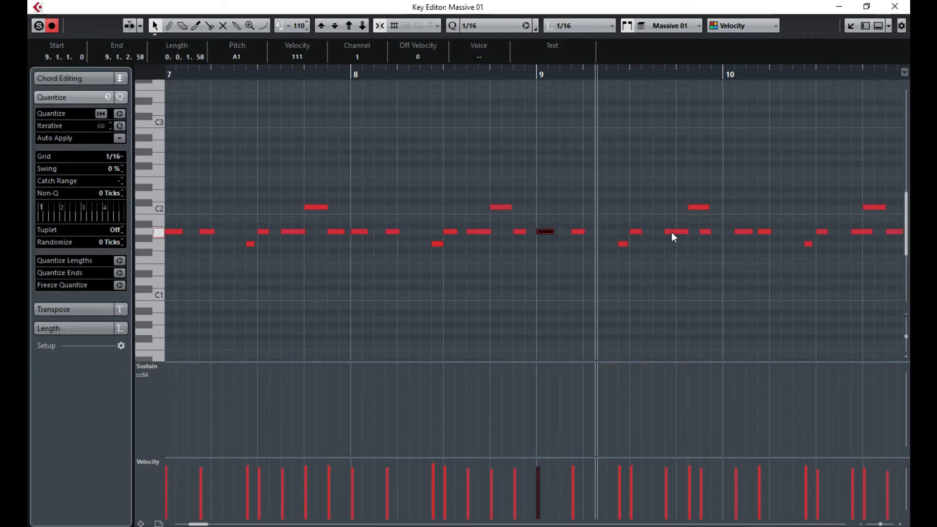
pyautogui.moveTo(672, 231); pyautogui.dragTo(665, 231)
pyautogui.click(696, 207)
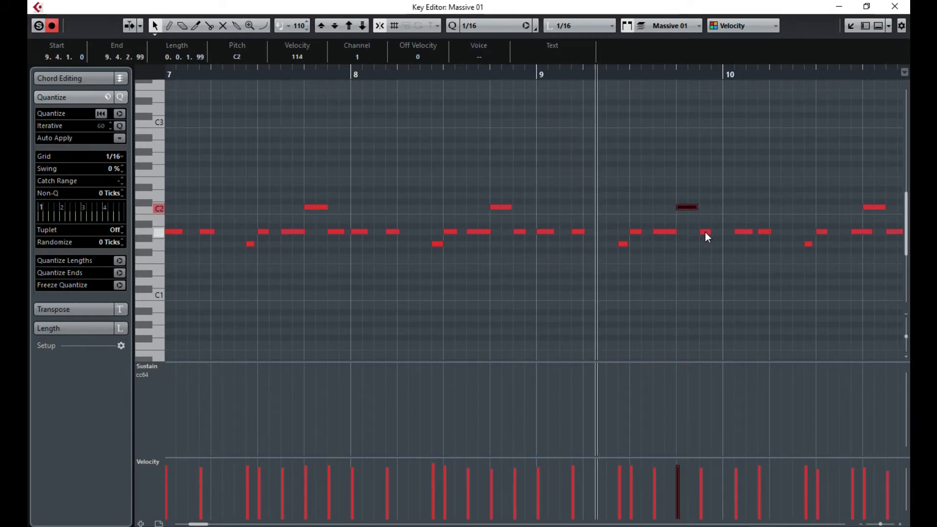
pyautogui.moveTo(801, 282); pyautogui.dragTo(524, 285)
pyautogui.click(380, 232)
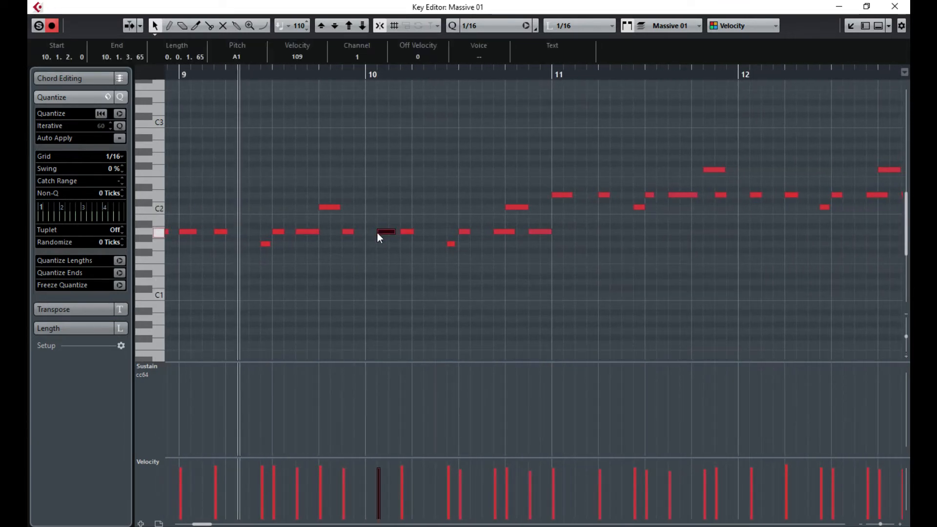
# - Nudge the late A1, D2 and F2 notes in bars 10–13 one sixteenth earlier
pyautogui.hotkey('ctrl', 'Left')
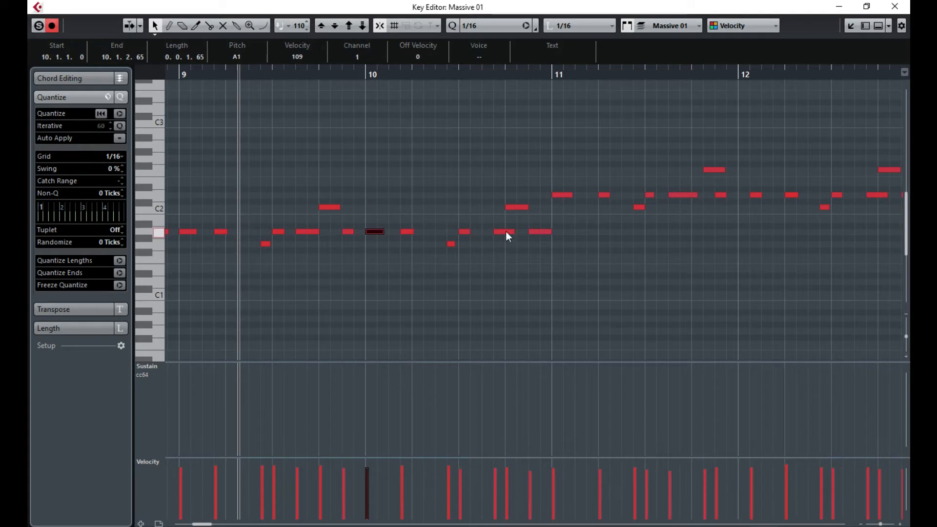
pyautogui.moveTo(506, 232); pyautogui.dragTo(500, 230)
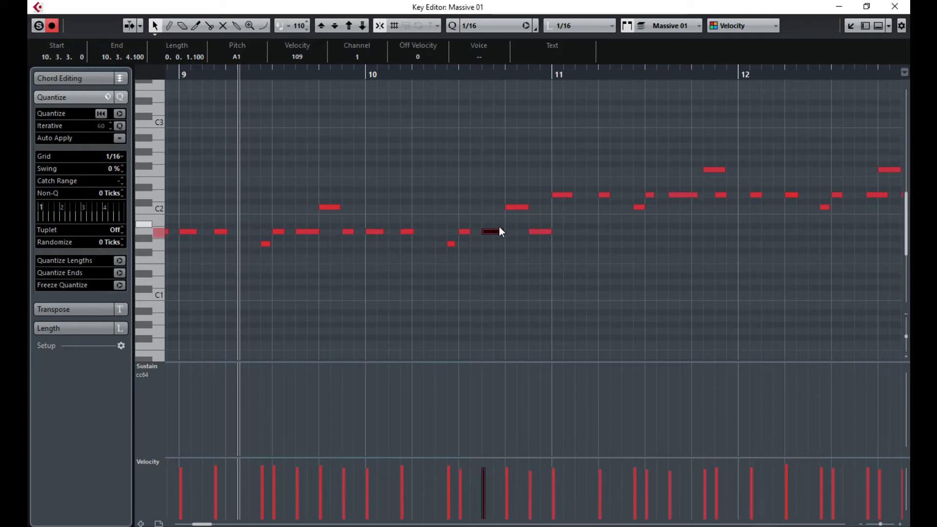
pyautogui.click(601, 194)
pyautogui.hotkey('ctrl', 'Left')
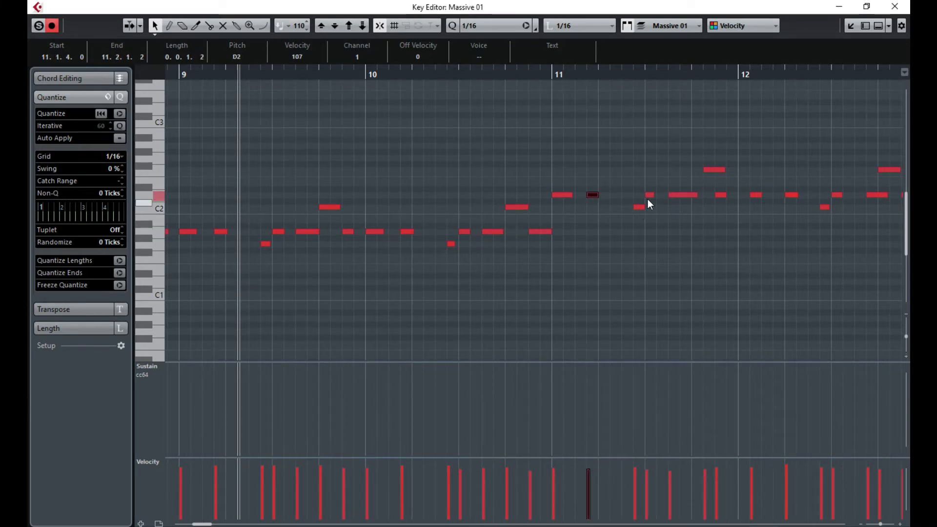
pyautogui.moveTo(715, 170); pyautogui.dragTo(704, 169)
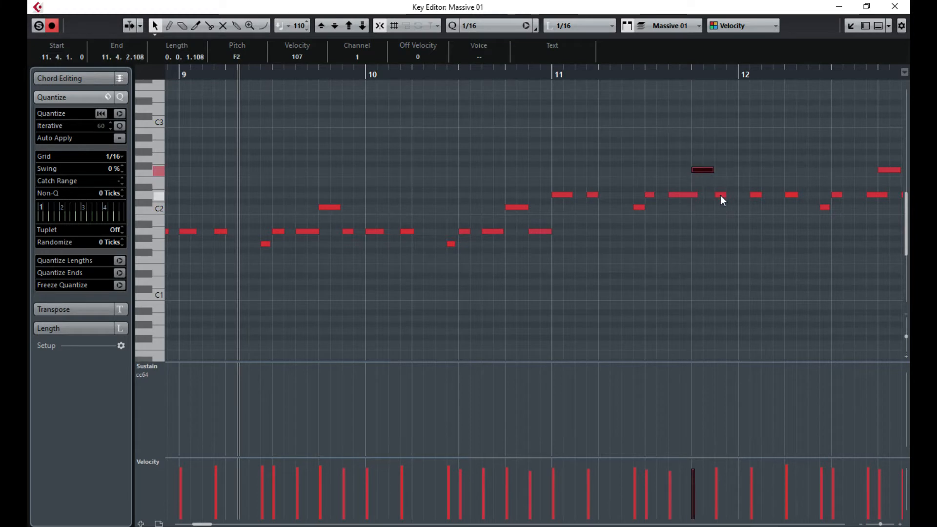
pyautogui.moveTo(782, 238); pyautogui.dragTo(469, 263)
pyautogui.moveTo(377, 194); pyautogui.dragTo(366, 195)
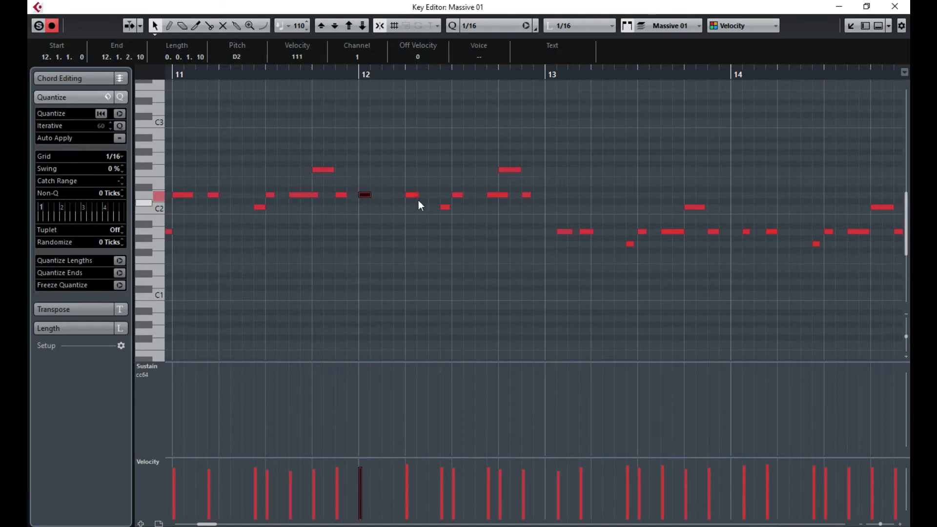
pyautogui.click(502, 195)
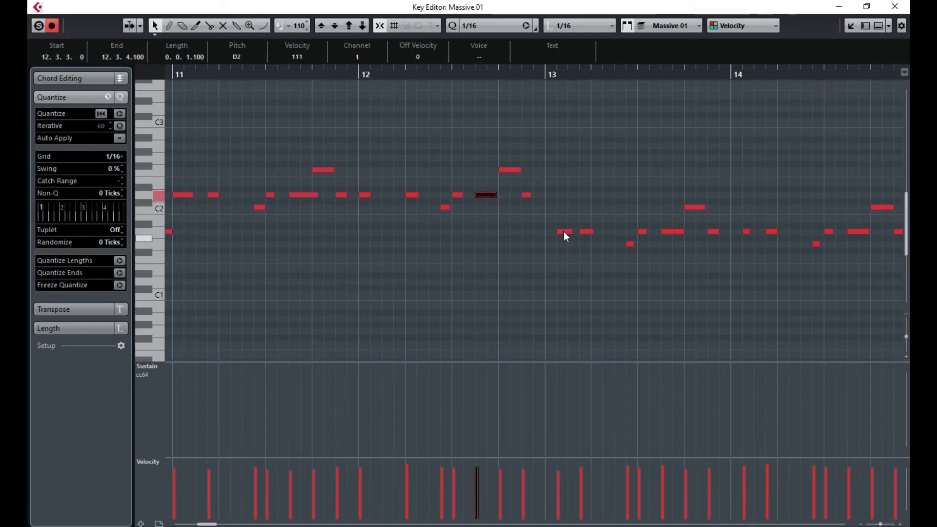
pyautogui.moveTo(565, 230); pyautogui.dragTo(557, 233)
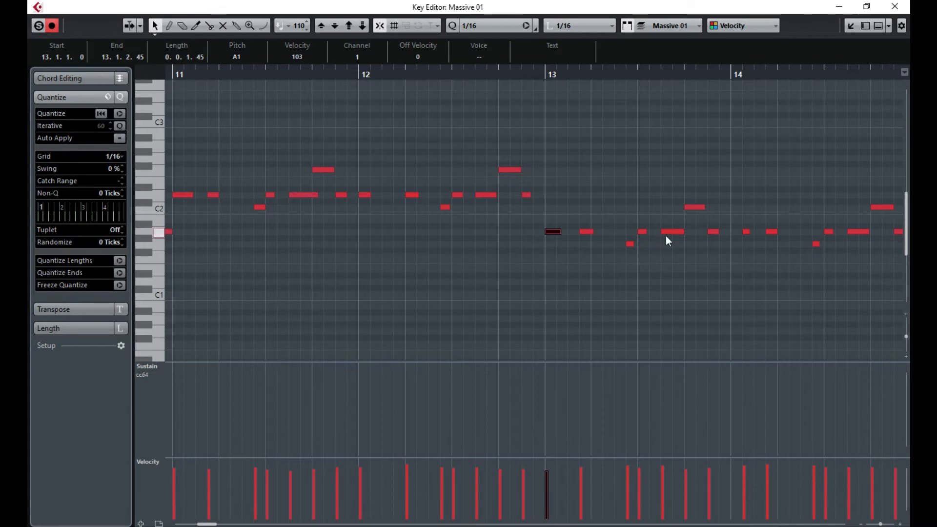
# - Move the late notes in bars 14–15, including G2, one sixteenth earlier
pyautogui.moveTo(708, 270); pyautogui.dragTo(464, 290)
pyautogui.moveTo(402, 232); pyautogui.dragTo(393, 231)
pyautogui.click(480, 264)
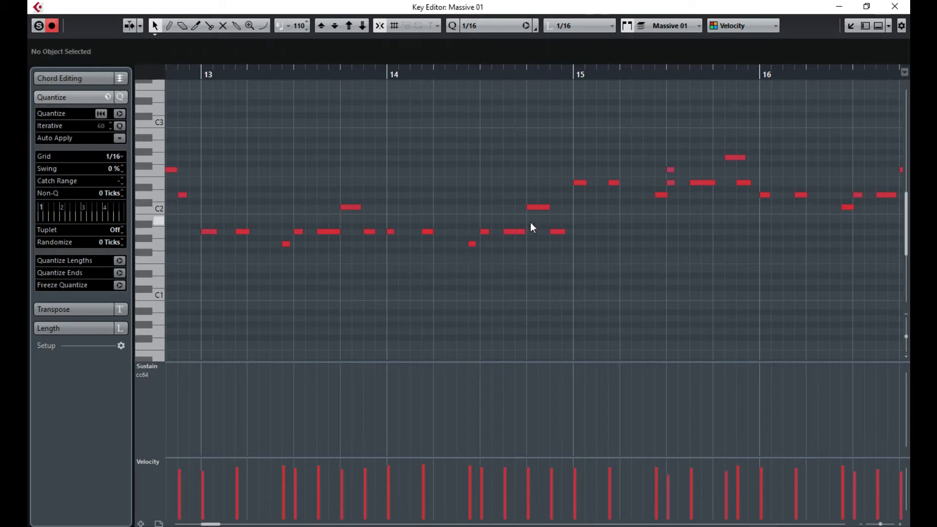
pyautogui.click(671, 170)
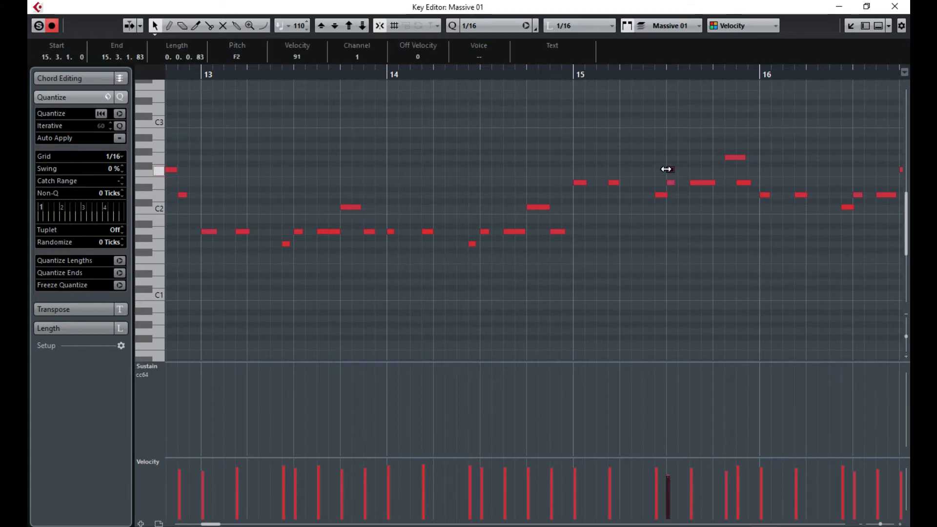
pyautogui.press('Right')
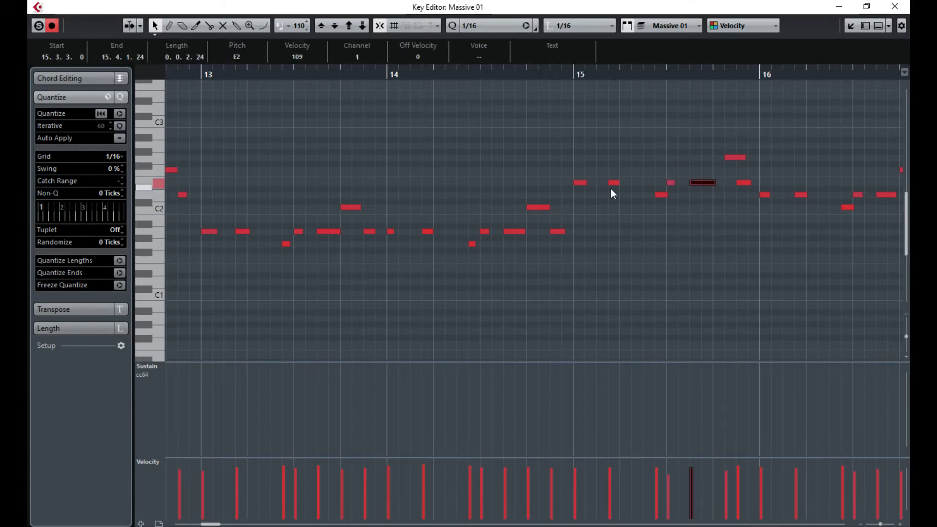
pyautogui.moveTo(735, 159); pyautogui.dragTo(723, 159)
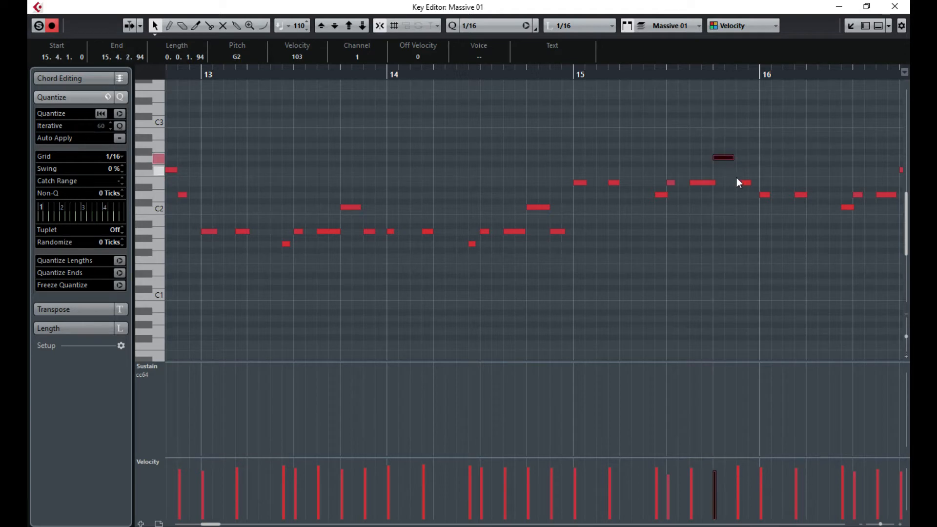
# - Shift the note near 18.4 one sixteenth earlier and extend the final G#1 note to 19.1.1.0
pyautogui.moveTo(821, 235); pyautogui.dragTo(886, 240)
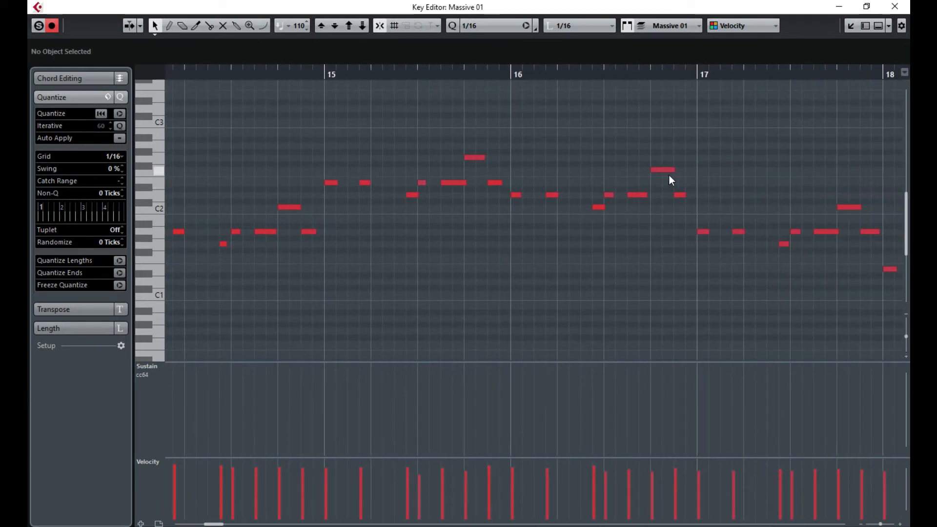
pyautogui.moveTo(815, 285); pyautogui.dragTo(903, 292)
pyautogui.moveTo(763, 303); pyautogui.dragTo(910, 319)
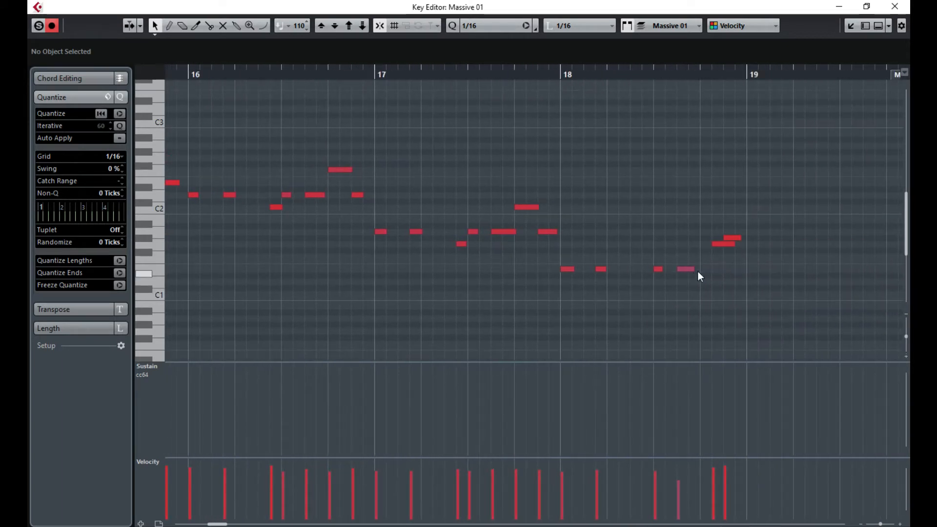
pyautogui.moveTo(723, 244); pyautogui.dragTo(747, 239)
pyautogui.click(733, 239)
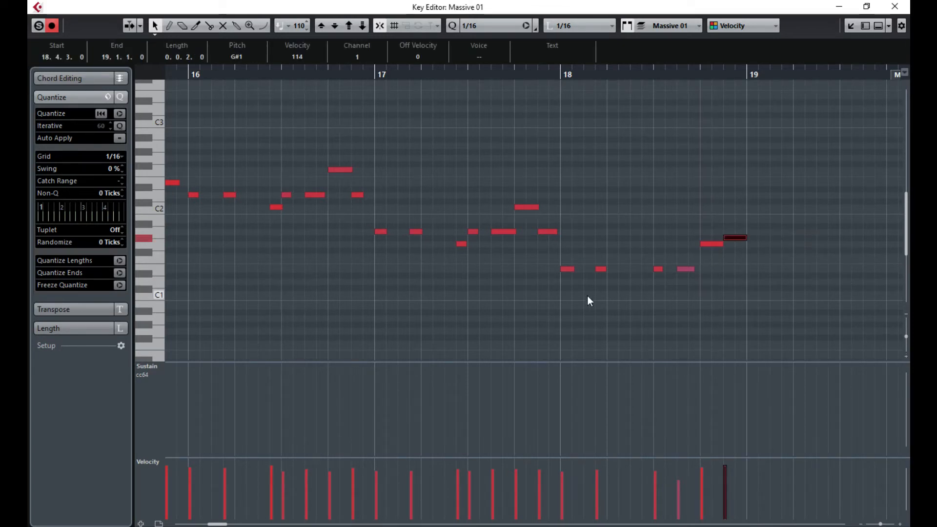
pyautogui.click(463, 309)
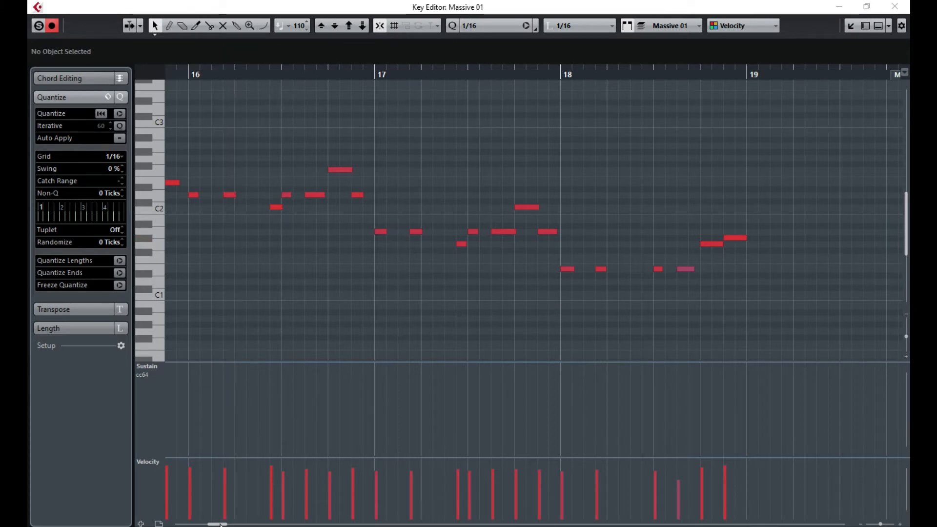
# - Select all Massive 01 notes and quantize their lengths to 1/16 with Shift+Q
pyautogui.moveTo(221, 525); pyautogui.dragTo(189, 525)
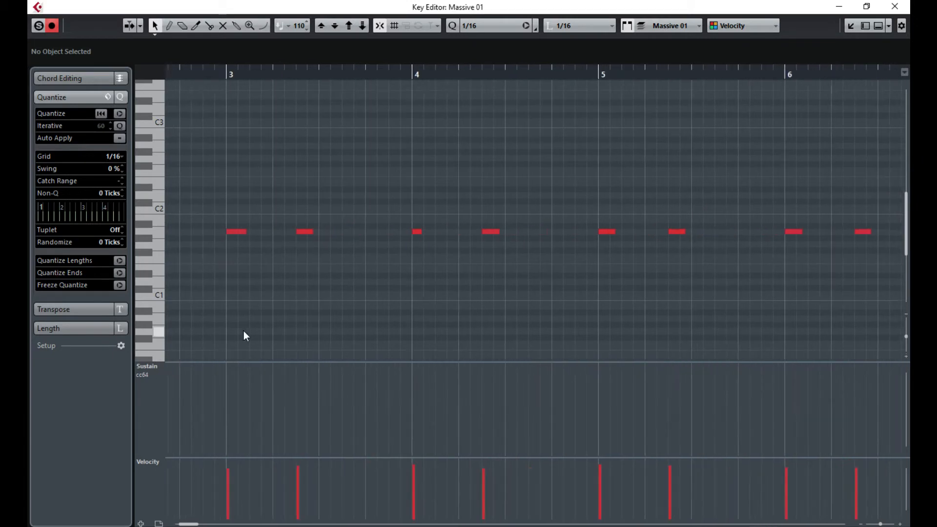
pyautogui.hotkey('ctrl', 'a')
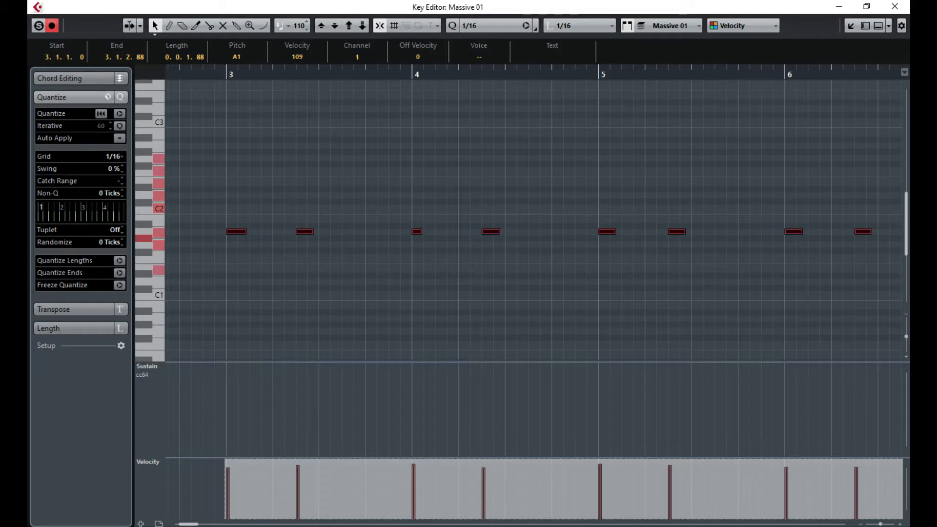
pyautogui.hotkey('shift', 'q')
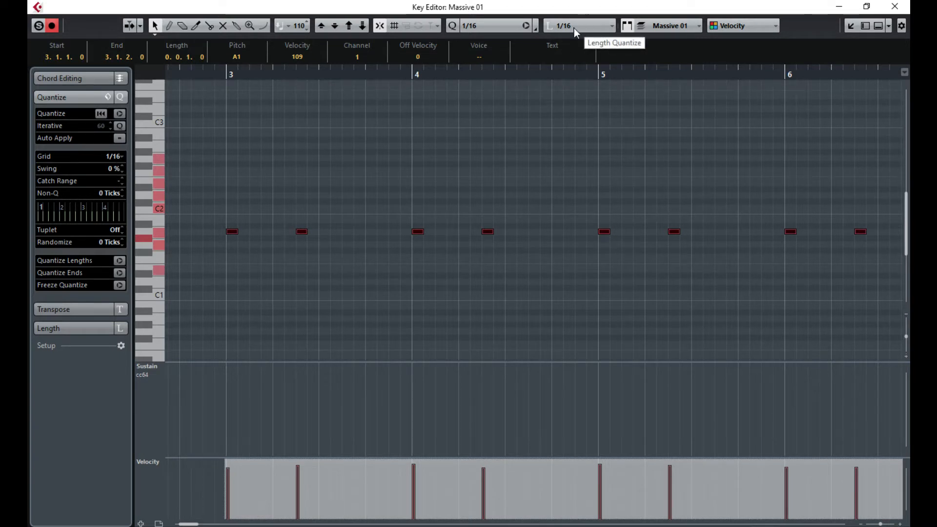
pyautogui.moveTo(188, 524); pyautogui.dragTo(187, 524)
pyautogui.click(311, 171)
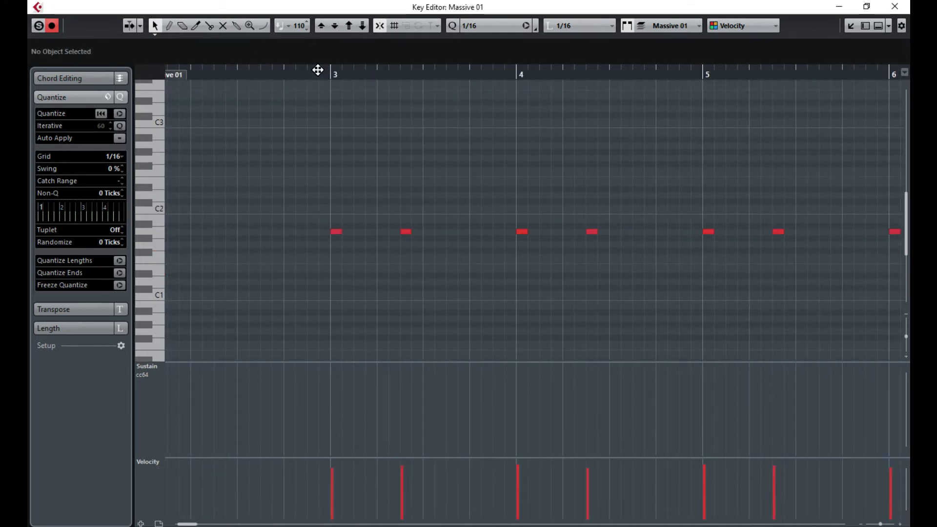
# - Audition from bars 3 and 7, then stretch the A1 note at 7.4.3 to two sixteenths
pyautogui.click(318, 70)
pyautogui.press('space')
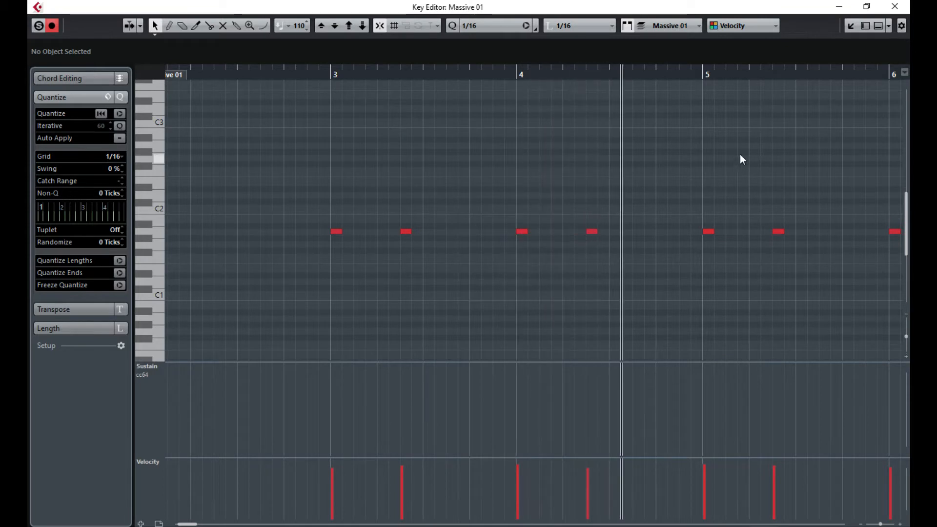
pyautogui.moveTo(741, 154); pyautogui.dragTo(682, 170)
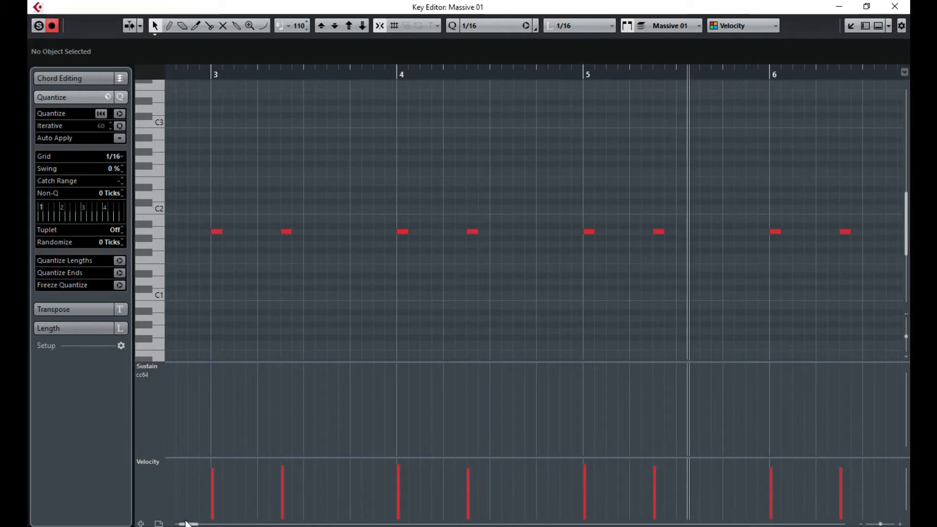
pyautogui.moveTo(189, 524); pyautogui.dragTo(194, 524)
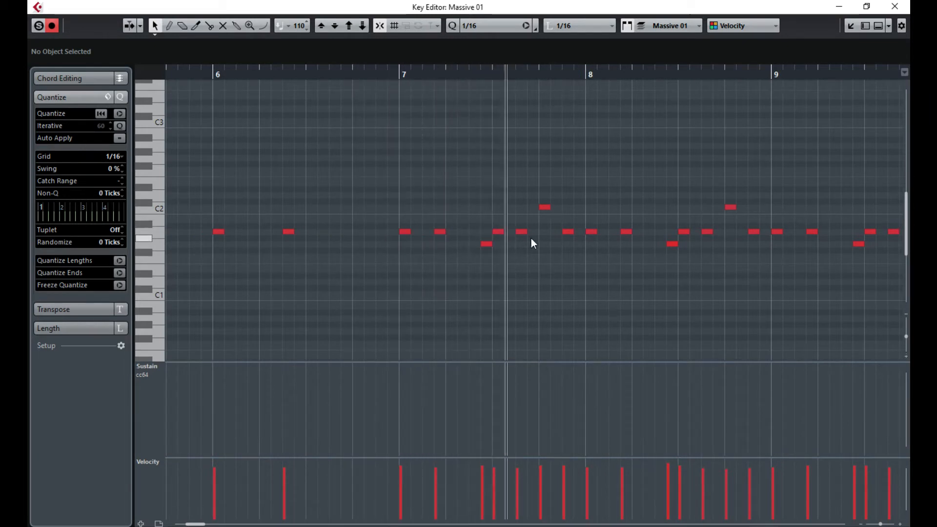
pyautogui.click(402, 71)
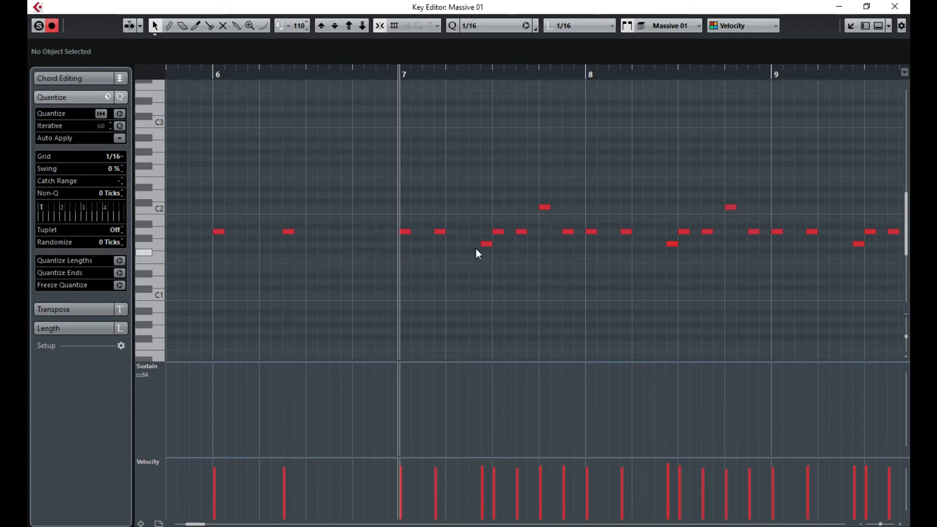
pyautogui.press('space')
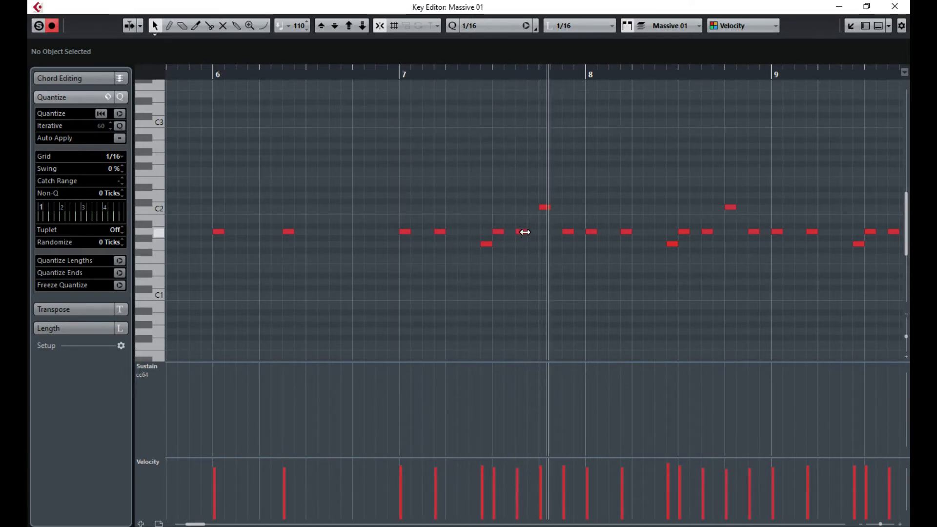
pyautogui.moveTo(525, 232); pyautogui.dragTo(584, 232)
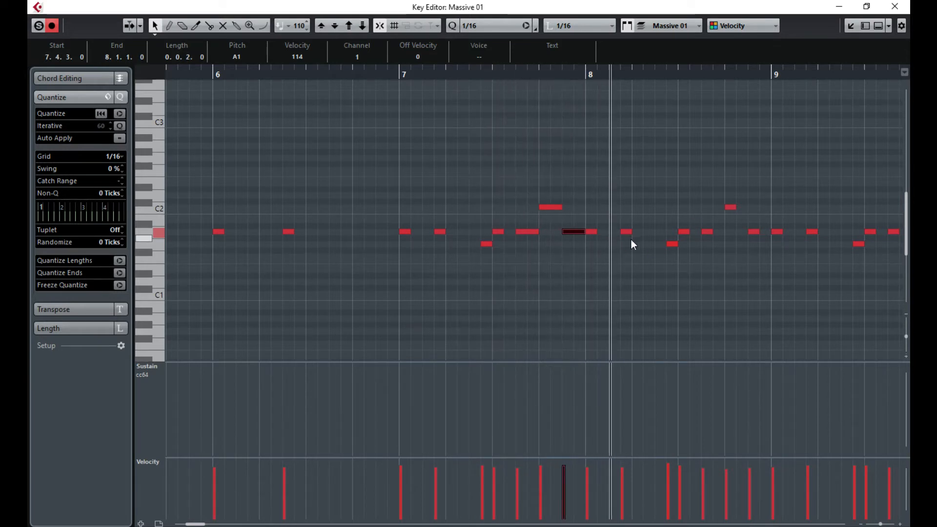
pyautogui.moveTo(683, 196); pyautogui.dragTo(764, 260)
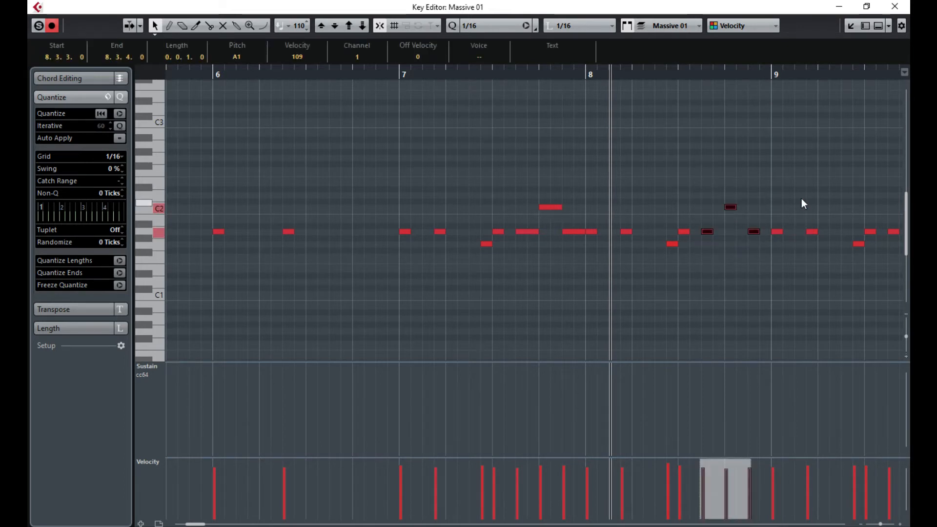
# - Marquee-select the bass notes around beat 3 of bars 8 through 18
pyautogui.moveTo(836, 176); pyautogui.dragTo(910, 166)
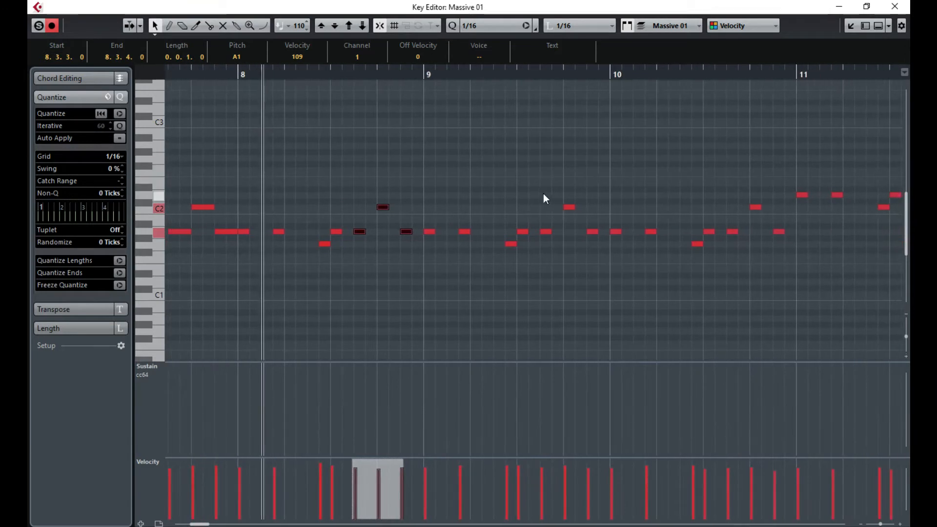
pyautogui.moveTo(544, 193); pyautogui.dragTo(604, 274)
pyautogui.moveTo(729, 176); pyautogui.dragTo(775, 272)
pyautogui.moveTo(837, 142); pyautogui.dragTo(523, 145)
pyautogui.moveTo(652, 148); pyautogui.dragTo(712, 219)
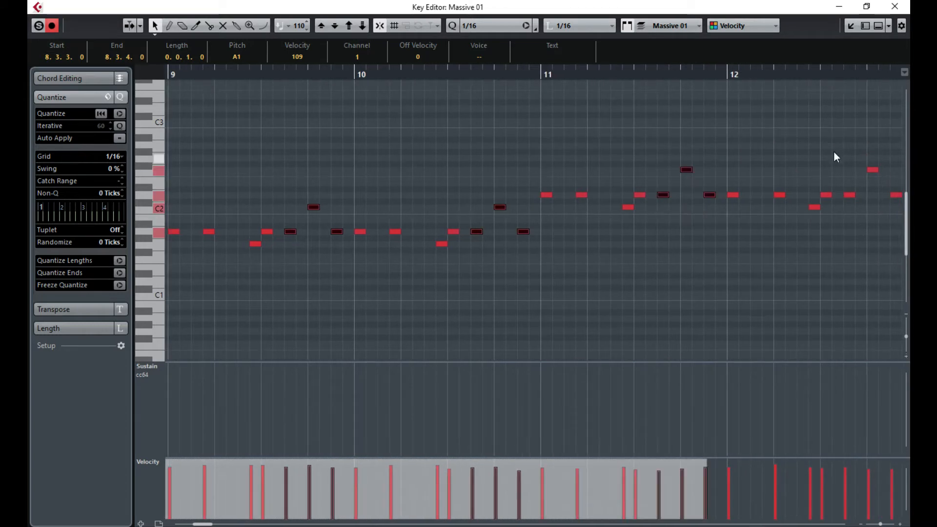
pyautogui.moveTo(843, 125); pyautogui.dragTo(636, 208)
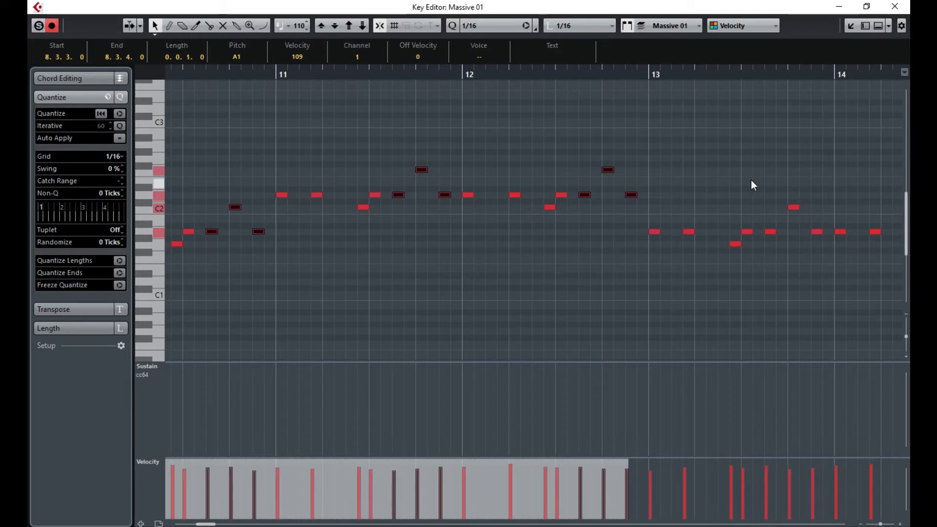
pyautogui.moveTo(766, 186); pyautogui.dragTo(830, 261)
pyautogui.moveTo(879, 164); pyautogui.dragTo(689, 257)
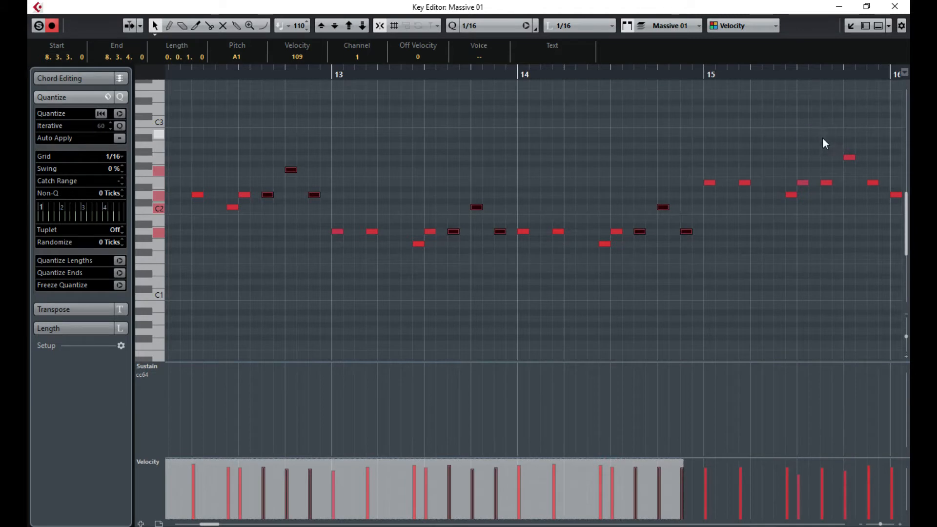
pyautogui.moveTo(828, 136); pyautogui.dragTo(592, 224)
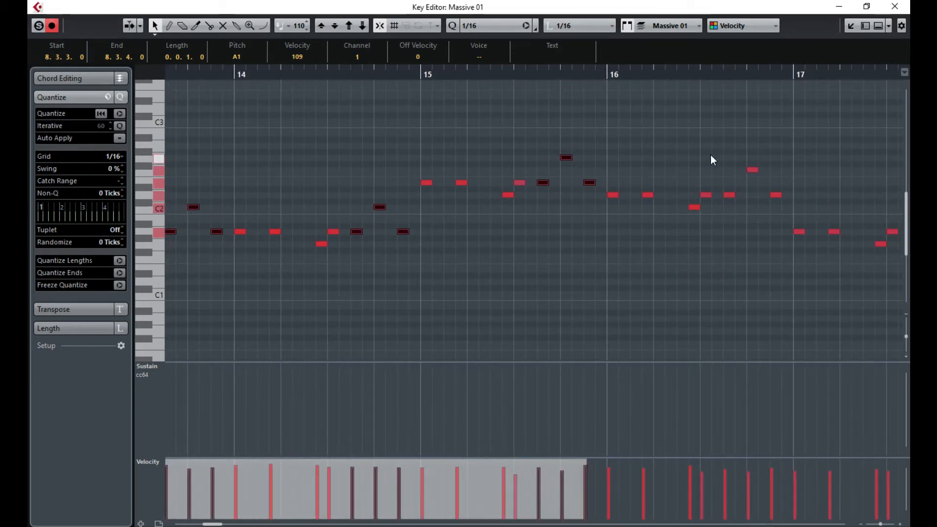
pyautogui.moveTo(721, 147); pyautogui.dragTo(785, 209)
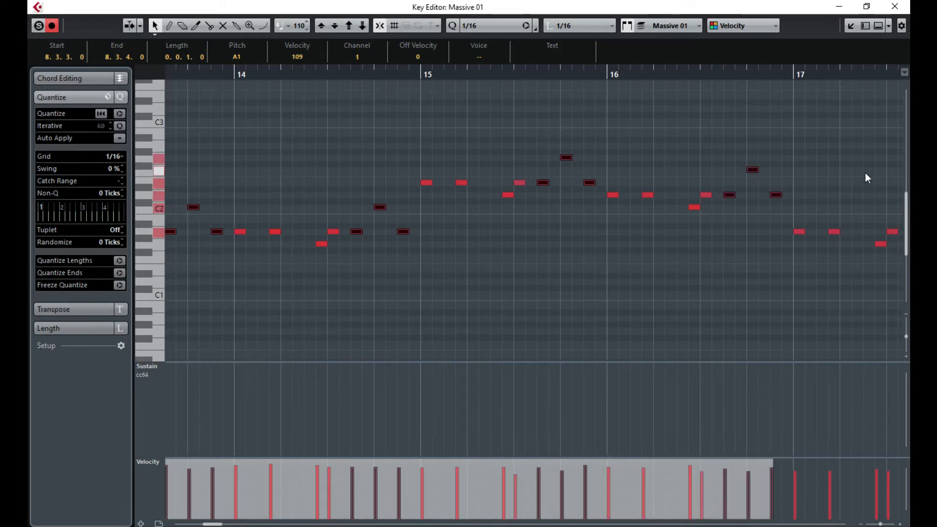
pyautogui.moveTo(866, 173); pyautogui.dragTo(577, 249)
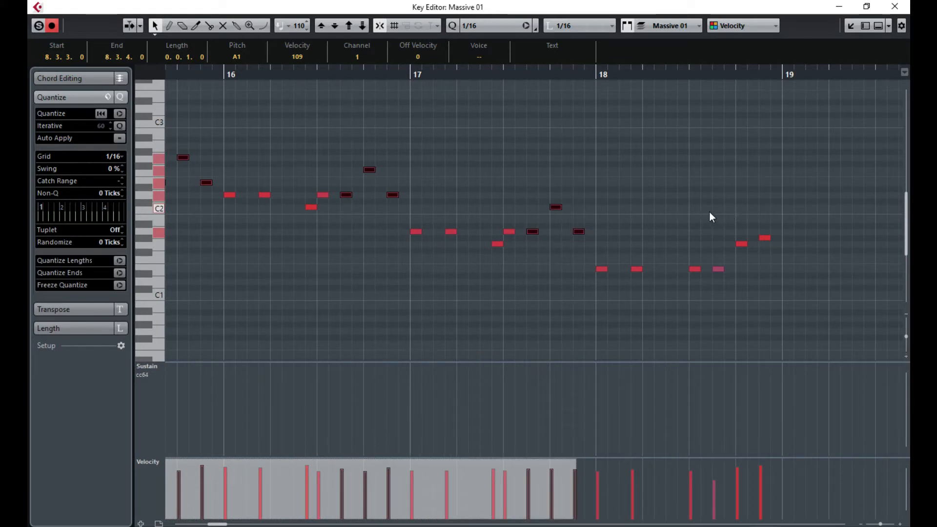
pyautogui.moveTo(710, 213); pyautogui.dragTo(785, 302)
# - Lengthen the selected notes to two sixteenths each and close the Key Editor
pyautogui.moveTo(769, 237); pyautogui.dragTo(780, 237)
pyautogui.click(649, 154)
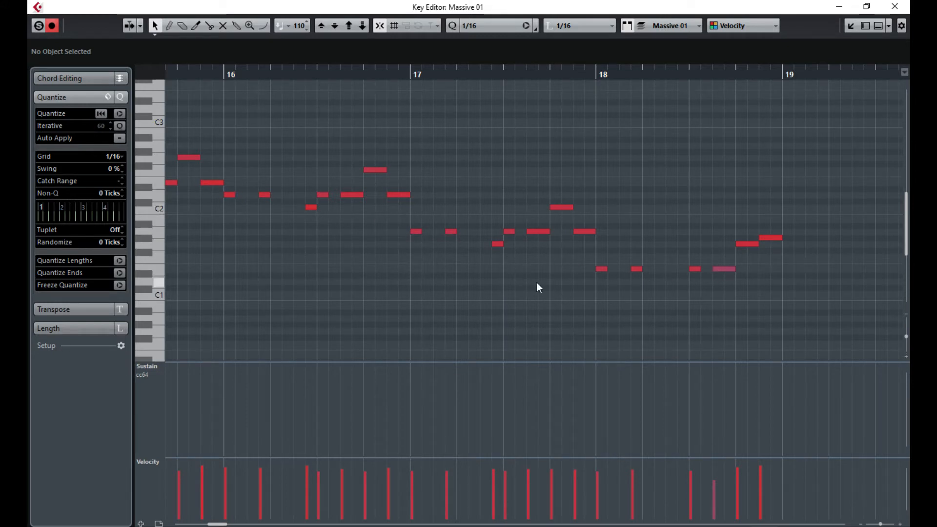
pyautogui.hotkey('ctrl', 'a')
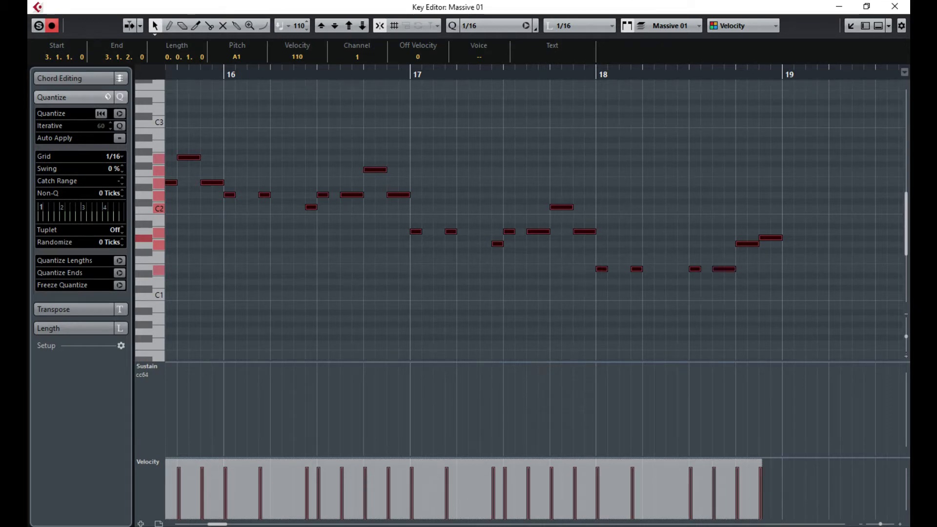
pyautogui.click(288, 260)
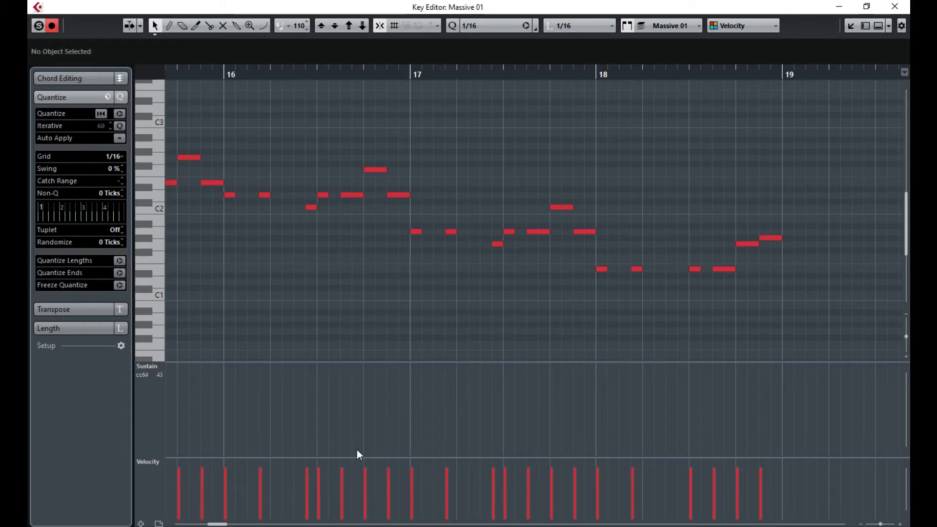
pyautogui.moveTo(217, 524); pyautogui.dragTo(198, 524)
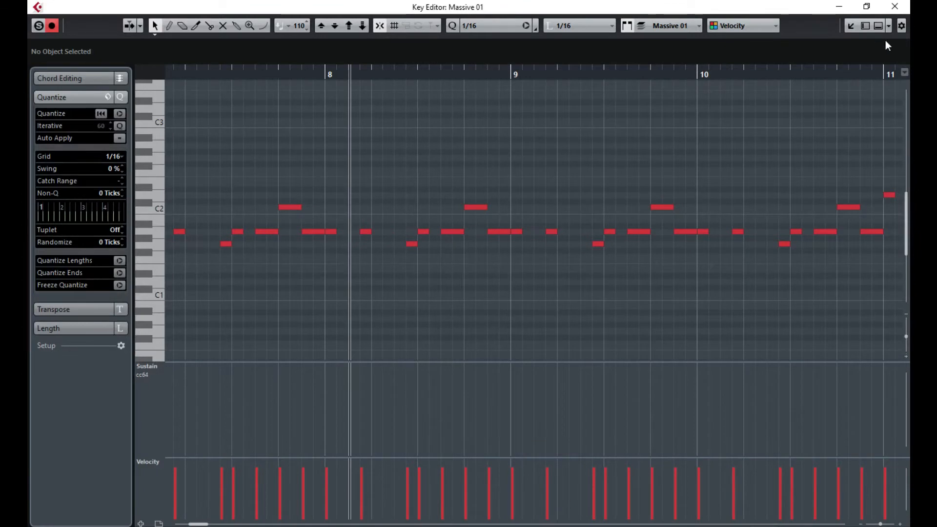
pyautogui.click(895, 6)
pyautogui.click(490, 211)
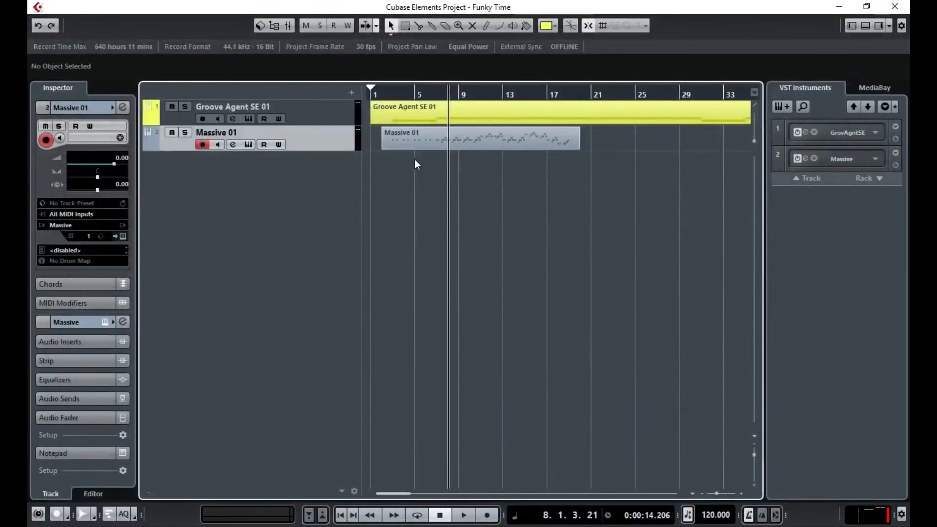
# - Trim the Massive 01 part to start at bar 3, then open the add-track list
pyautogui.moveTo(383, 148); pyautogui.dragTo(393, 145)
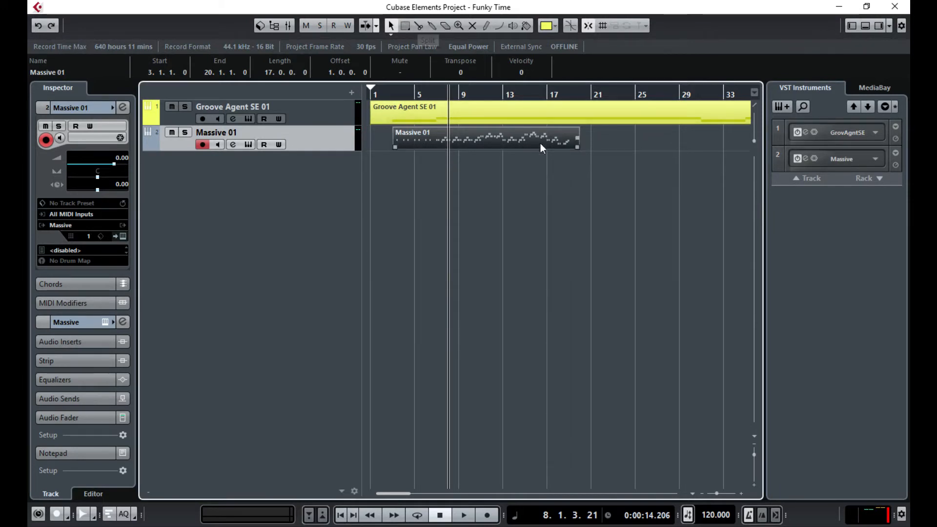
pyautogui.click(418, 26)
pyautogui.click(436, 93)
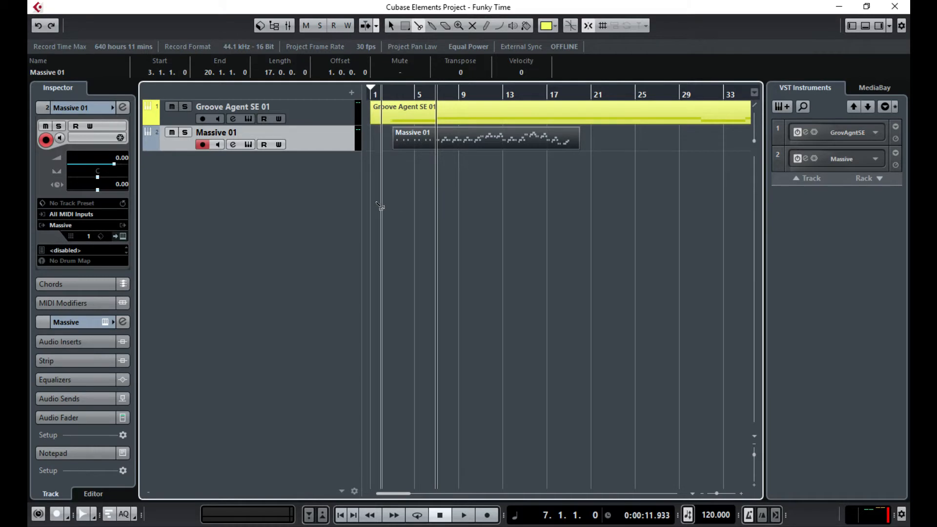
pyautogui.rightClick(237, 172)
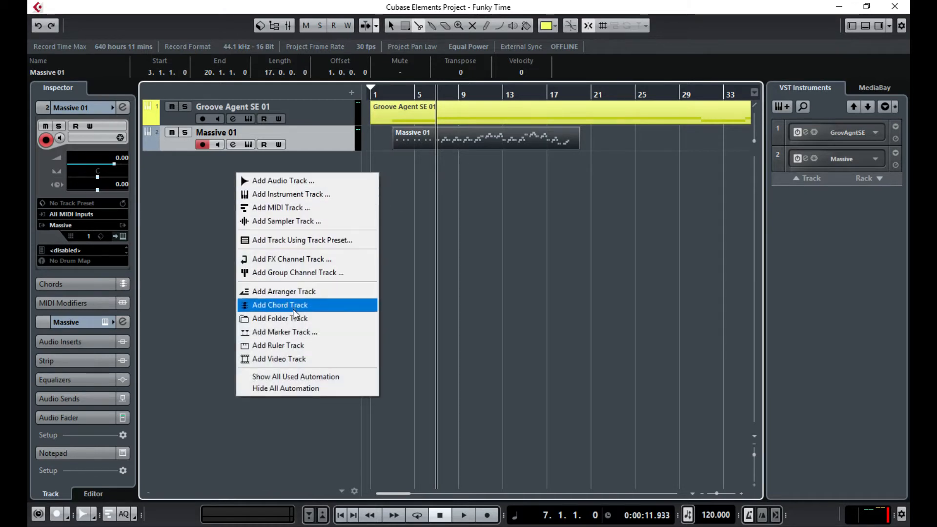
# - Add a Markers track at the top and place markers at bars 3 and 7
pyautogui.click(290, 332)
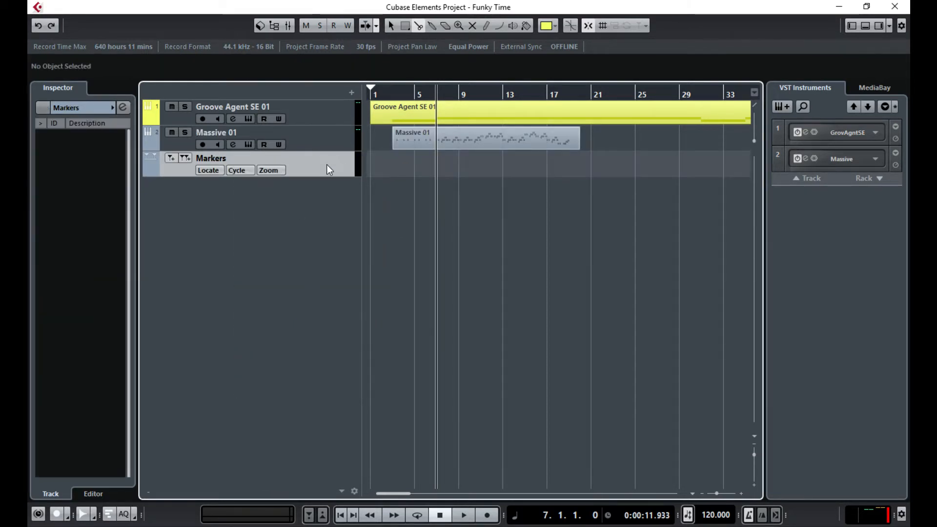
pyautogui.moveTo(327, 165); pyautogui.dragTo(320, 106)
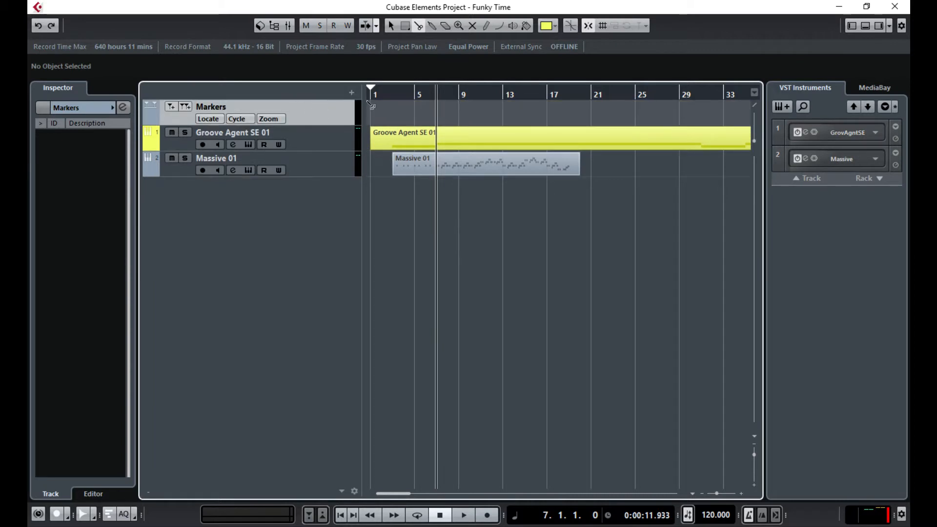
pyautogui.click(392, 94)
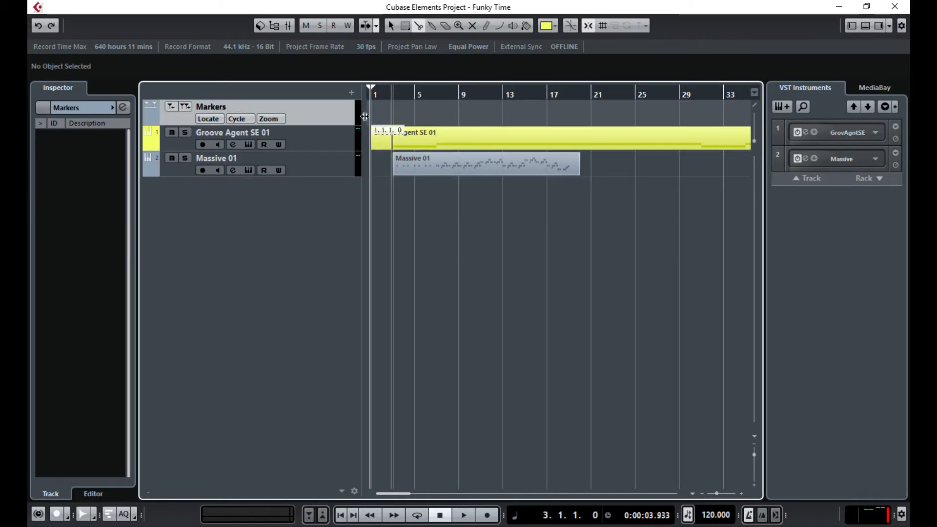
pyautogui.click(170, 109)
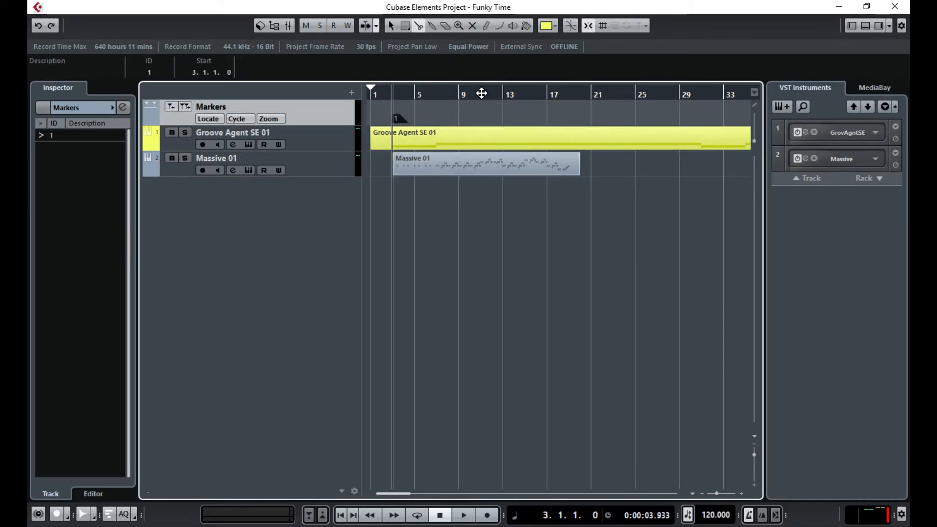
pyautogui.click(436, 93)
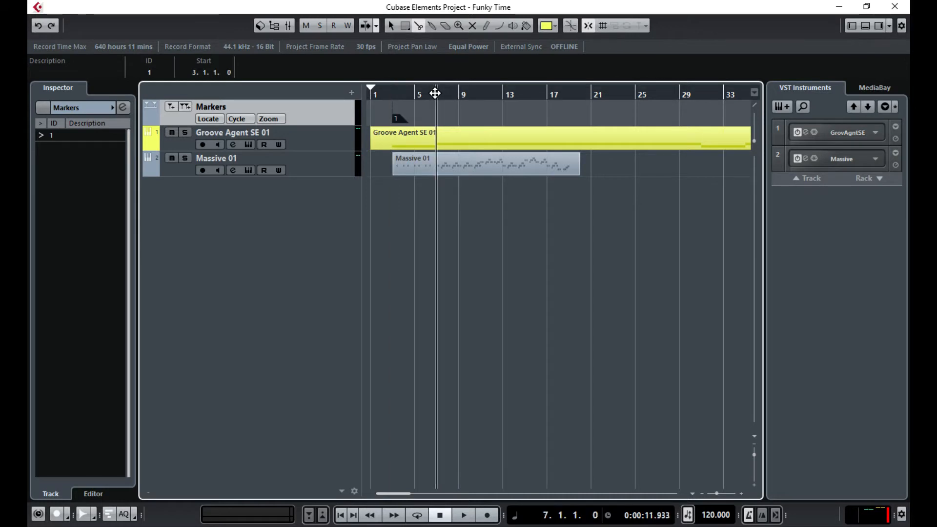
pyautogui.click(171, 106)
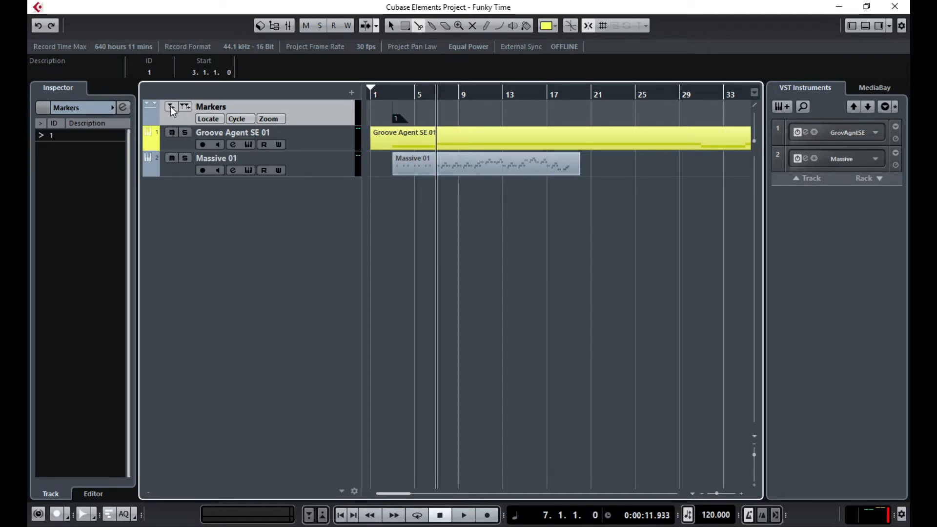
# - Add markers at bars 31, 35, 59 and 69, then scroll back to bar 1
pyautogui.click(702, 95)
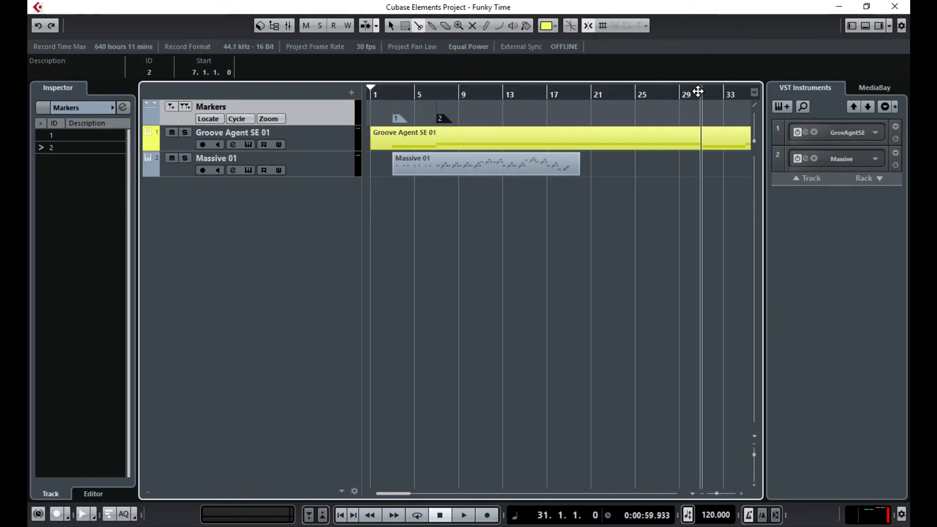
pyautogui.click(170, 107)
pyautogui.moveTo(395, 497); pyautogui.dragTo(420, 496)
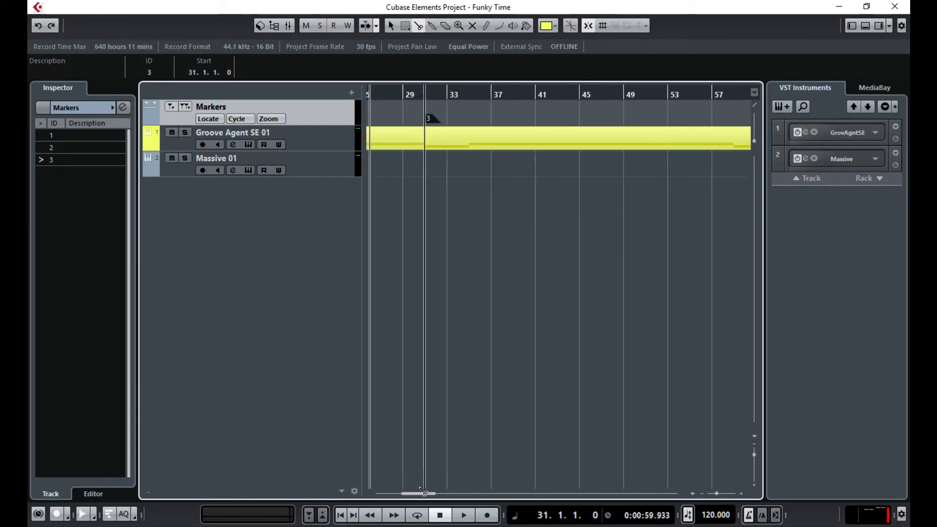
pyautogui.click(465, 97)
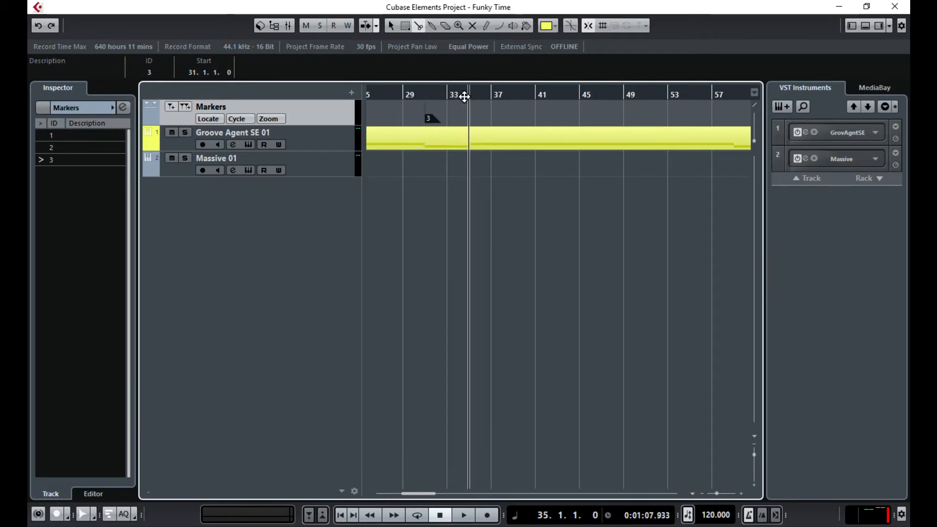
pyautogui.click(171, 107)
pyautogui.moveTo(428, 494); pyautogui.dragTo(451, 493)
pyautogui.click(483, 94)
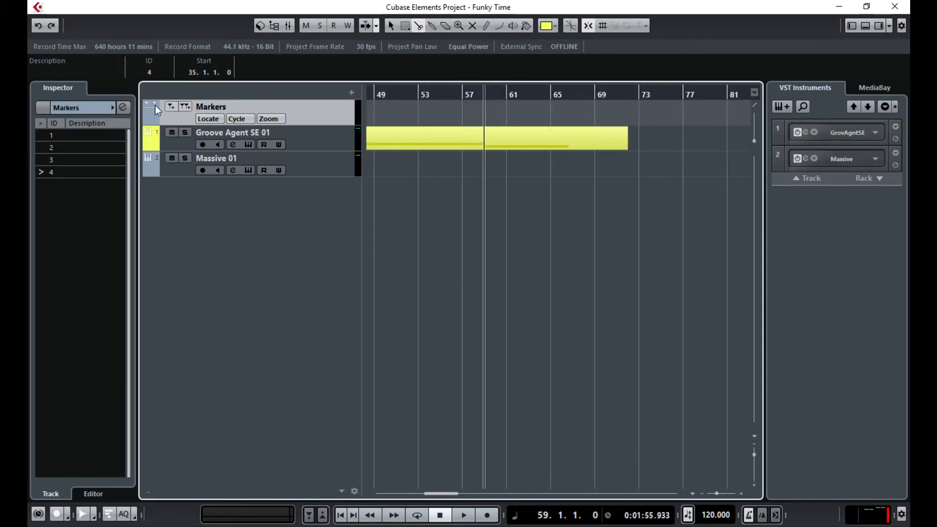
pyautogui.click(170, 107)
pyautogui.click(594, 93)
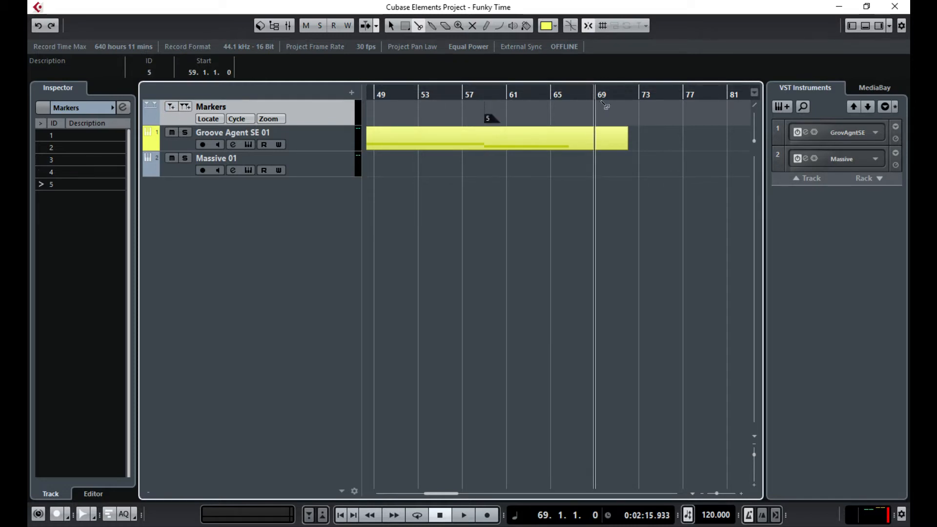
pyautogui.click(171, 108)
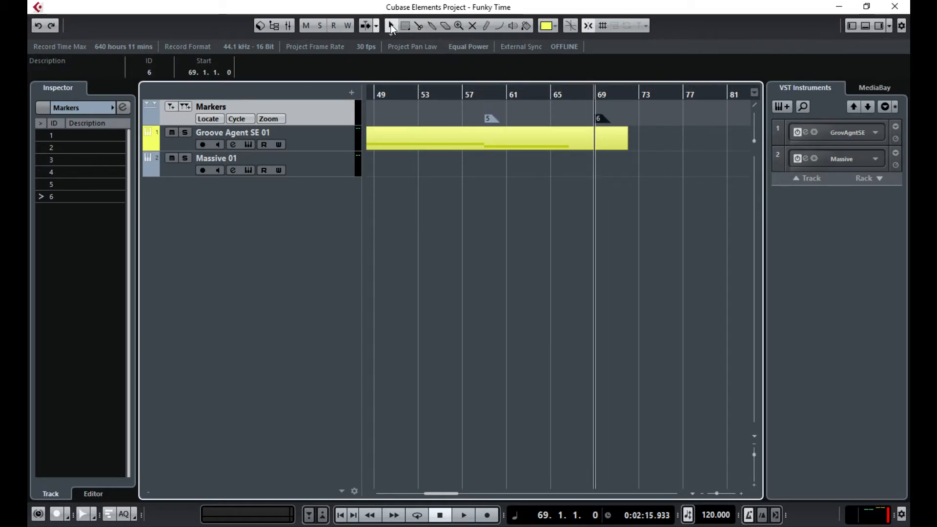
pyautogui.moveTo(412, 500); pyautogui.dragTo(391, 505)
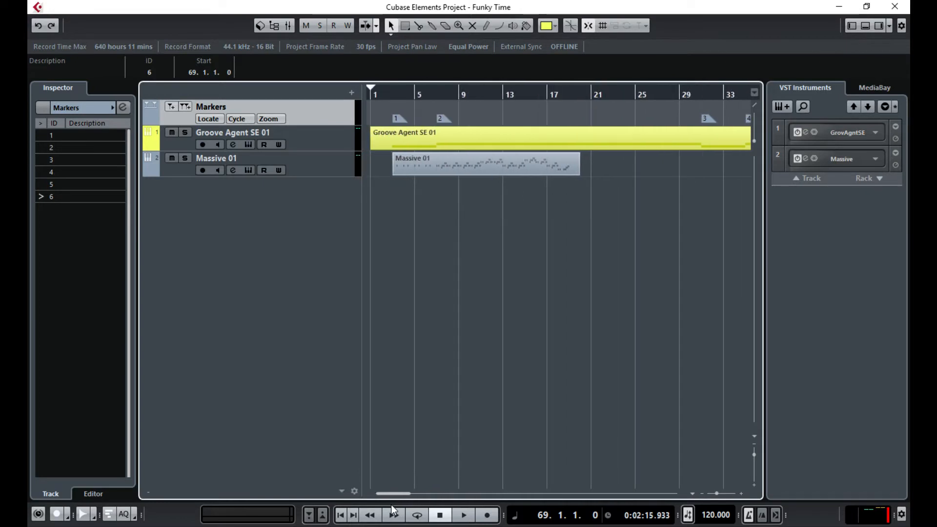
# - Split the Massive 01 part at bar 7 with the Scissors and shorten the second part to bar 19
pyautogui.click(537, 268)
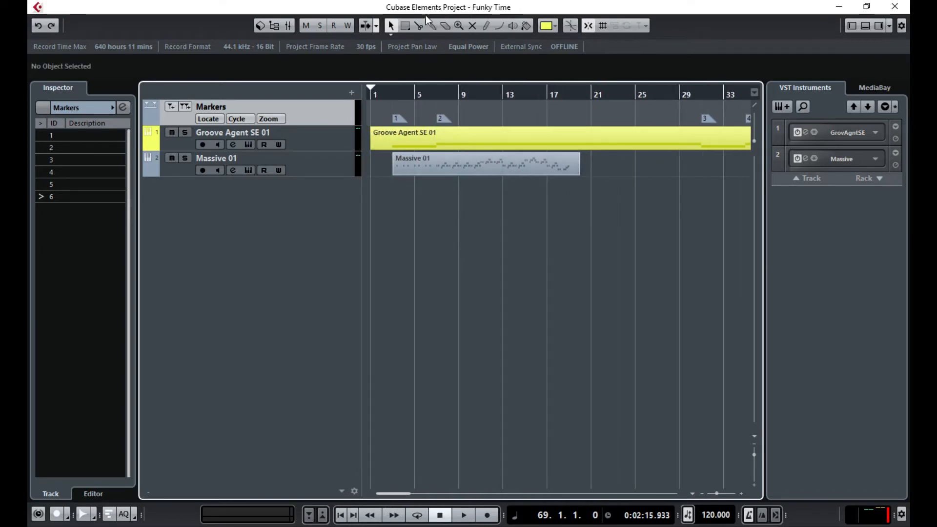
pyautogui.click(419, 26)
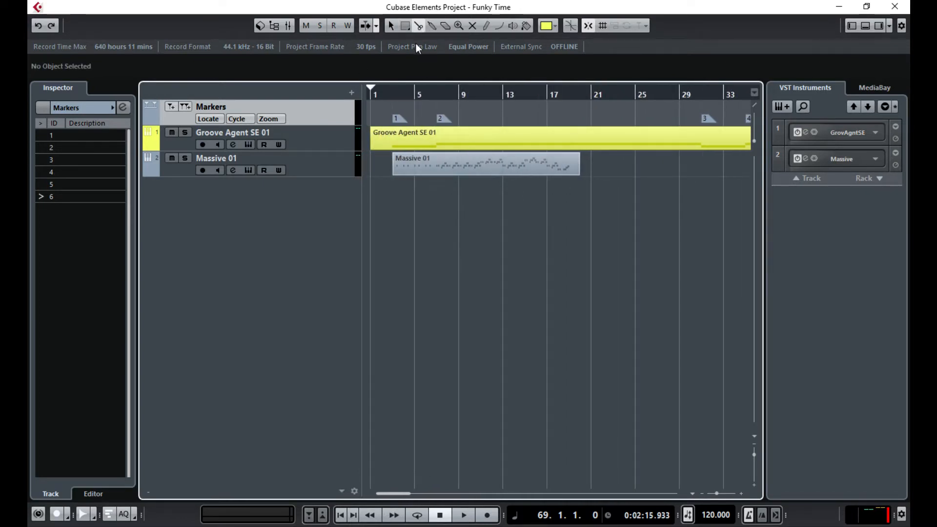
pyautogui.click(437, 167)
pyautogui.click(391, 25)
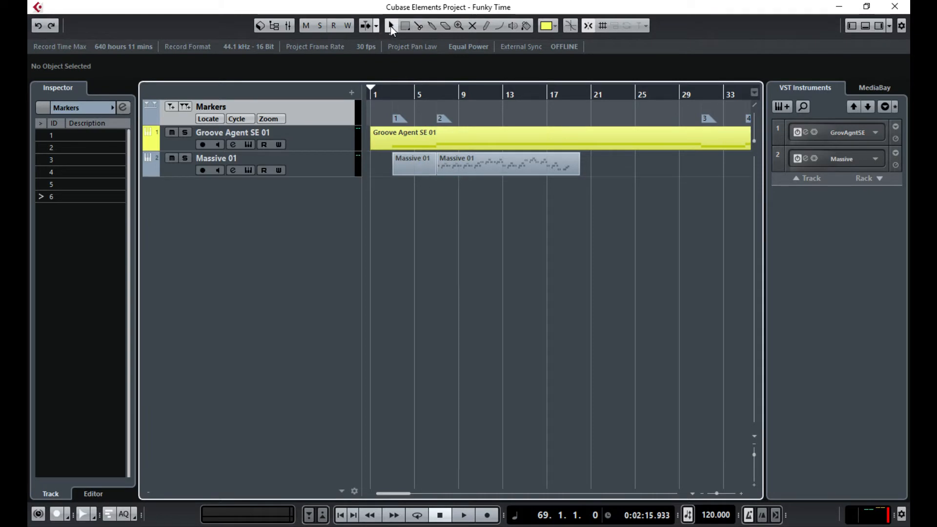
pyautogui.click(476, 169)
pyautogui.click(579, 146)
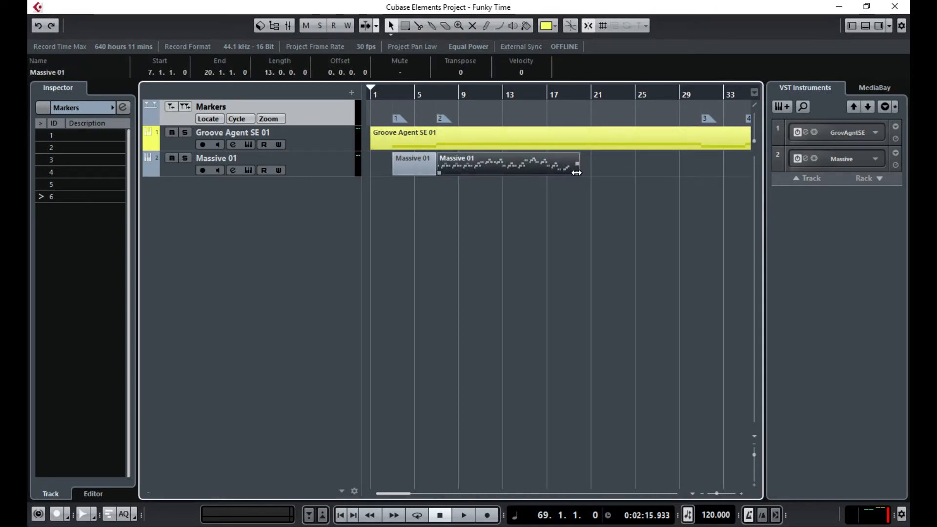
pyautogui.moveTo(576, 173); pyautogui.dragTo(571, 171)
# - Paste a copy of the part at bar 19, then paste all three Massive 01 parts at bar 31
pyautogui.click(309, 162)
pyautogui.click(568, 94)
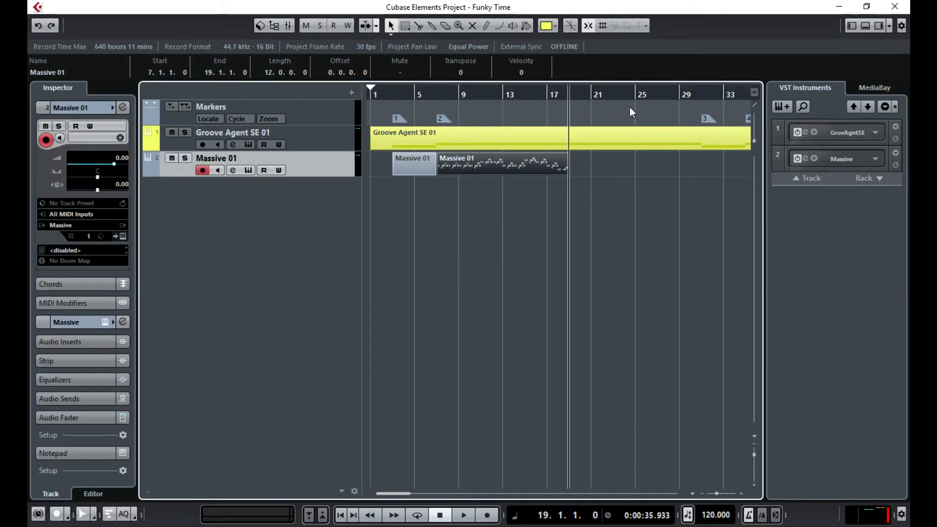
pyautogui.hotkey('ctrl', 'v')
pyautogui.moveTo(712, 223); pyautogui.dragTo(391, 225)
pyautogui.moveTo(529, 222); pyautogui.dragTo(412, 162)
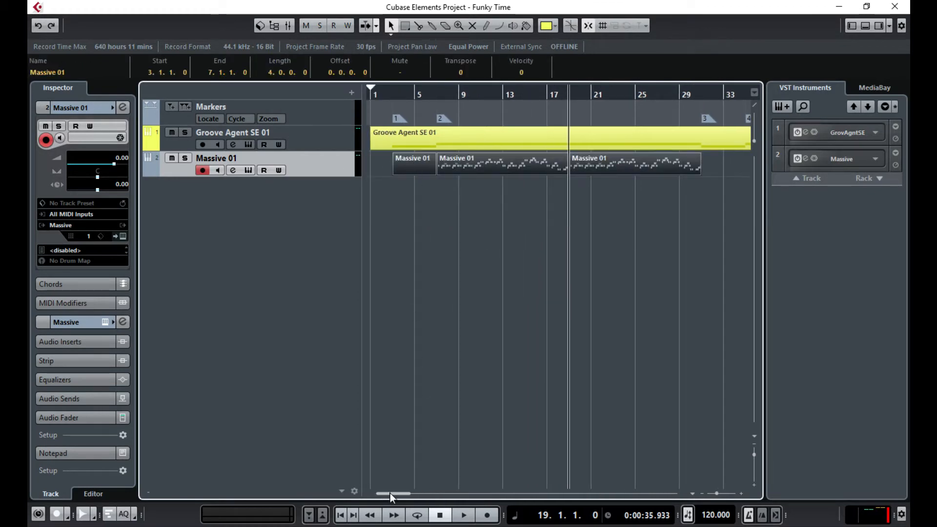
pyautogui.moveTo(390, 493); pyautogui.dragTo(412, 493)
pyautogui.click(465, 92)
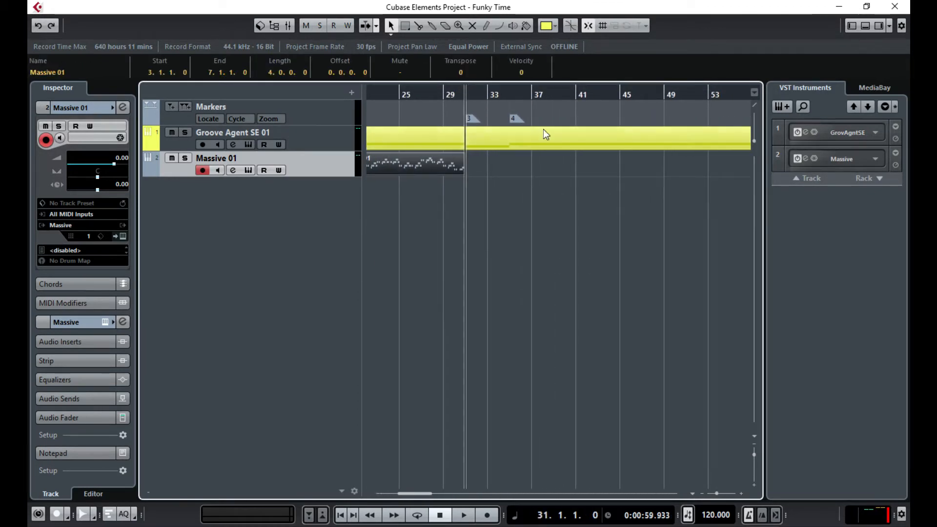
pyautogui.hotkey('ctrl', 'v')
# - Paste copies of the short bar 31 Massive 01 part at bars 59 and 63
pyautogui.moveTo(603, 211); pyautogui.dragTo(718, 226)
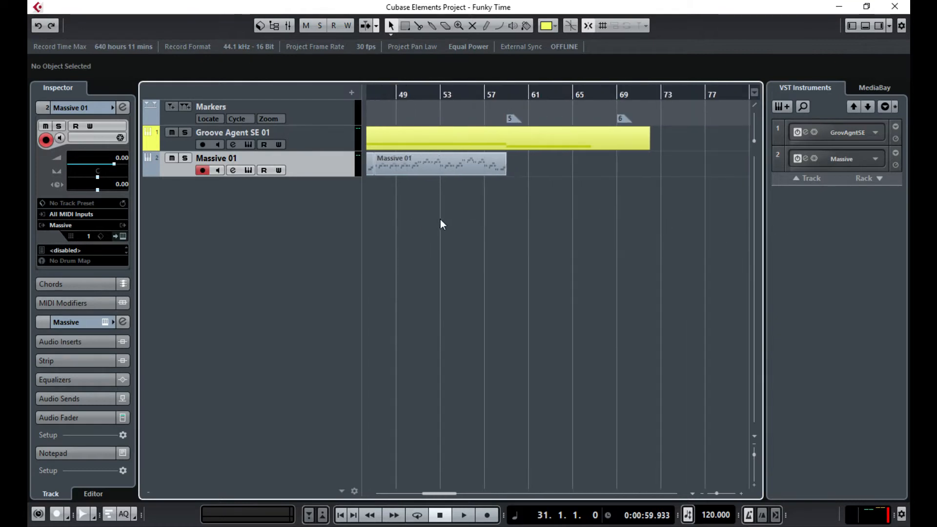
pyautogui.moveTo(441, 219); pyautogui.dragTo(381, 227)
pyautogui.click(508, 166)
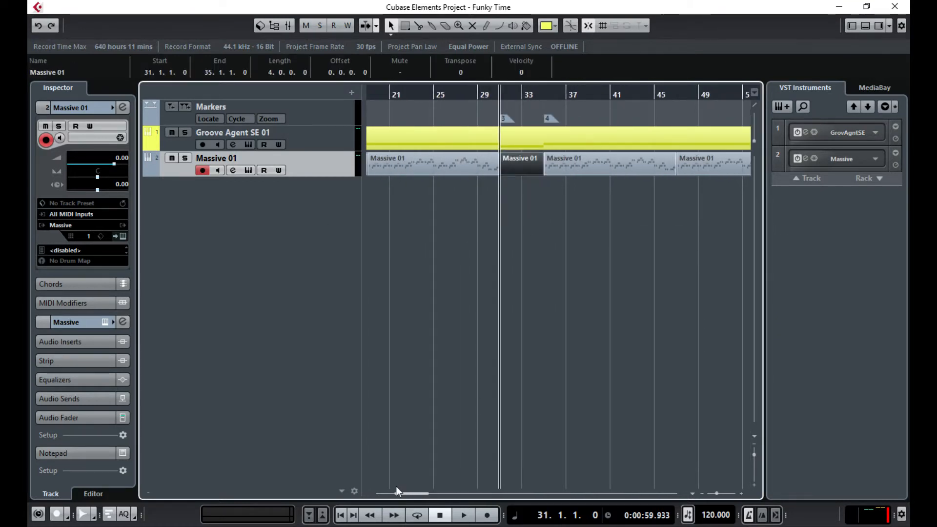
pyautogui.moveTo(397, 491); pyautogui.dragTo(434, 492)
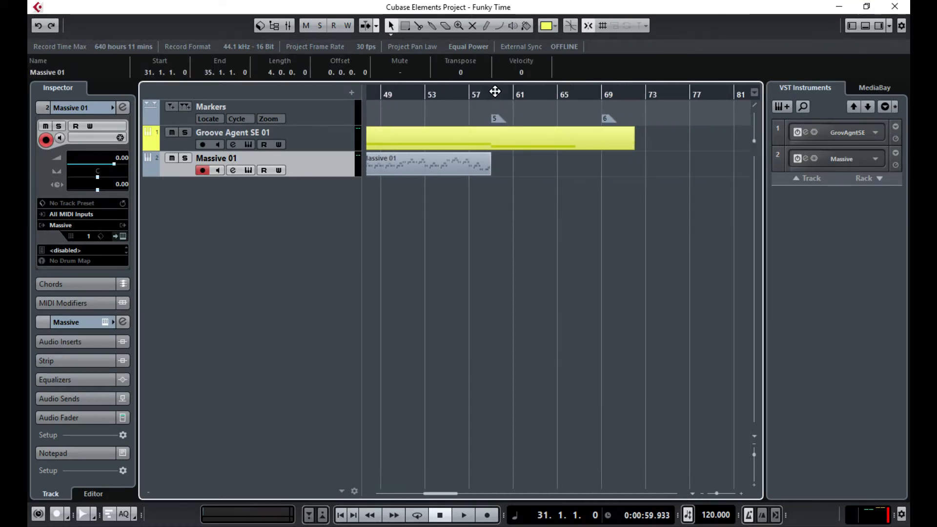
pyautogui.click(495, 93)
pyautogui.hotkey('ctrl', 'v')
pyautogui.click(536, 95)
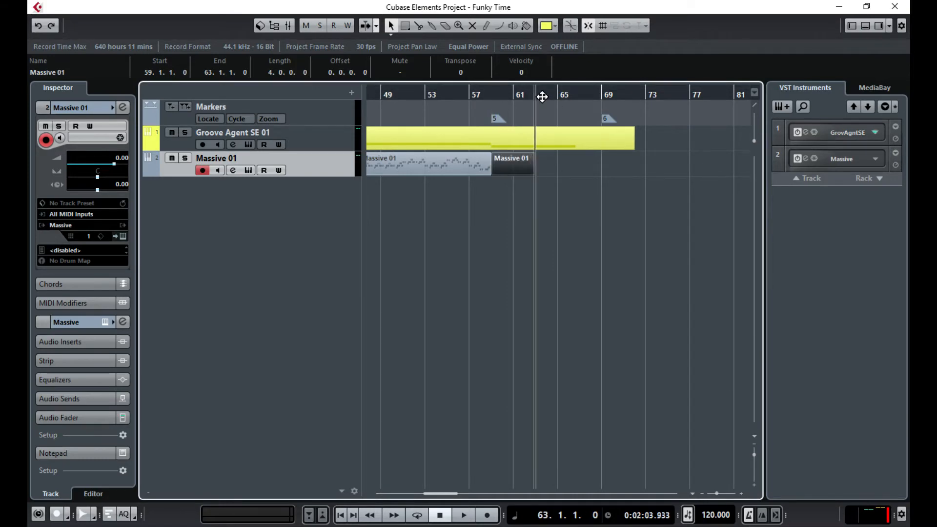
pyautogui.hotkey('ctrl', 'v')
# - Start playback and open the bar 63 Massive 01 part in the Key Editor
pyautogui.click(595, 236)
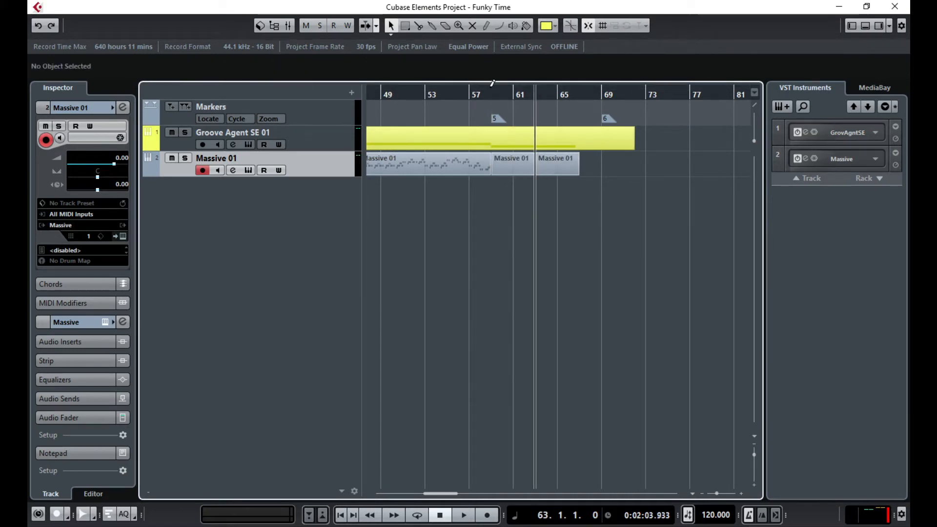
pyautogui.press('space')
pyautogui.doubleClick(564, 161)
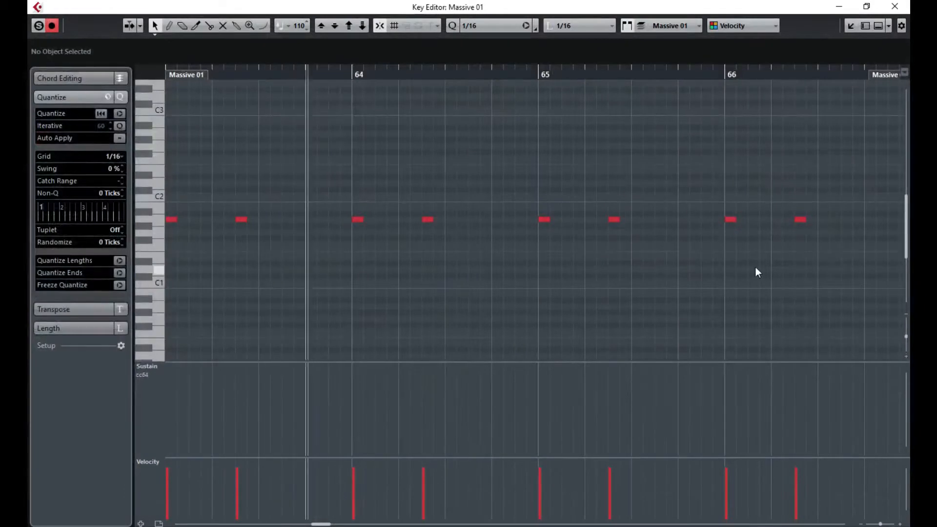
# - Pick the Erase tool, then close the Key Editor and stop the transport
pyautogui.moveTo(602, 266); pyautogui.dragTo(757, 263)
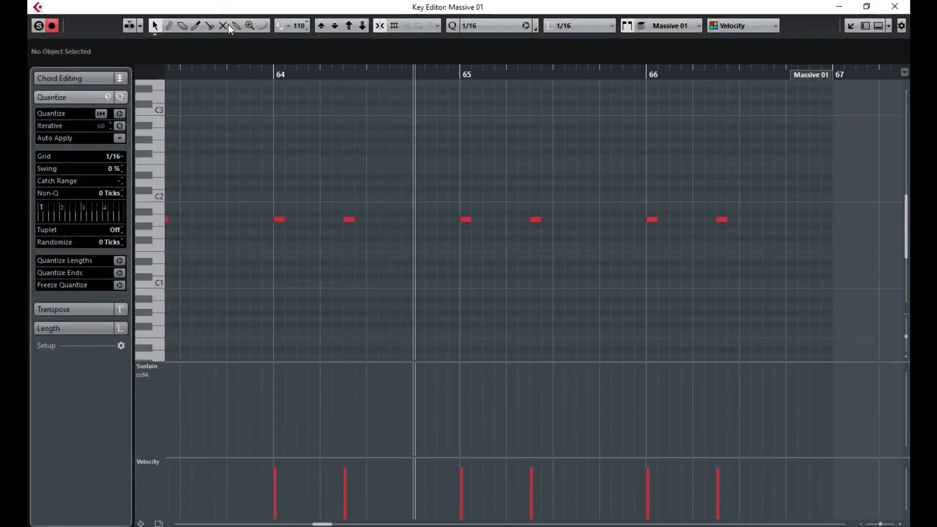
pyautogui.press('3')
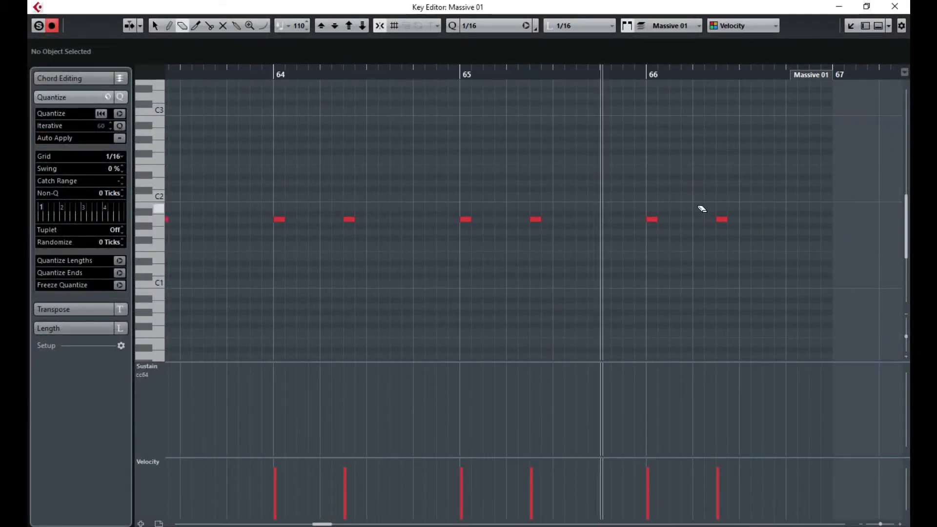
pyautogui.click(894, 6)
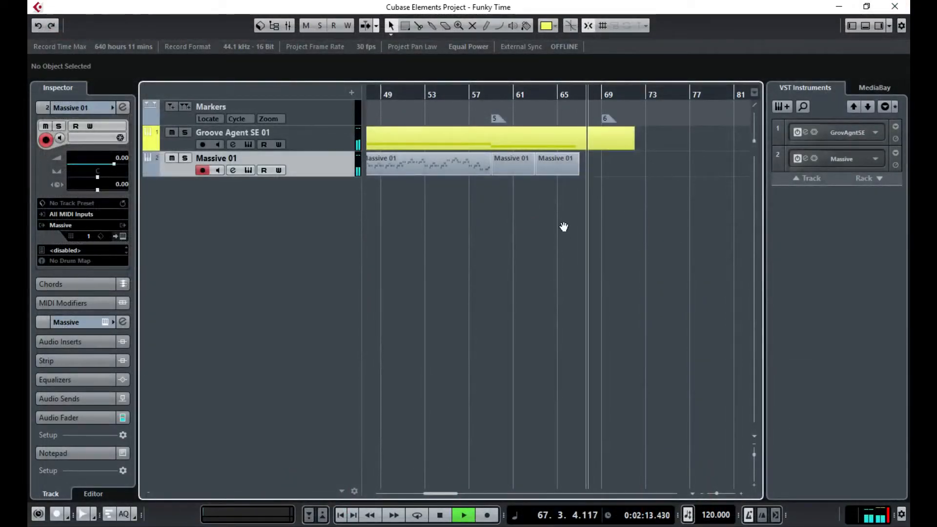
pyautogui.press('space')
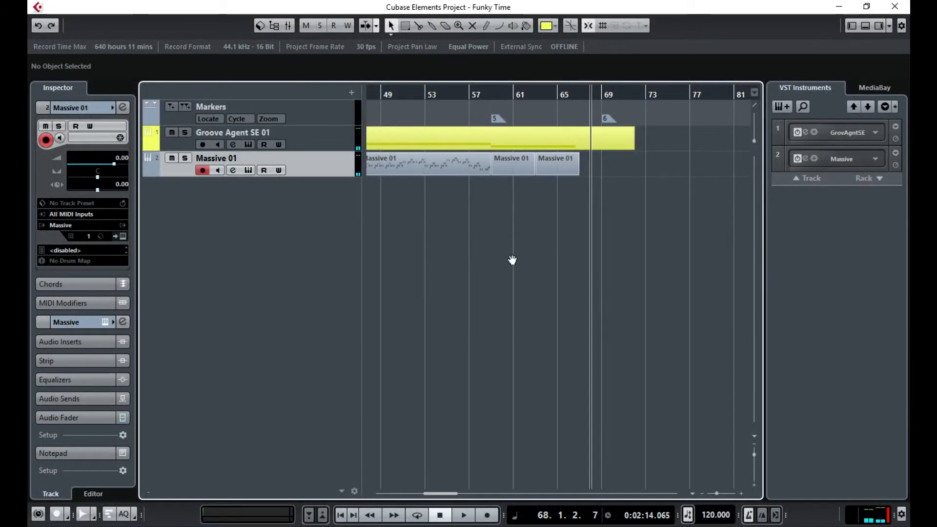
# - Change the Massive 01 track's name to 'Bass' in the track list
pyautogui.moveTo(450, 493); pyautogui.dragTo(397, 503)
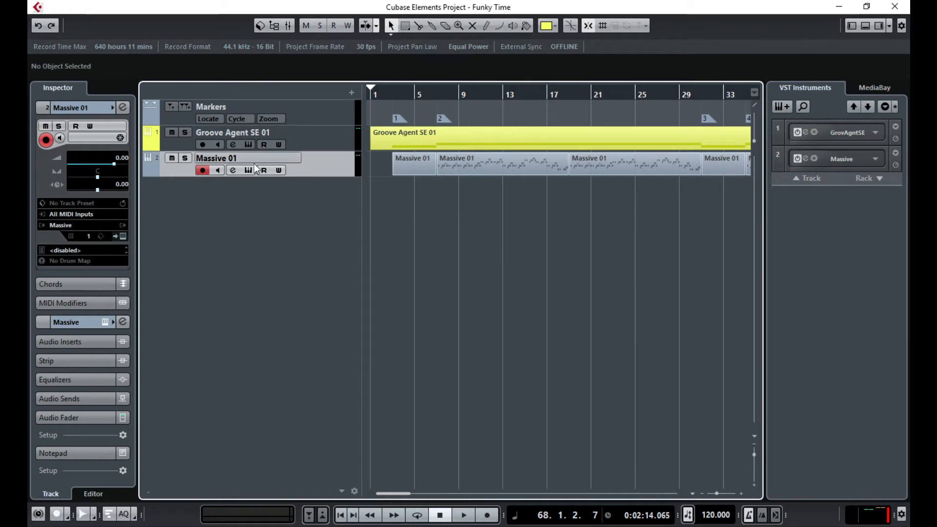
pyautogui.doubleClick(237, 157)
pyautogui.write('Bass')
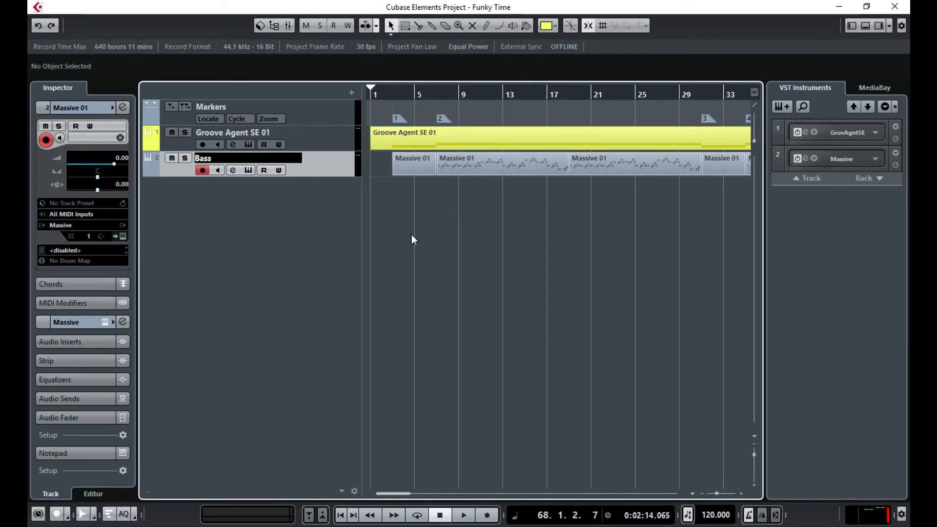
pyautogui.press('Return')
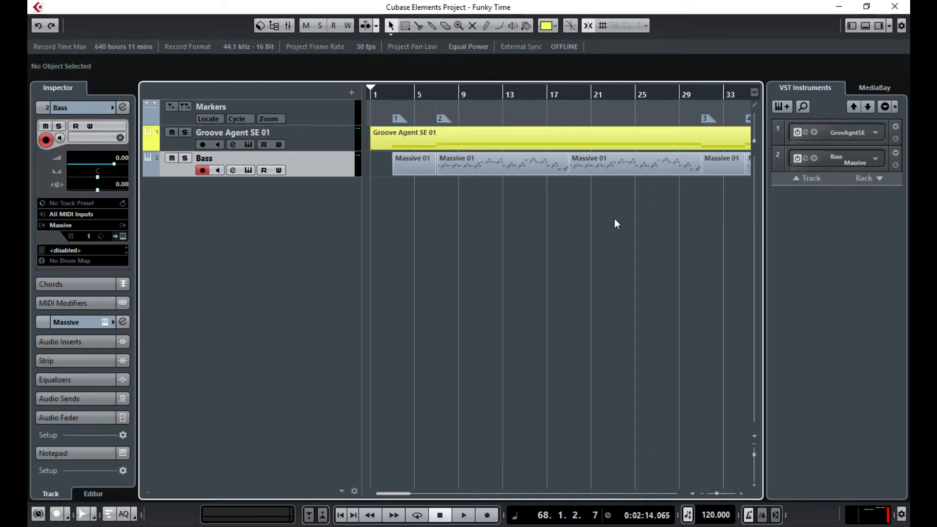
# - Browse the instrument list in Add Instrument Track, then cancel without adding a track
pyautogui.click(786, 105)
pyautogui.click(374, 135)
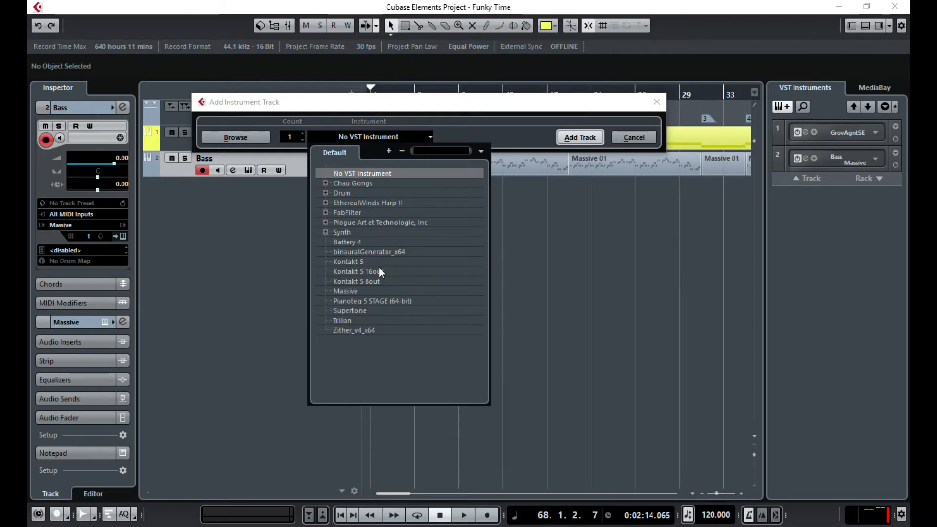
pyautogui.click(326, 232)
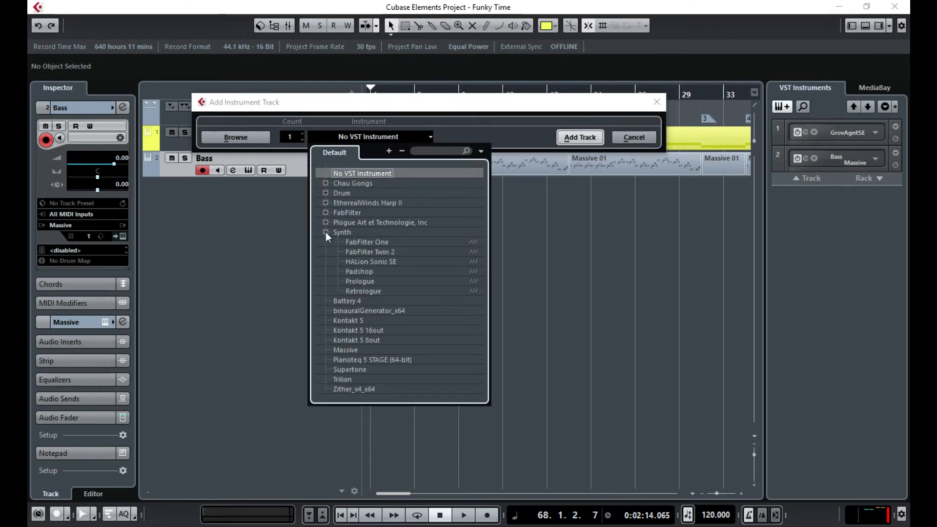
pyautogui.click(326, 232)
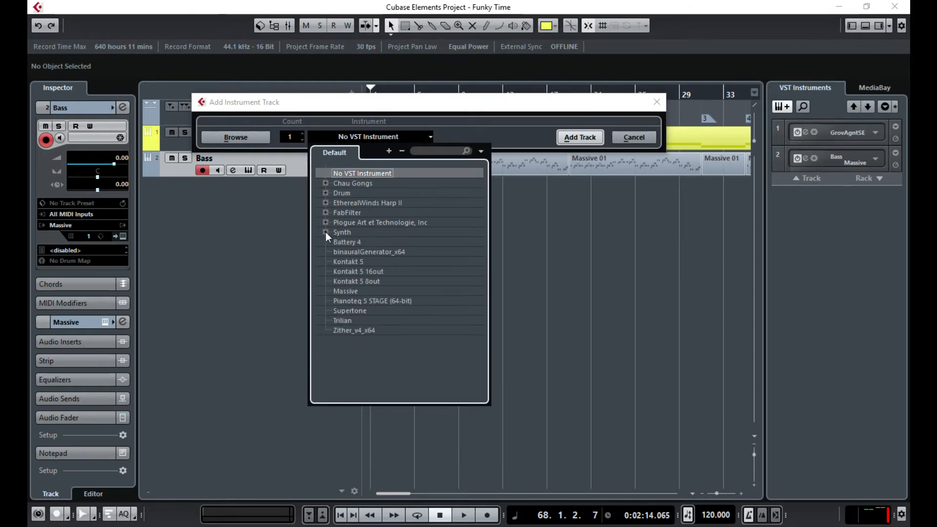
pyautogui.click(581, 253)
pyautogui.click(657, 102)
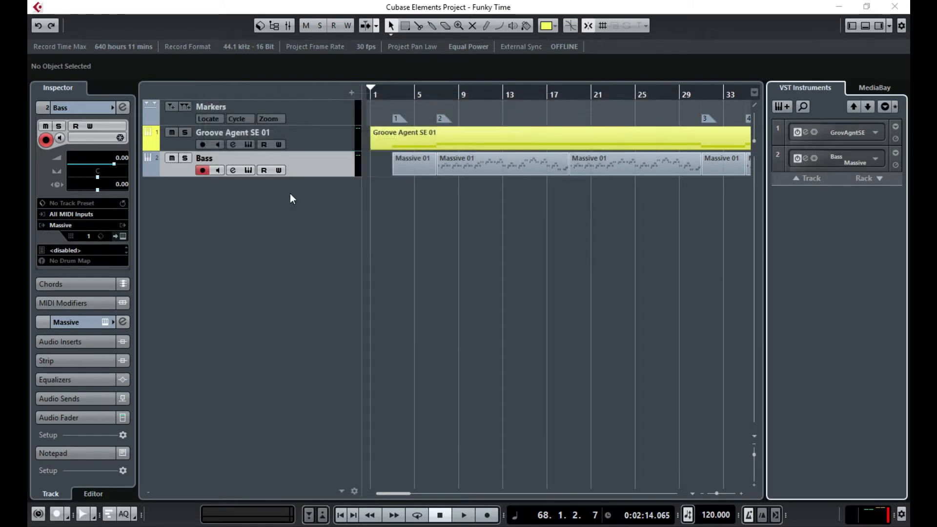
# - Add an instrument track with the HALion Sonic SE preset An Organic, filtered by Organ and Rich
pyautogui.rightClick(240, 192)
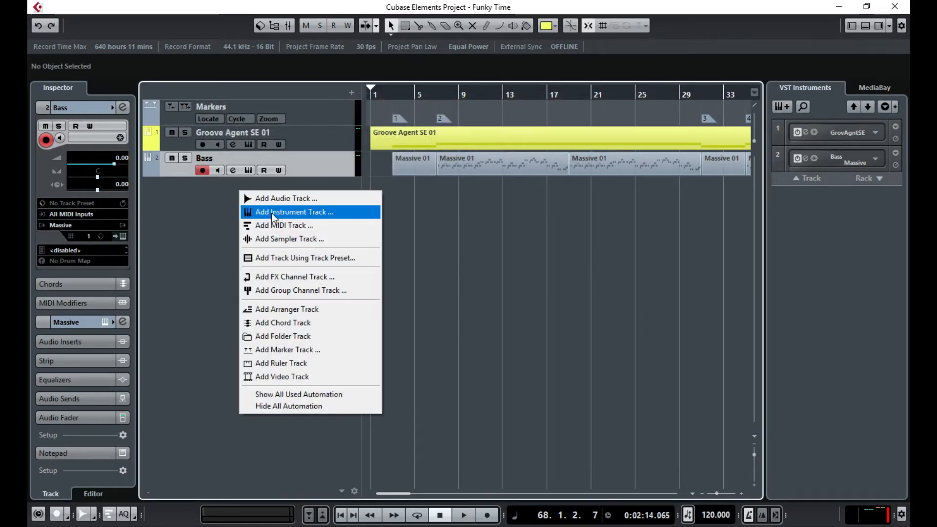
pyautogui.click(271, 213)
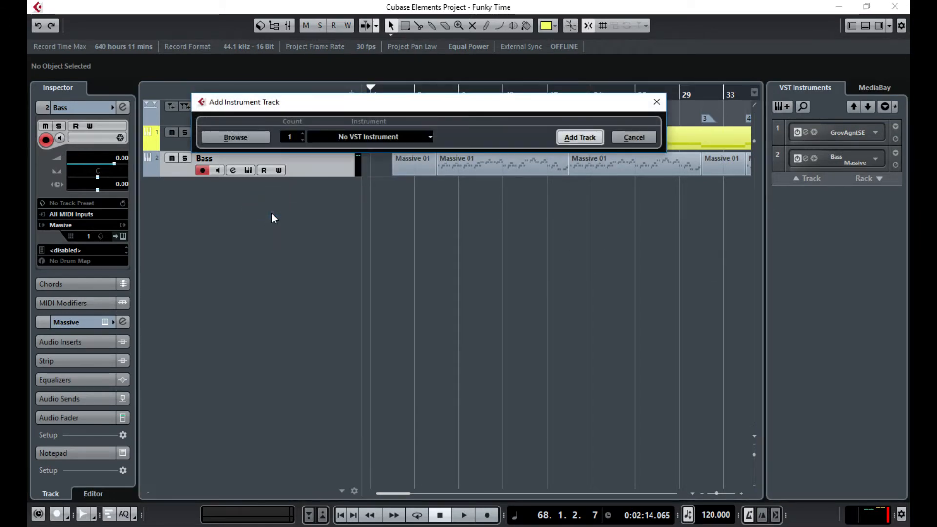
pyautogui.click(231, 139)
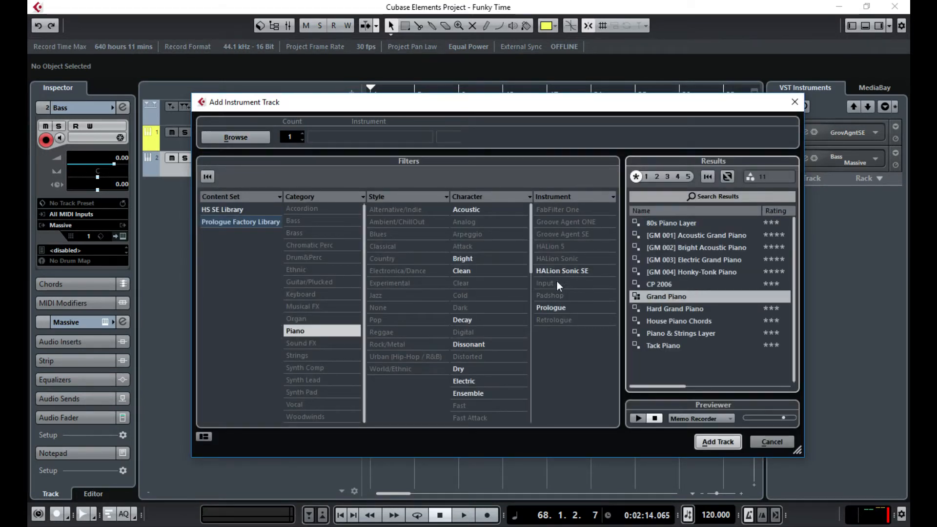
pyautogui.click(304, 332)
pyautogui.click(300, 320)
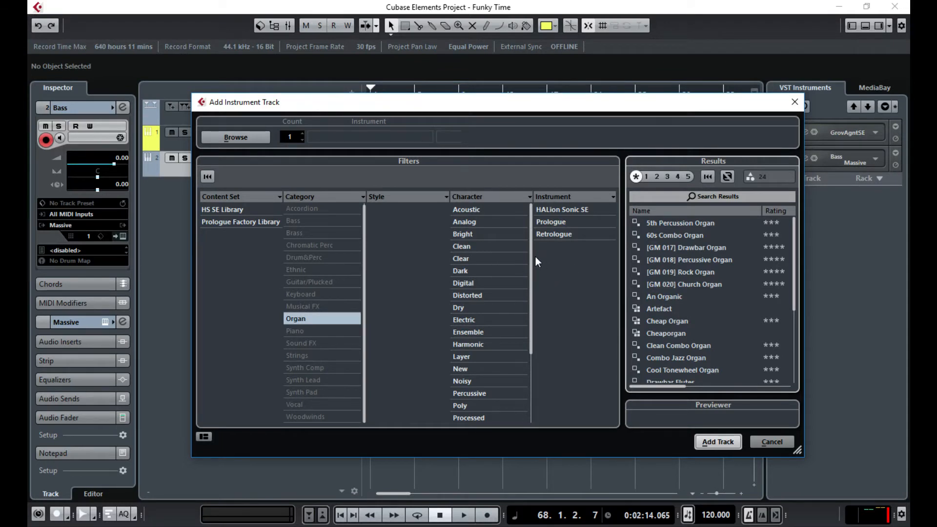
pyautogui.moveTo(531, 262); pyautogui.dragTo(528, 352)
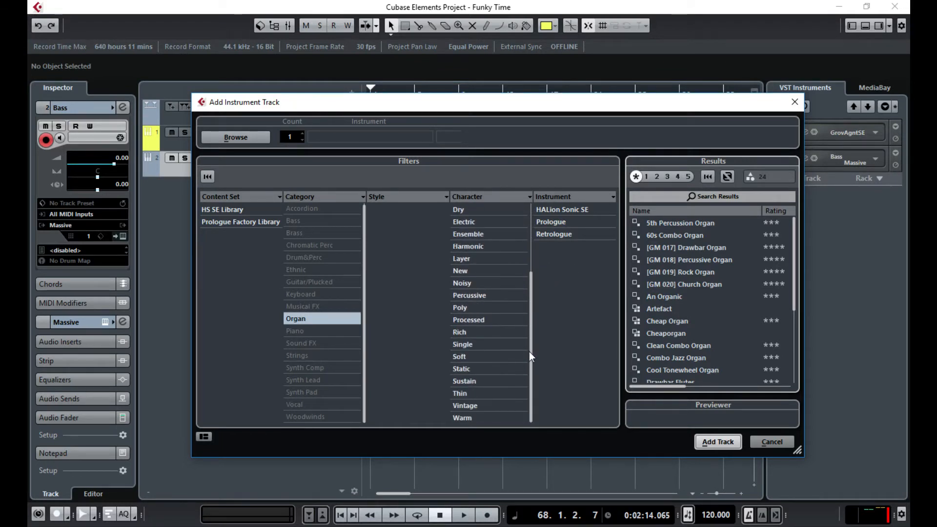
pyautogui.scroll(1, 531, 326)
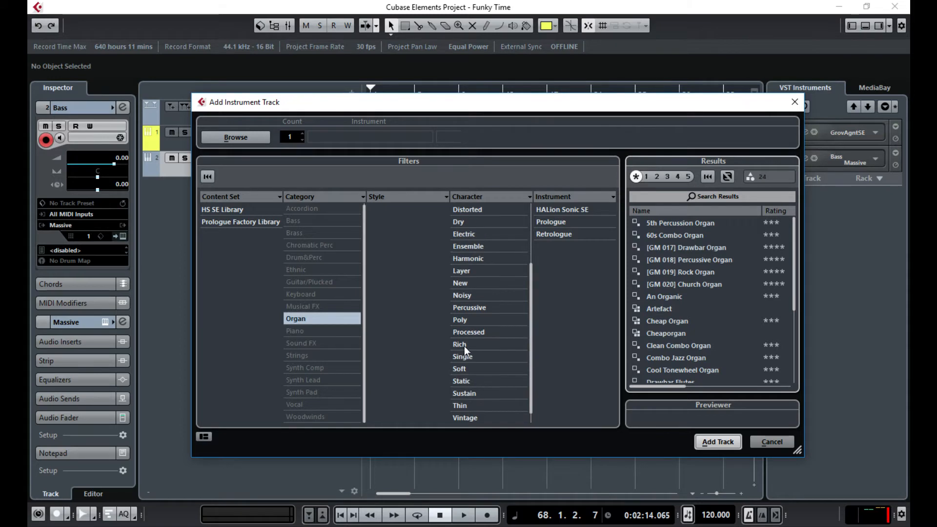
pyautogui.click(463, 343)
pyautogui.doubleClick(669, 235)
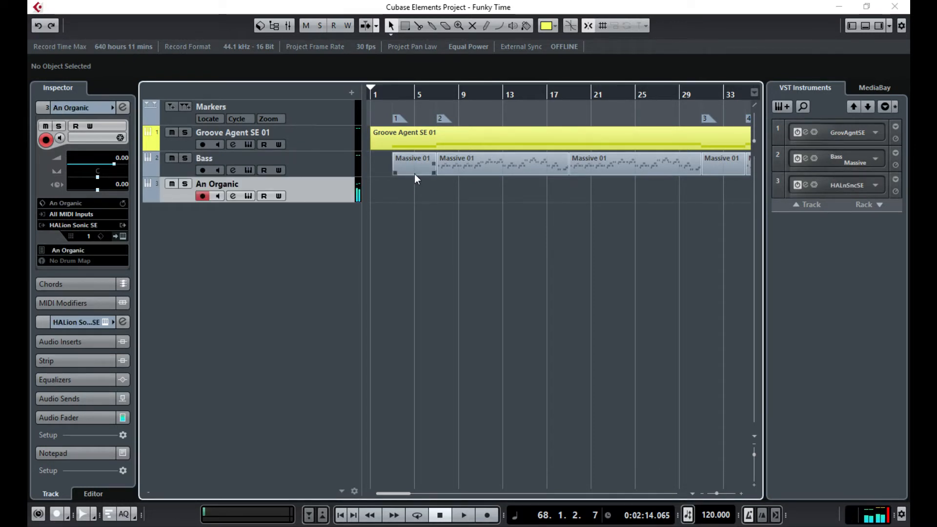
# - Load the Combo Jazz Organ preset from the Organ category in the Inspector preset browser
pyautogui.click(122, 236)
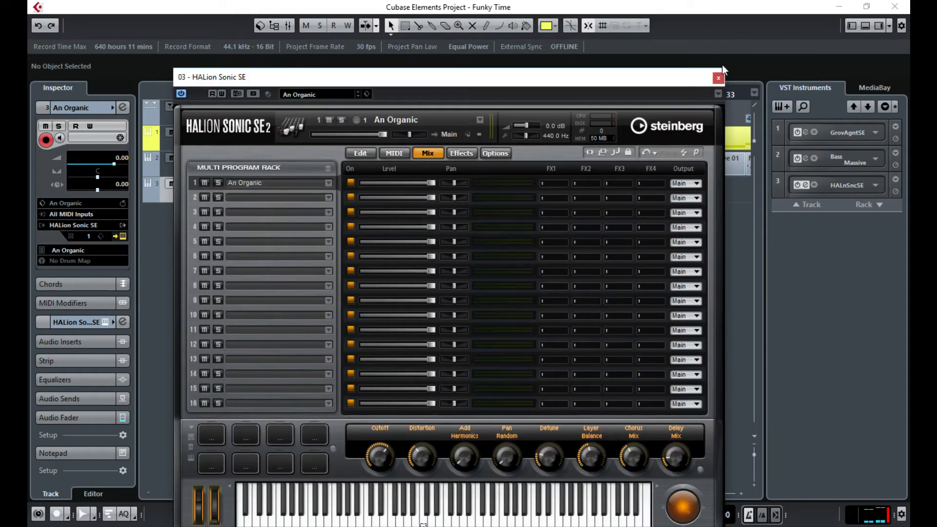
pyautogui.click(718, 78)
pyautogui.click(104, 225)
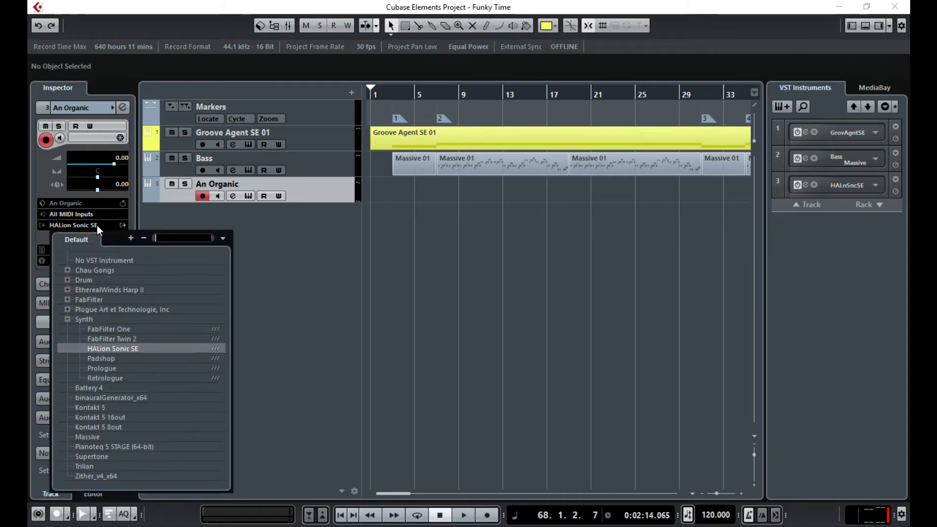
pyautogui.click(303, 253)
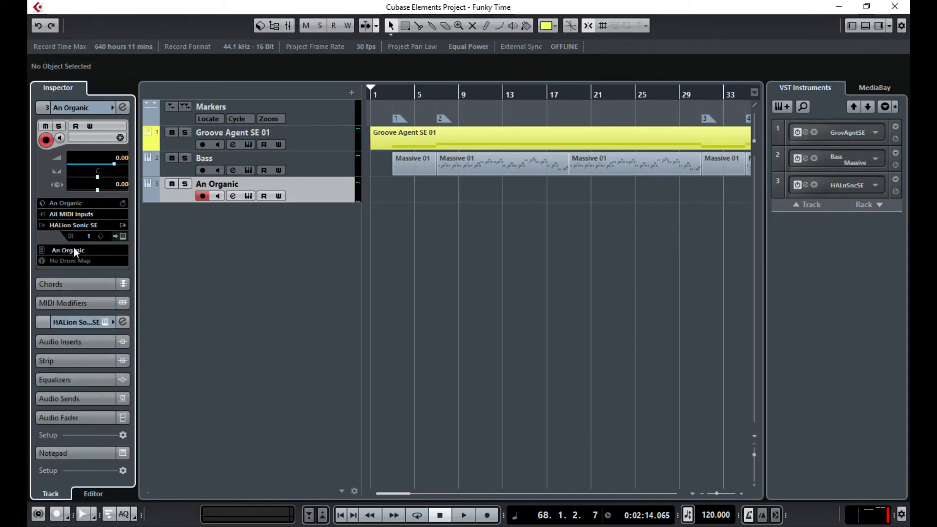
pyautogui.click(75, 250)
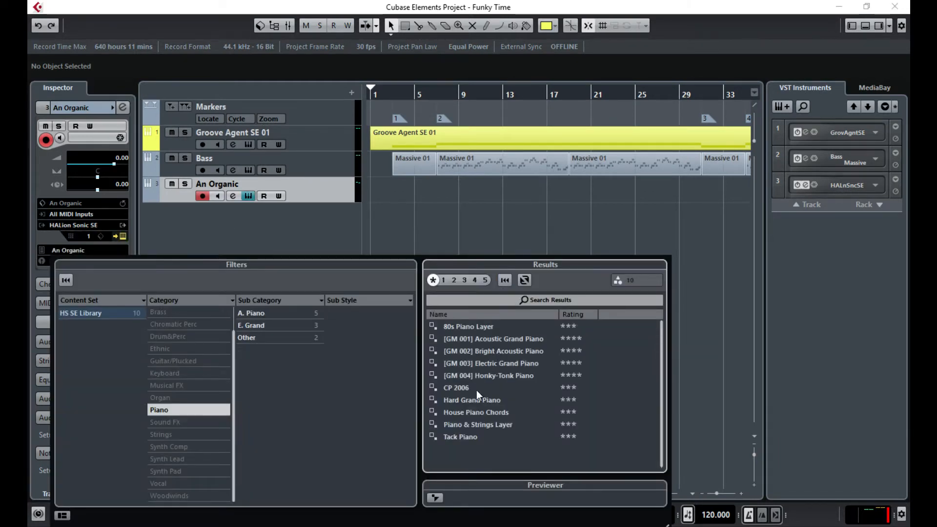
pyautogui.click(161, 410)
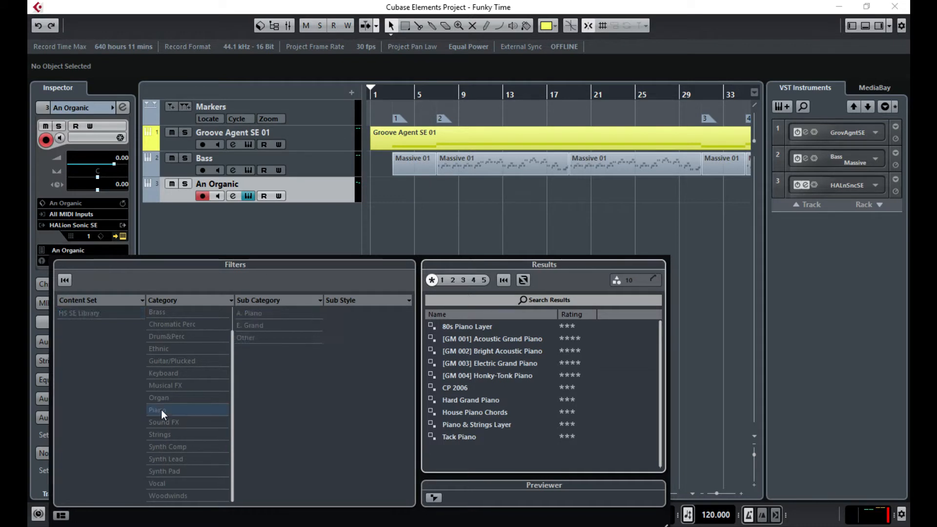
pyautogui.click(158, 398)
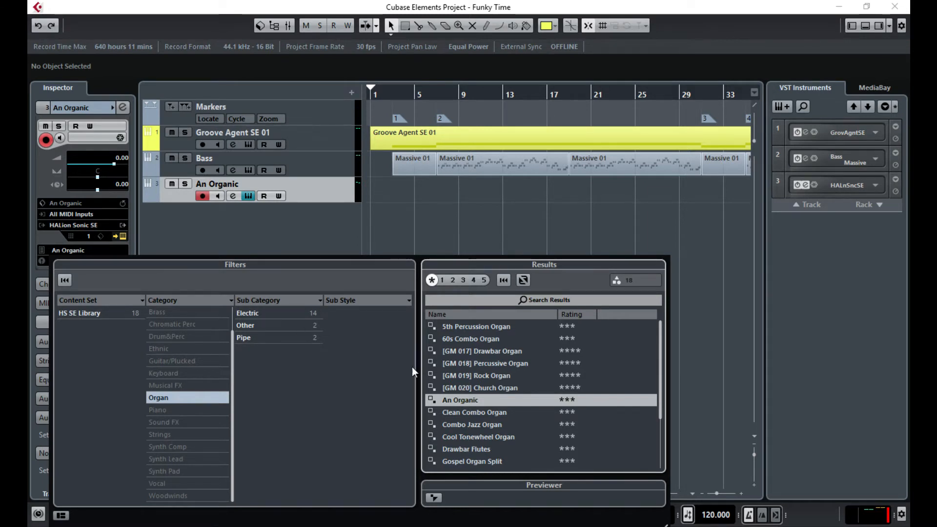
pyautogui.scroll(-2, 542, 407)
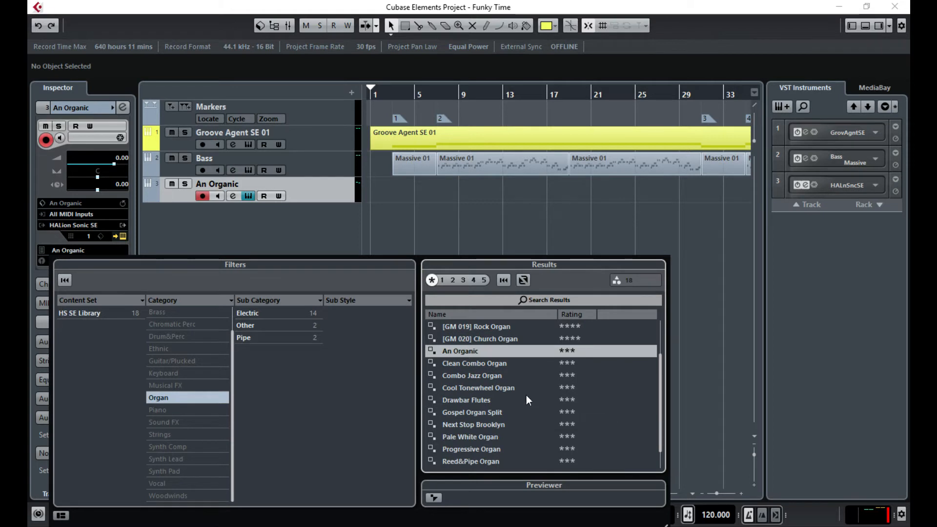
pyautogui.doubleClick(469, 377)
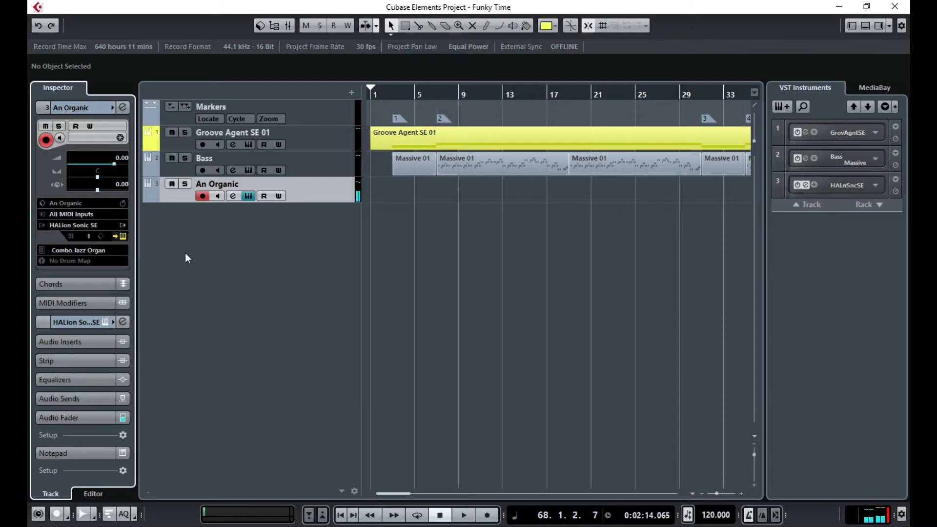
# - Replace it with the Clean Combo Organ preset
pyautogui.click(87, 250)
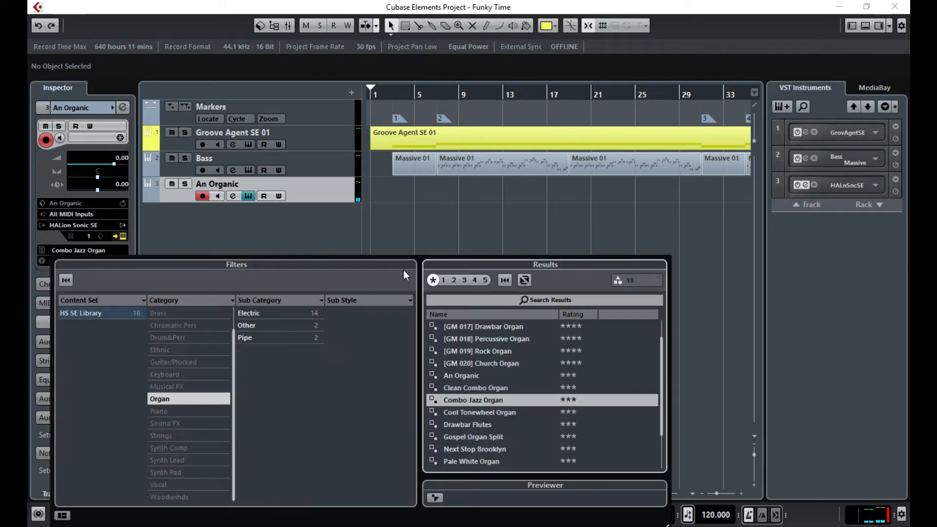
pyautogui.scroll(-2, 498, 383)
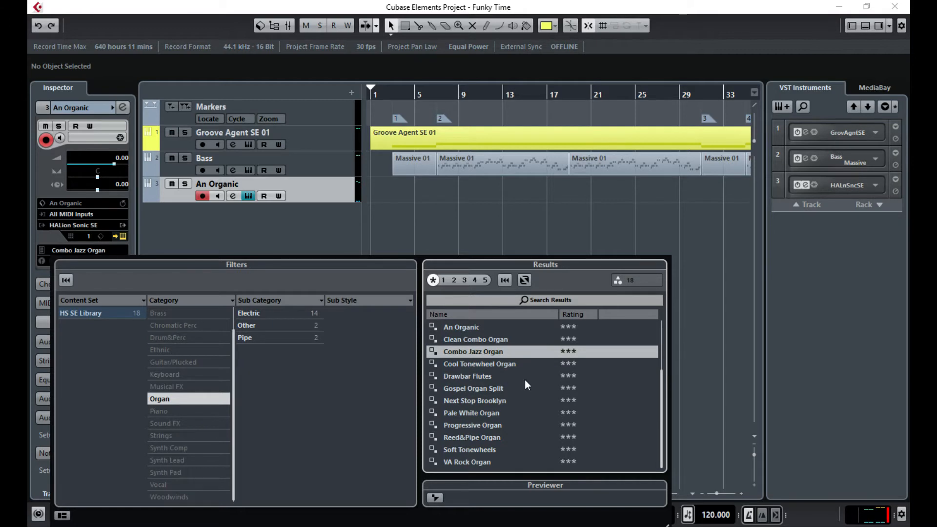
pyautogui.scroll(1, 522, 380)
pyautogui.doubleClick(485, 364)
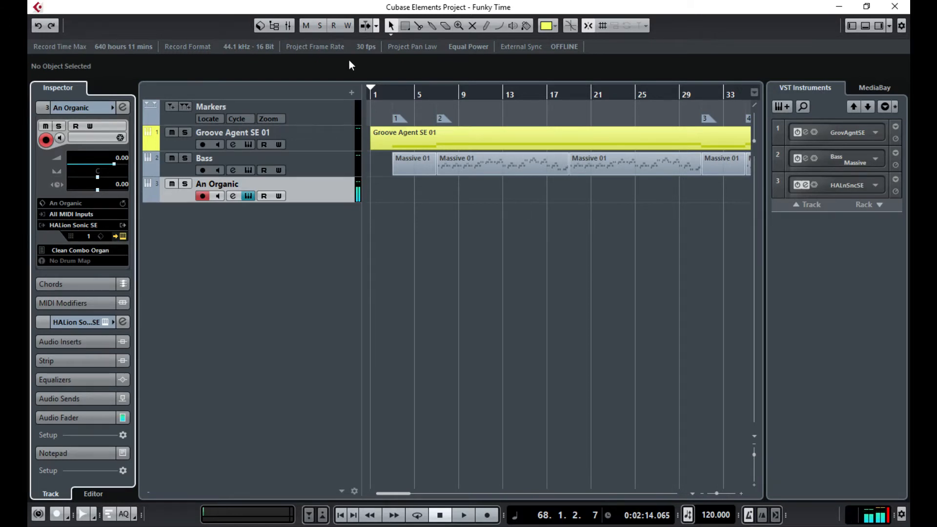
# - Play from bar 3 to hear the organ, then try the VA Rock Organ preset
pyautogui.click(393, 94)
pyautogui.press('space')
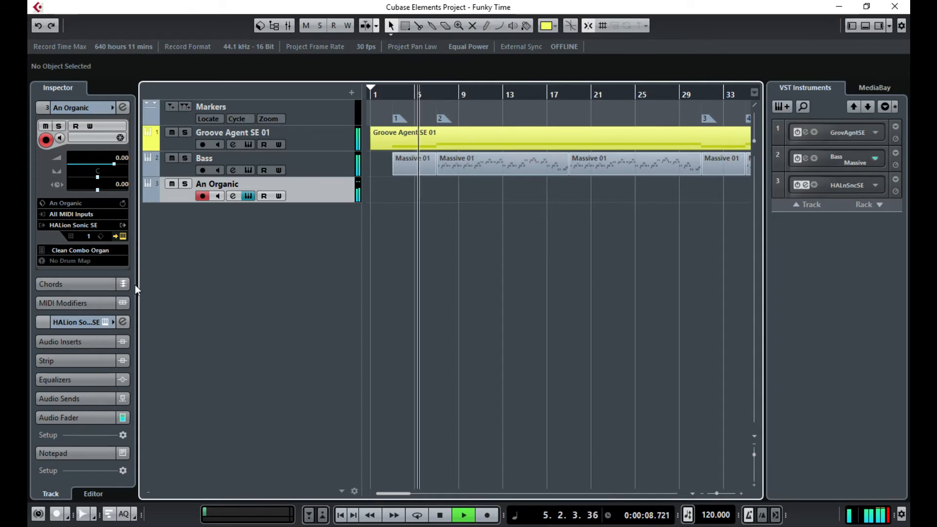
pyautogui.press('space')
pyautogui.click(96, 251)
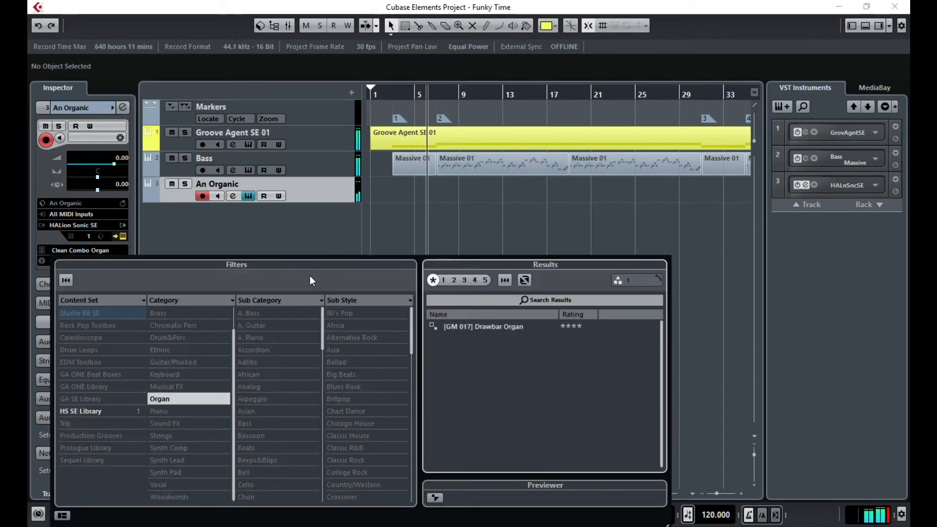
pyautogui.scroll(-2, 512, 392)
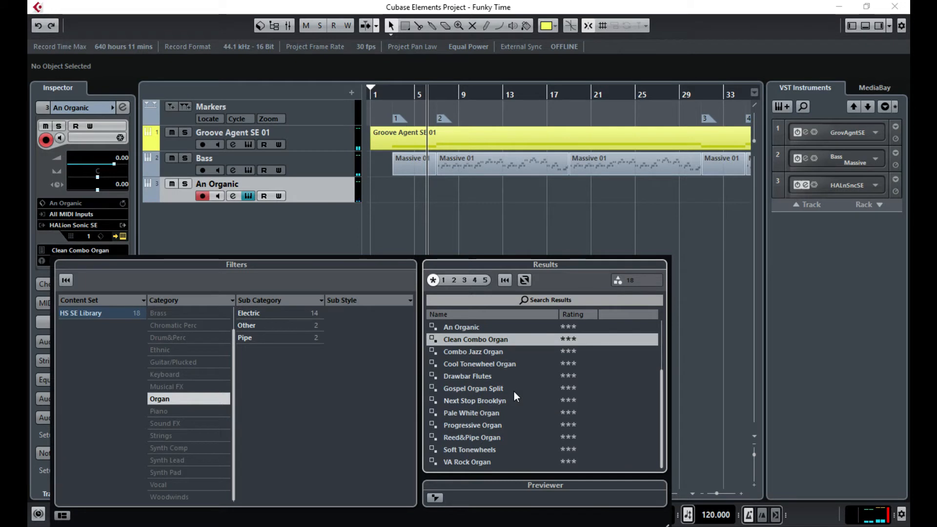
pyautogui.doubleClick(467, 463)
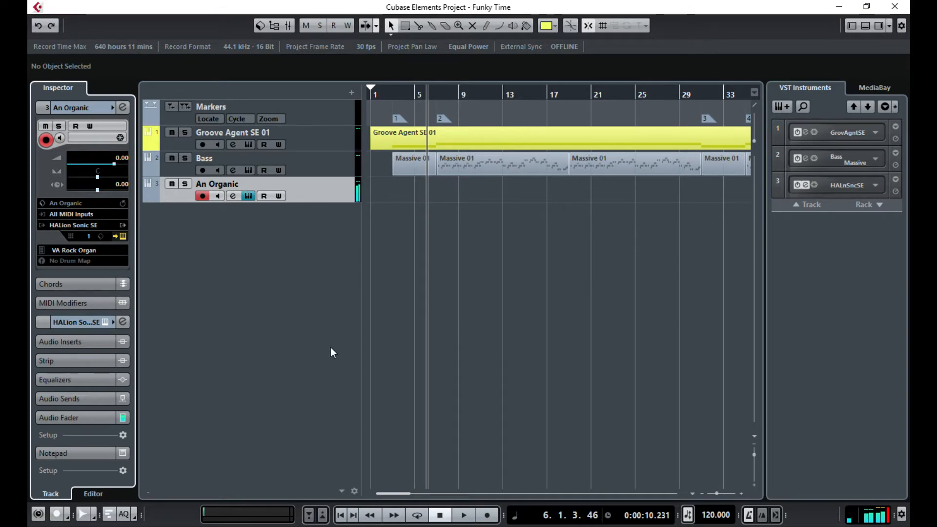
# - Load the Progressive Organ preset and play from bar 3 to audition it
pyautogui.click(94, 251)
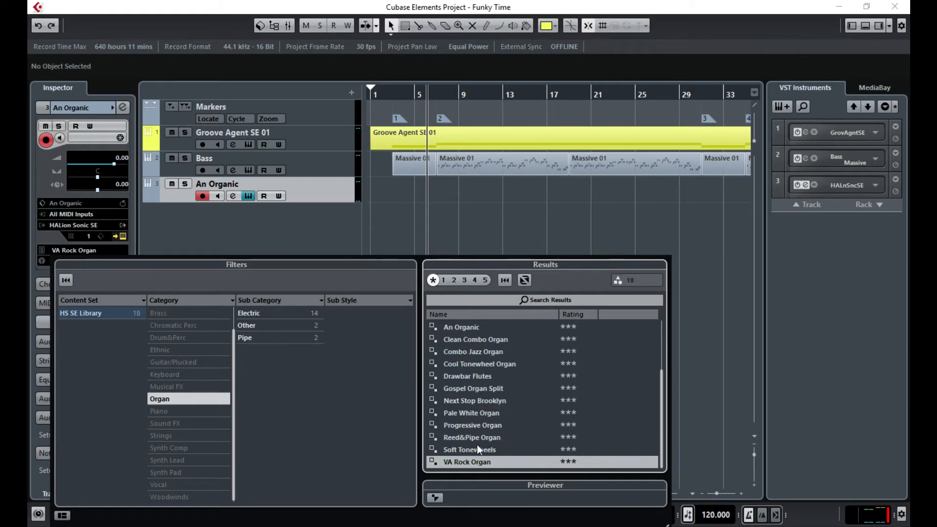
pyautogui.doubleClick(473, 427)
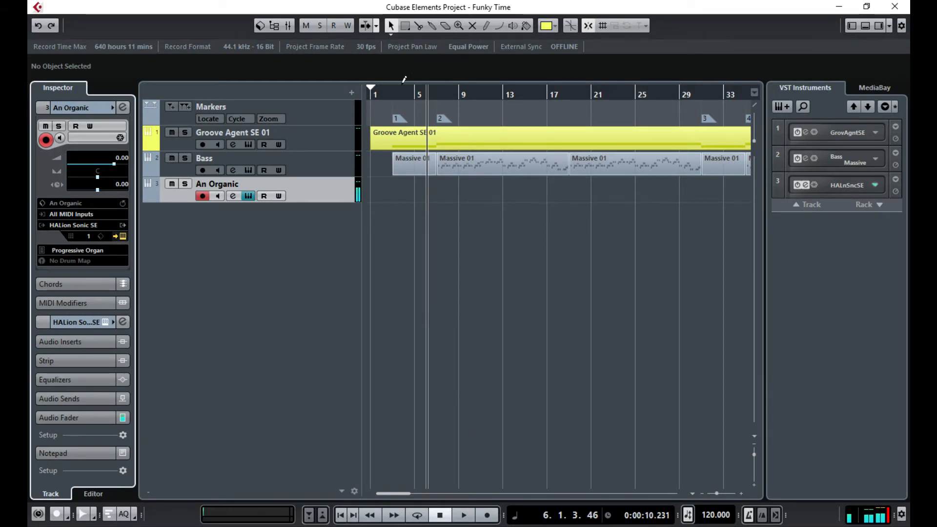
pyautogui.click(392, 95)
pyautogui.click(464, 515)
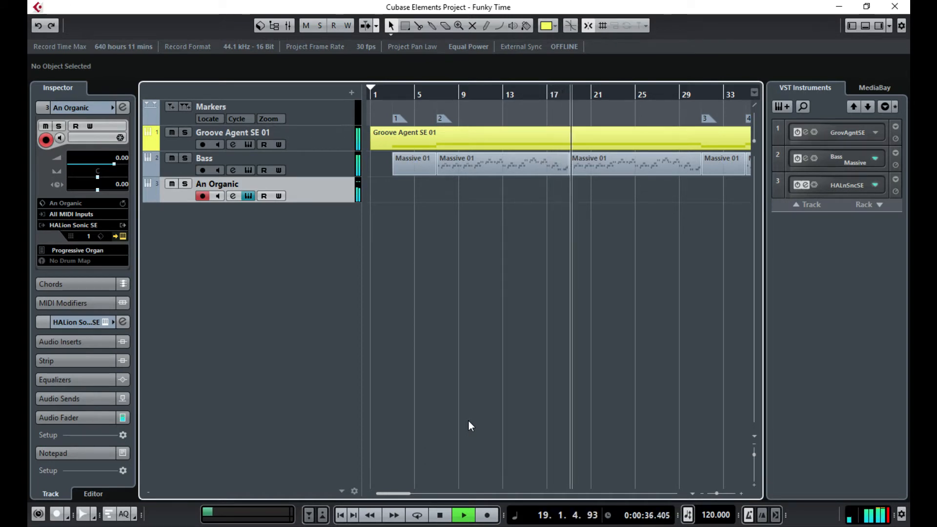
pyautogui.press('space')
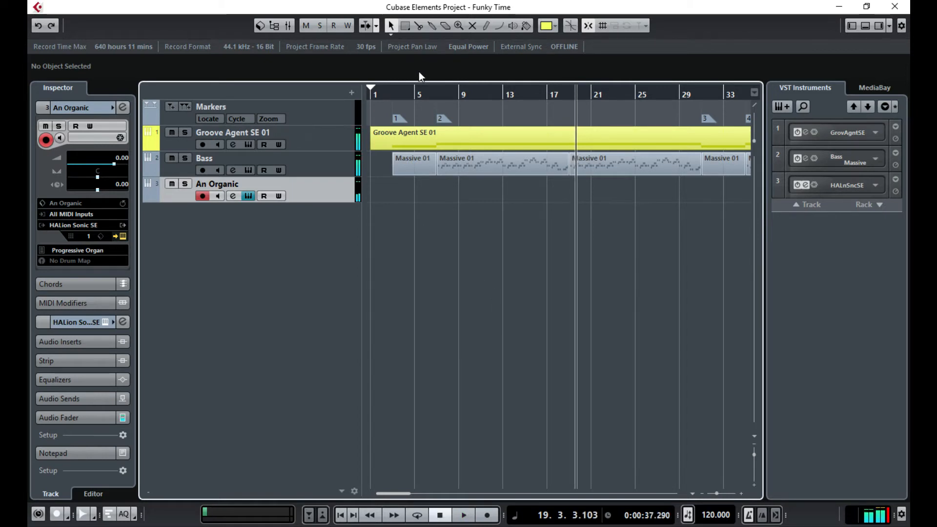
pyautogui.click(381, 92)
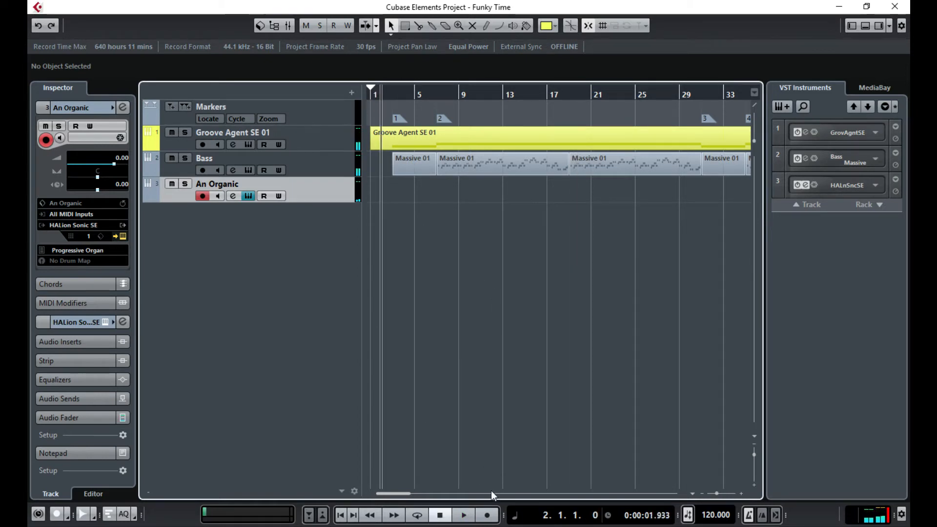
pyautogui.click(489, 515)
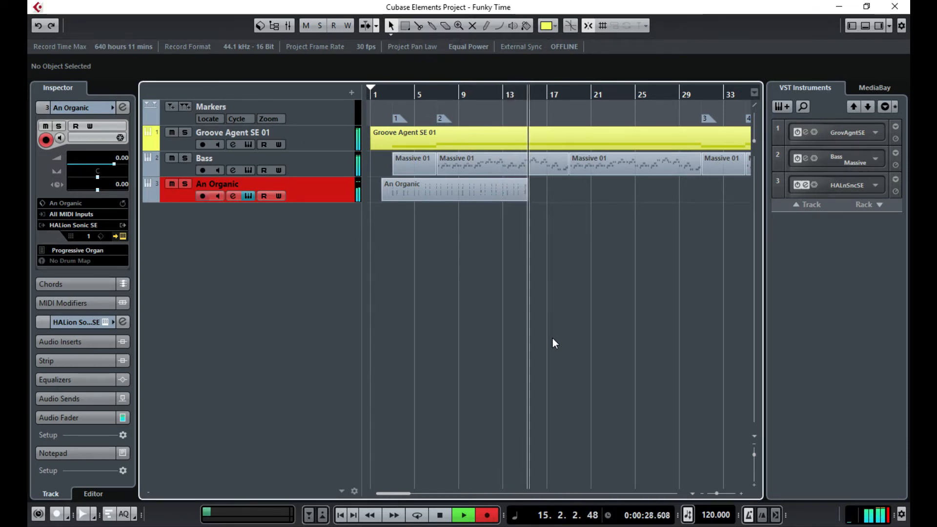
pyautogui.press('space')
pyautogui.press('Delete')
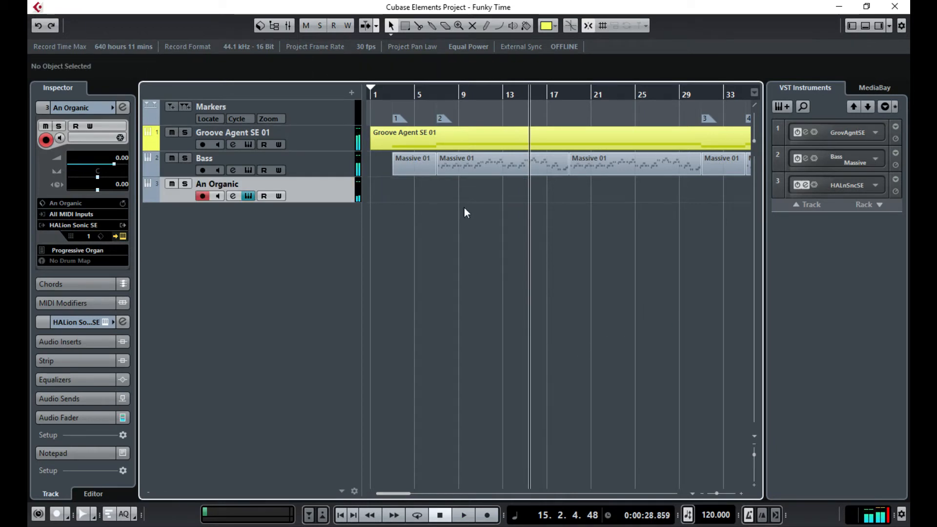
pyautogui.click(391, 95)
pyautogui.click(385, 96)
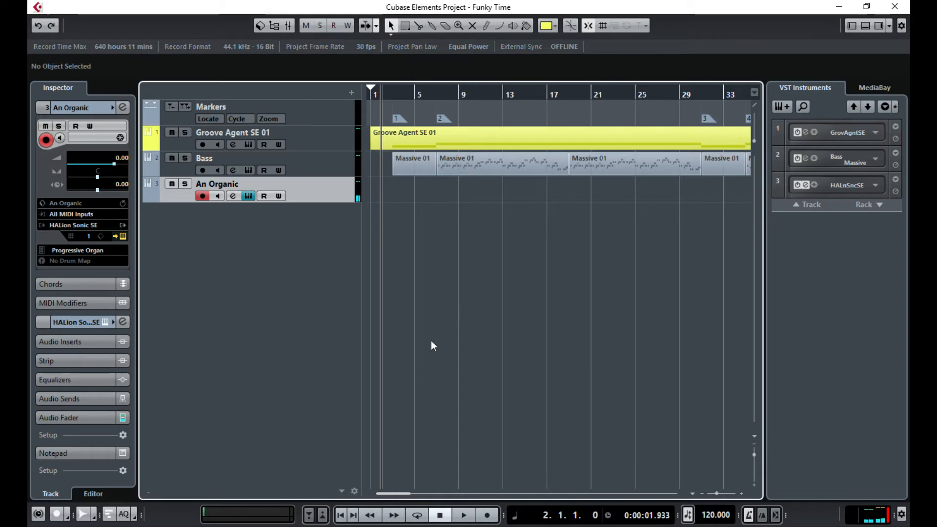
# - Record an organ take on An Organic from bar 2 to about bar 19, then stop
pyautogui.click(487, 516)
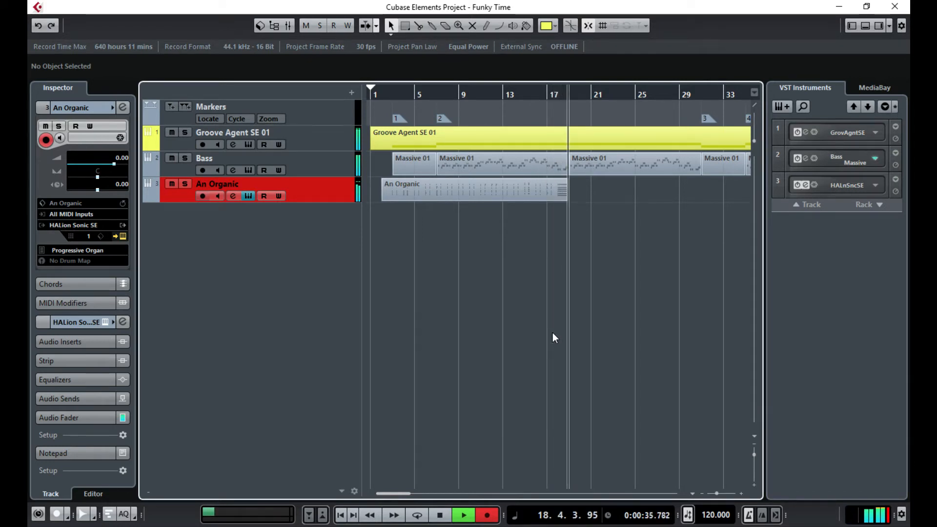
pyautogui.press('space')
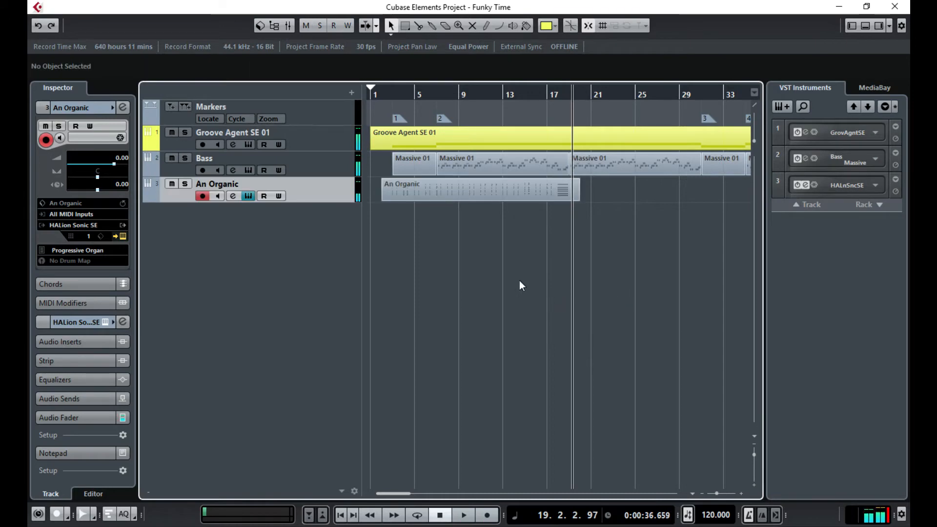
# - Quantize all notes of the recorded organ part to a 1/8 grid in the Key Editor, then close it
pyautogui.doubleClick(457, 195)
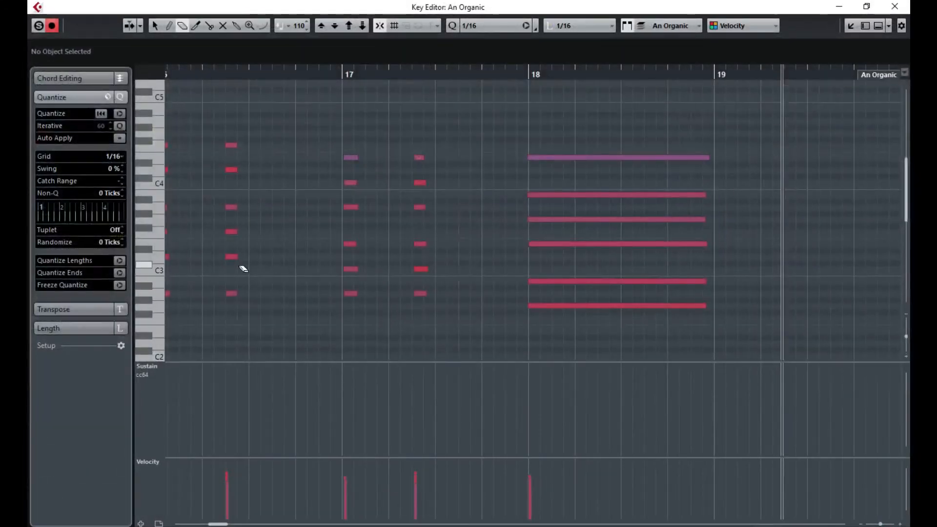
pyautogui.hotkey('ctrl', 'a')
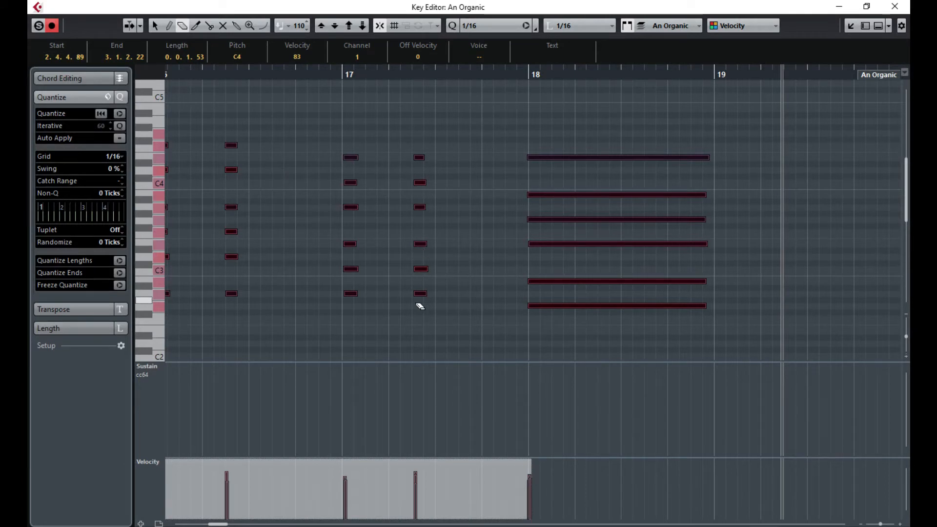
pyautogui.click(121, 157)
pyautogui.click(138, 210)
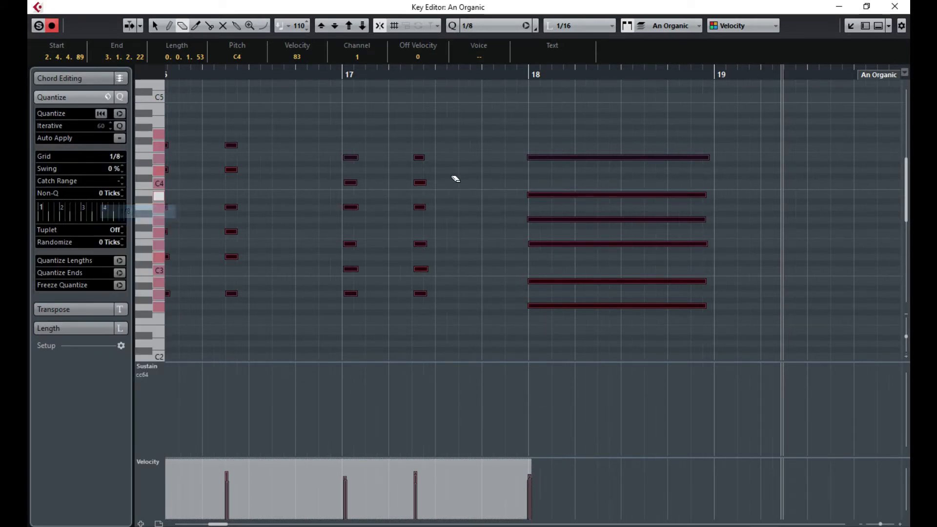
pyautogui.moveTo(354, 110); pyautogui.dragTo(136, 122)
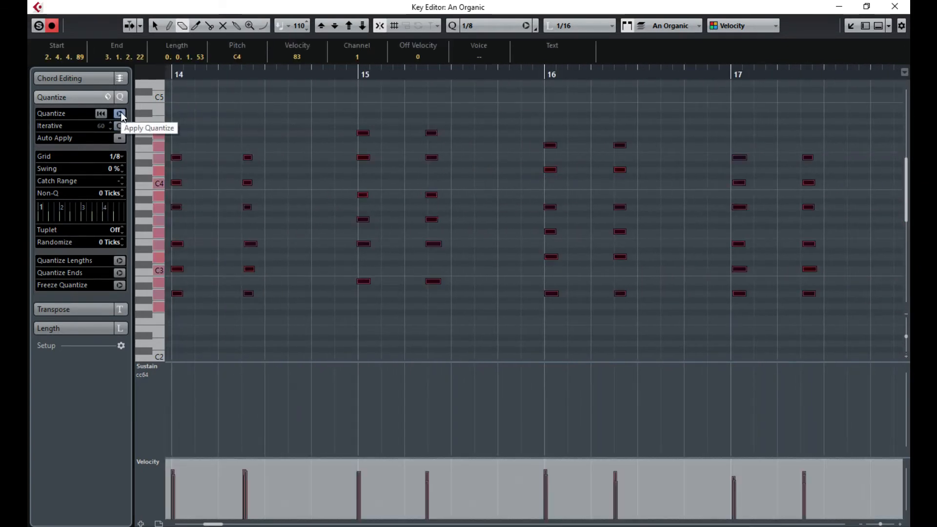
pyautogui.click(120, 114)
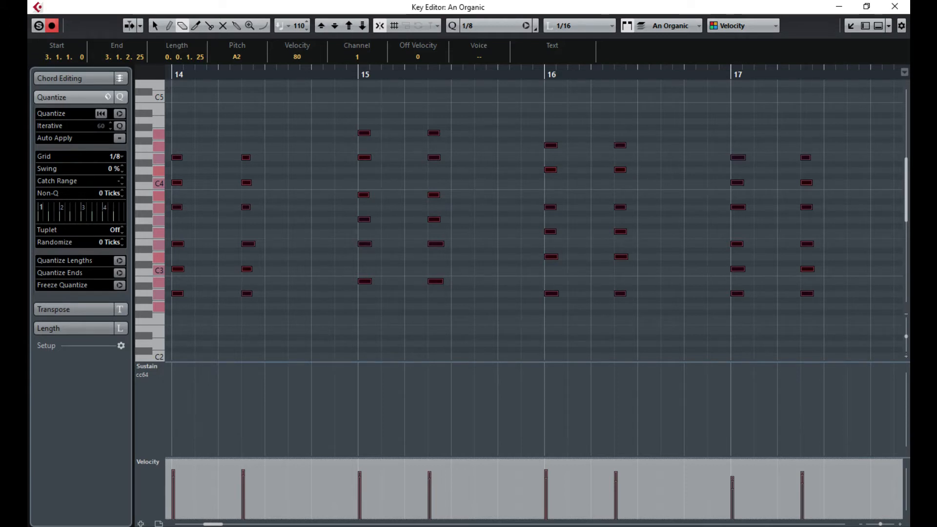
pyautogui.click(272, 119)
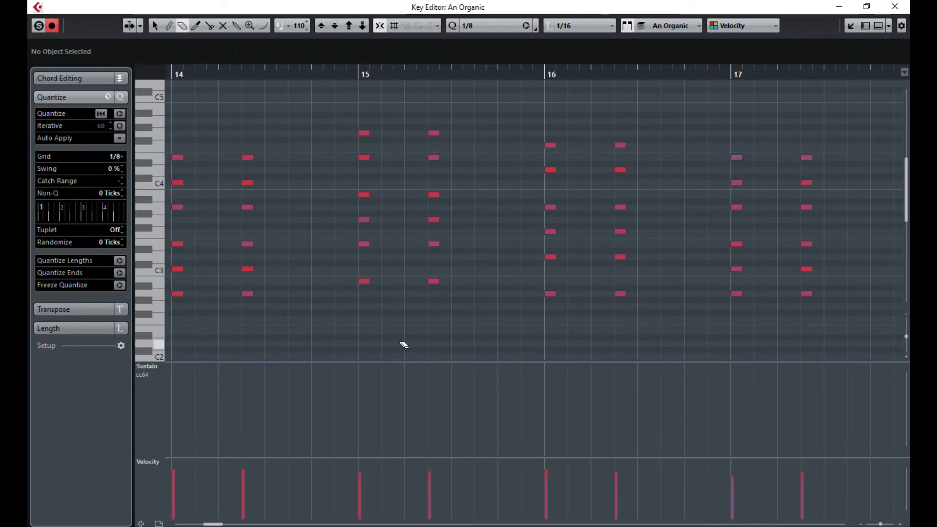
pyautogui.moveTo(213, 524); pyautogui.dragTo(205, 524)
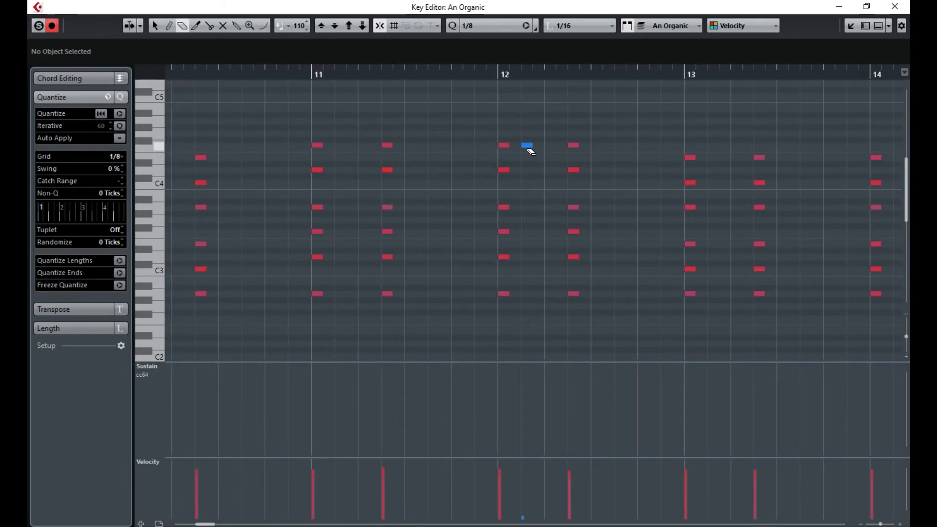
pyautogui.moveTo(208, 525); pyautogui.dragTo(189, 524)
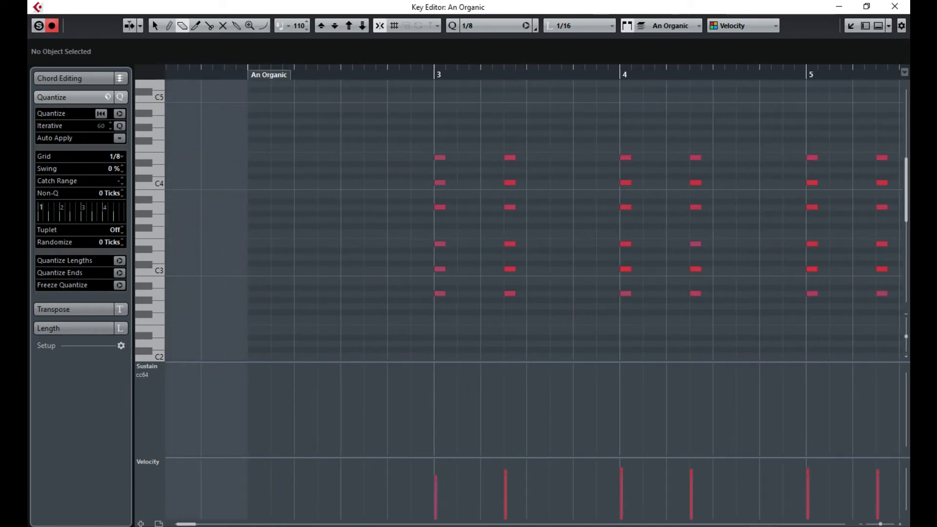
pyautogui.click(893, 7)
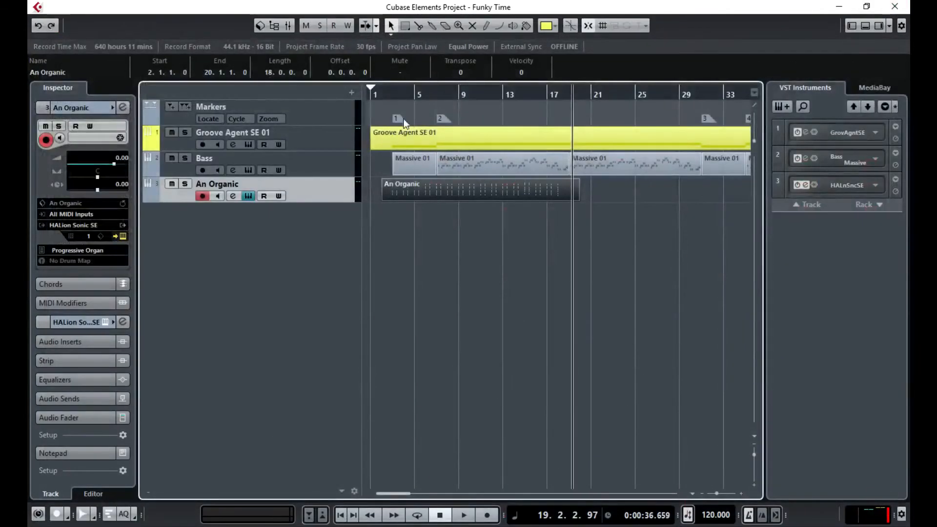
# - During playback from bar 2, move the An Organic part's start to bar 3
pyautogui.click(391, 93)
pyautogui.press('space')
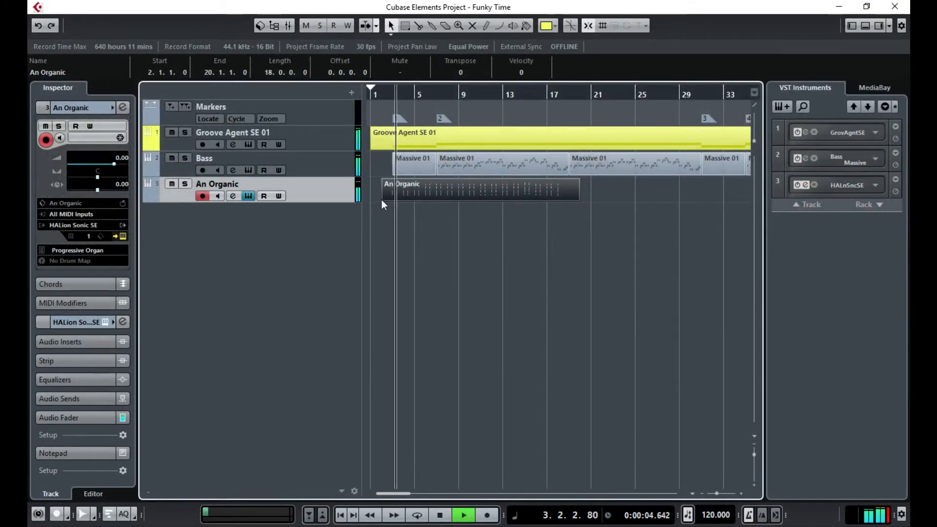
pyautogui.moveTo(384, 199); pyautogui.dragTo(393, 199)
pyautogui.click(505, 243)
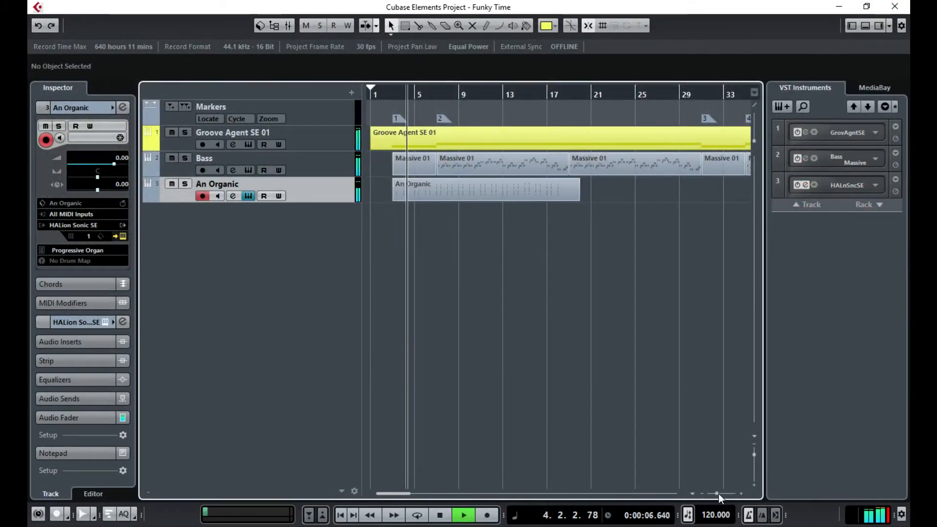
pyautogui.moveTo(717, 494); pyautogui.dragTo(722, 494)
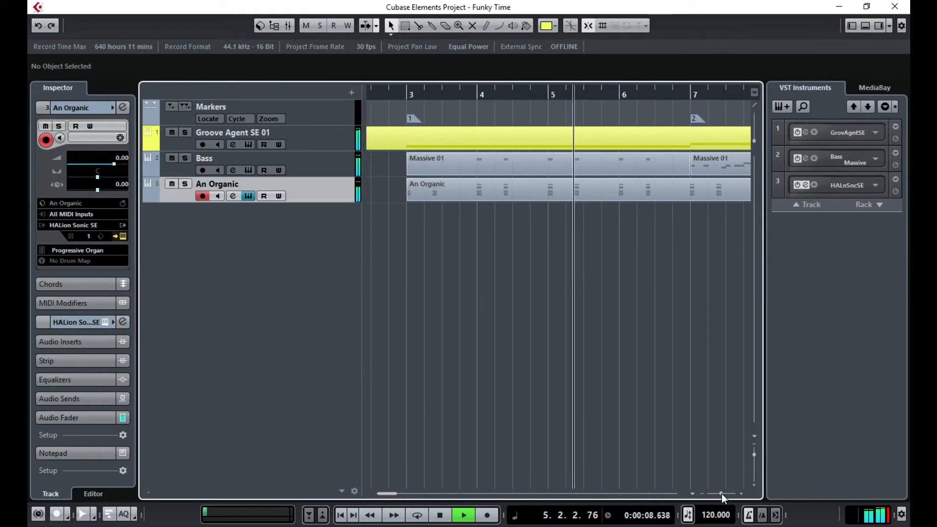
# - Split the An Organic part at bar 7, end it at bar 19, and open it in the Key Editor
pyautogui.click(418, 25)
pyautogui.click(690, 190)
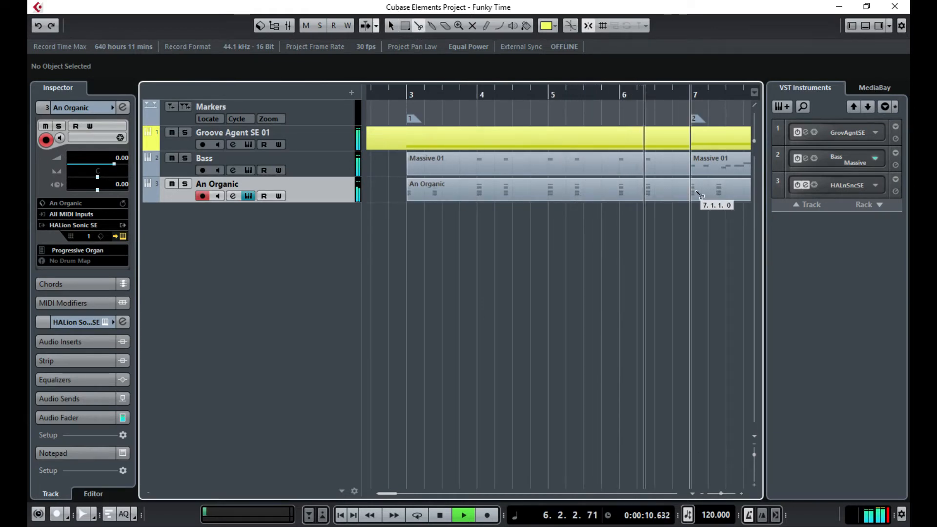
pyautogui.moveTo(387, 494); pyautogui.dragTo(407, 491)
pyautogui.moveTo(721, 494); pyautogui.dragTo(718, 494)
pyautogui.click(391, 26)
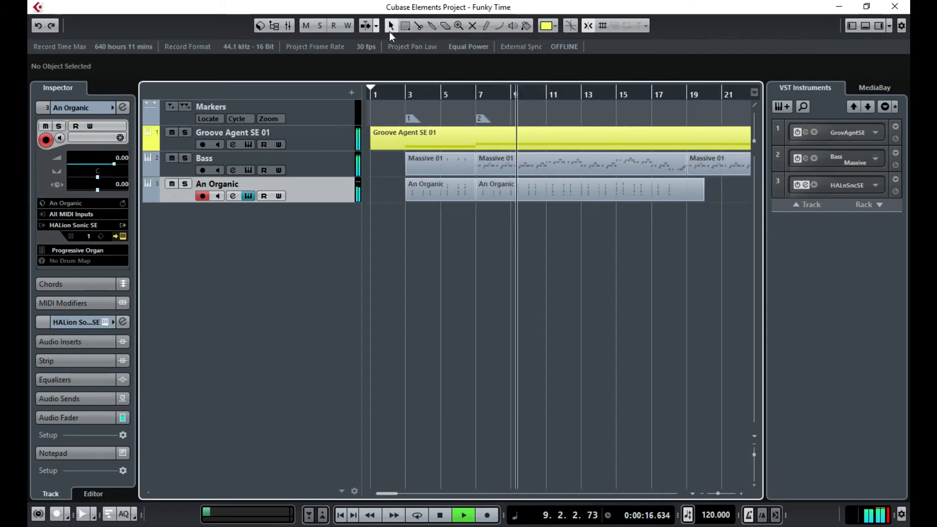
pyautogui.moveTo(703, 200); pyautogui.dragTo(686, 199)
pyautogui.doubleClick(677, 198)
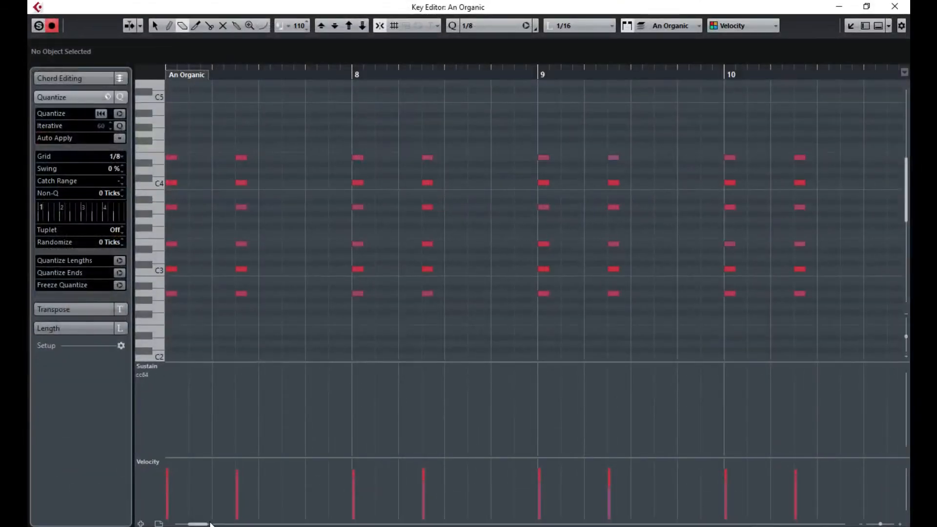
# - Copy the six-note An Organic chord at bar 18 and paste it later in that bar
pyautogui.moveTo(199, 524); pyautogui.dragTo(210, 525)
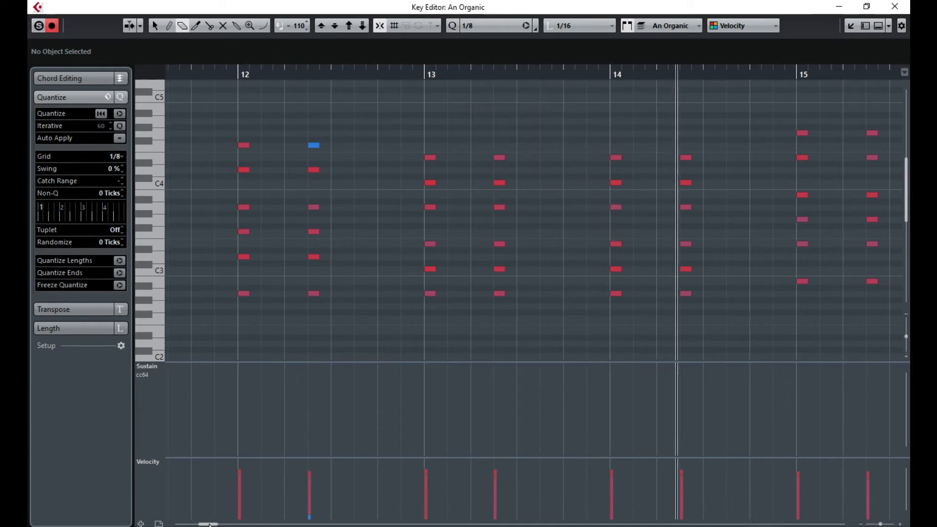
pyautogui.moveTo(209, 525); pyautogui.dragTo(222, 525)
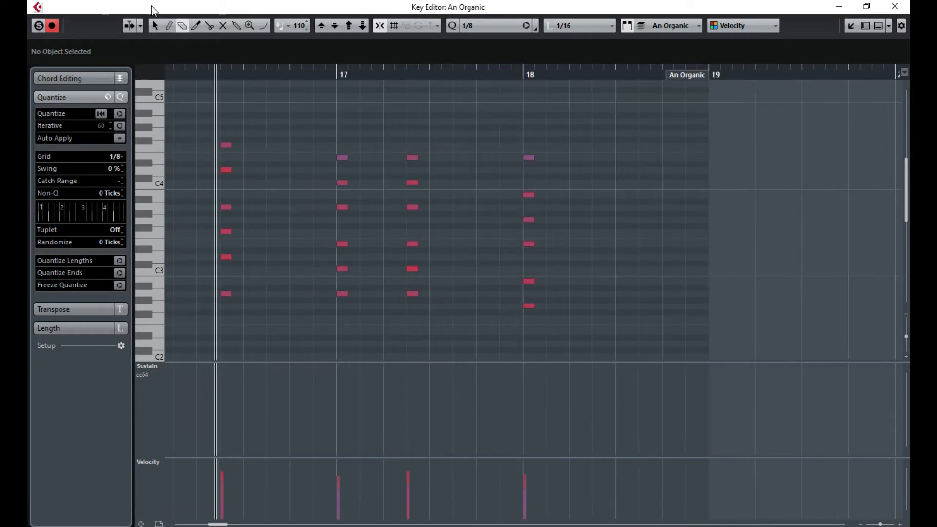
pyautogui.moveTo(504, 141); pyautogui.dragTo(532, 304)
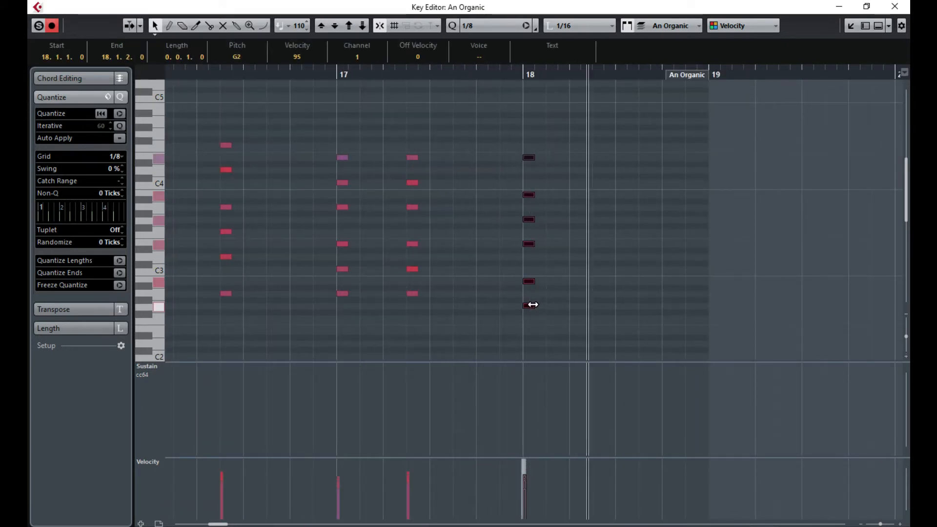
pyautogui.click(503, 137)
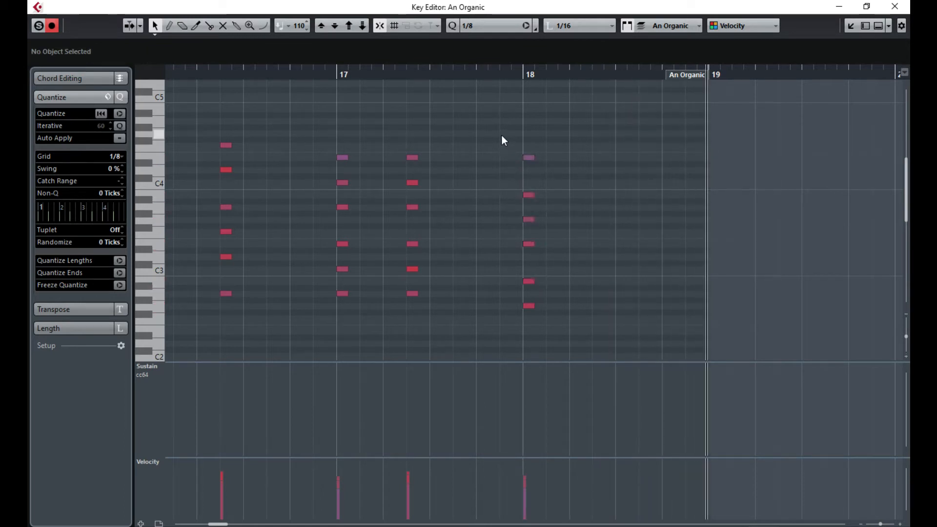
pyautogui.moveTo(502, 137); pyautogui.dragTo(542, 322)
pyautogui.click(594, 76)
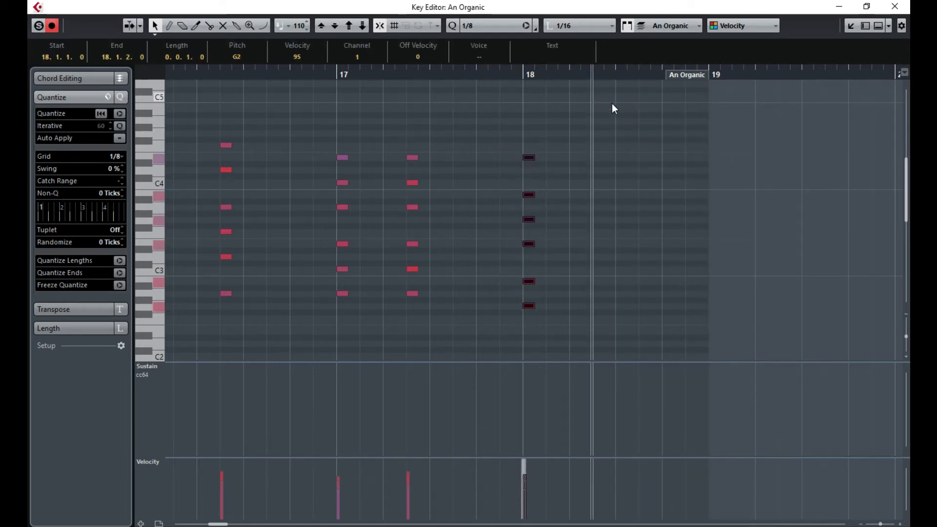
pyautogui.hotkey('ctrl', 'v')
# - Extend the pasted chord to sustain from 18.2.3 to 19.1.1.0, then play it back
pyautogui.moveTo(603, 159); pyautogui.dragTo(708, 159)
pyautogui.click(518, 74)
pyautogui.press('space')
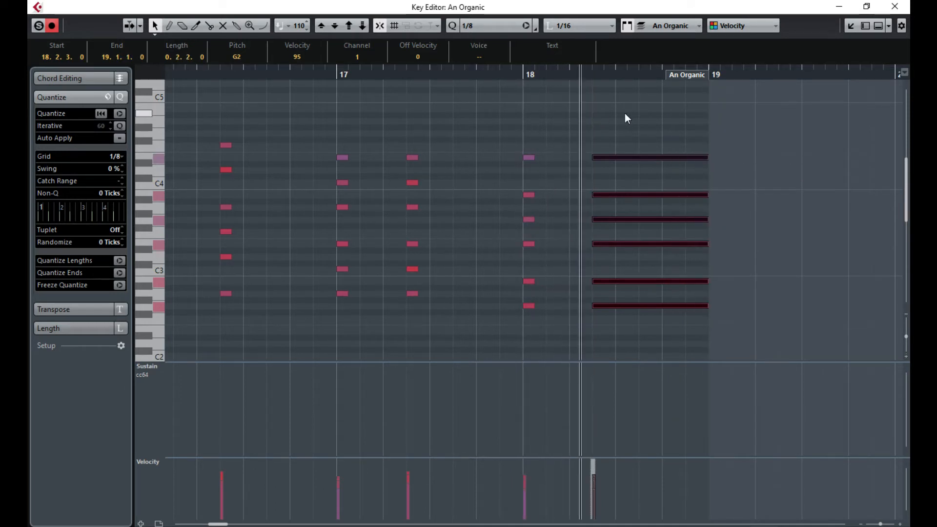
pyautogui.click(896, 6)
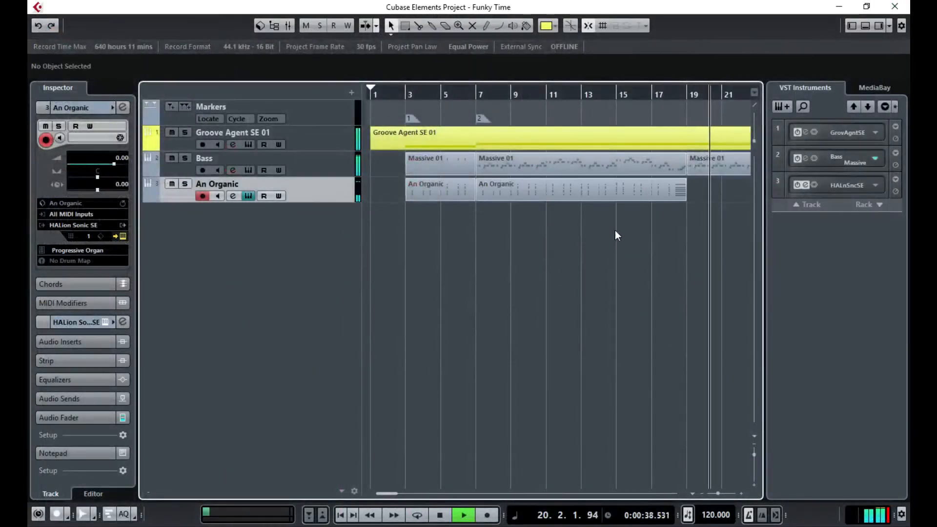
# - Paste copies of the An Organic part at bar 19 and bar 31
pyautogui.moveTo(468, 206); pyautogui.dragTo(468, 195)
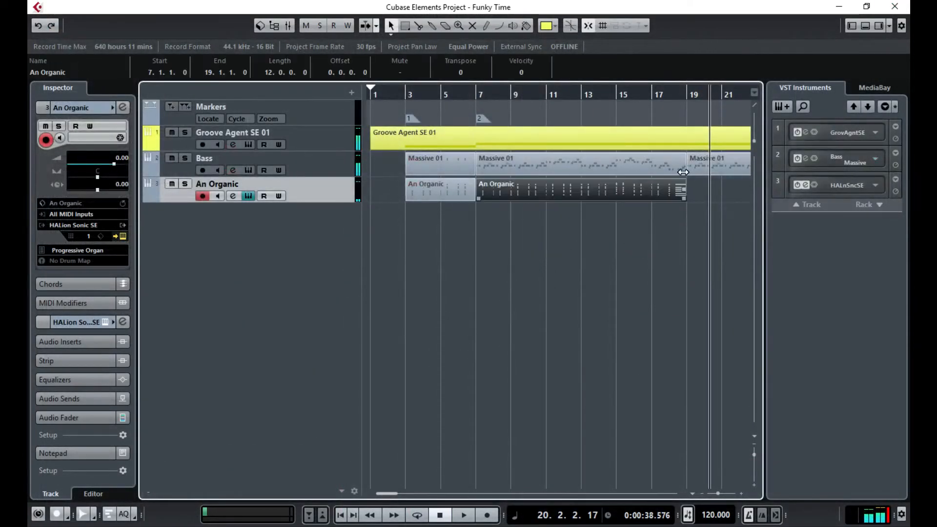
pyautogui.click(689, 94)
pyautogui.hotkey('ctrl', 'v')
pyautogui.moveTo(429, 239); pyautogui.dragTo(518, 193)
pyautogui.click(578, 93)
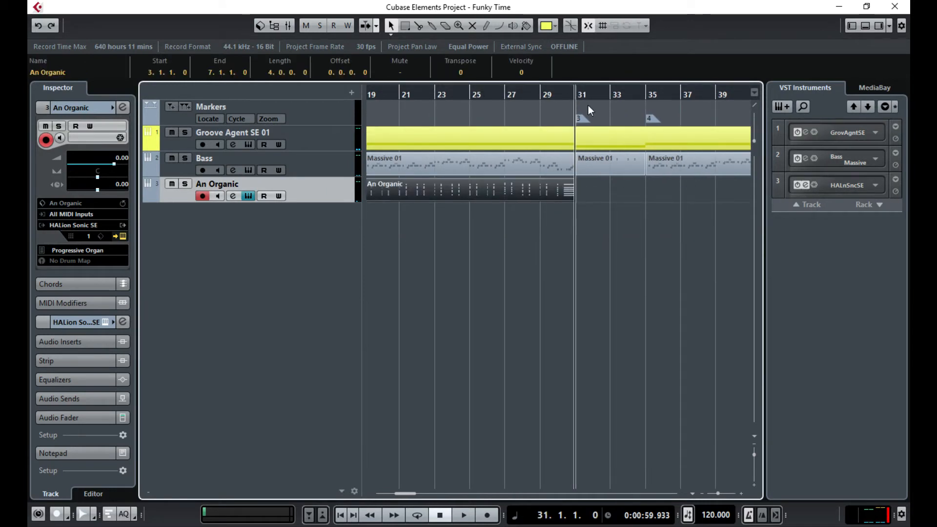
pyautogui.hotkey('ctrl', 'v')
# - Paste the bars 31–35 An Organic part again at bars 59 and 63, and audition it
pyautogui.moveTo(689, 245); pyautogui.dragTo(346, 274)
pyautogui.hscroll(-3, 405, 220)
pyautogui.moveTo(588, 234); pyautogui.dragTo(508, 241)
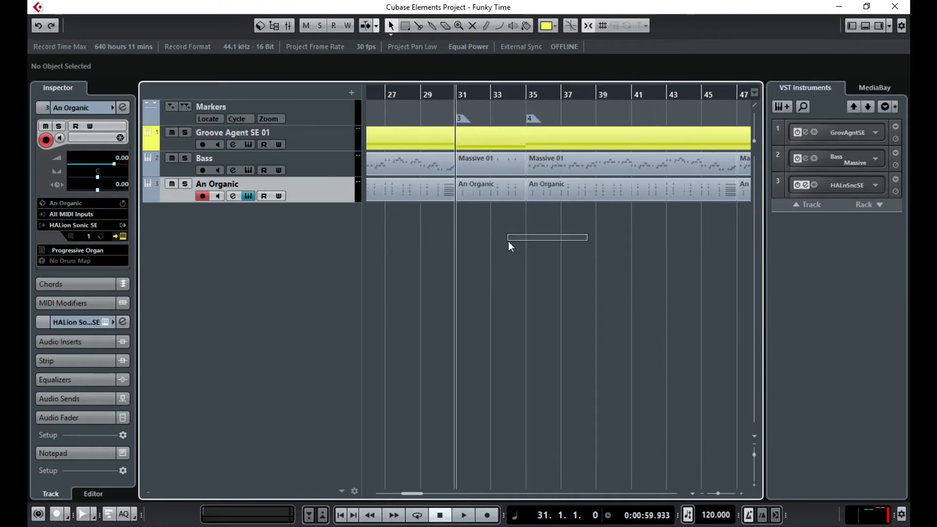
pyautogui.click(503, 185)
pyautogui.moveTo(410, 495); pyautogui.dragTo(439, 494)
pyautogui.click(476, 93)
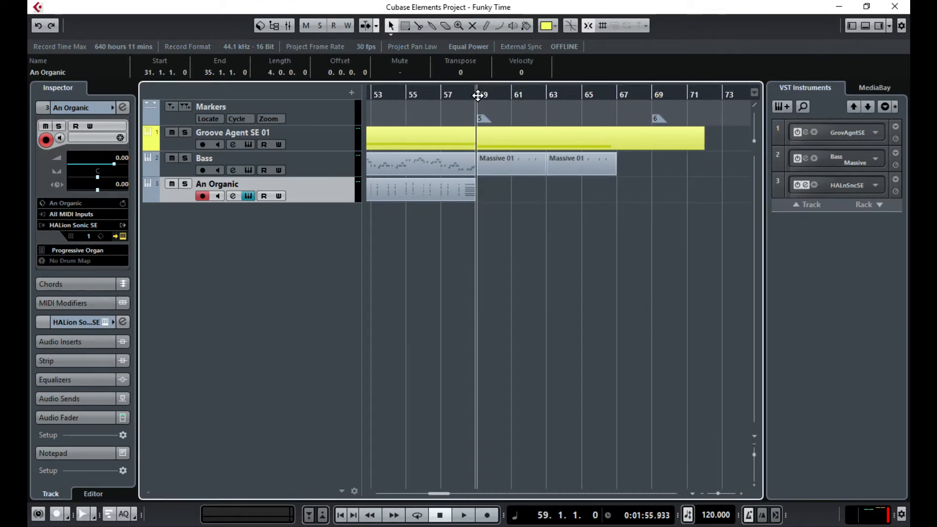
pyautogui.hotkey('ctrl', 'v')
pyautogui.click(548, 94)
pyautogui.hotkey('ctrl', 'v')
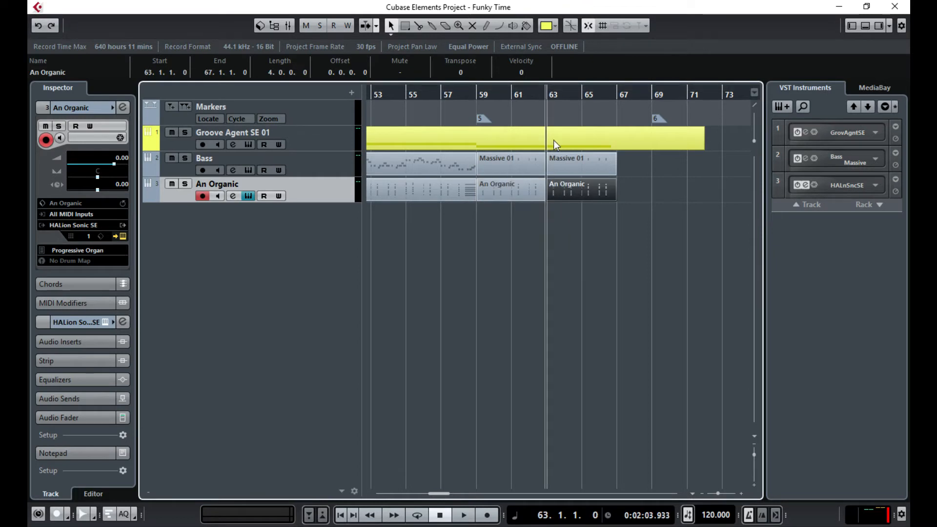
pyautogui.click(580, 242)
pyautogui.press('space')
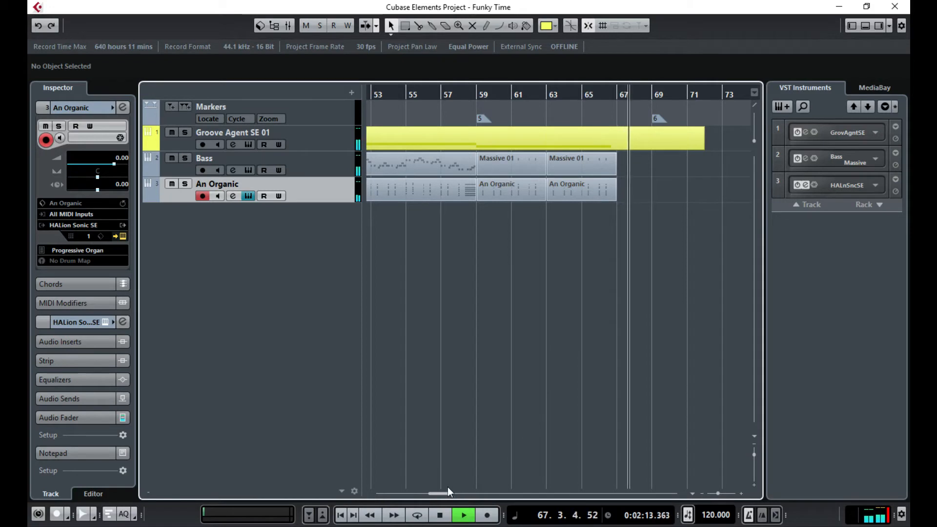
pyautogui.press('space')
# - Hide the right-side instruments panel, set the cursor near bar 3, and bring up MixConsole with F3
pyautogui.moveTo(443, 494); pyautogui.dragTo(383, 505)
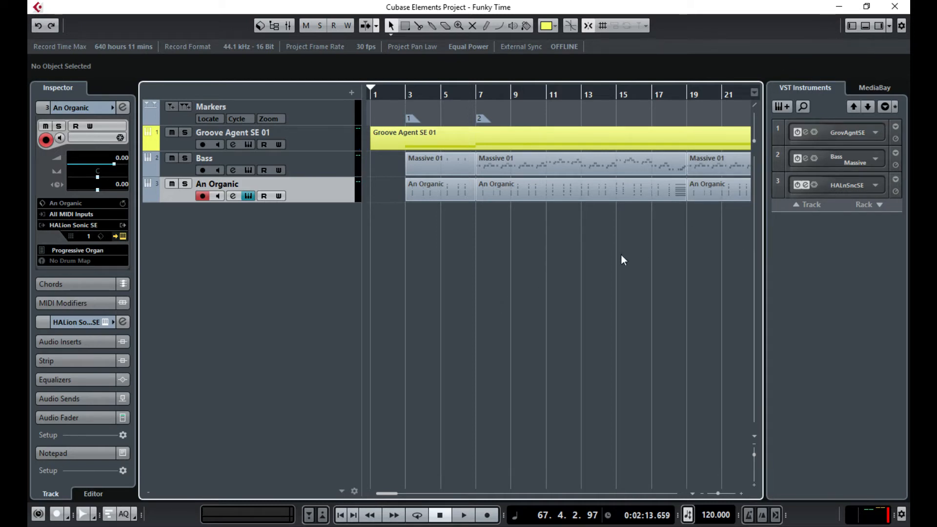
pyautogui.click(880, 25)
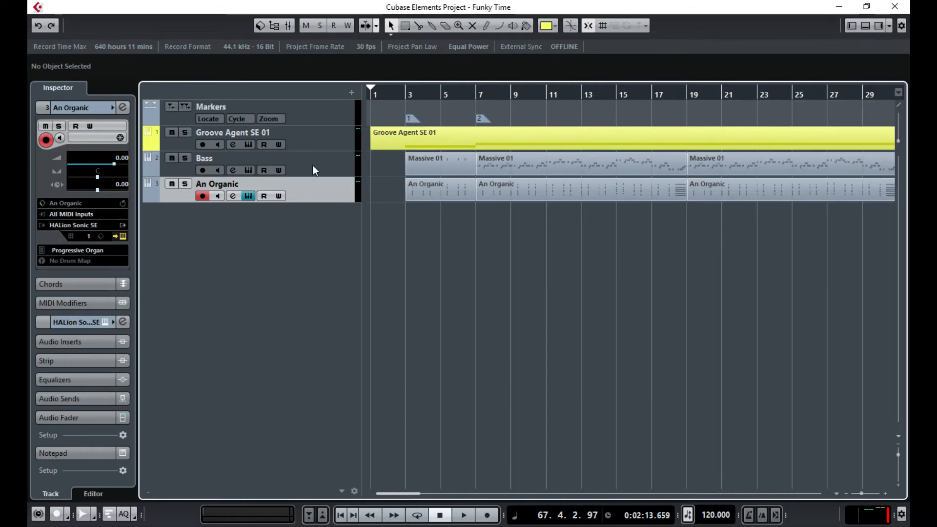
pyautogui.click(405, 95)
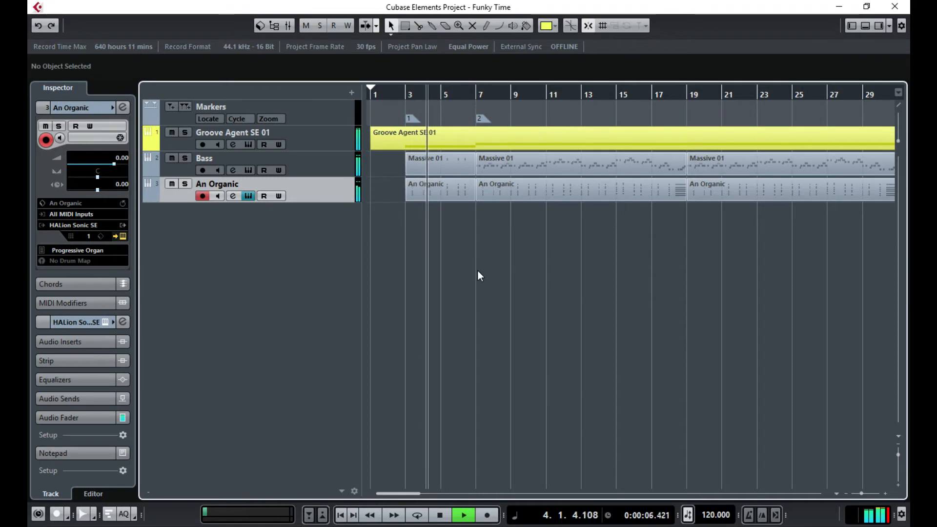
pyautogui.press('F3')
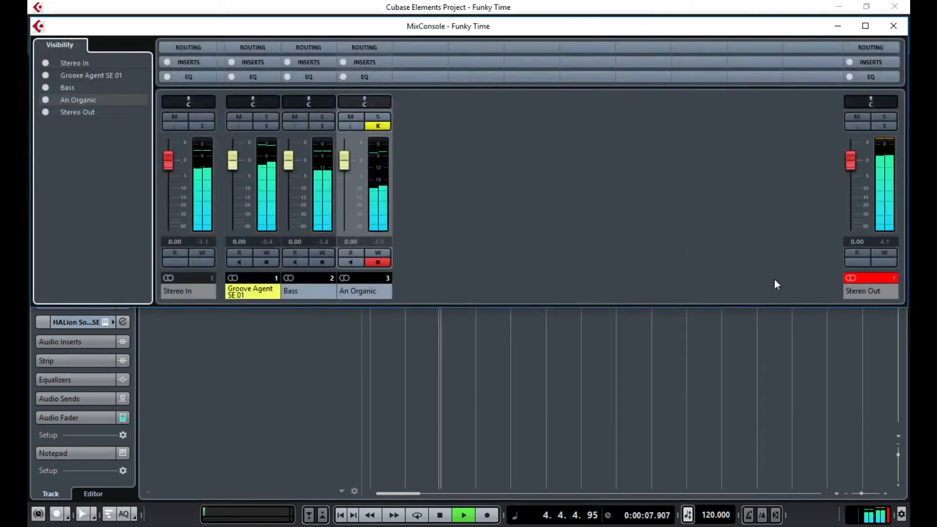
# - Trim Stereo Out slightly, then solo Groove Agent SE 01 and set it to -4.81 dB
pyautogui.click(879, 278)
pyautogui.moveTo(854, 161); pyautogui.dragTo(850, 173)
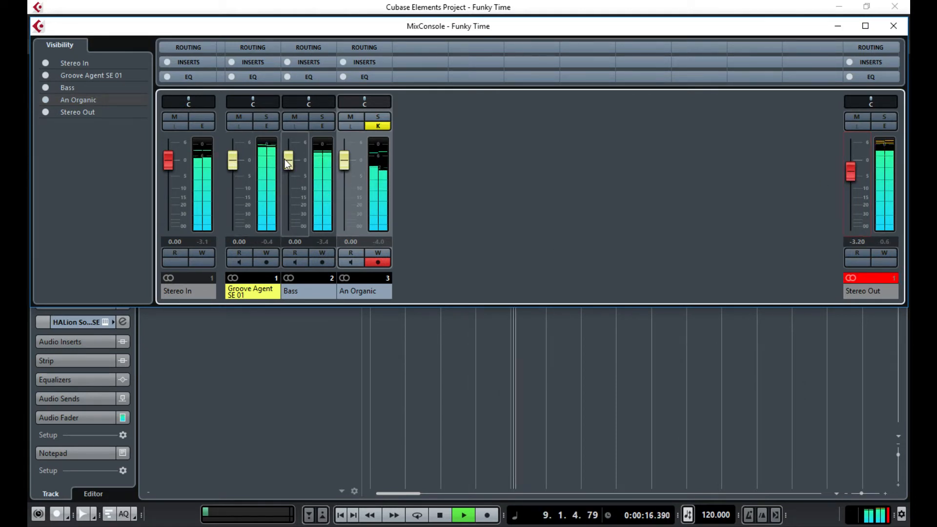
pyautogui.click(267, 117)
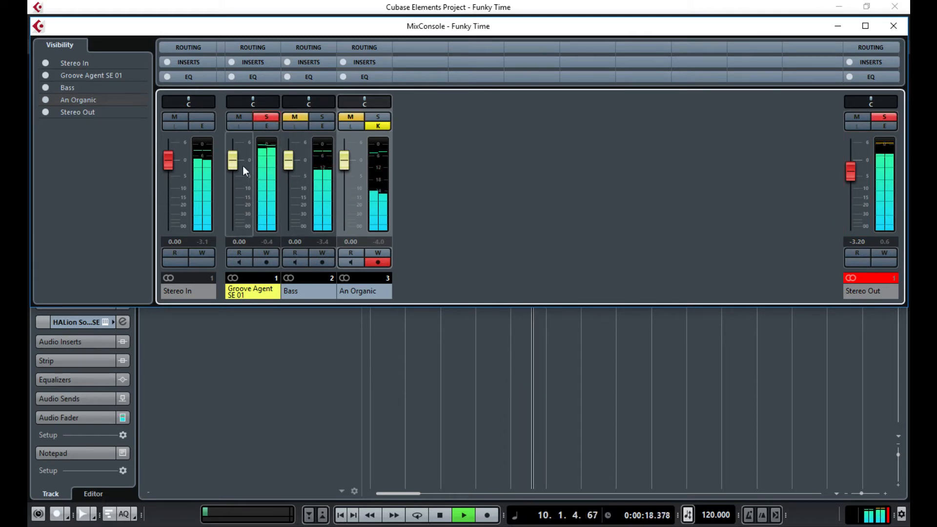
pyautogui.moveTo(234, 166); pyautogui.dragTo(233, 167)
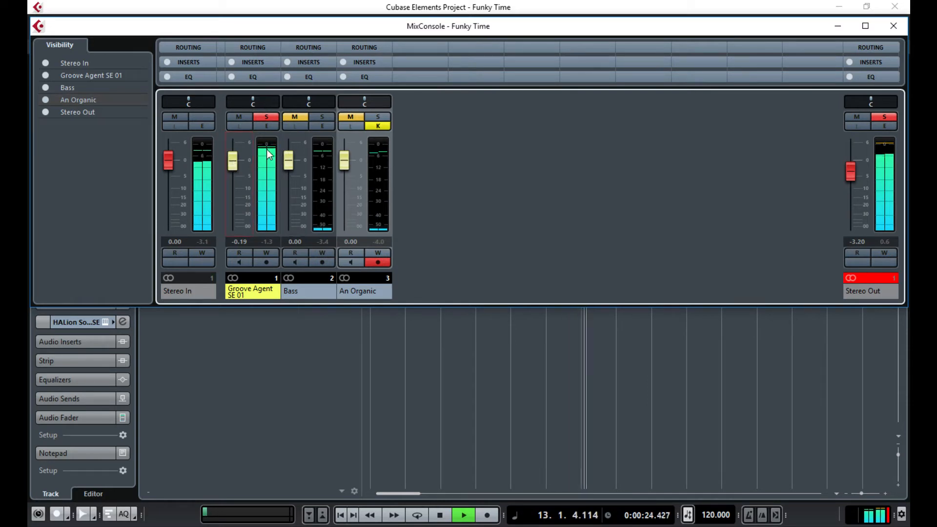
pyautogui.moveTo(241, 160); pyautogui.dragTo(235, 176)
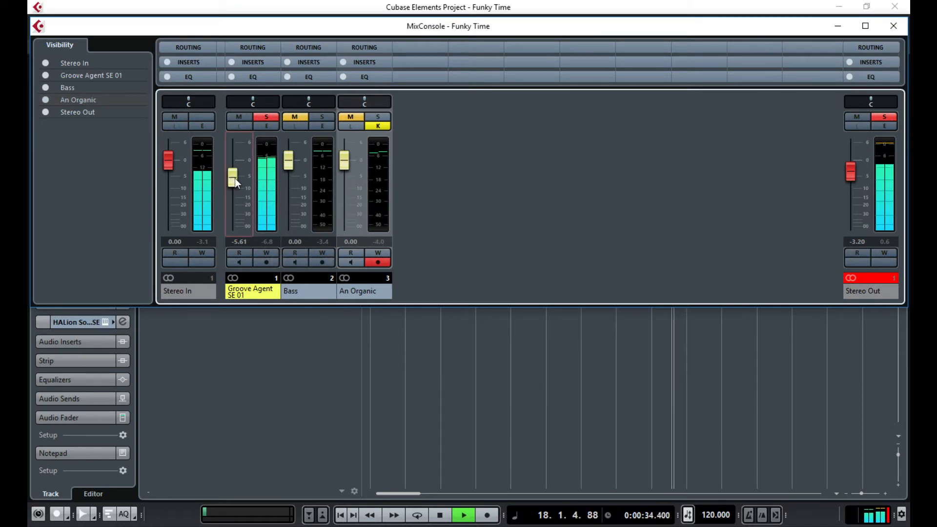
pyautogui.moveTo(235, 178); pyautogui.dragTo(238, 177)
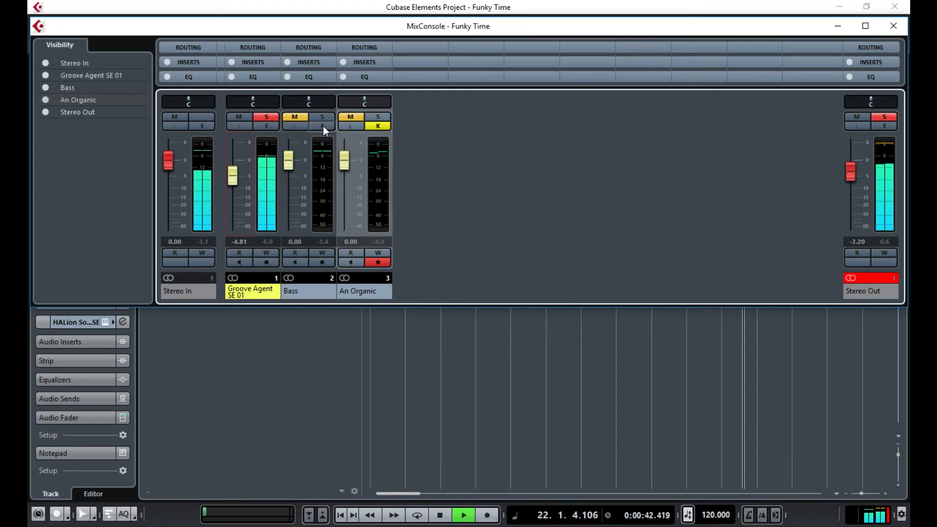
# - Solo and set Bass to -4.81 dB and An Organic to -6.60 dB, then stop playback
pyautogui.click(301, 116)
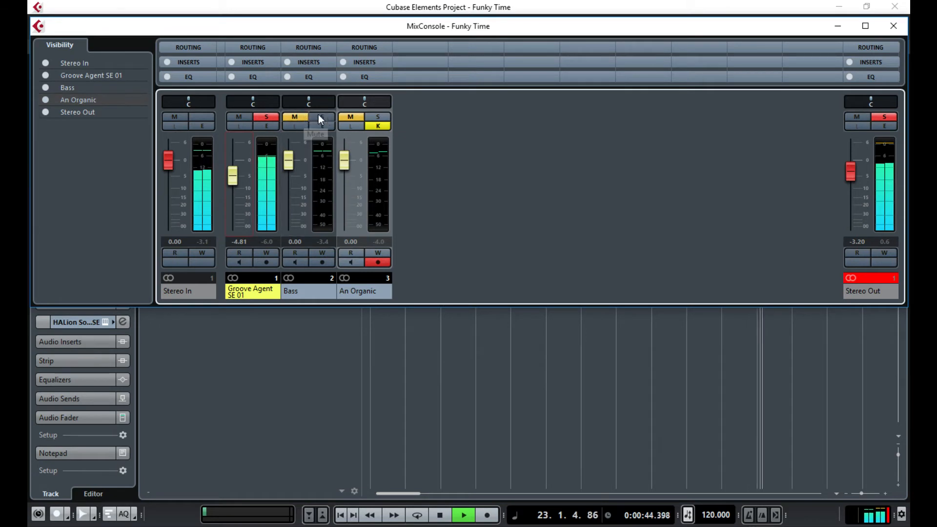
pyautogui.click(319, 115)
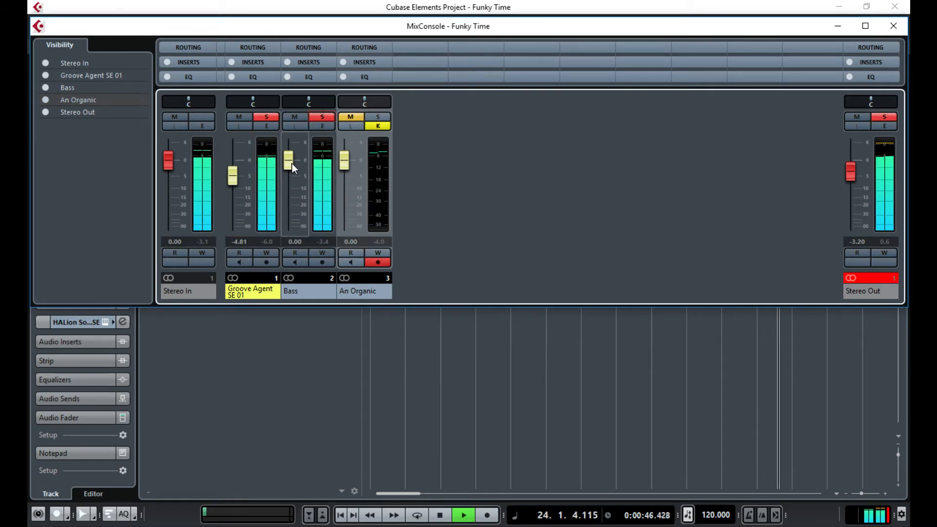
pyautogui.moveTo(291, 166)
pyautogui.mouseDown()
pyautogui.moveTo(291, 188)
pyautogui.moveTo(295, 180)
pyautogui.mouseUp()
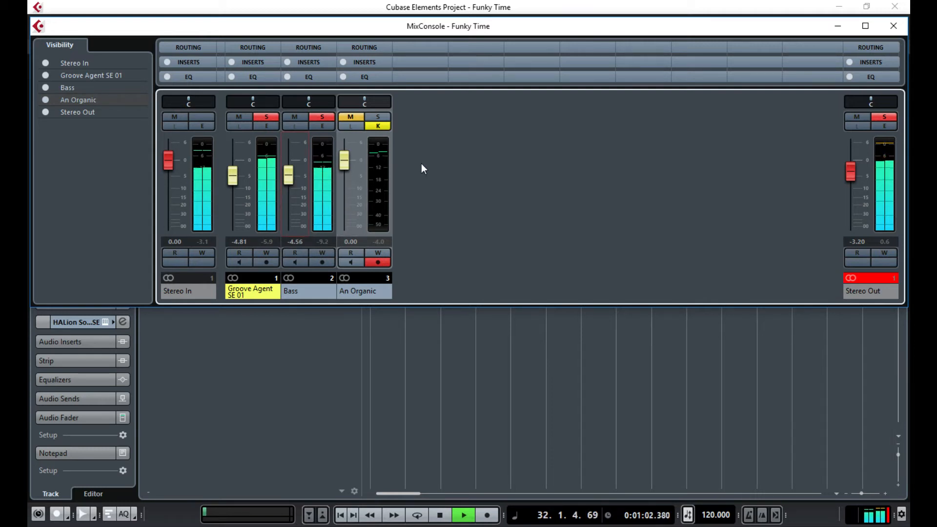
pyautogui.click(382, 116)
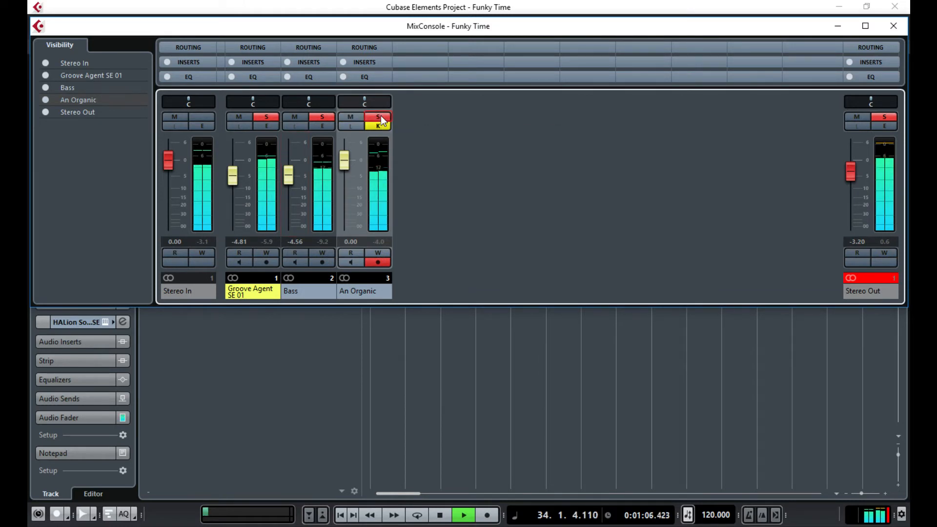
pyautogui.moveTo(345, 163); pyautogui.dragTo(348, 184)
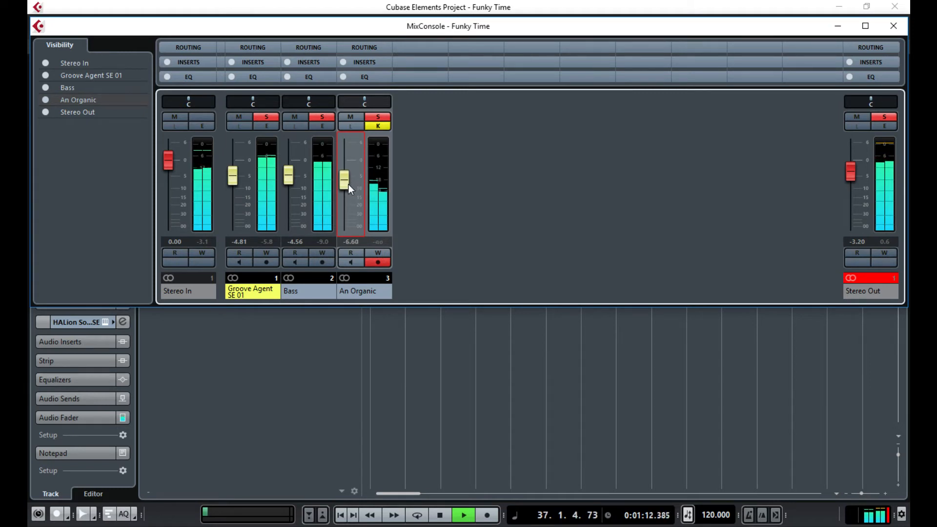
pyautogui.moveTo(292, 177); pyautogui.dragTo(288, 179)
pyautogui.press('space')
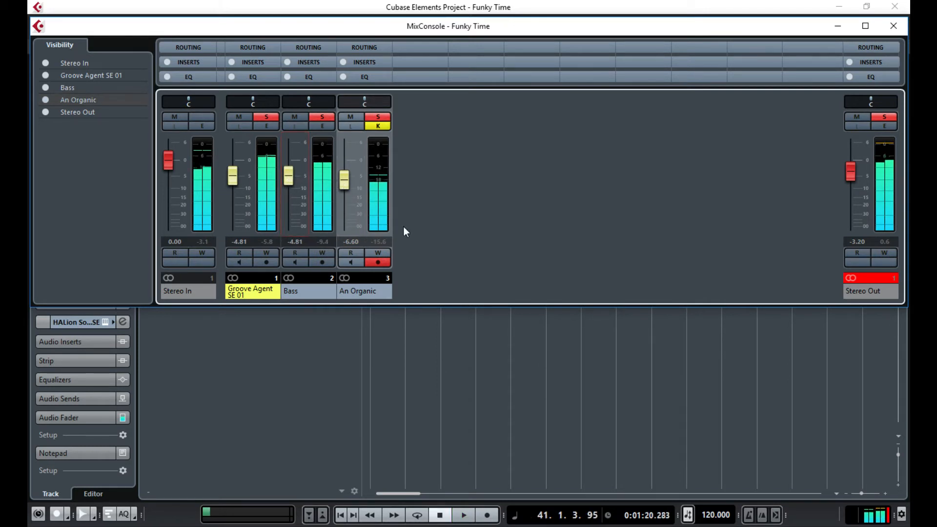
pyautogui.click(889, 22)
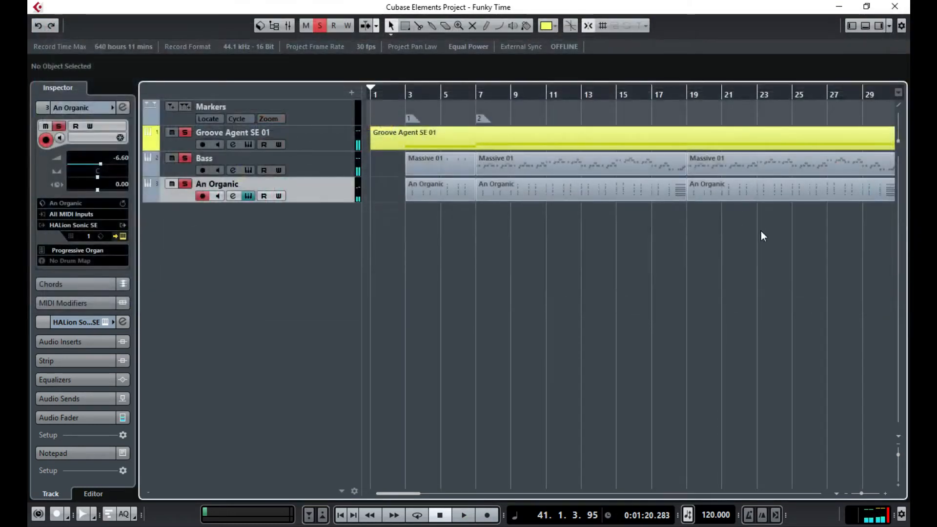
pyautogui.moveTo(791, 227); pyautogui.dragTo(664, 249)
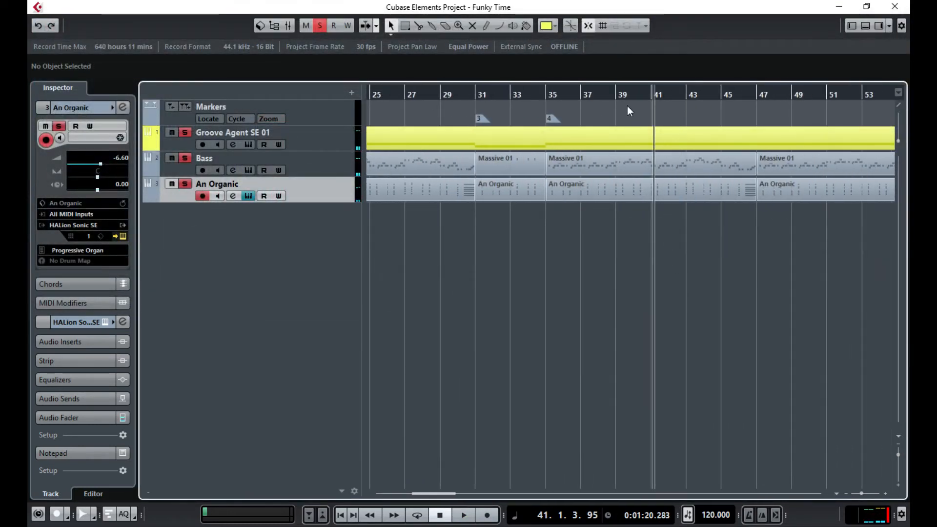
# - Open the Massive 01 part in the Key Editor and audition the bass notes around bar 40
pyautogui.doubleClick(651, 161)
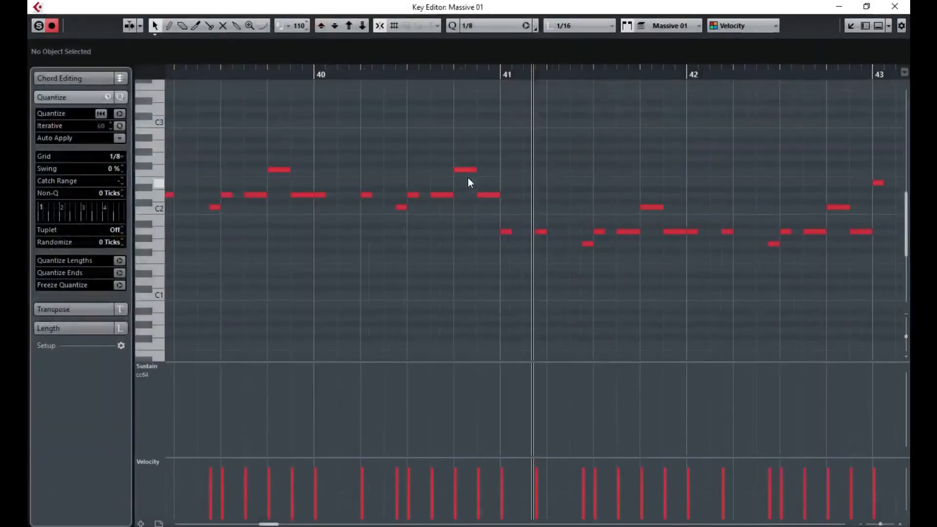
pyautogui.click(196, 74)
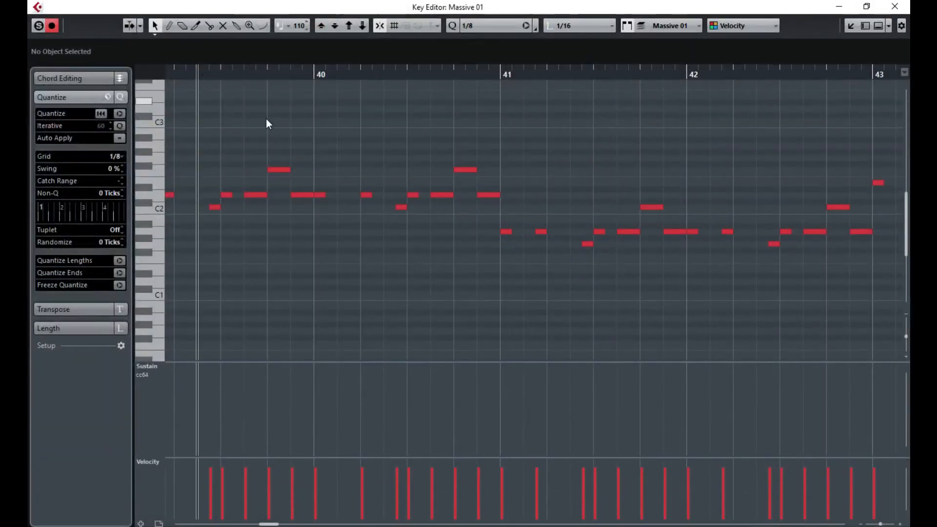
pyautogui.press('space')
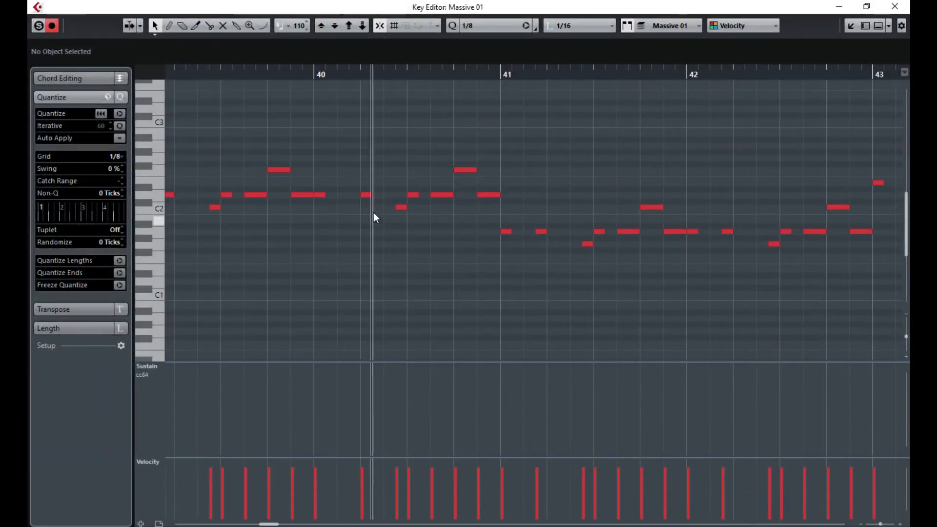
pyautogui.moveTo(367, 197); pyautogui.dragTo(350, 196)
pyautogui.hotkey('ctrl', 'z')
# - Set Quantize to 1/16 and move the bar-40 D2 note one sixteenth earlier
pyautogui.click(482, 25)
pyautogui.click(500, 97)
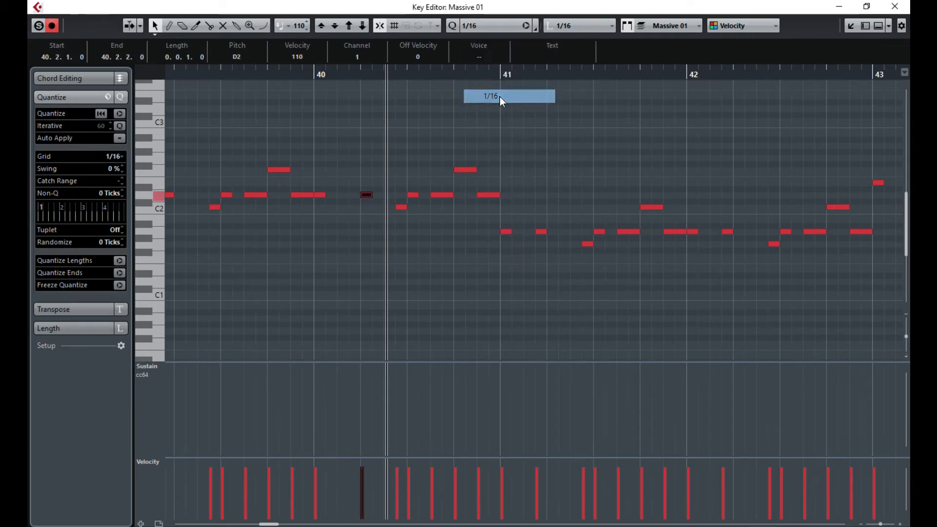
pyautogui.click(340, 136)
pyautogui.moveTo(364, 196); pyautogui.dragTo(356, 198)
pyautogui.click(371, 258)
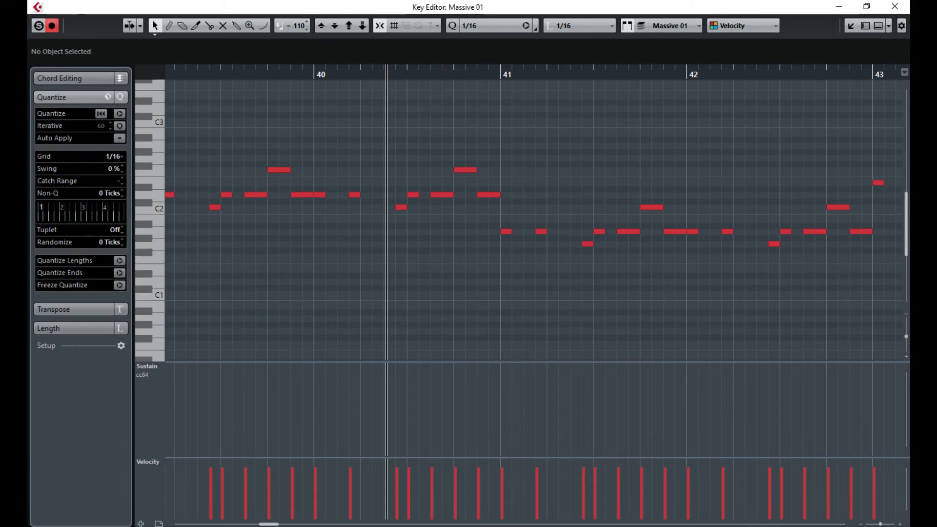
pyautogui.moveTo(880, 525); pyautogui.dragTo(879, 524)
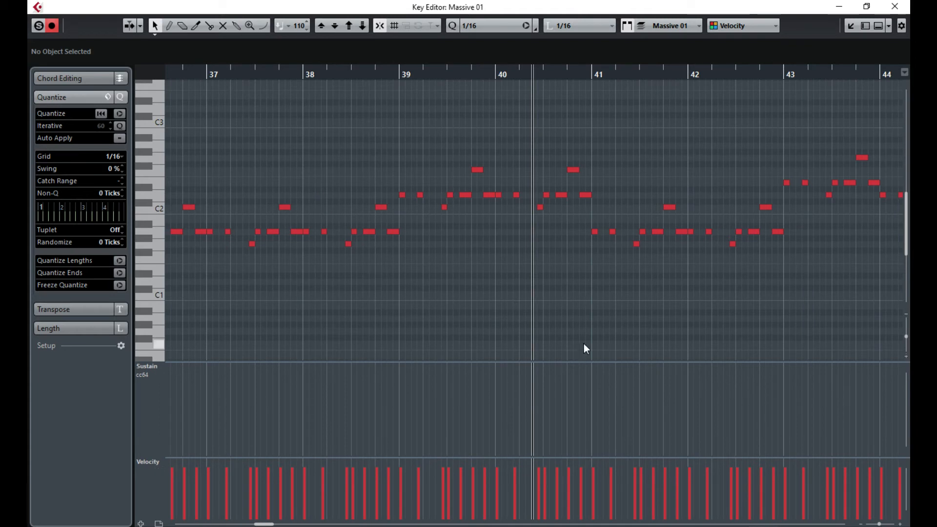
pyautogui.moveTo(264, 524)
pyautogui.mouseDown()
pyautogui.moveTo(251, 524)
pyautogui.moveTo(273, 525)
pyautogui.mouseUp()
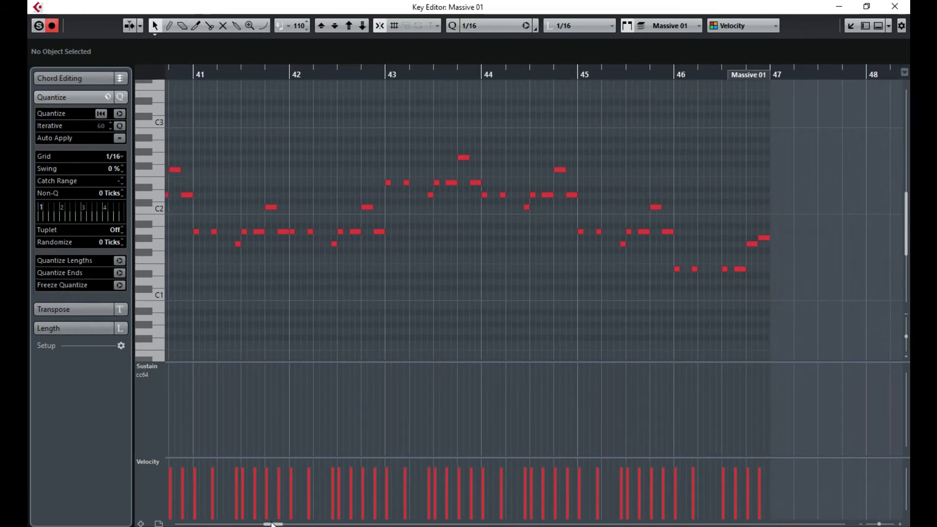
pyautogui.click(889, 6)
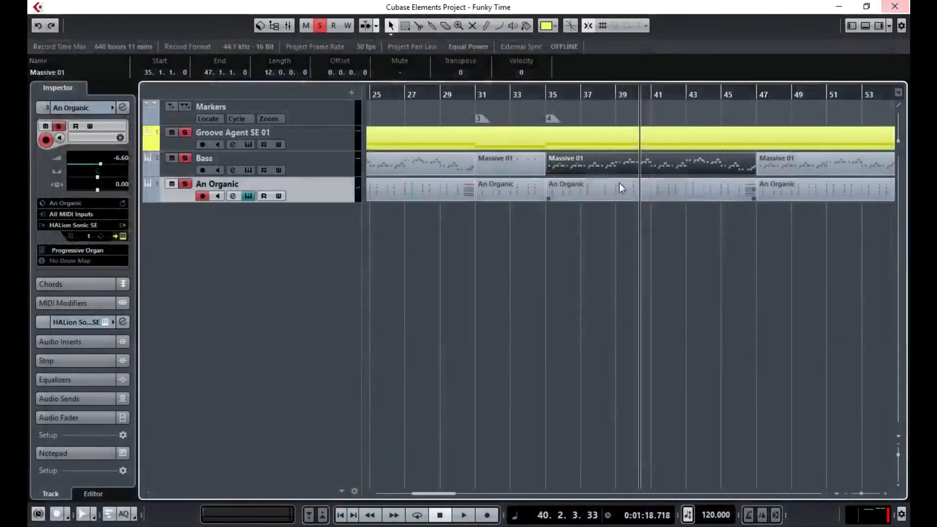
# - Open the last Massive 01 part and move the note near bar 52 one sixteenth earlier
pyautogui.doubleClick(813, 165)
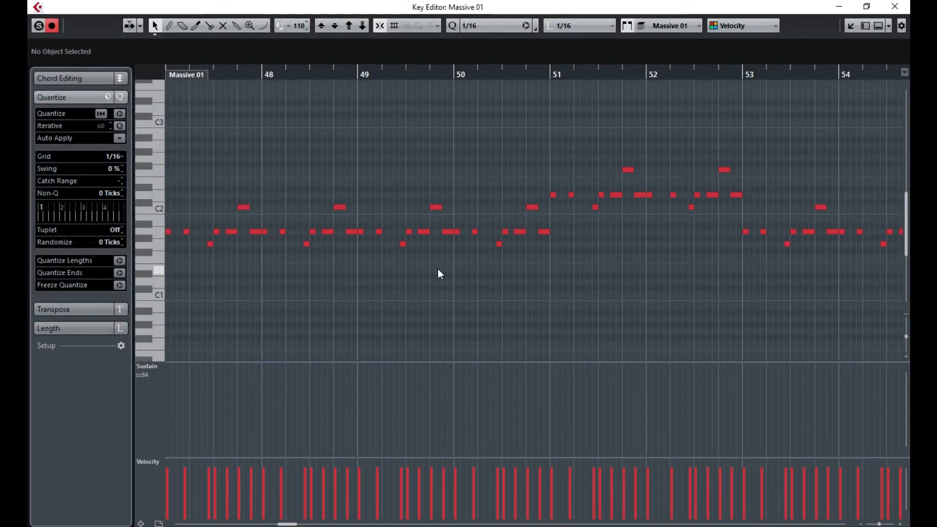
pyautogui.moveTo(317, 282); pyautogui.dragTo(391, 282)
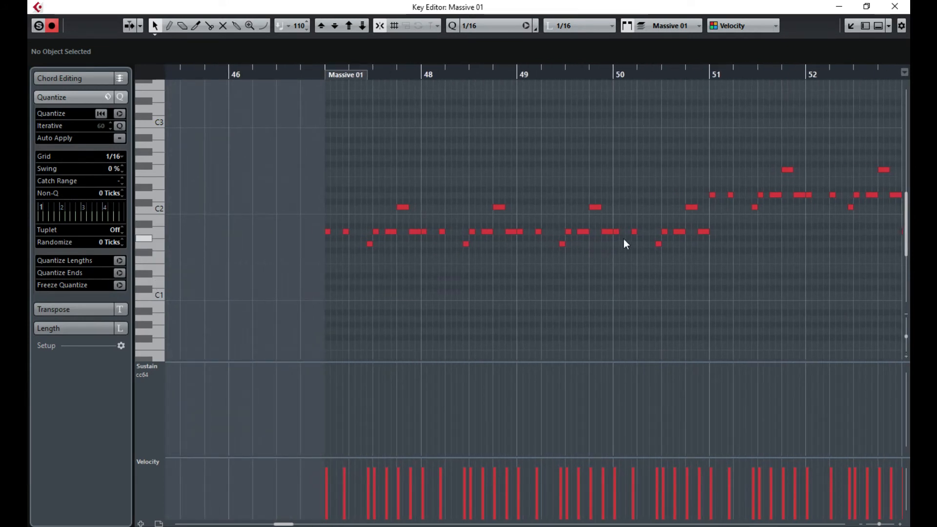
pyautogui.moveTo(770, 247)
pyautogui.mouseDown()
pyautogui.moveTo(910, 255)
pyautogui.moveTo(781, 253)
pyautogui.mouseUp()
pyautogui.moveTo(729, 195); pyautogui.dragTo(723, 198)
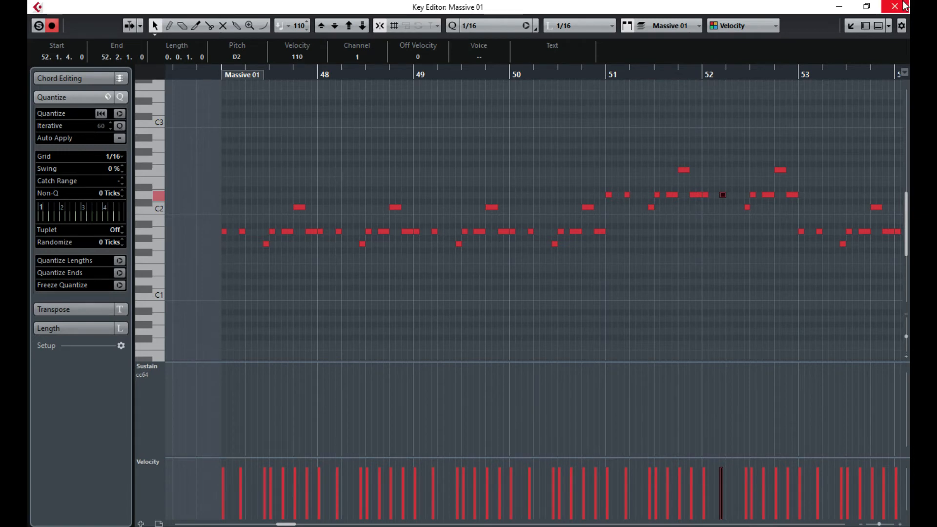
# - Check the closing bass notes, ending with G#1 at 59.1.1.0, and return to the project
pyautogui.moveTo(869, 117); pyautogui.dragTo(845, 100)
pyautogui.moveTo(808, 308); pyautogui.dragTo(729, 283)
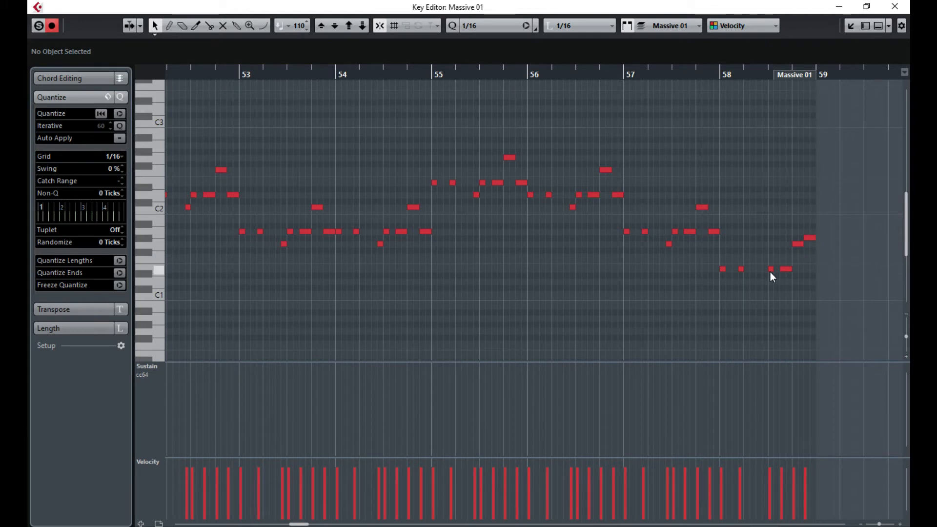
pyautogui.click(786, 269)
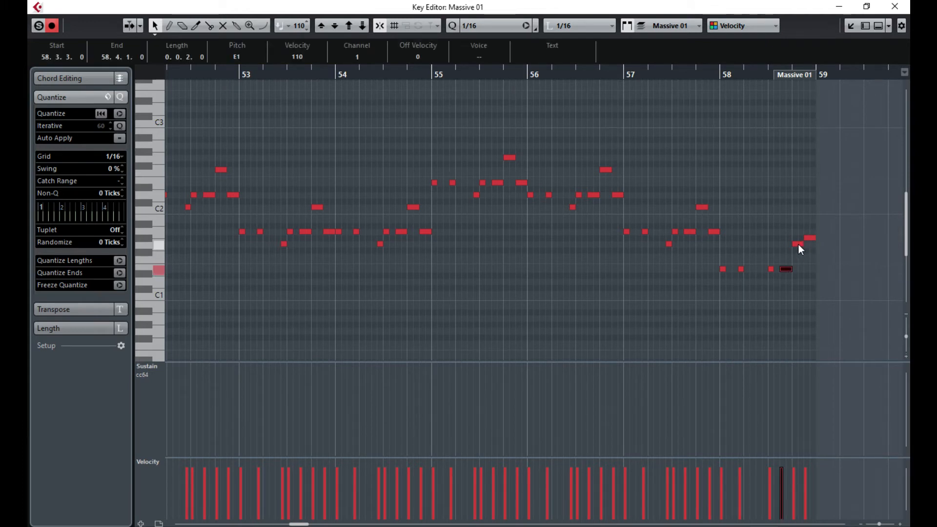
pyautogui.moveTo(798, 245); pyautogui.dragTo(798, 244)
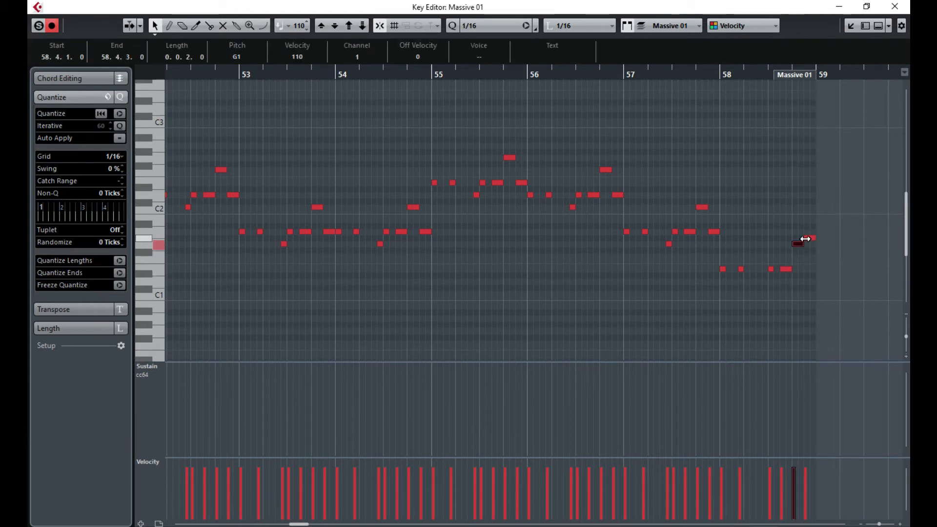
pyautogui.click(811, 239)
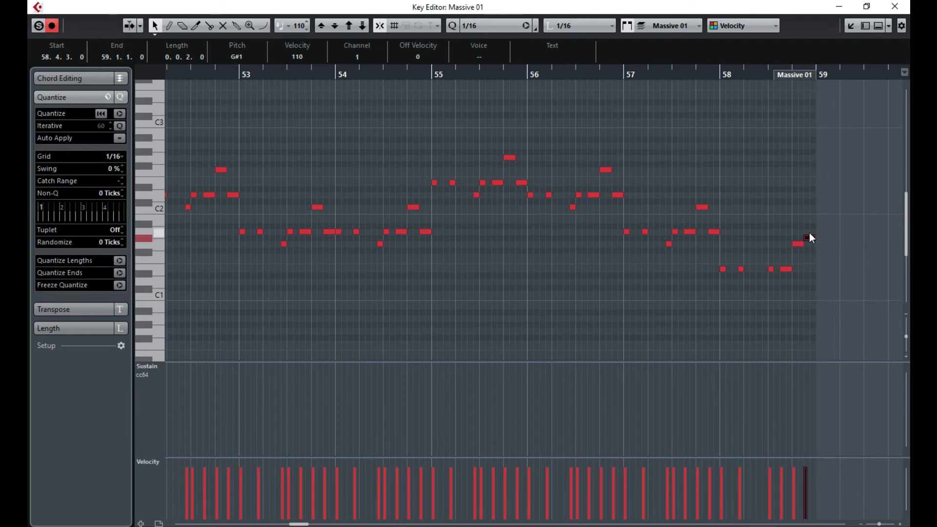
pyautogui.click(810, 228)
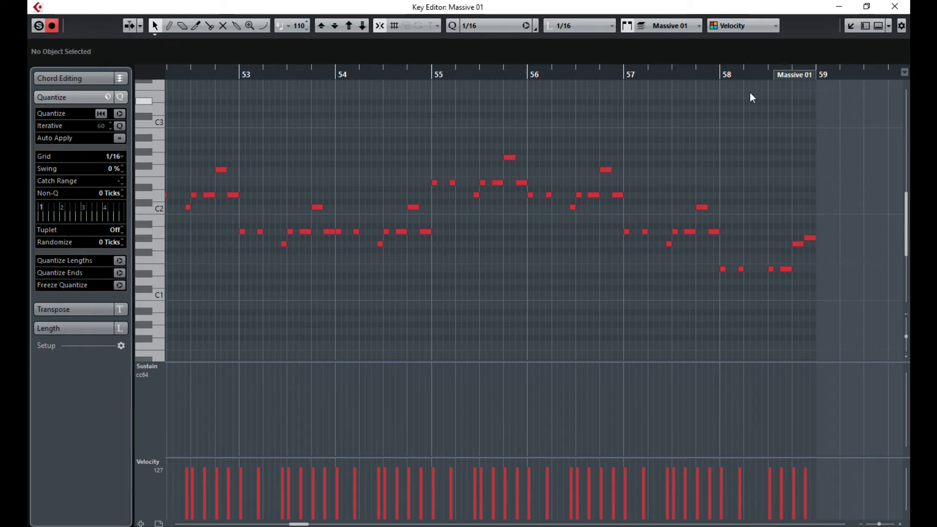
pyautogui.click(896, 6)
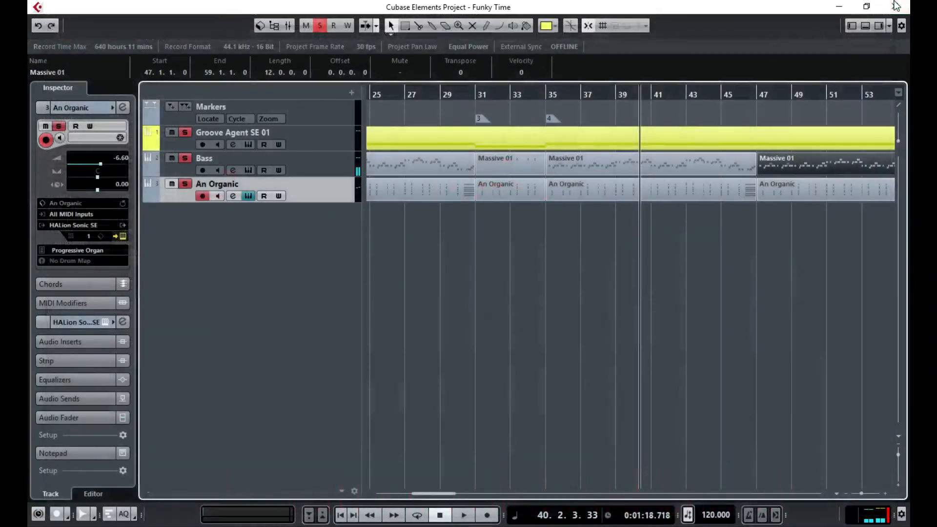
# - Shift the stray D2 note in one Massive 01 part one sixteenth earlier
pyautogui.moveTo(443, 489)
pyautogui.mouseDown()
pyautogui.moveTo(469, 490)
pyautogui.moveTo(435, 497)
pyautogui.mouseUp()
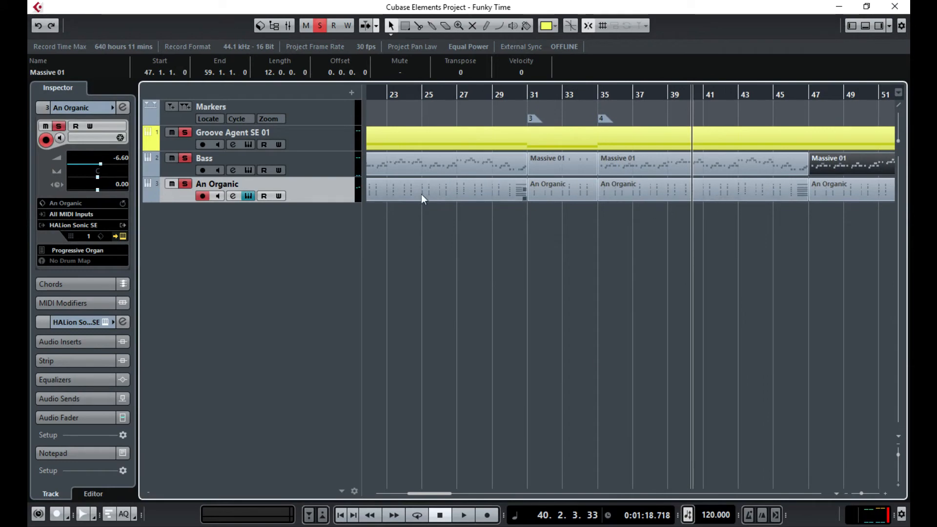
pyautogui.doubleClick(422, 166)
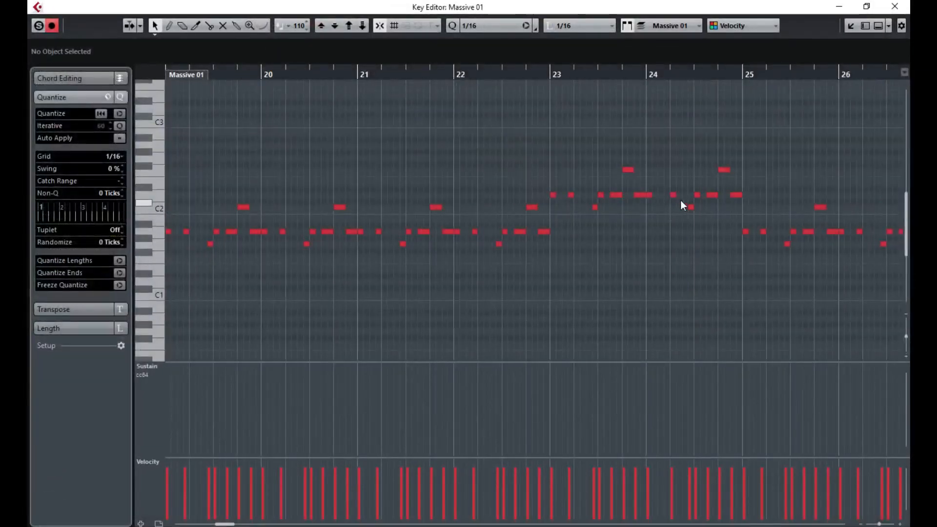
pyautogui.moveTo(673, 195); pyautogui.dragTo(667, 195)
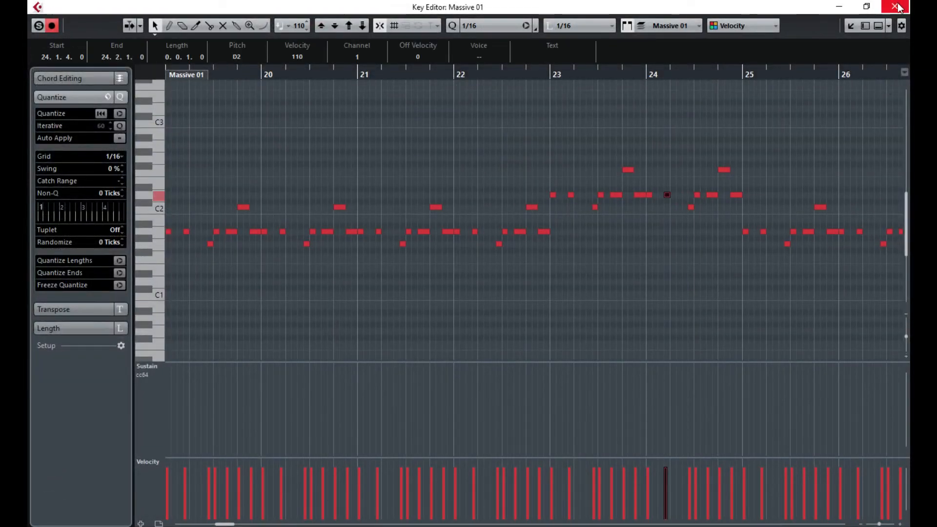
pyautogui.click(898, 6)
# - Shift the bar-12 D2 note in the earlier Massive 01 part one sixteenth earlier, then open MixConsole and play
pyautogui.moveTo(438, 493); pyautogui.dragTo(406, 493)
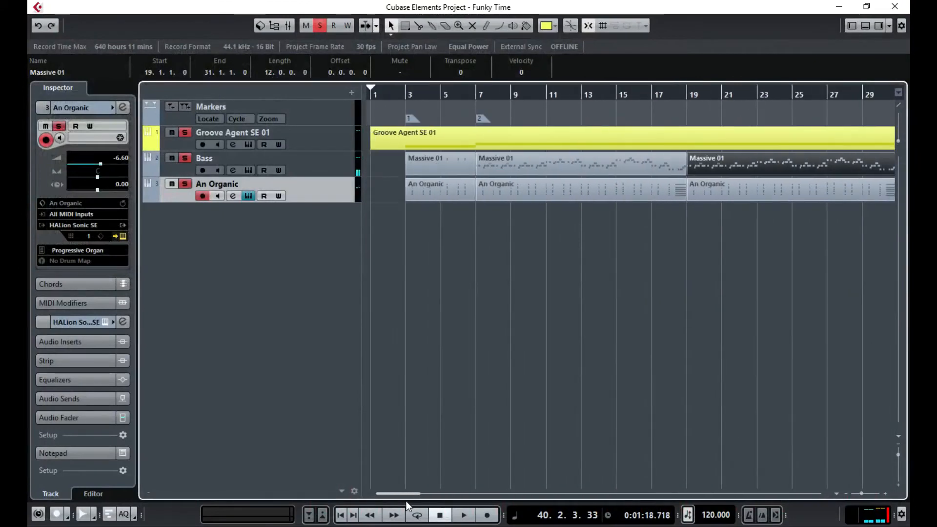
pyautogui.click(580, 166)
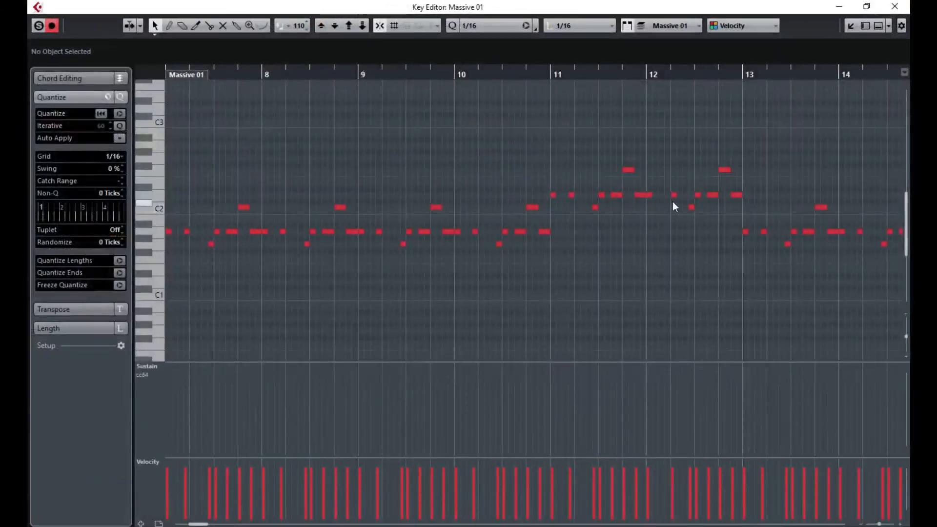
pyautogui.moveTo(675, 195); pyautogui.dragTo(668, 195)
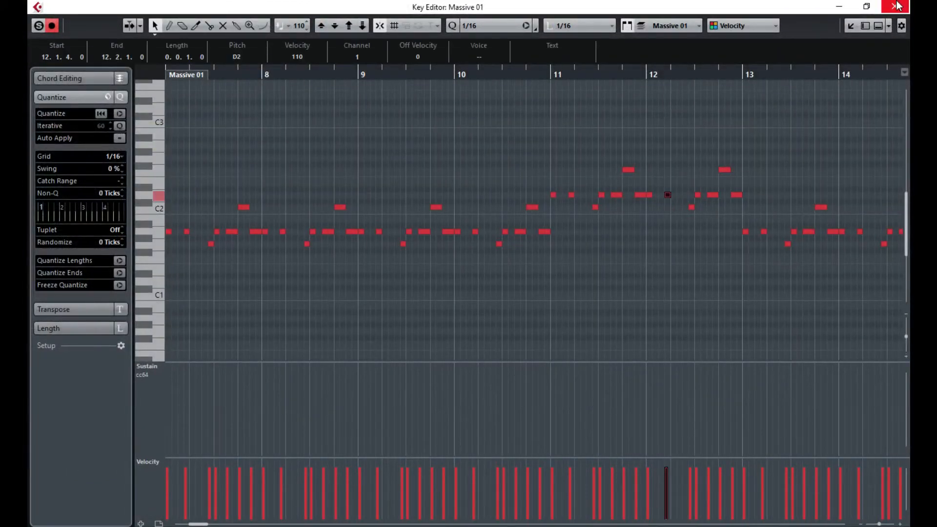
pyautogui.click(895, 7)
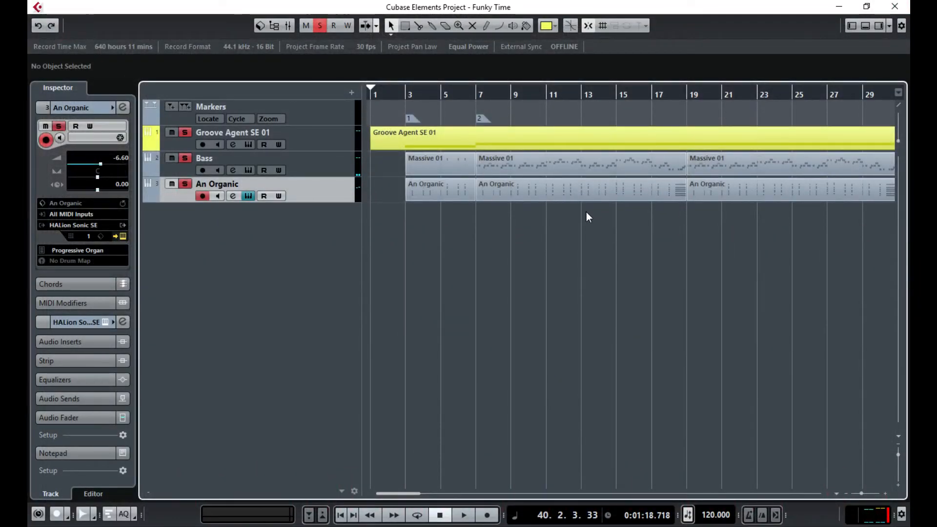
pyautogui.press('F3')
pyautogui.press('space')
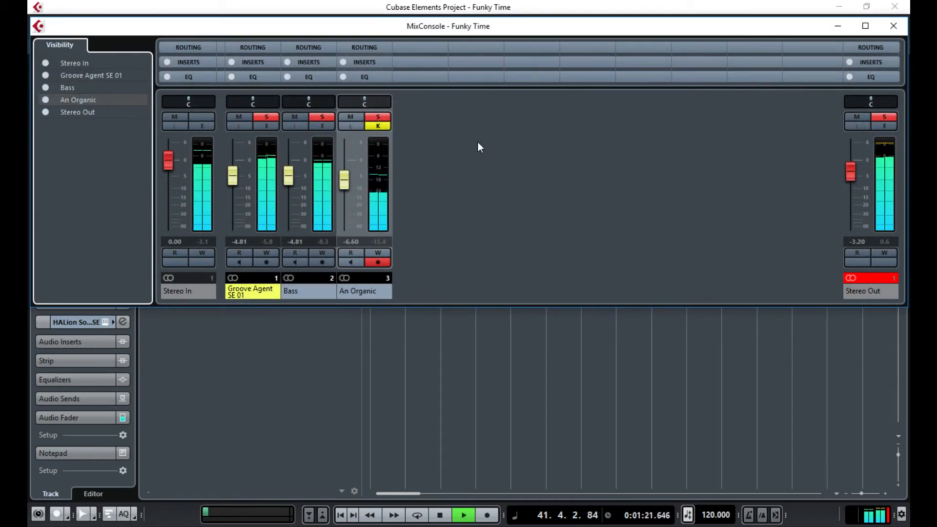
# - Clear the Stereo Out clip indicator, set Bass to -6.15 dB and An Organic to -6.84 dB, then stop
pyautogui.click(853, 277)
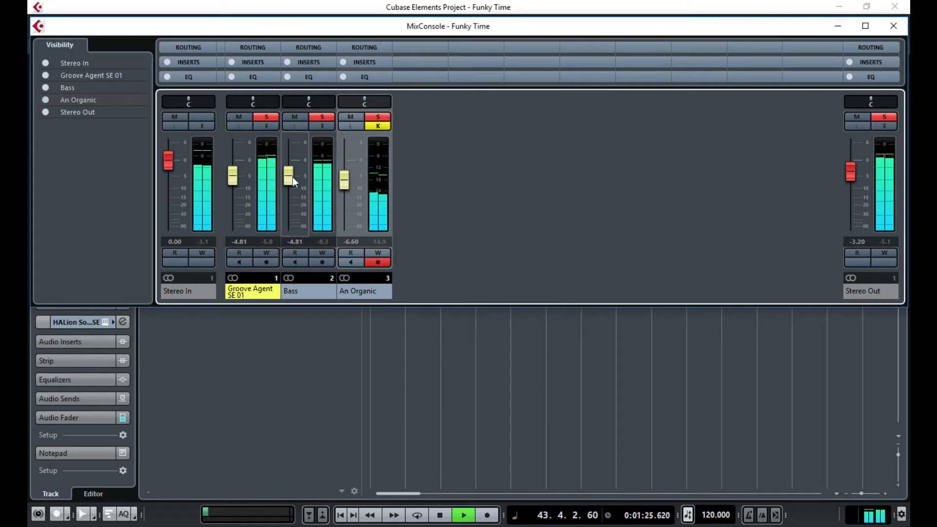
pyautogui.moveTo(292, 177); pyautogui.dragTo(288, 183)
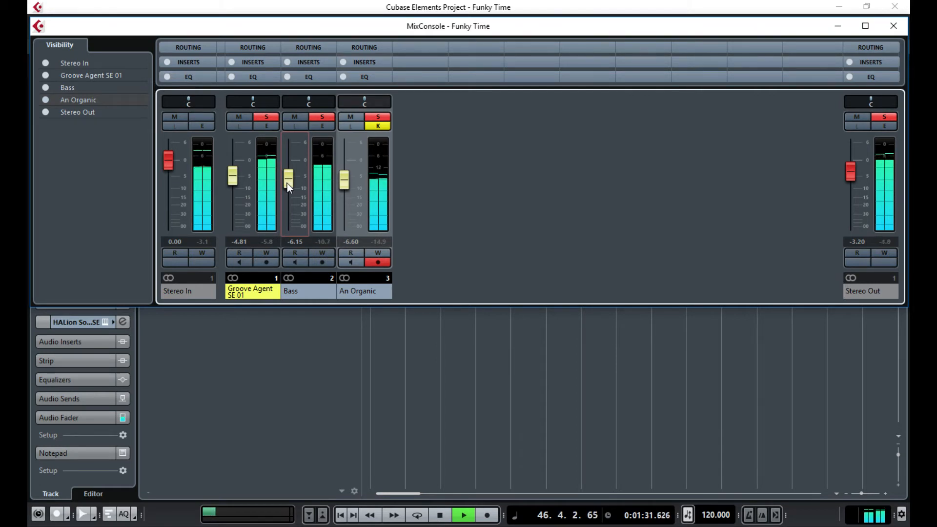
pyautogui.moveTo(345, 181); pyautogui.dragTo(347, 185)
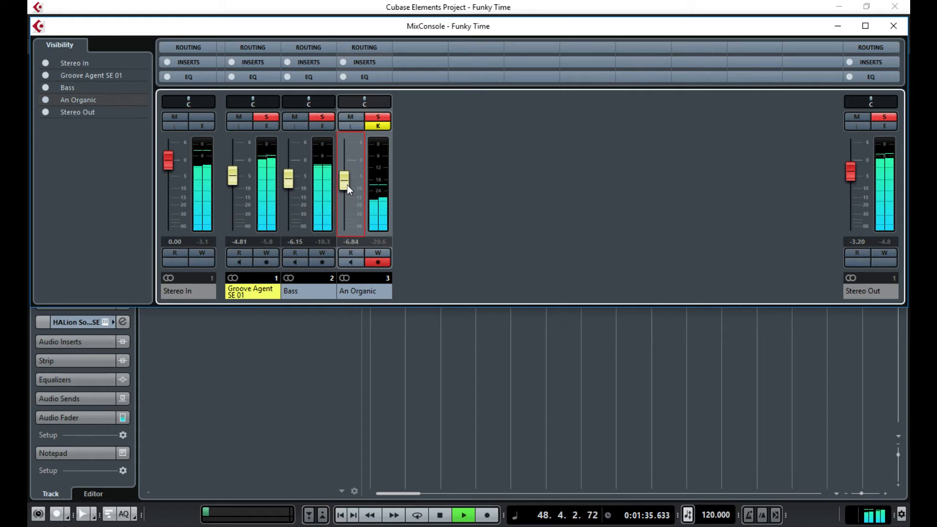
pyautogui.press('space')
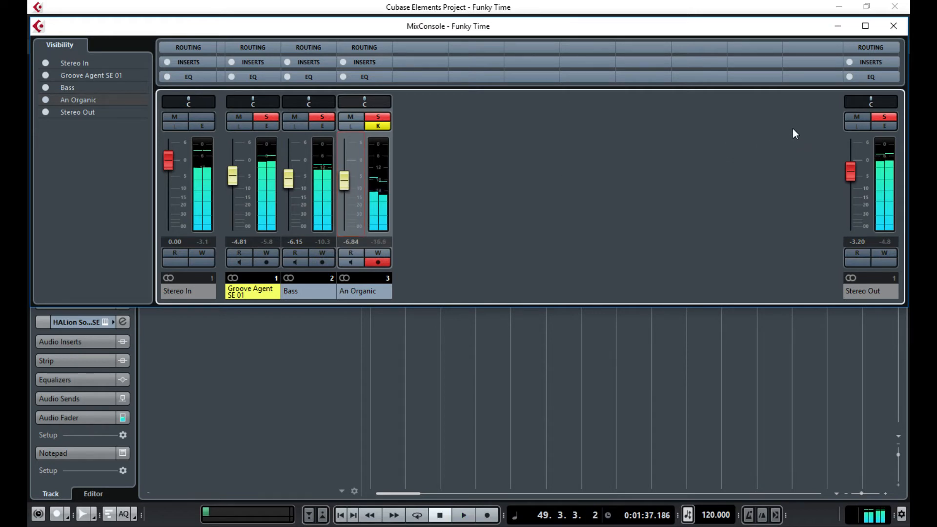
# - Insert StereoEnhancer from Spatial + Panner into Stereo Out's first insert slot
pyautogui.click(889, 127)
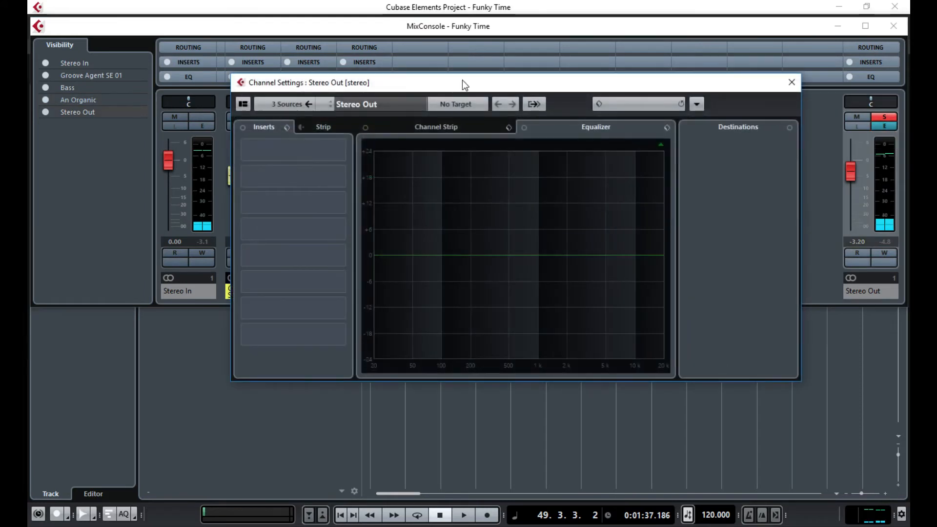
pyautogui.moveTo(462, 81); pyautogui.dragTo(354, 51)
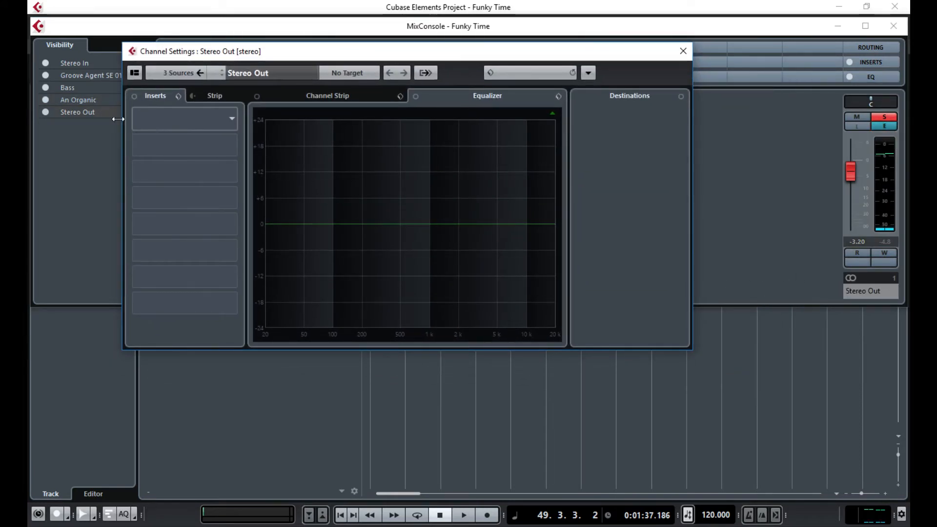
pyautogui.click(218, 125)
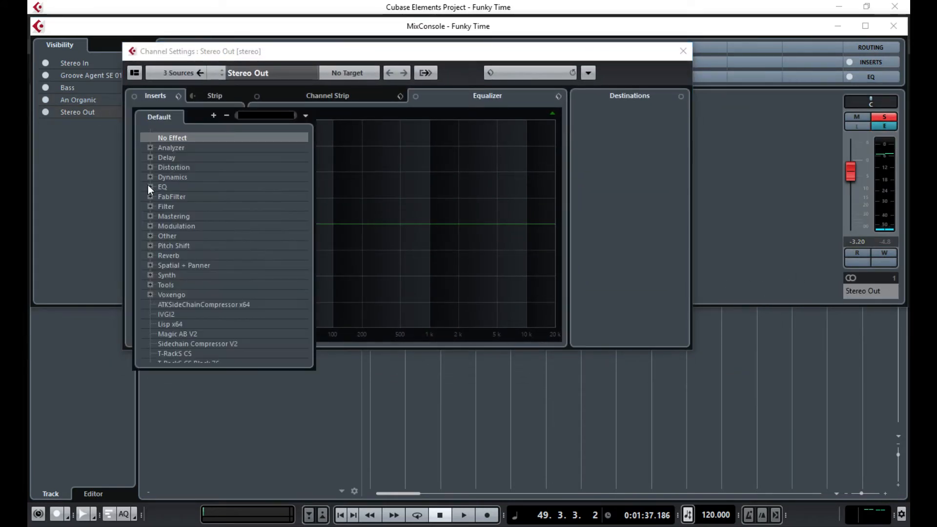
pyautogui.click(150, 265)
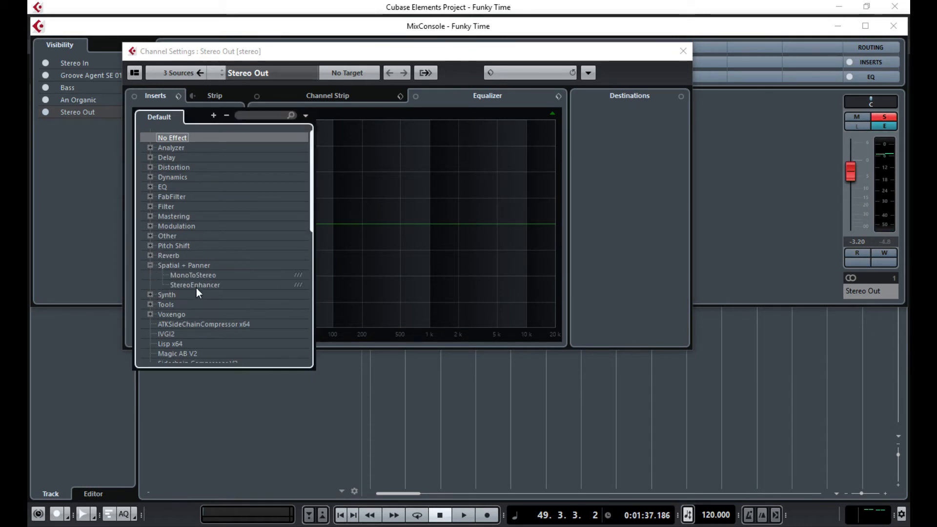
pyautogui.click(192, 286)
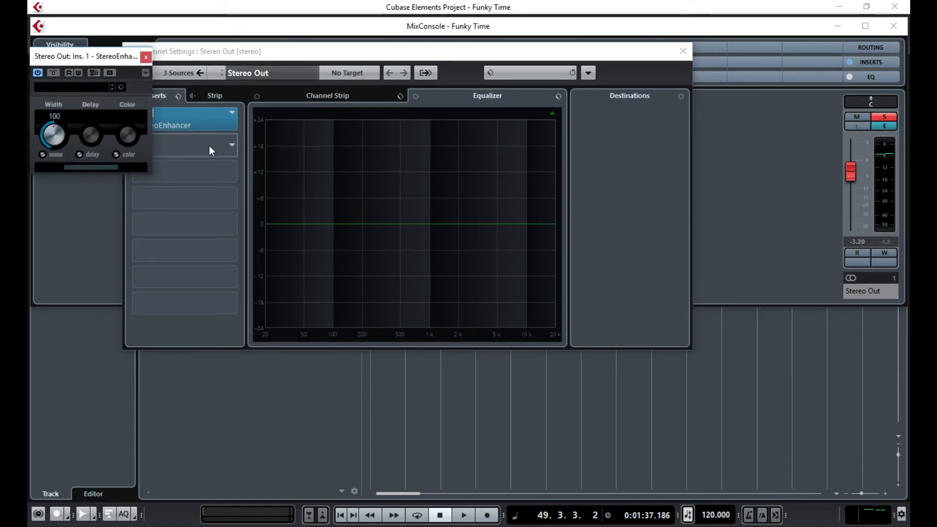
pyautogui.click(684, 51)
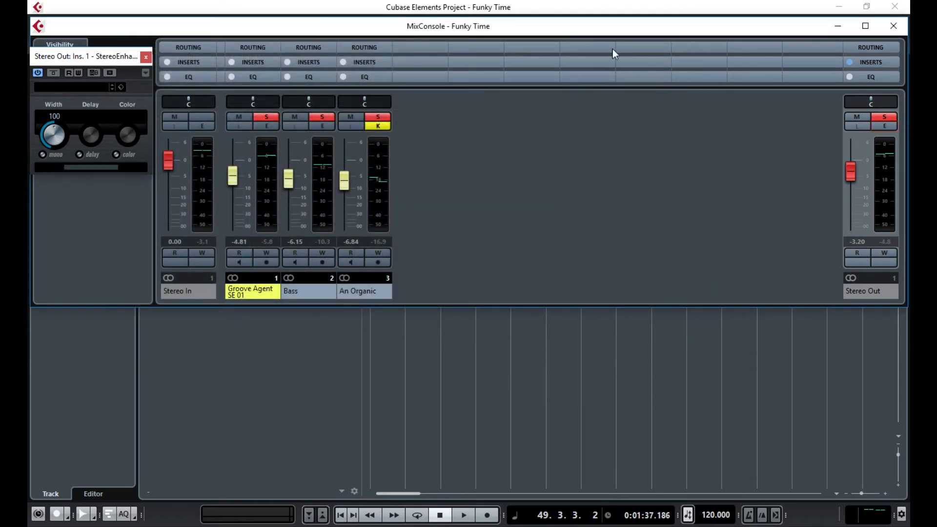
pyautogui.click(894, 26)
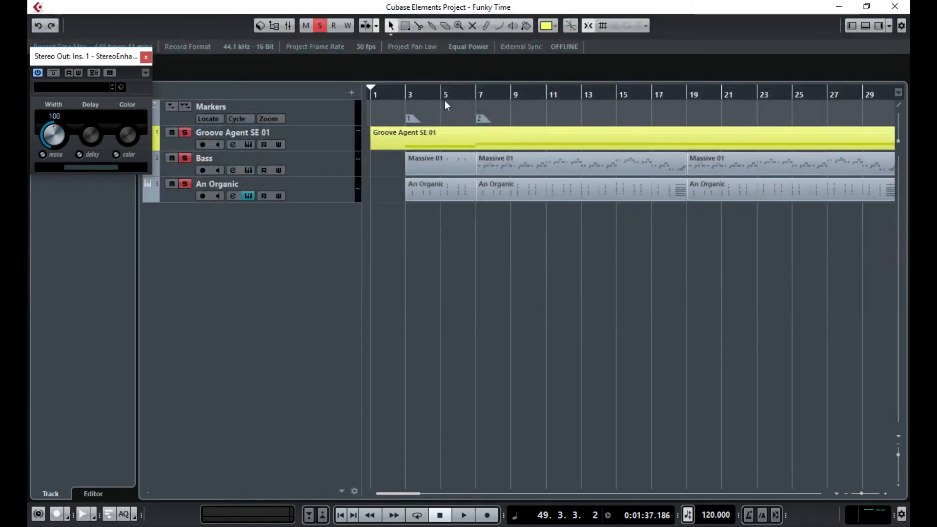
# - Play from bar 7 and switch on the StereoEnhancer's mono option while listening
pyautogui.doubleClick(468, 95)
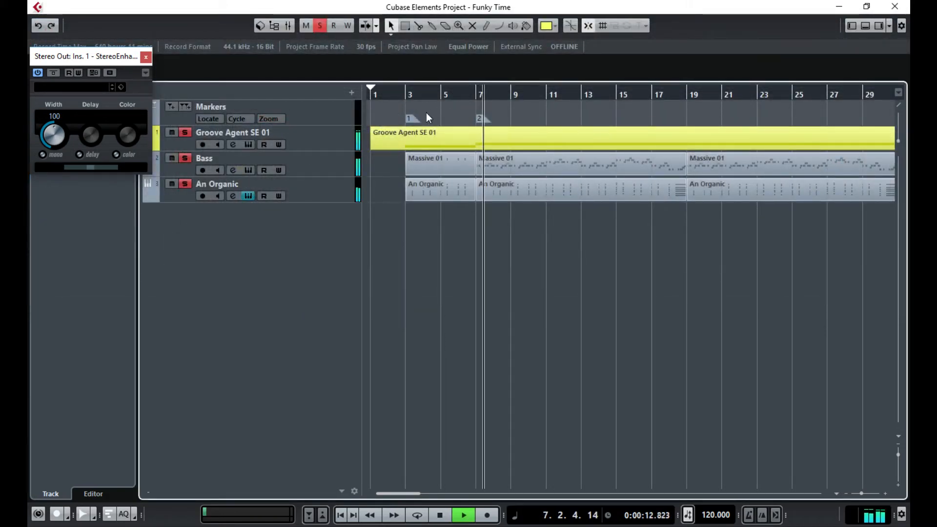
pyautogui.press('F3')
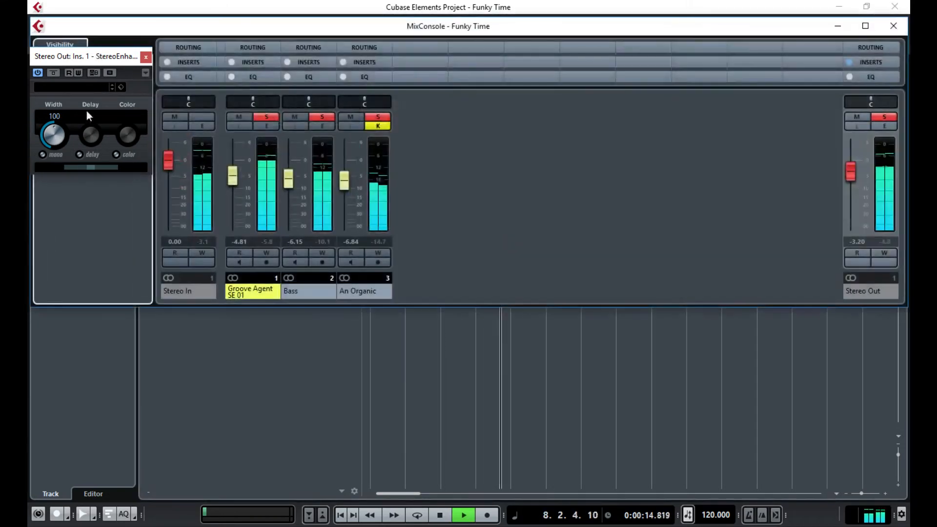
pyautogui.click(42, 155)
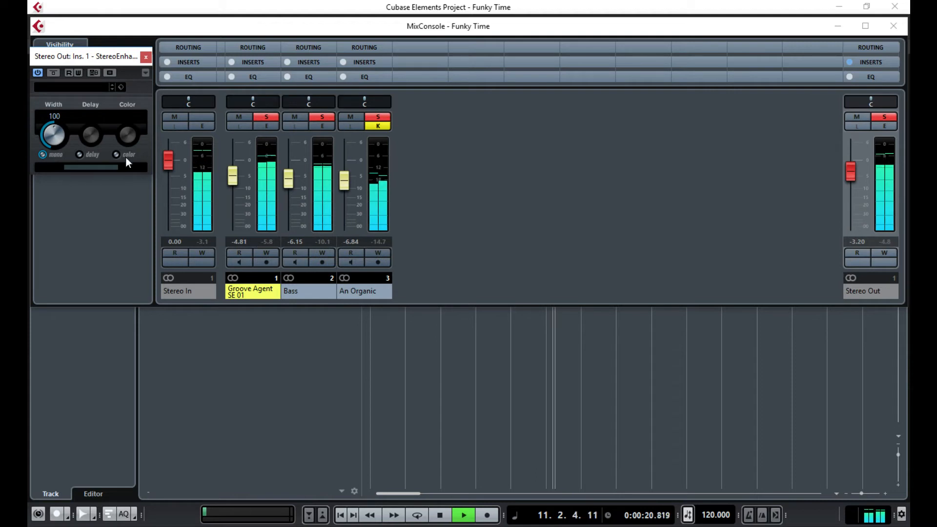
pyautogui.press('space')
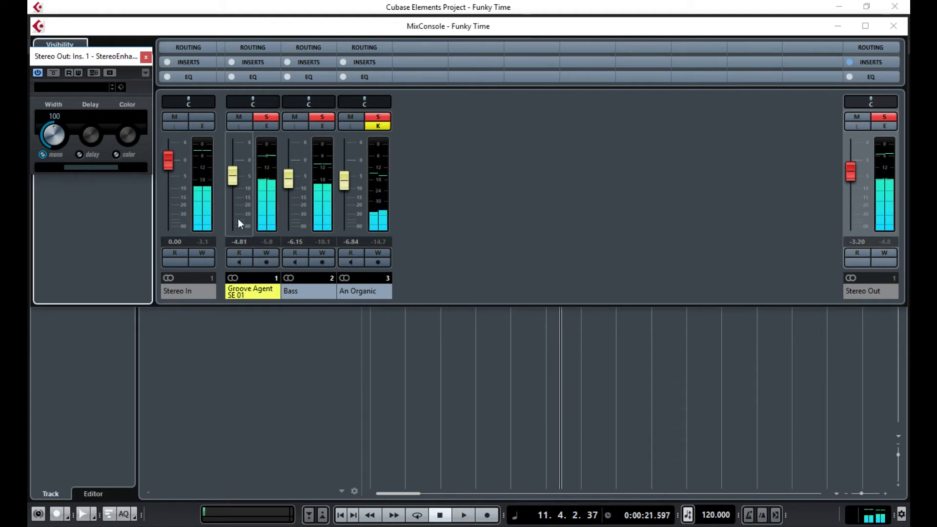
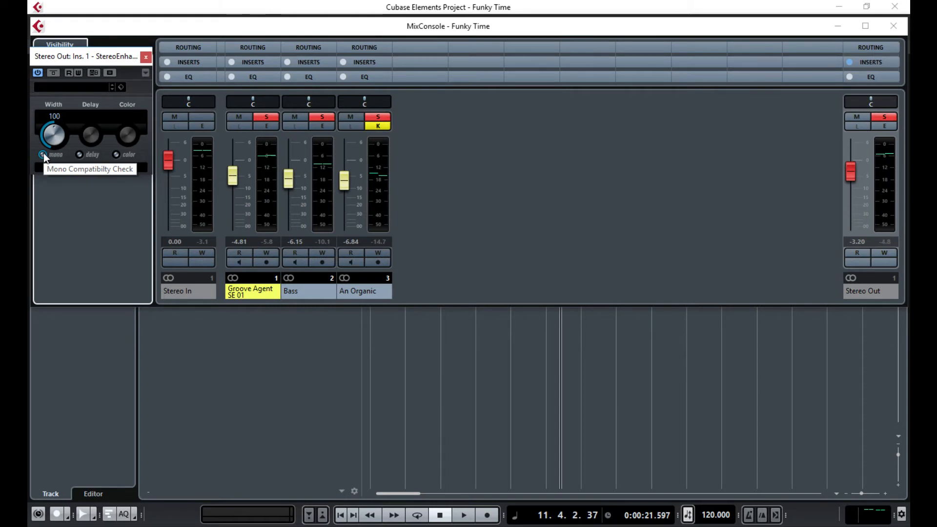
# - Start playback of the Funky Time project
pyautogui.press('space')
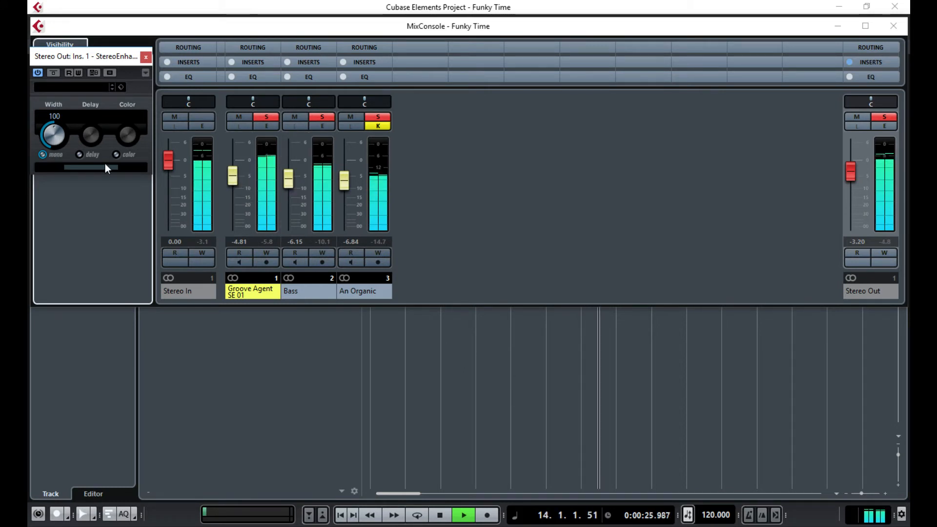
# - Switch on the StereoEnhancer mono check and raise Groove Agent SE 01 to -3.20 dB
pyautogui.click(43, 154)
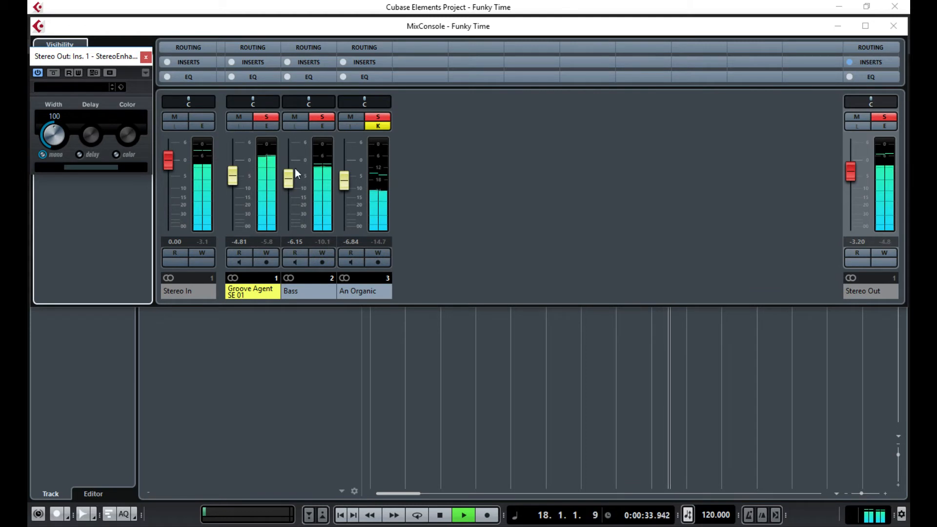
pyautogui.moveTo(232, 177); pyautogui.dragTo(238, 175)
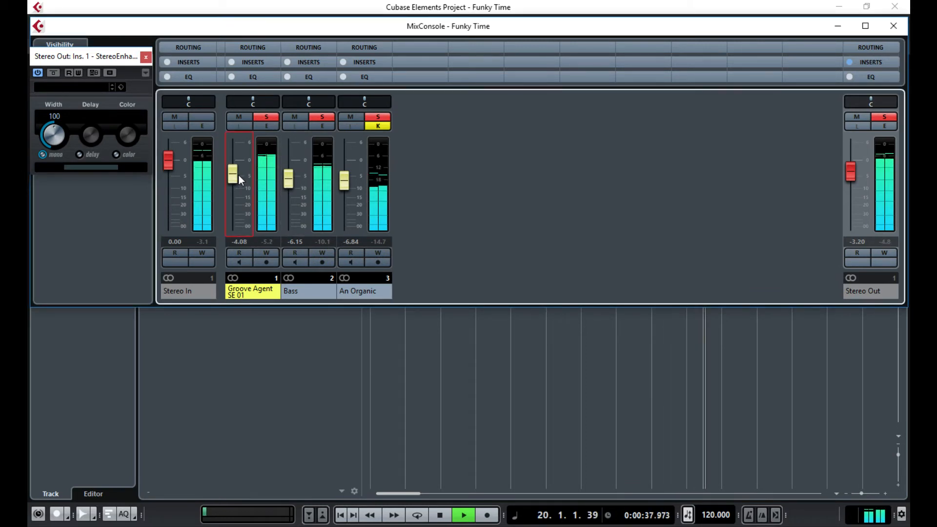
pyautogui.moveTo(239, 174); pyautogui.dragTo(293, 181)
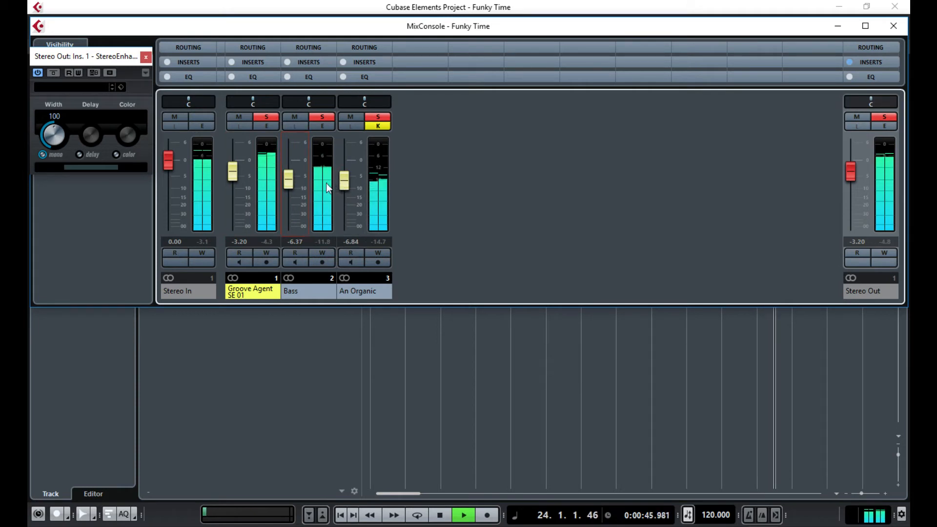
# - Set Bass to -6.15 dB and nudge An Organic up toward -5.61 dB
pyautogui.moveTo(291, 183); pyautogui.dragTo(292, 181)
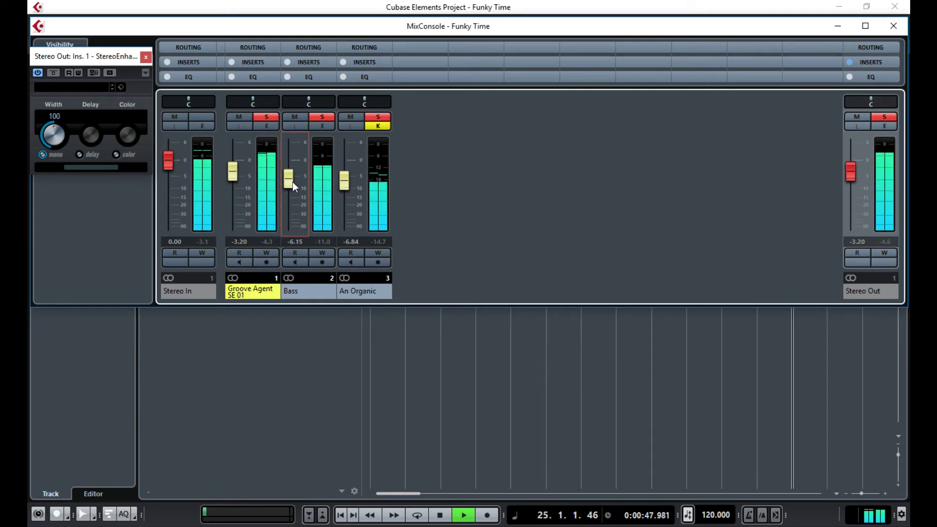
pyautogui.click(342, 186)
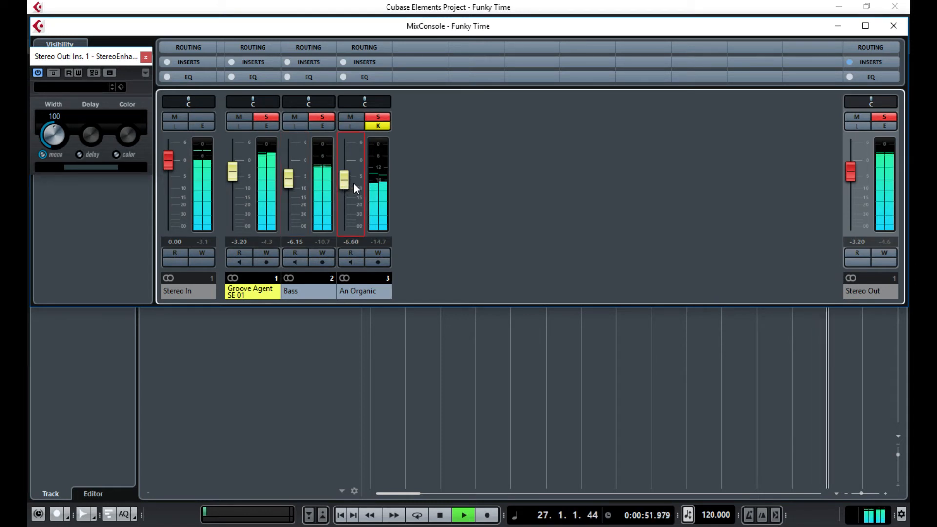
pyautogui.scroll(2, 351, 184)
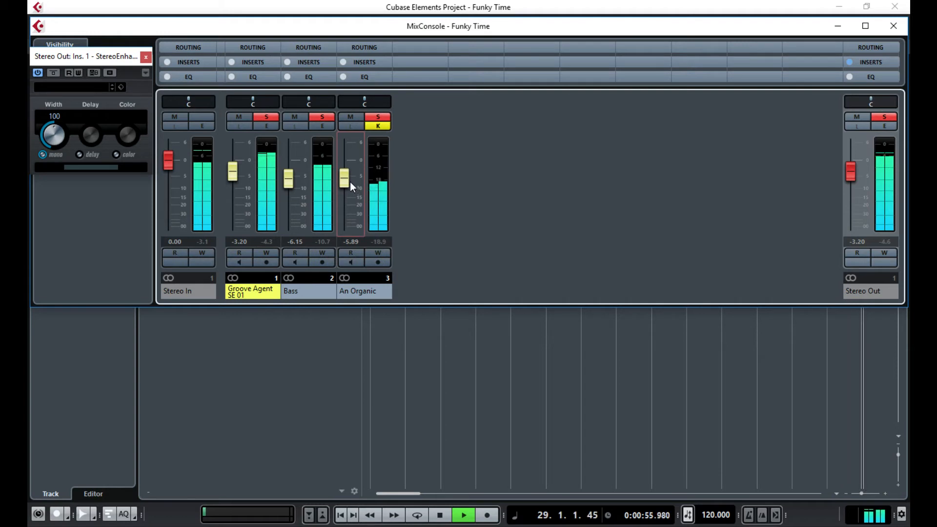
pyautogui.scroll(1, 353, 181)
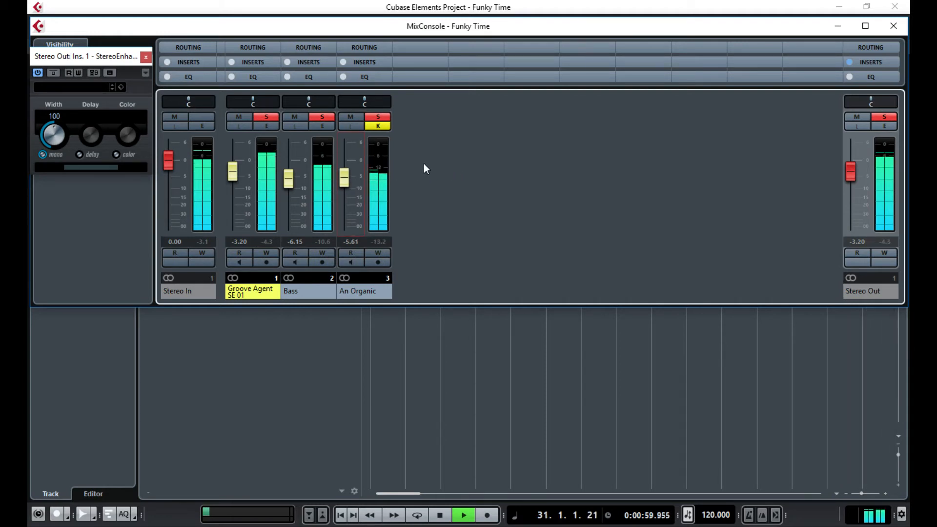
# - Widen the StereoEnhancer to width 150, compare it in mono, then stop
pyautogui.click(43, 154)
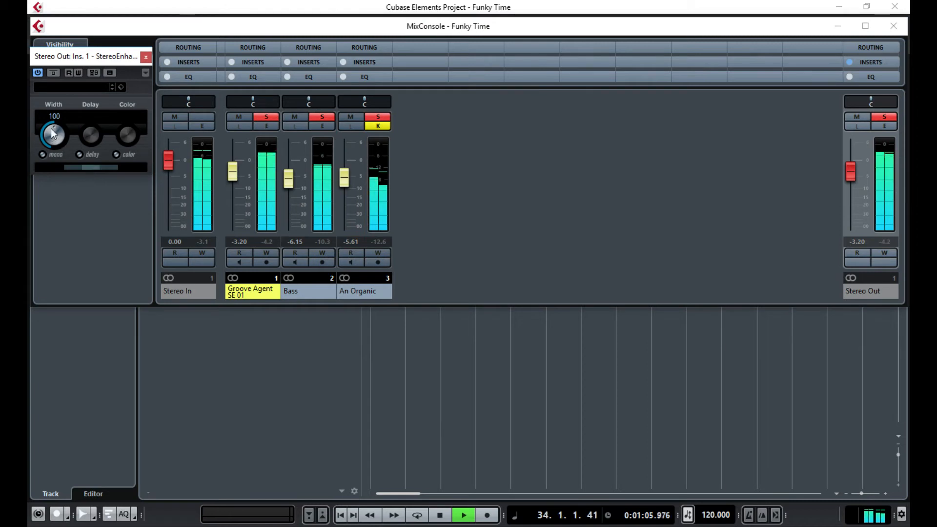
pyautogui.moveTo(46, 136); pyautogui.dragTo(47, 107)
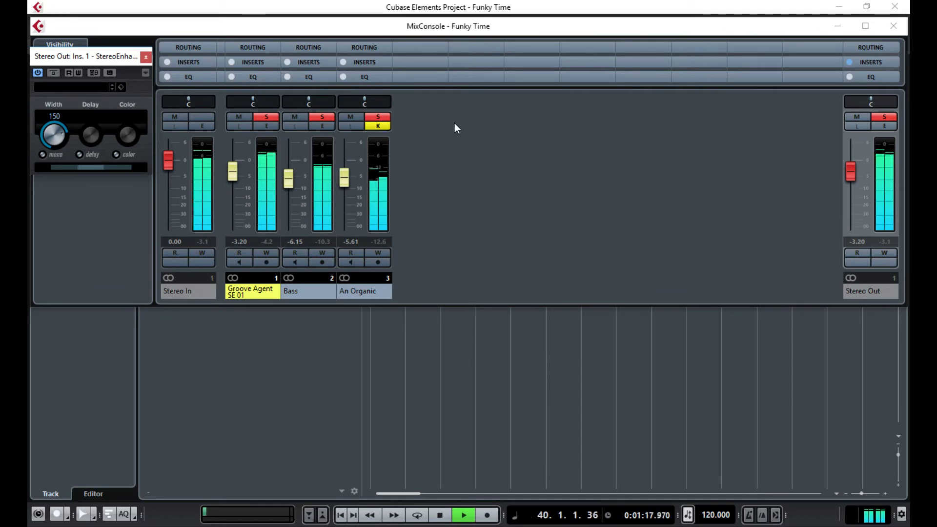
pyautogui.click(43, 155)
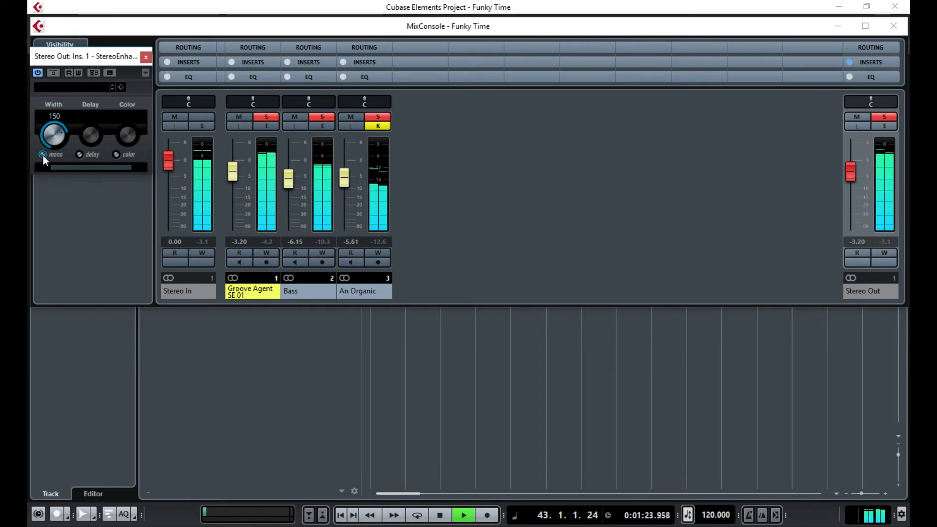
pyautogui.press('space')
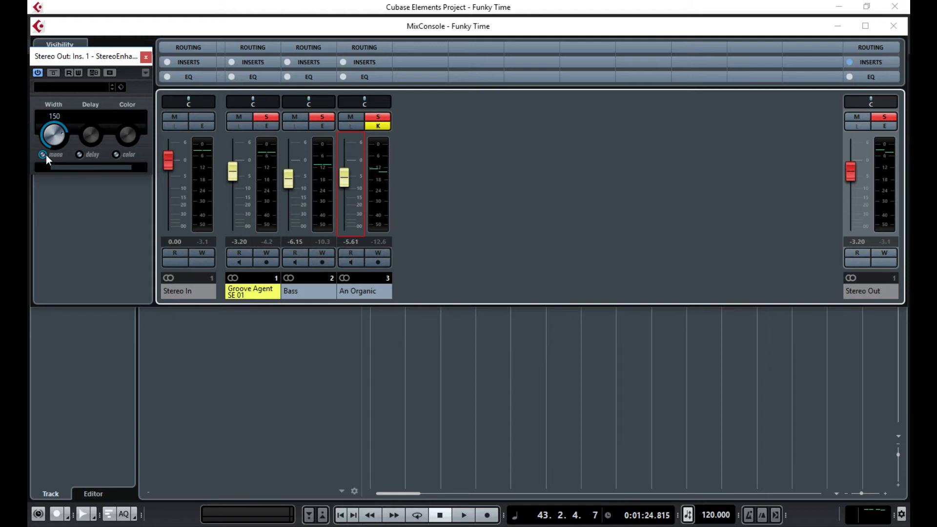
# - Switch the mono check back off and restart playback
pyautogui.click(41, 155)
pyautogui.click(486, 184)
pyautogui.press('space')
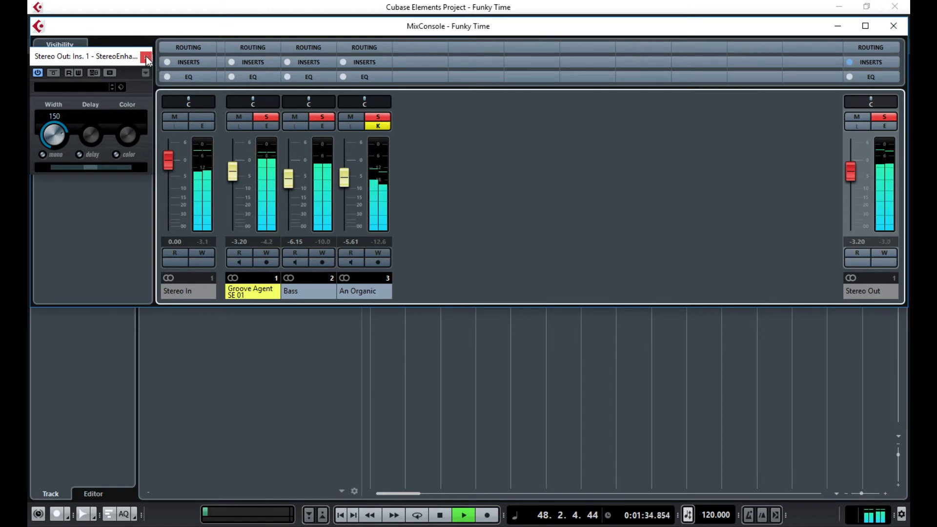
# - Close the MixConsole, stop playback, and add one instrument track with Massive from the VST Instruments rack
pyautogui.click(894, 25)
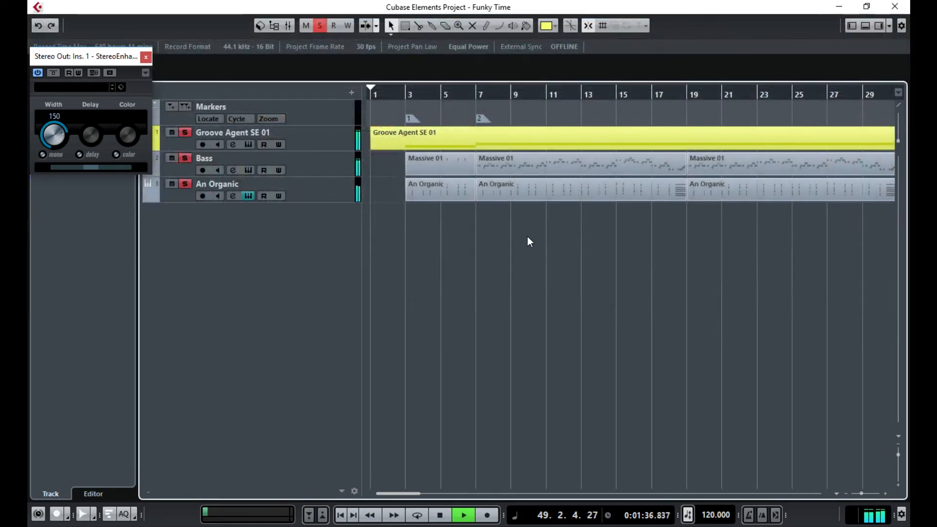
pyautogui.press('space')
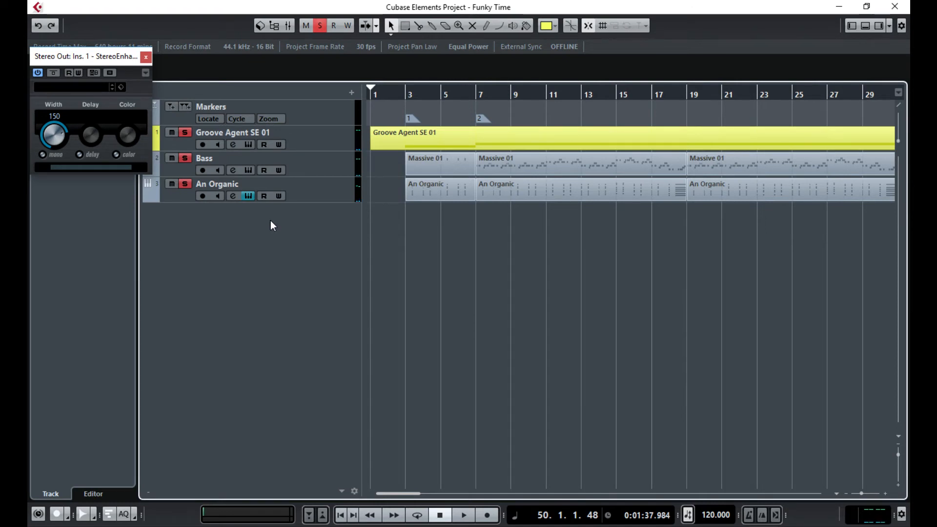
pyautogui.click(879, 25)
pyautogui.click(782, 106)
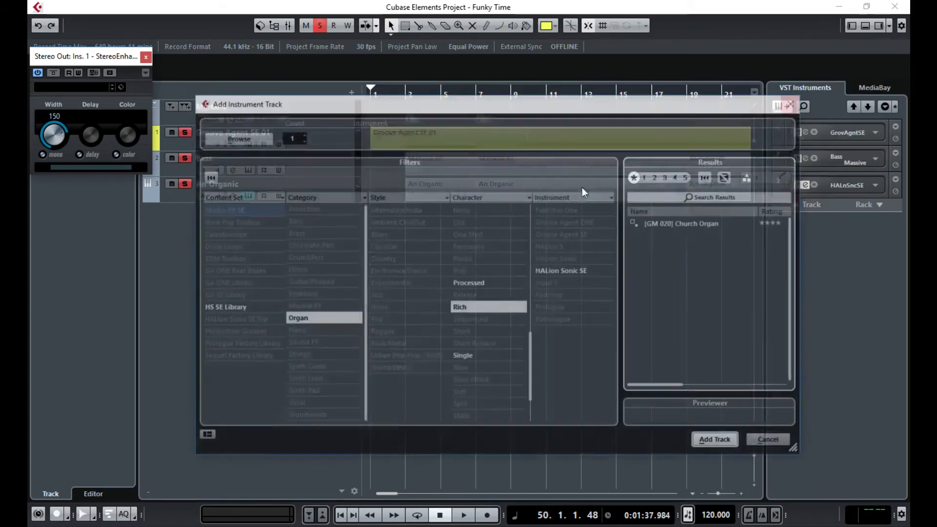
pyautogui.click(239, 138)
pyautogui.click(364, 137)
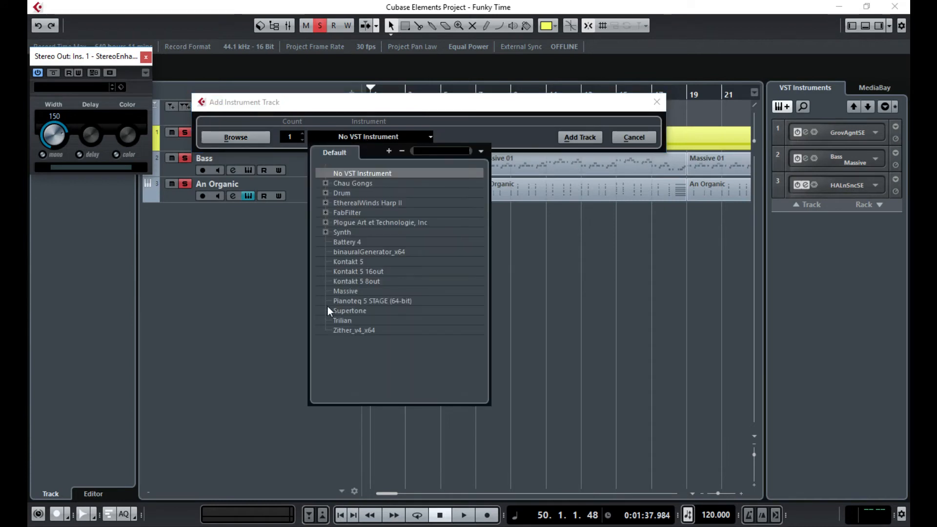
pyautogui.click(348, 291)
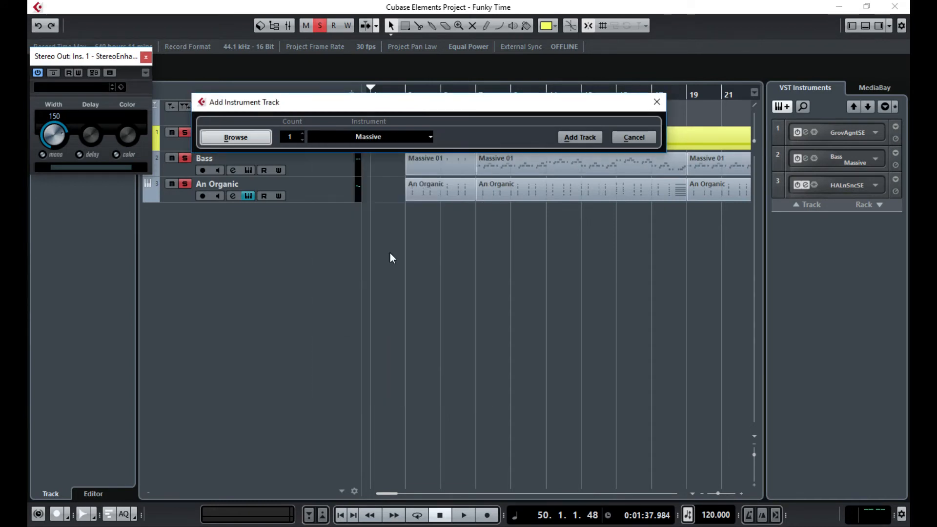
pyautogui.click(584, 137)
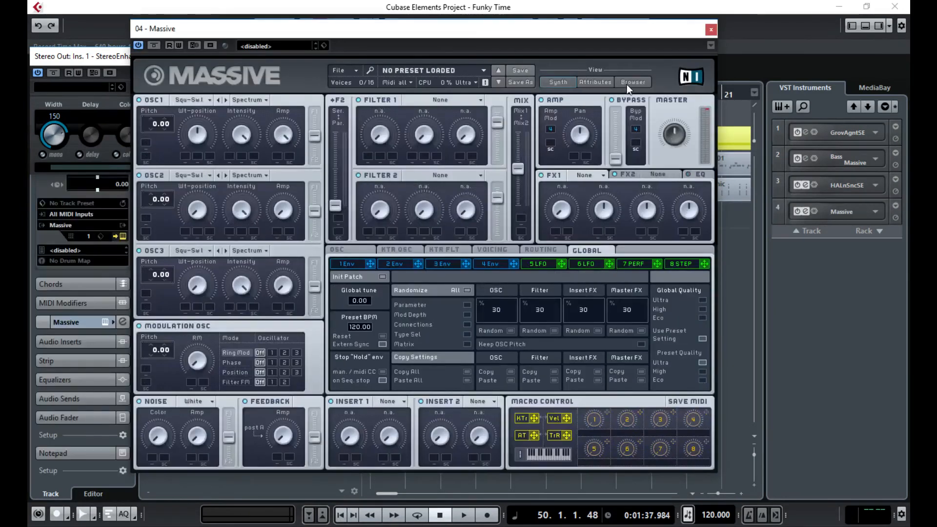
# - Load Massive's Cepheid Variable preset from Plucked Strings, then deactivate all track solos
pyautogui.click(632, 83)
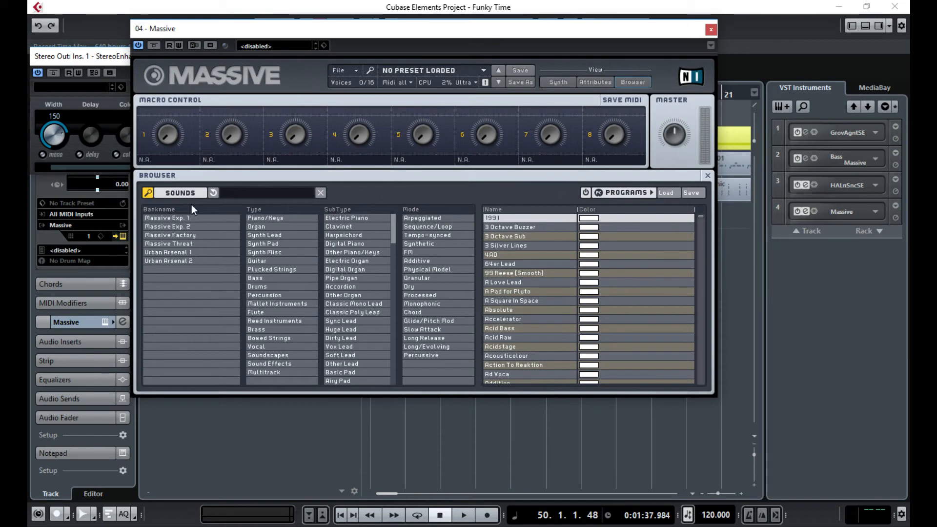
pyautogui.click(238, 193)
pyautogui.write('plucky')
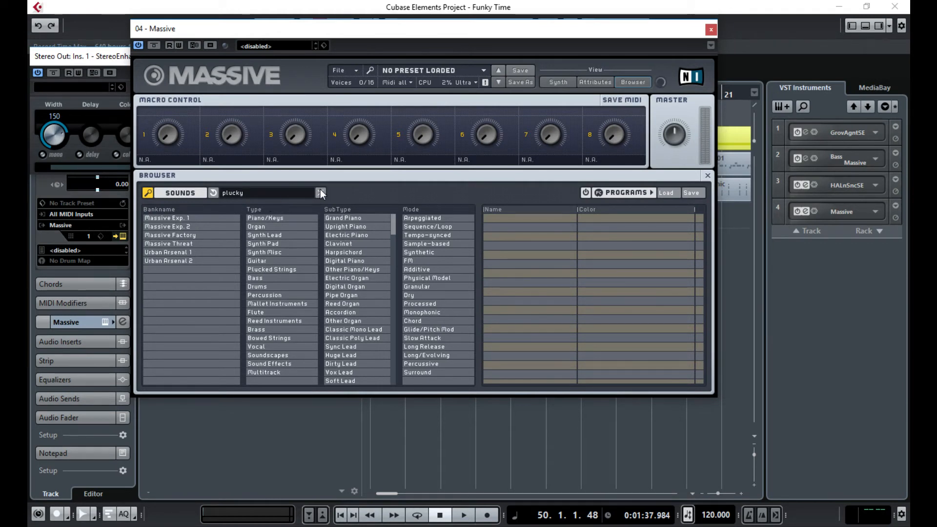
pyautogui.click(321, 192)
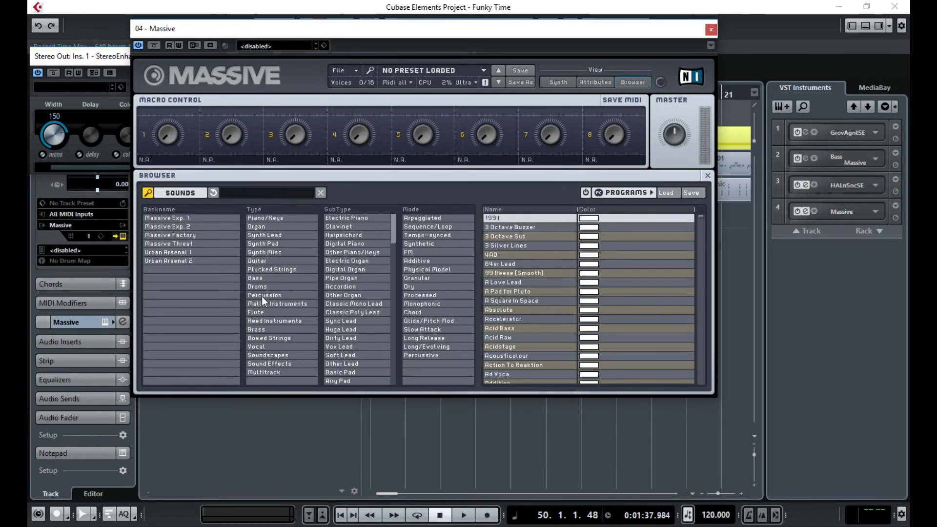
pyautogui.click(267, 270)
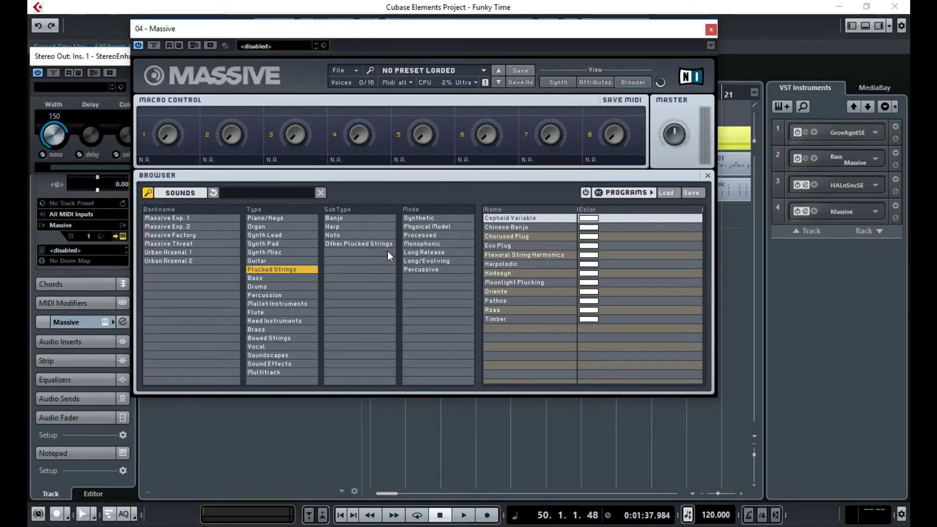
pyautogui.click(510, 218)
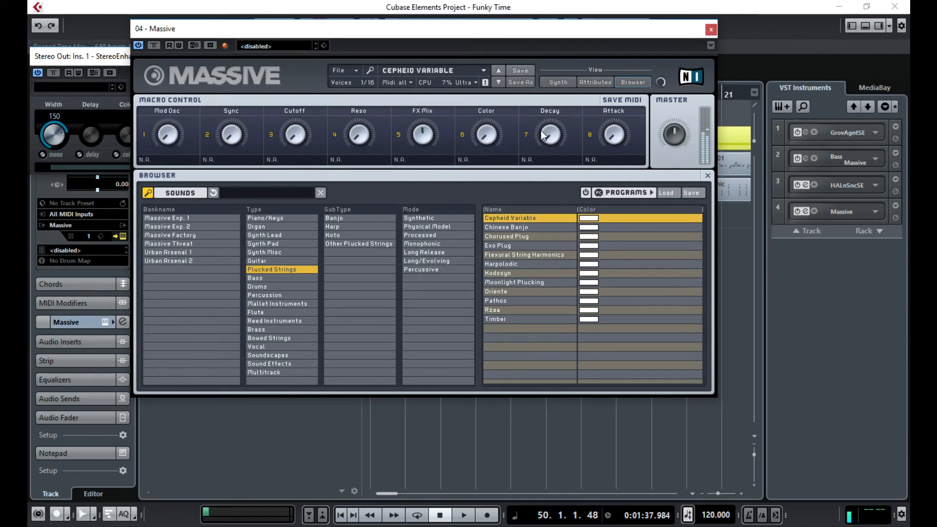
pyautogui.moveTo(640, 33); pyautogui.dragTo(631, 277)
pyautogui.click(321, 22)
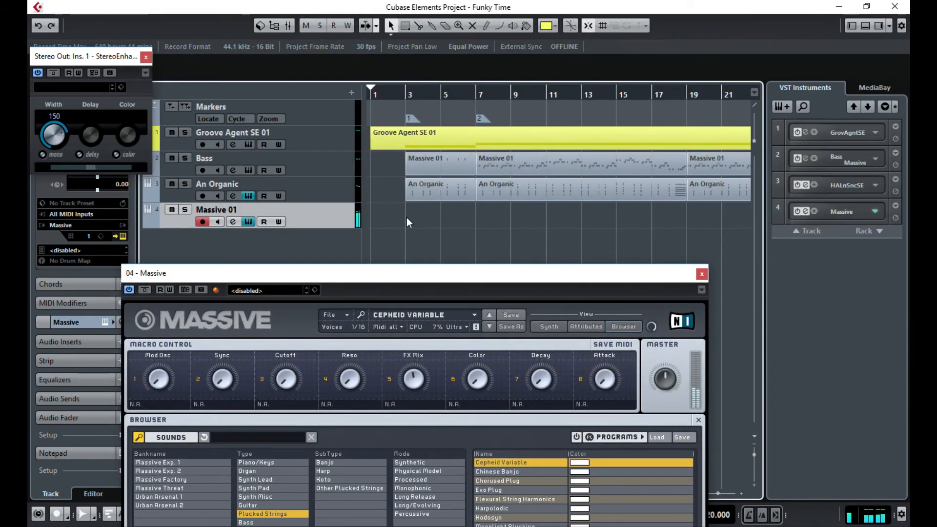
# - Audition the Chinese Banjo and Chorused Plug presets while playing from bar 7
pyautogui.moveTo(582, 272); pyautogui.dragTo(586, 134)
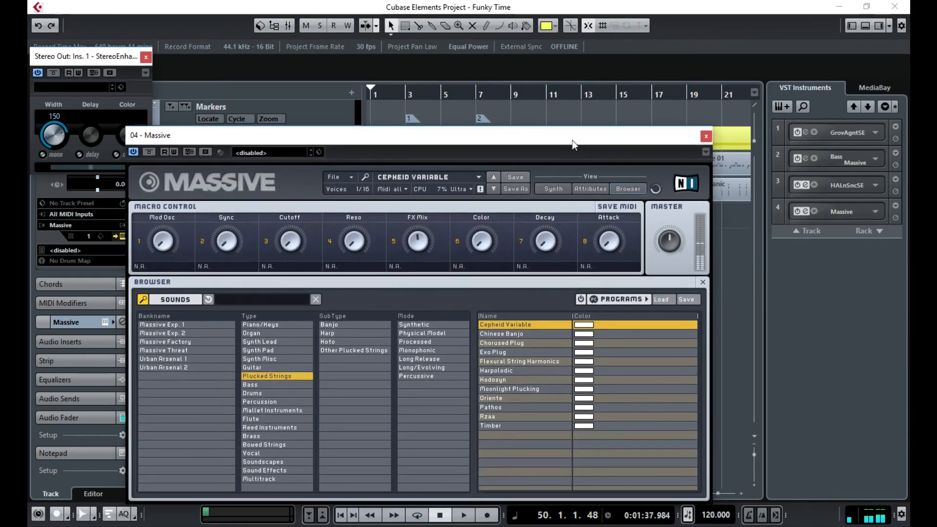
pyautogui.click(503, 336)
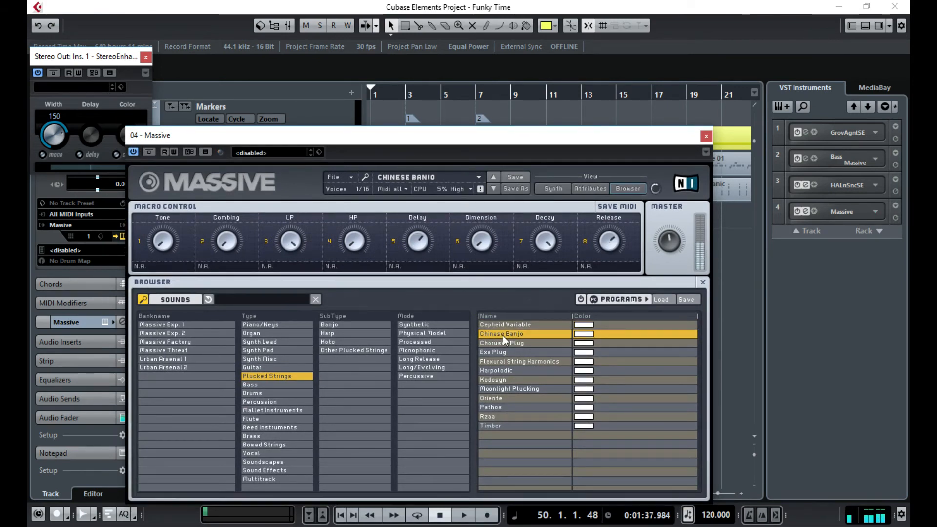
pyautogui.click(508, 345)
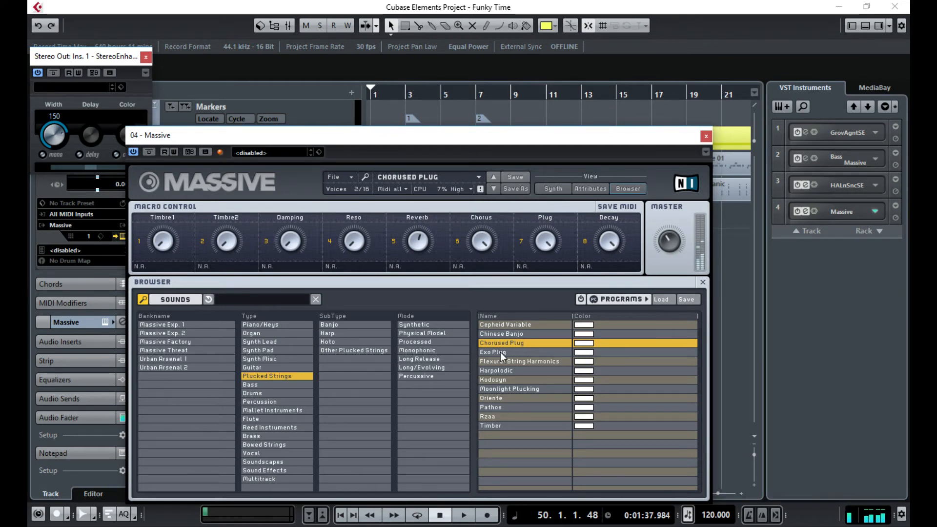
pyautogui.click(473, 98)
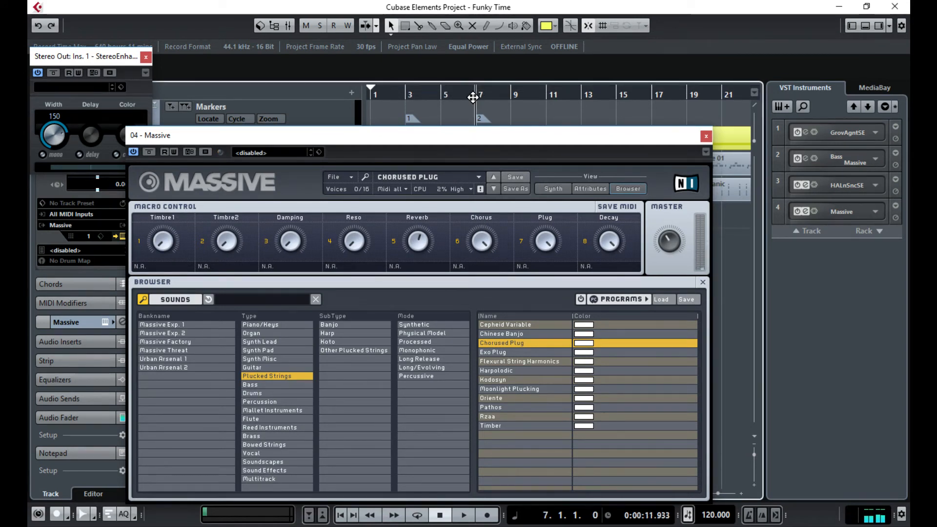
pyautogui.press('space')
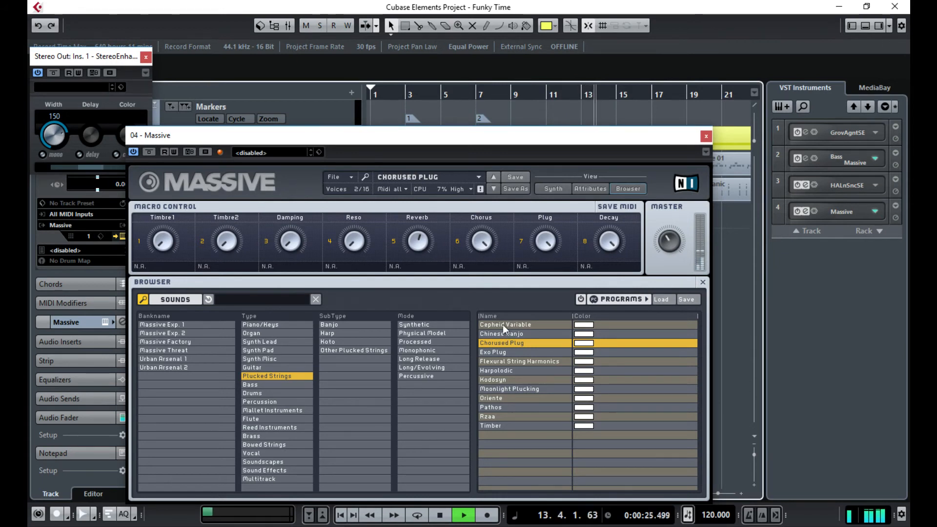
# - Compare Exo Plug against Chorused Plug, keep Exo Plug, and close the Massive window
pyautogui.click(499, 354)
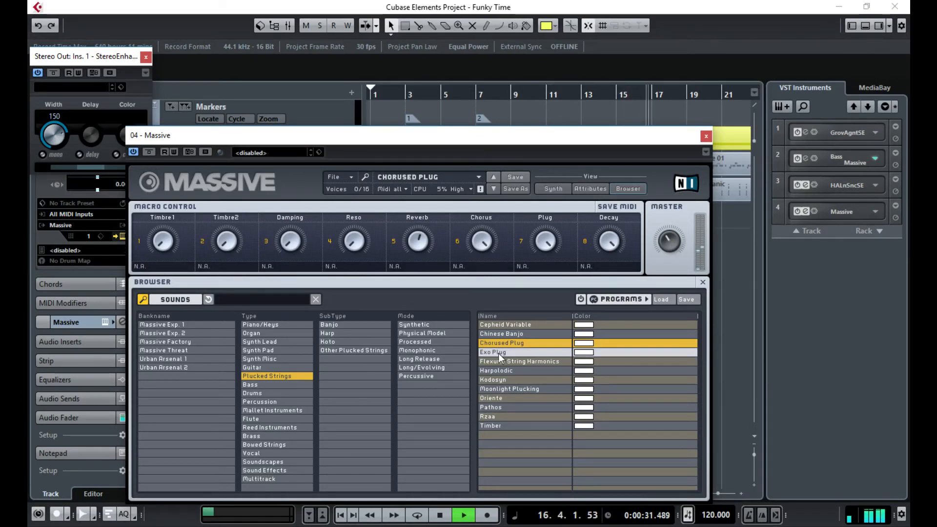
pyautogui.press('space')
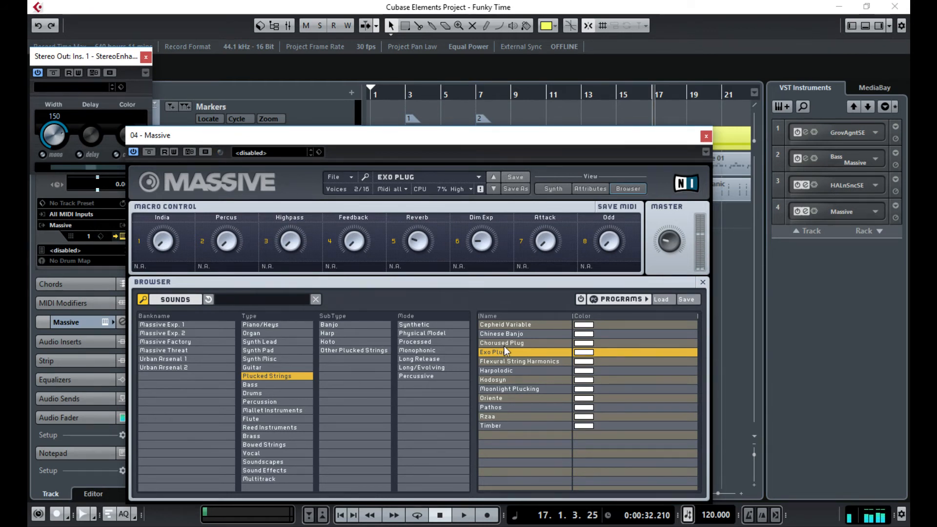
pyautogui.click(504, 347)
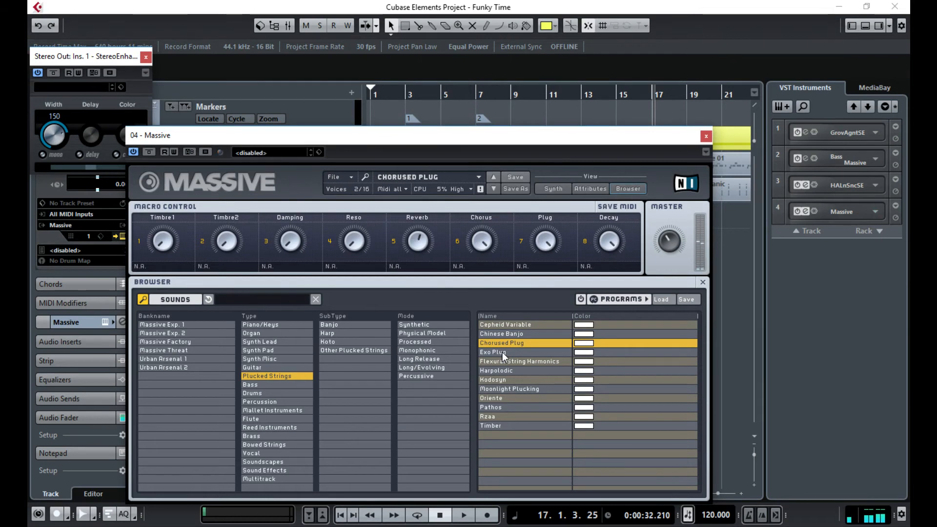
pyautogui.click(503, 353)
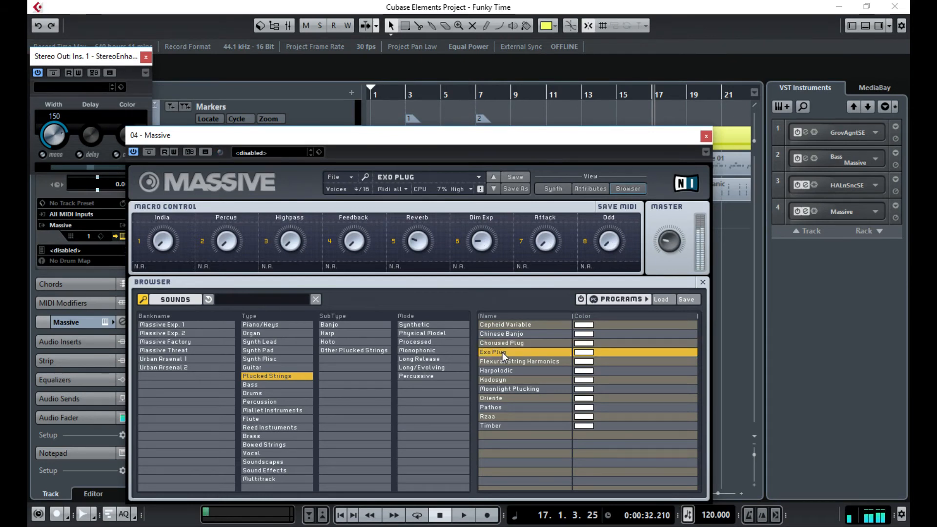
pyautogui.press('space')
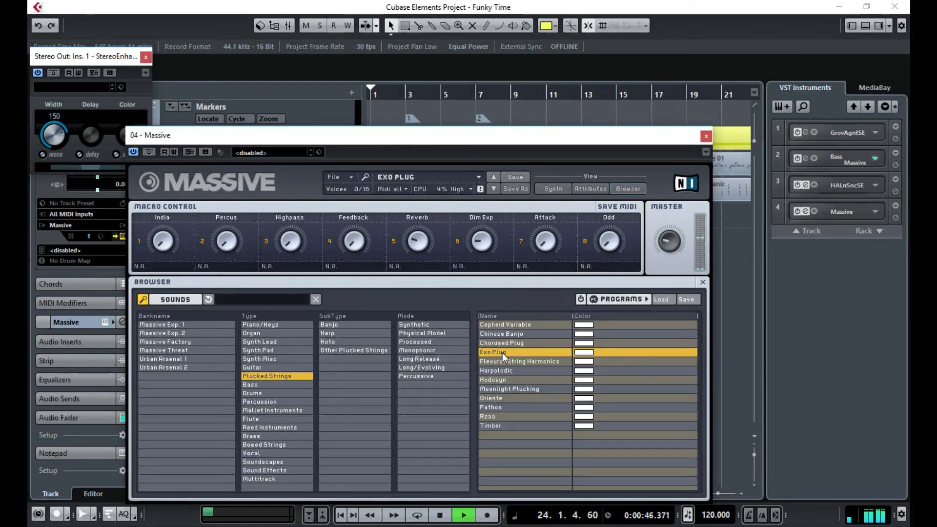
pyautogui.press('space')
pyautogui.click(706, 137)
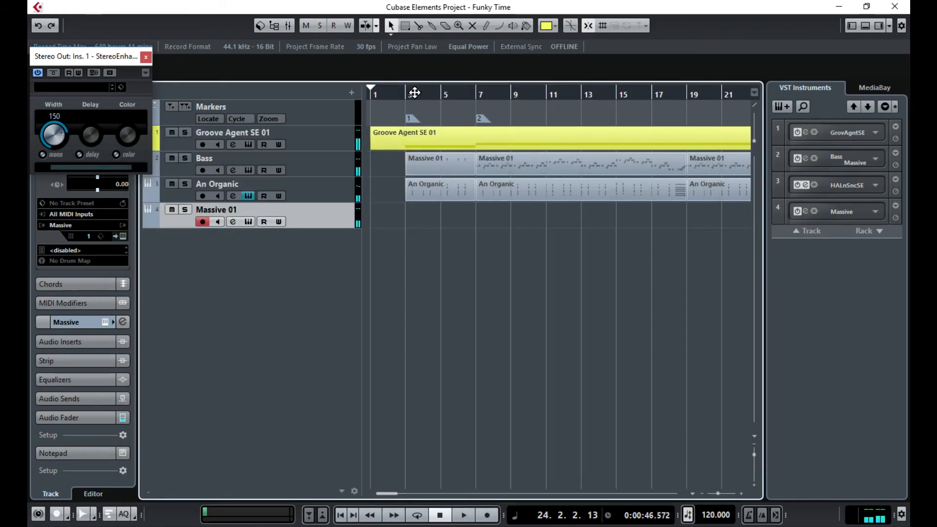
# - Record a new part on the Massive 01 track starting from bar 6
pyautogui.click(457, 95)
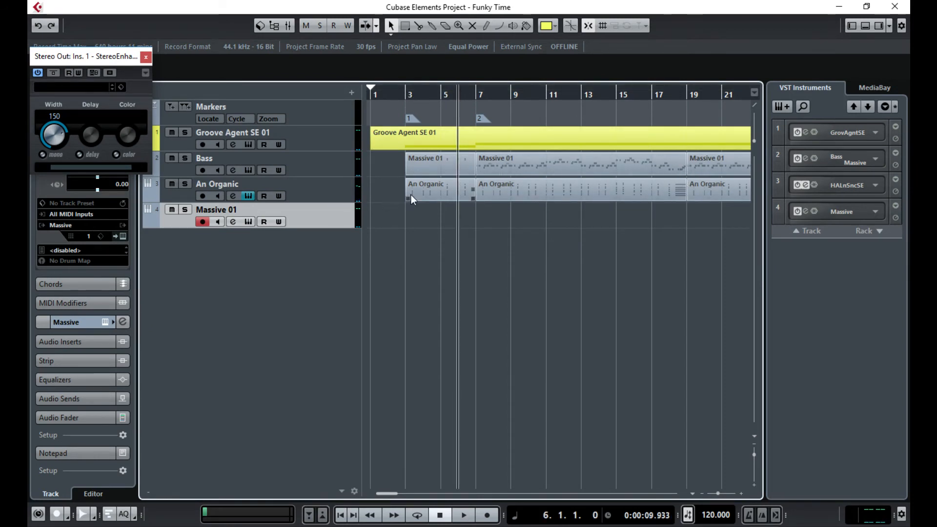
pyautogui.click(490, 516)
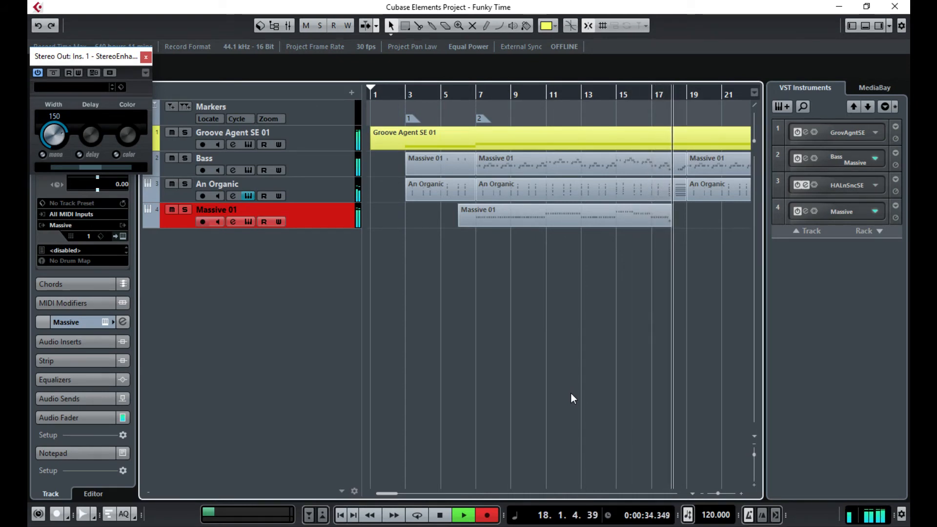
# - Stop recording, open the Massive 01 part in the Key Editor and select all notes
pyautogui.press('space')
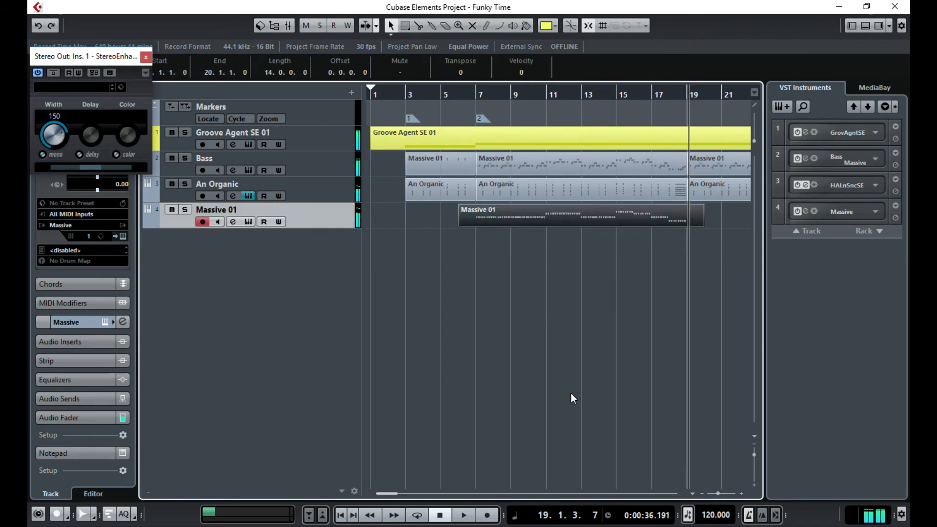
pyautogui.doubleClick(545, 225)
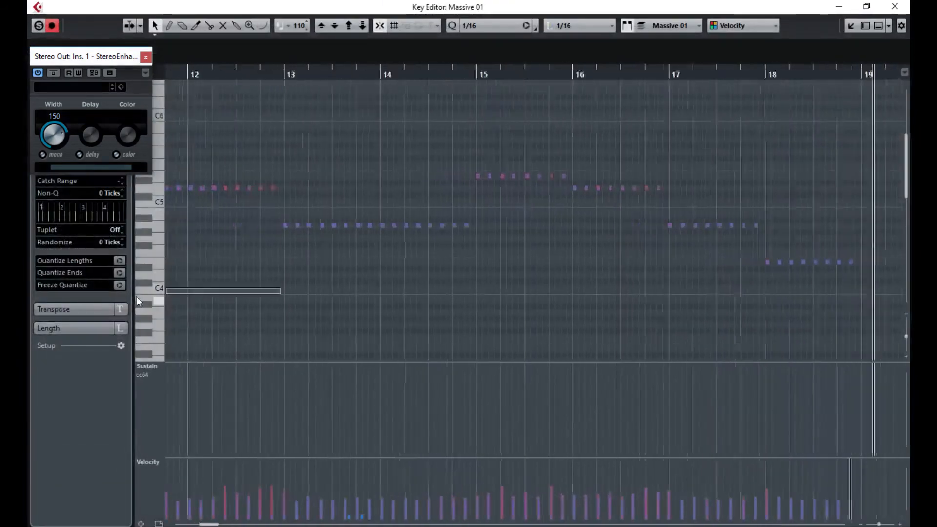
pyautogui.hotkey('ctrl', 'a')
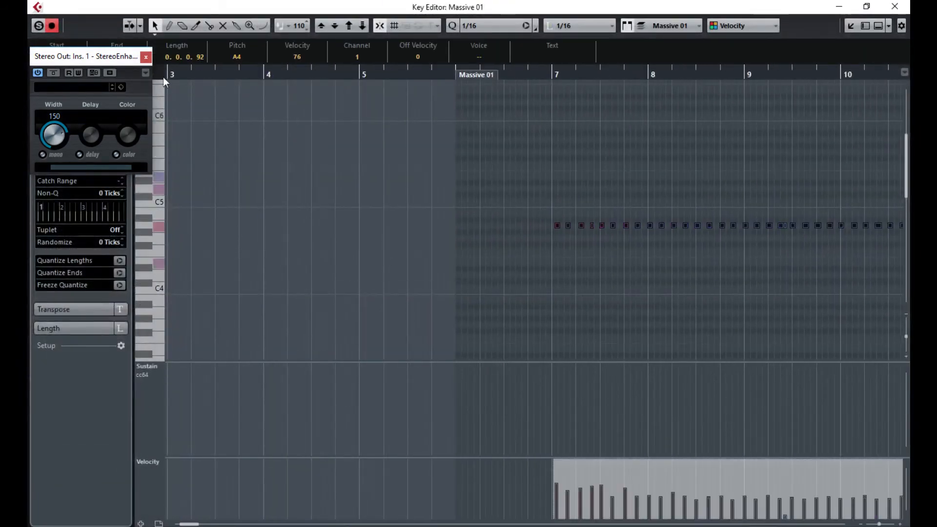
pyautogui.moveTo(108, 59); pyautogui.dragTo(269, 105)
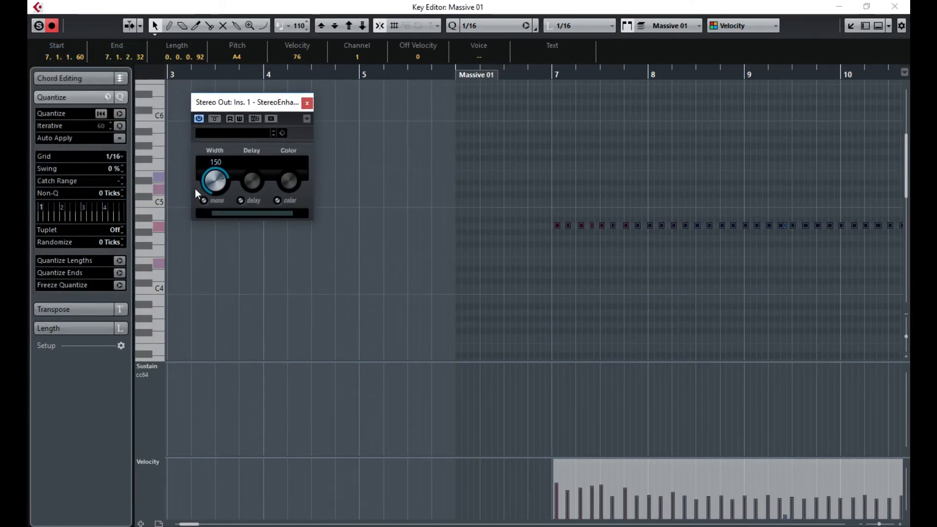
# - Quantize the notes to a 1/8 grid and set their velocity to 110
pyautogui.click(120, 156)
pyautogui.click(149, 209)
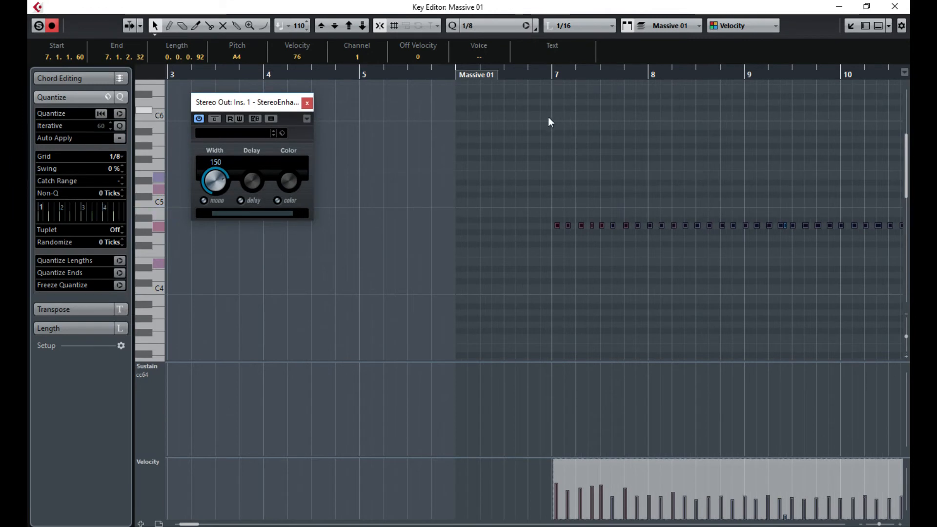
pyautogui.press('q')
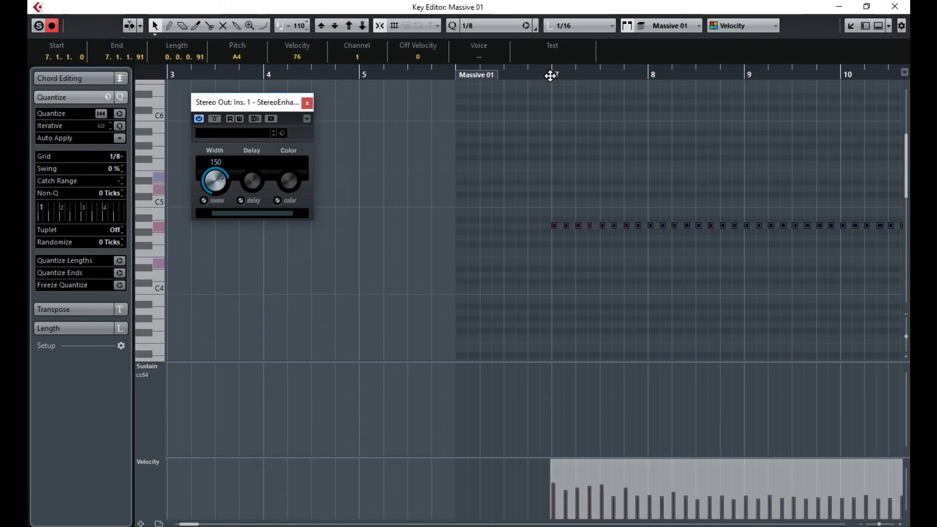
pyautogui.press('space')
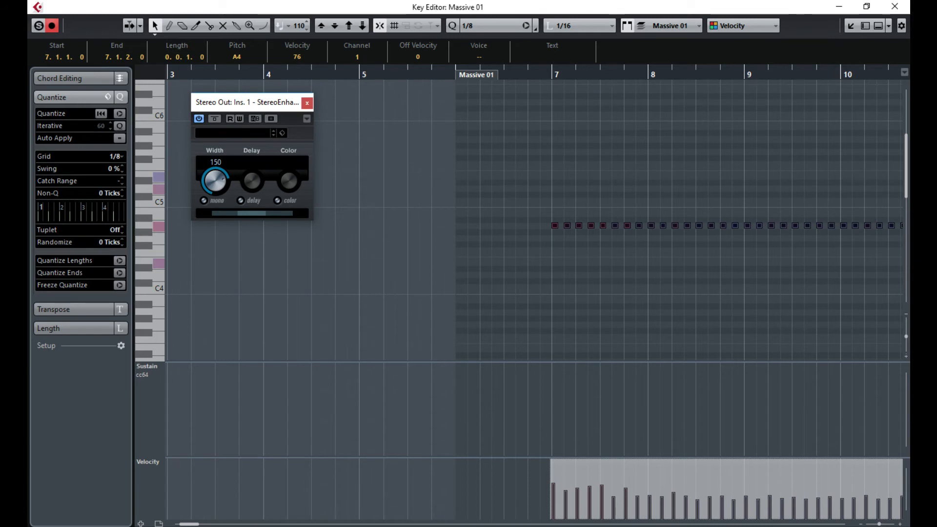
pyautogui.hotkey('ctrl', 'z')
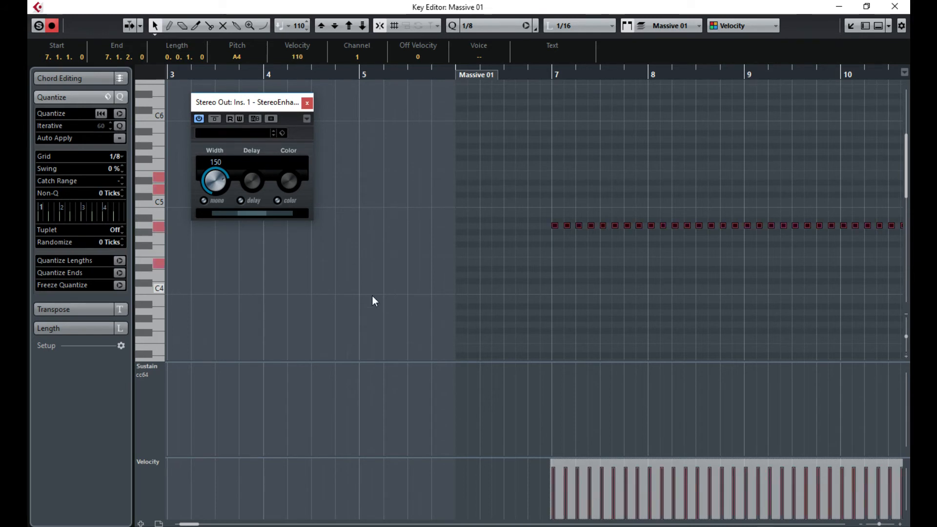
# - Apply velocity 30 to all Massive 01 notes
pyautogui.click(558, 303)
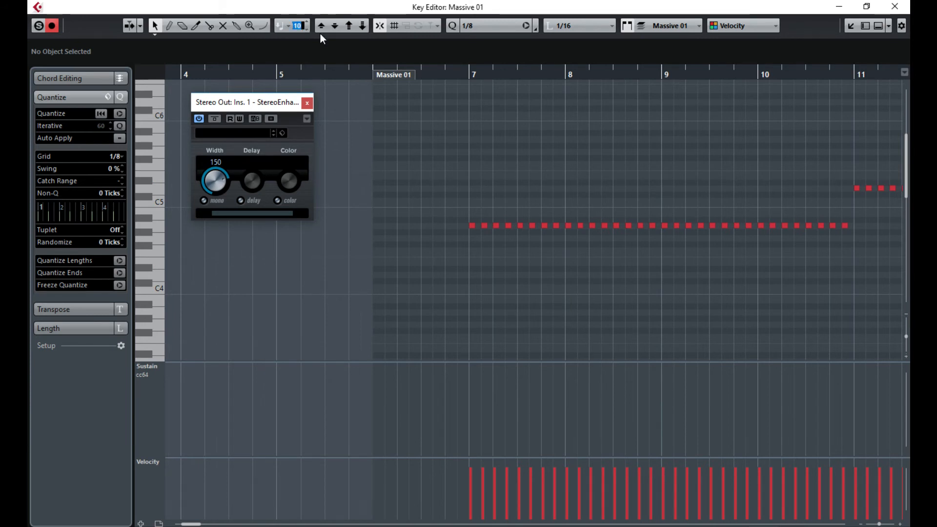
pyautogui.write('30')
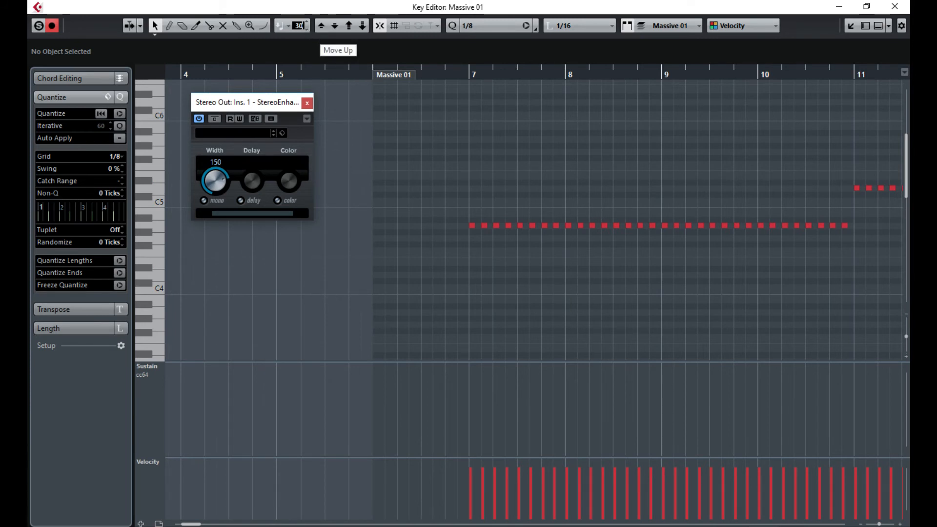
pyautogui.press('Return')
pyautogui.hotkey('ctrl', 'a')
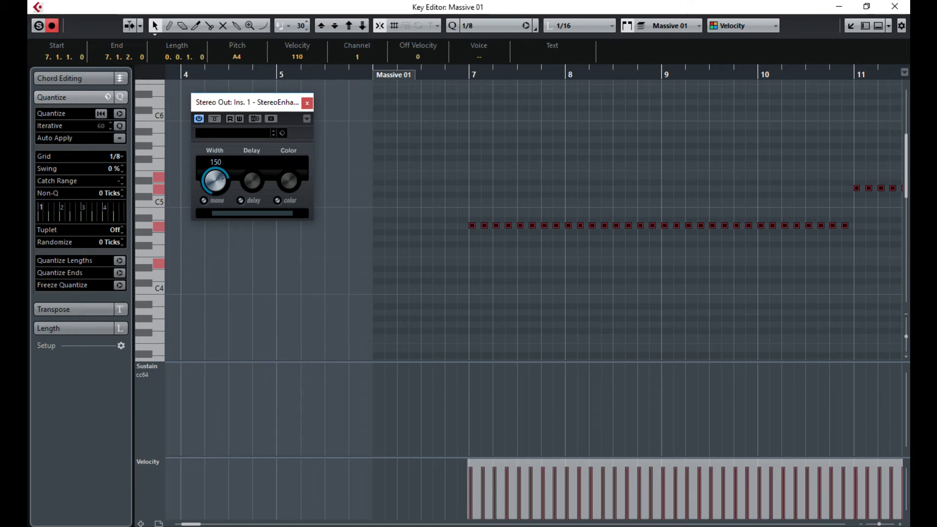
pyautogui.hotkey('ctrl', 'z')
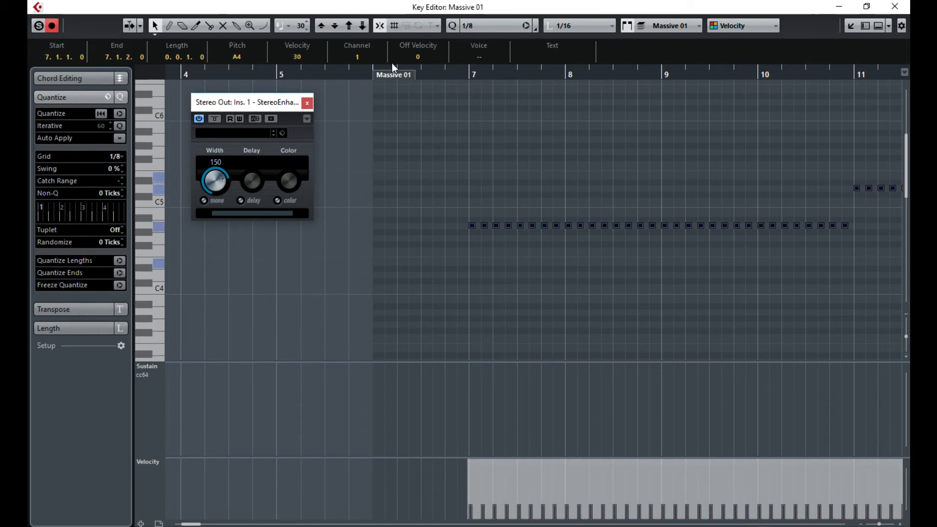
# - Deselect the notes, play back the quieter part, and close the Key Editor
pyautogui.click(557, 352)
pyautogui.press('space')
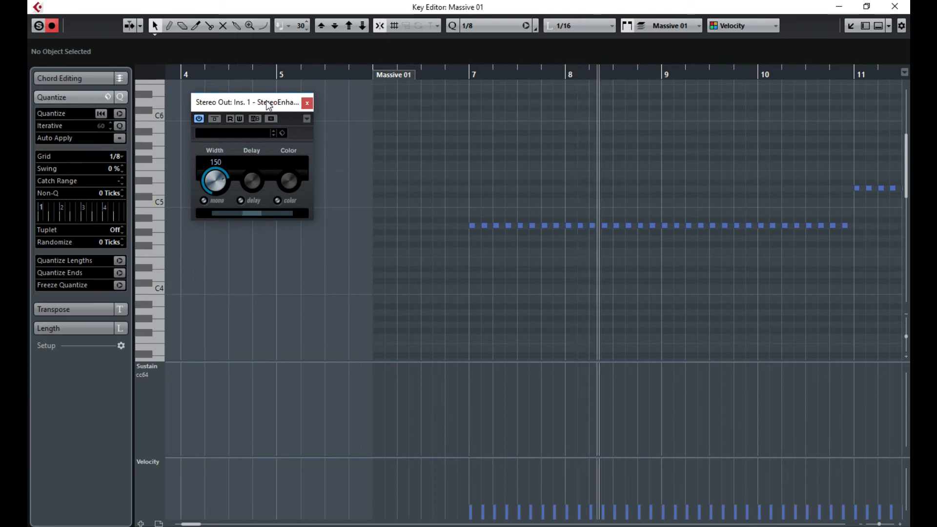
pyautogui.moveTo(268, 103); pyautogui.dragTo(110, 78)
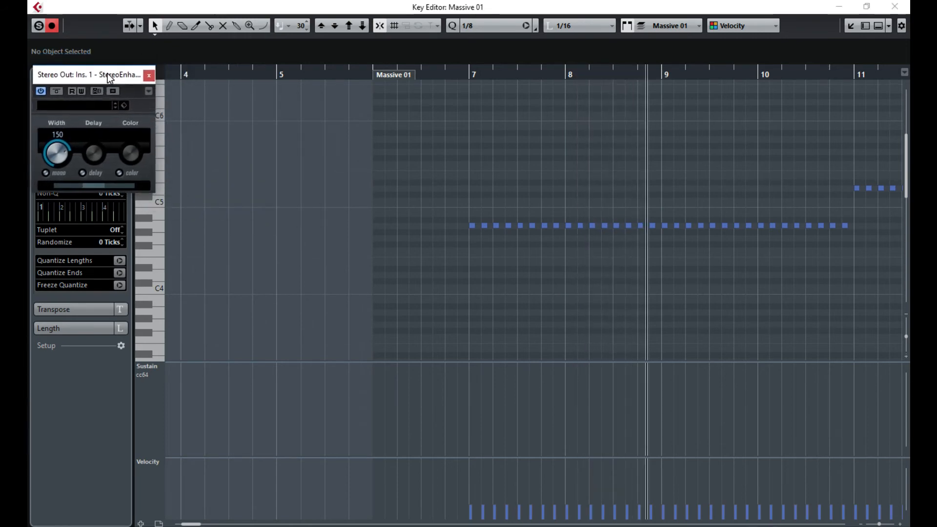
pyautogui.click(895, 6)
# - Reopen the Massive 01 part in the Key Editor to inspect it, then close it
pyautogui.doubleClick(586, 211)
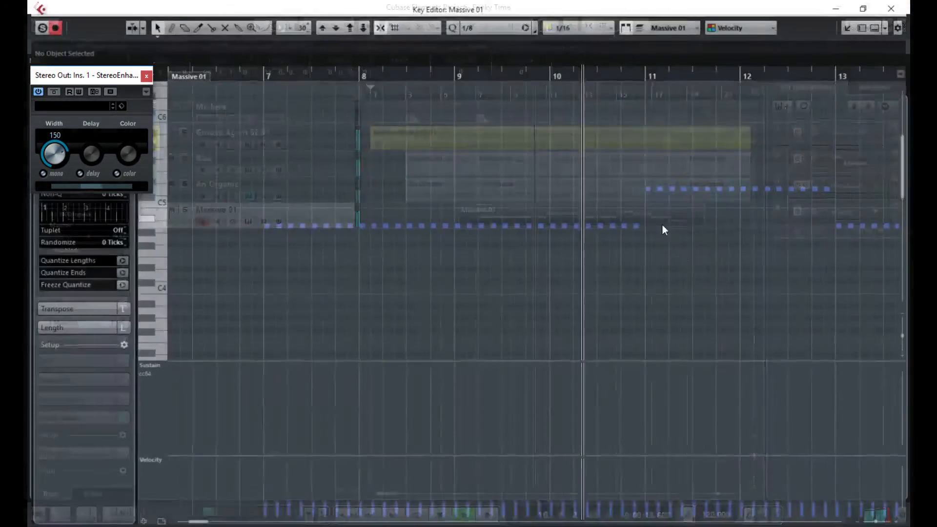
pyautogui.moveTo(910, 288); pyautogui.dragTo(909, 287)
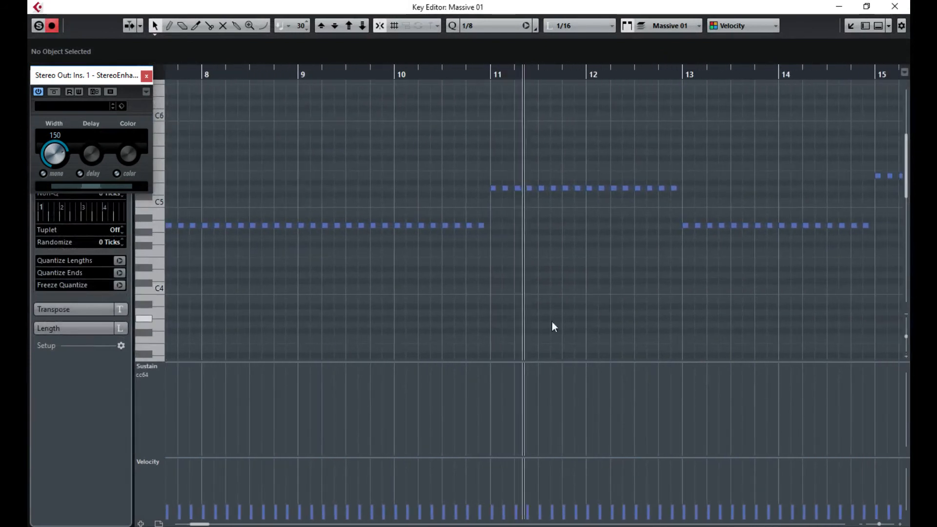
pyautogui.moveTo(199, 525); pyautogui.dragTo(212, 524)
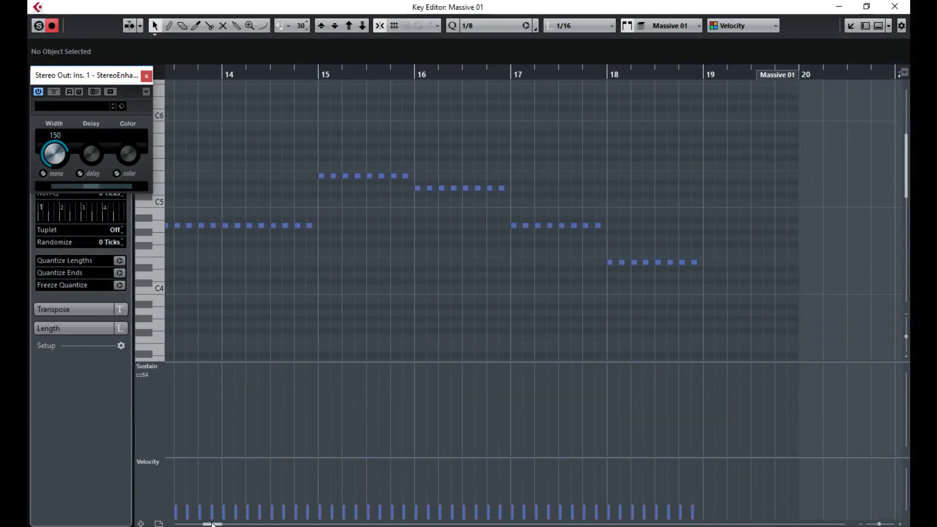
pyautogui.click(895, 6)
# - Trim the Massive 01 part to run from bar 7 to bar 19
pyautogui.moveTo(462, 223); pyautogui.dragTo(478, 224)
pyautogui.moveTo(702, 225); pyautogui.dragTo(686, 226)
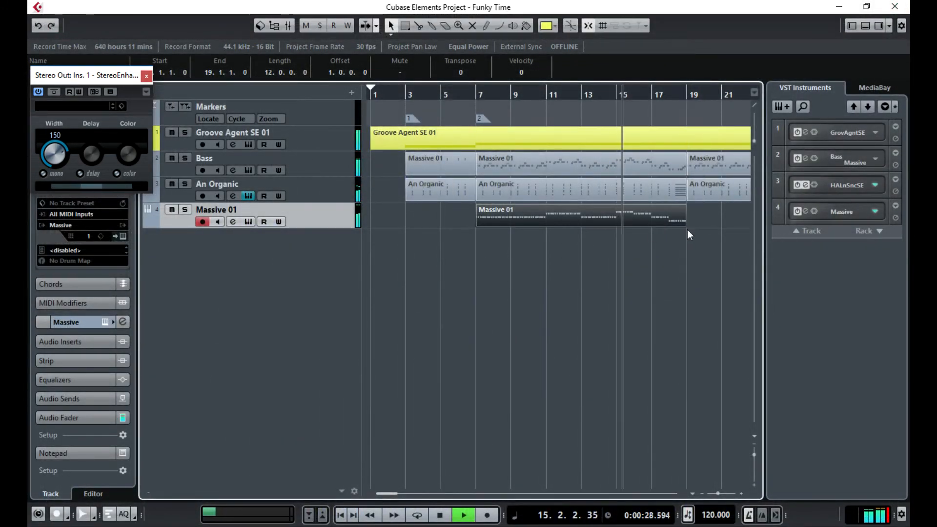
pyautogui.moveTo(748, 247); pyautogui.dragTo(811, 261)
pyautogui.moveTo(350, 262); pyautogui.dragTo(520, 256)
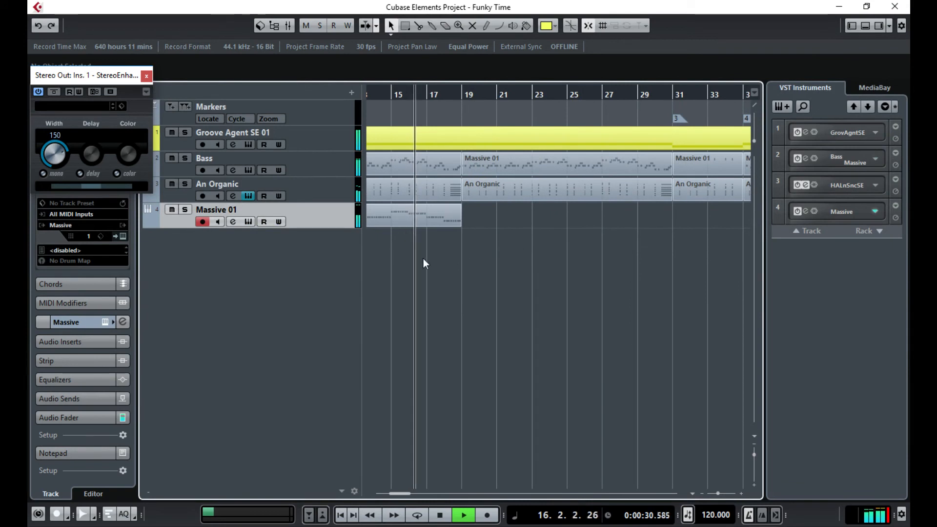
pyautogui.click(404, 220)
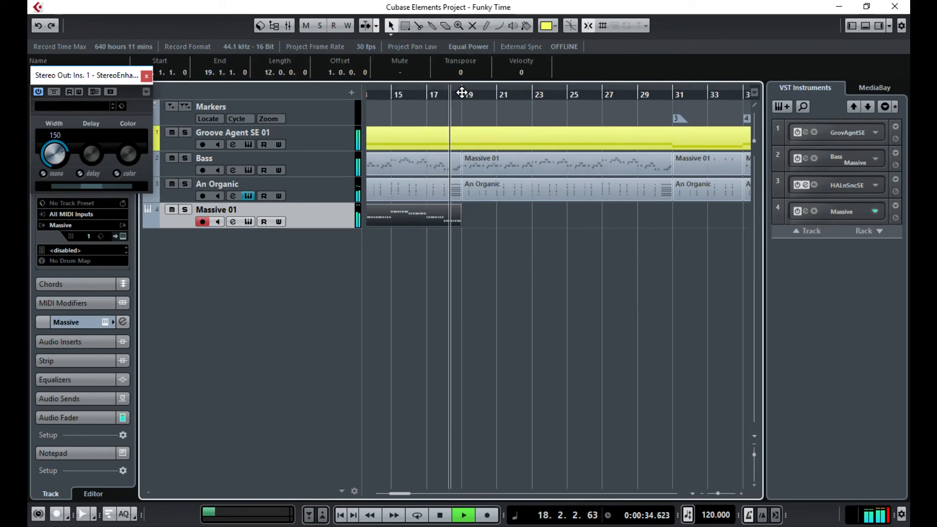
# - Play from bar 17 to check the part's end, then park the cursor at bar 19
pyautogui.press('space')
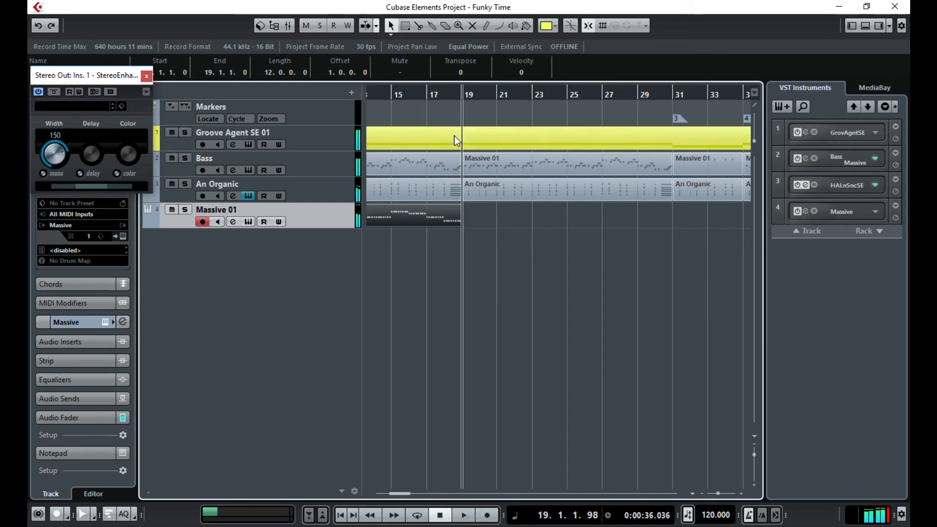
pyautogui.click(436, 99)
pyautogui.press('space')
pyautogui.doubleClick(447, 221)
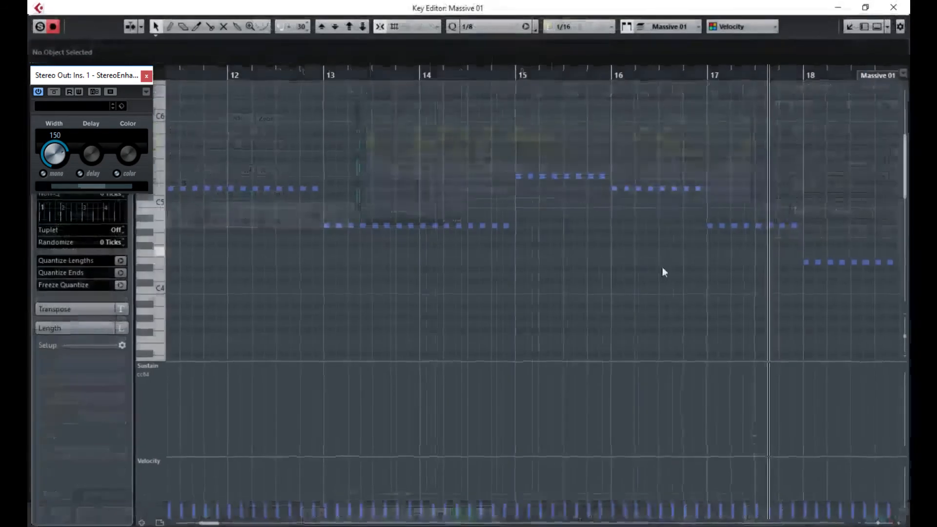
pyautogui.moveTo(731, 308); pyautogui.dragTo(801, 317)
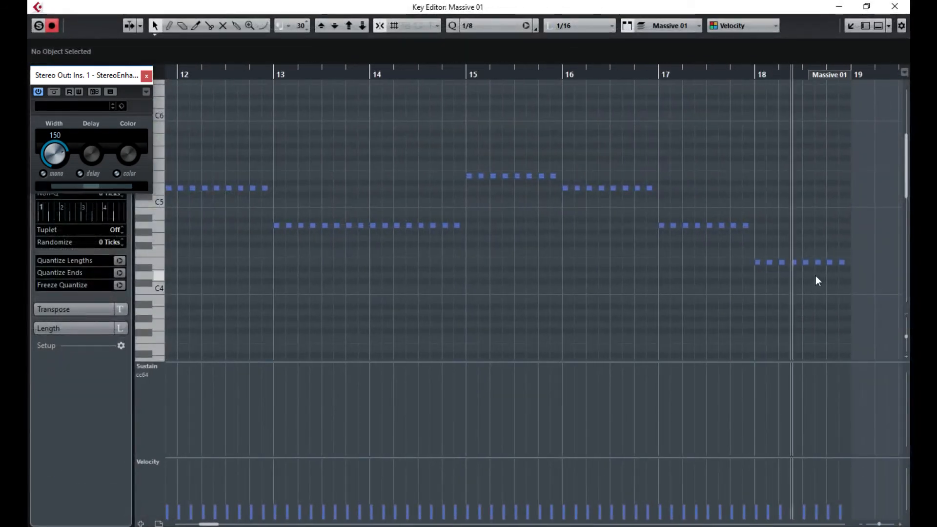
pyautogui.click(895, 7)
pyautogui.press('space')
pyautogui.click(470, 96)
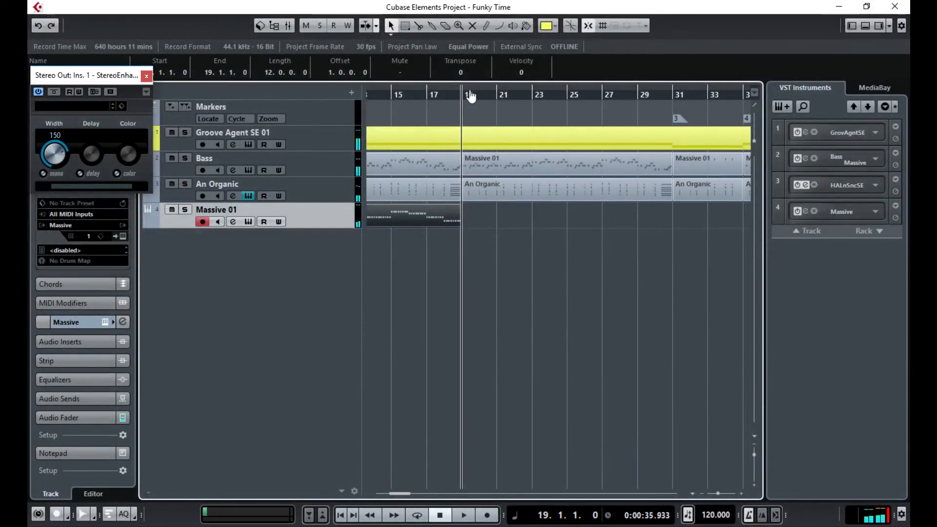
# - Duplicate the Massive 01 part after itself and play back around bar 30 to hear it
pyautogui.hotkey('ctrl', 'd')
pyautogui.press('space')
pyautogui.click(651, 97)
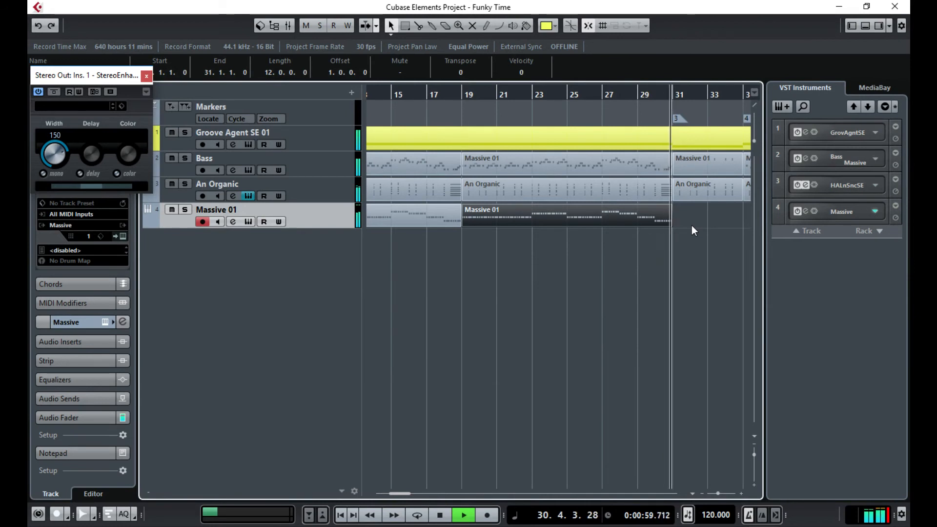
pyautogui.moveTo(683, 264); pyautogui.dragTo(518, 284)
pyautogui.press('space')
# - Paste Massive 01 copies at bars 35 and 47, and set locators from bar 7 to 19
pyautogui.click(475, 95)
pyautogui.hotkey('ctrl', 'v')
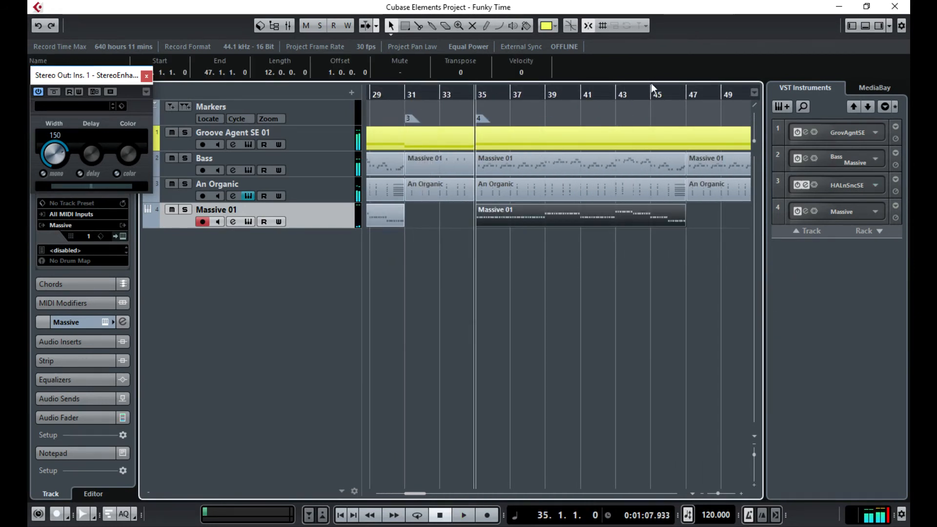
pyautogui.click(685, 95)
pyautogui.hotkey('ctrl', 'v')
pyautogui.moveTo(654, 272); pyautogui.dragTo(526, 298)
pyautogui.moveTo(477, 85)
pyautogui.mouseDown()
pyautogui.moveTo(699, 85)
pyautogui.moveTo(686, 86)
pyautogui.mouseUp()
# - Turn on Cycle to loop bars 7–19 and play from bar 7
pyautogui.click(481, 97)
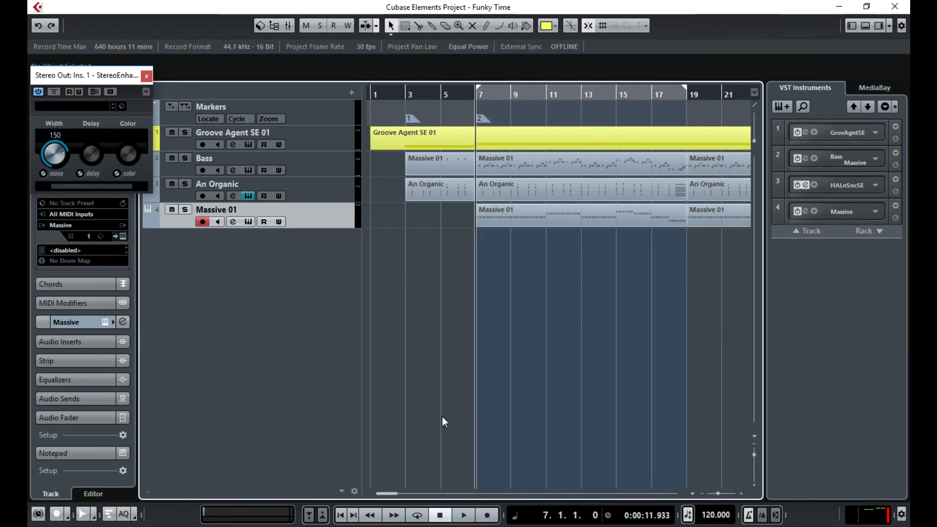
pyautogui.click(416, 513)
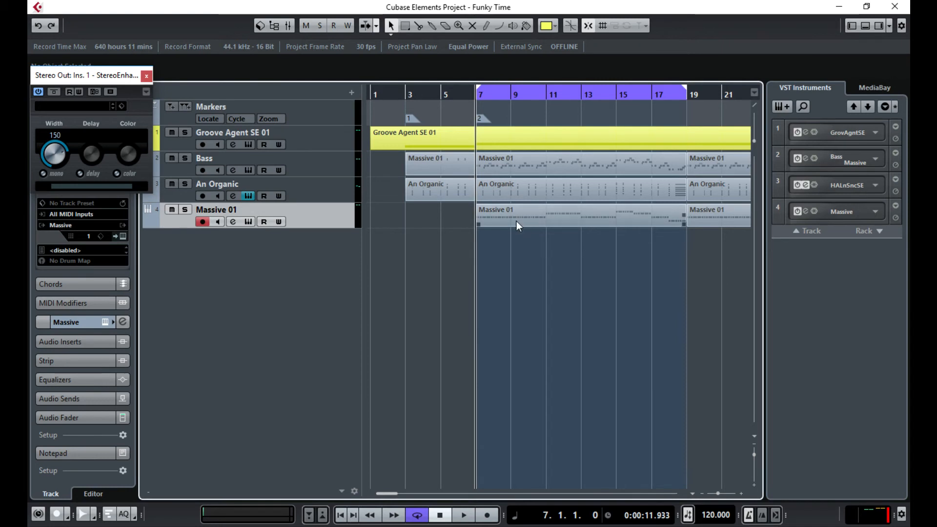
pyautogui.press('space')
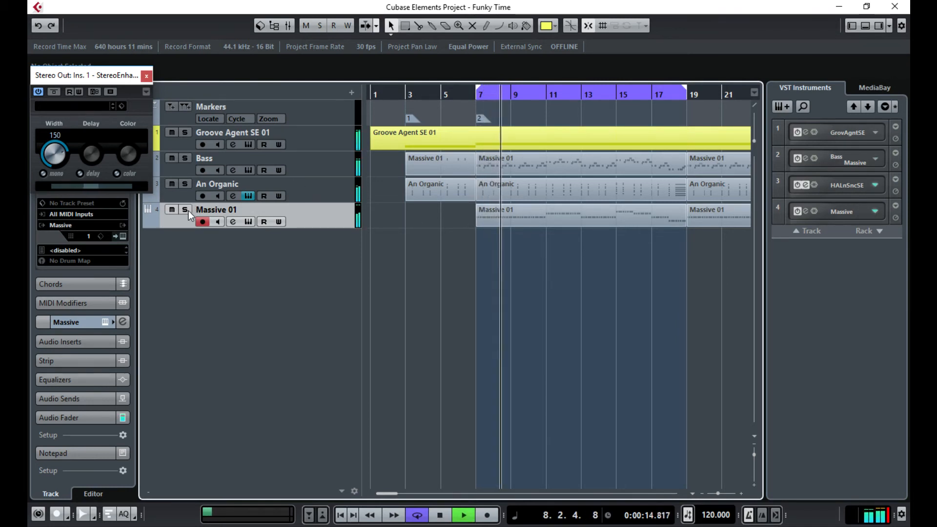
# - Show Massive's Synth view and slightly reduce the FX1 reverb size
pyautogui.click(122, 236)
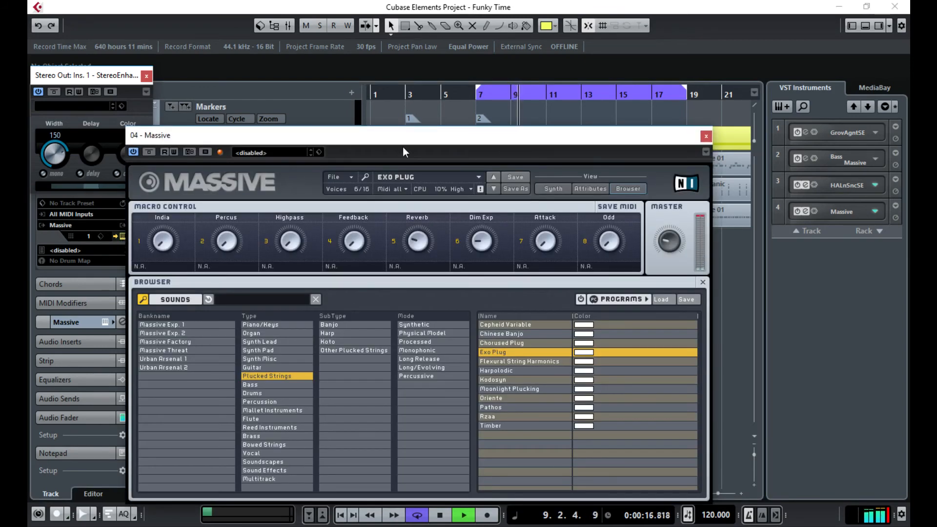
pyautogui.moveTo(405, 139); pyautogui.dragTo(439, 78)
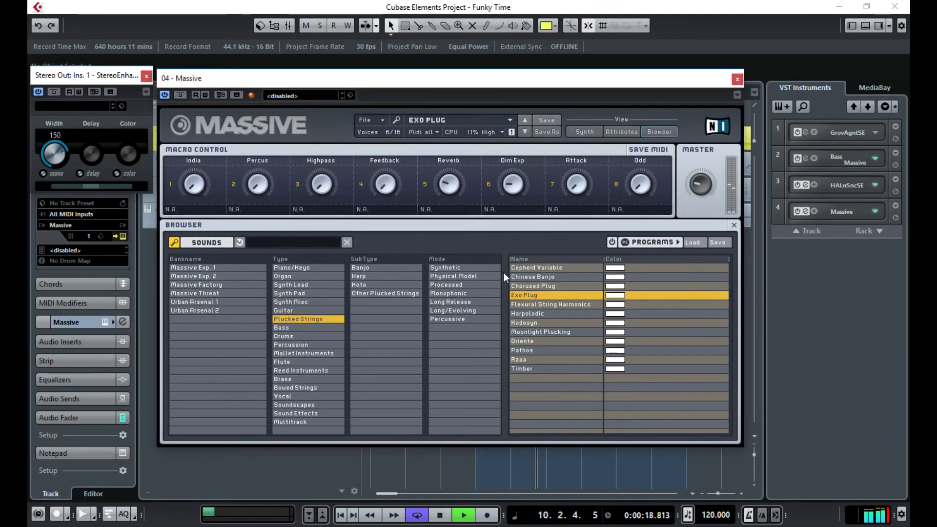
pyautogui.click(585, 131)
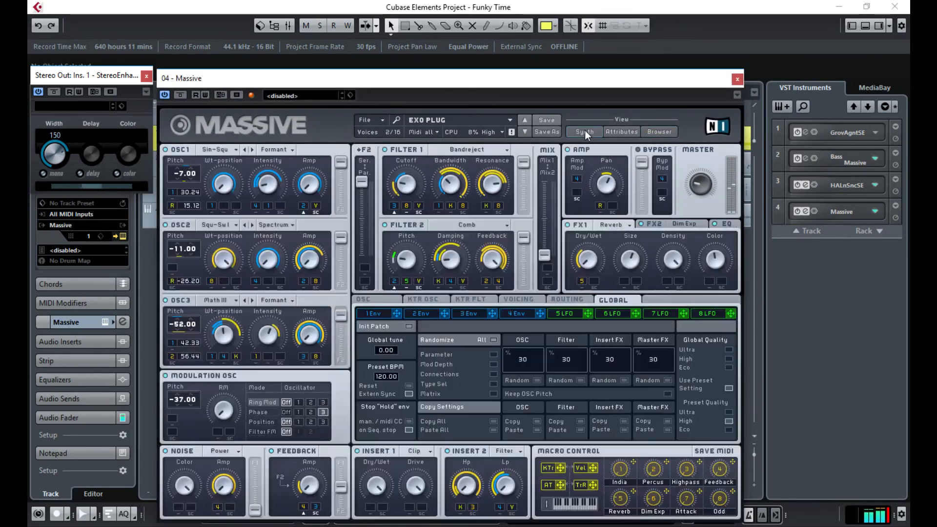
pyautogui.moveTo(668, 76); pyautogui.dragTo(641, 34)
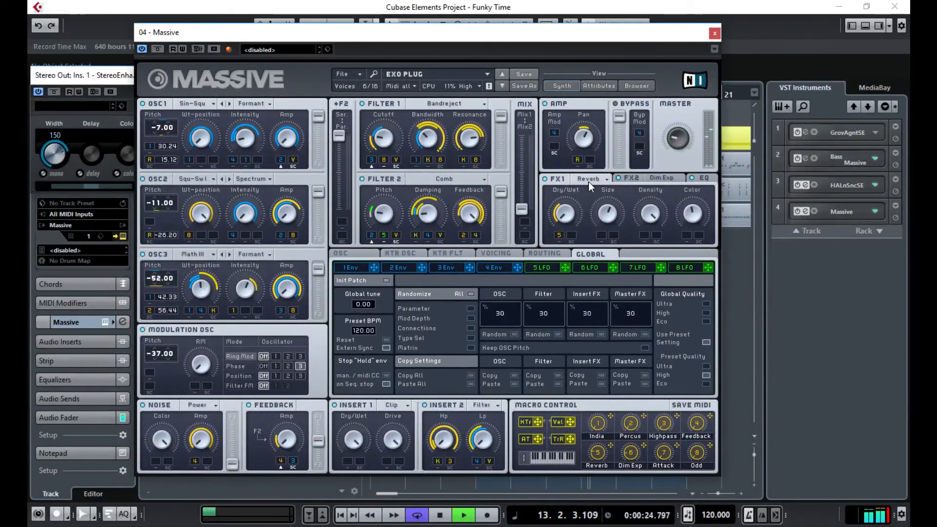
pyautogui.click(544, 179)
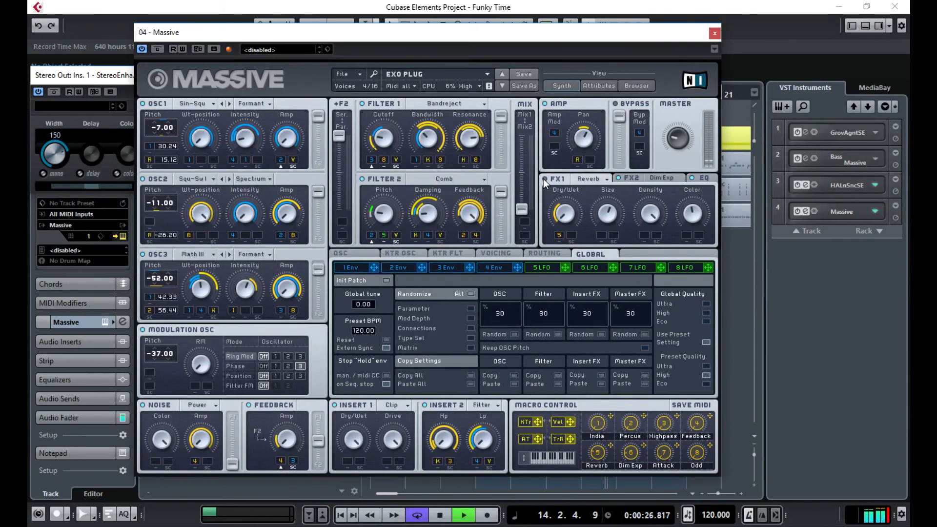
pyautogui.click(544, 179)
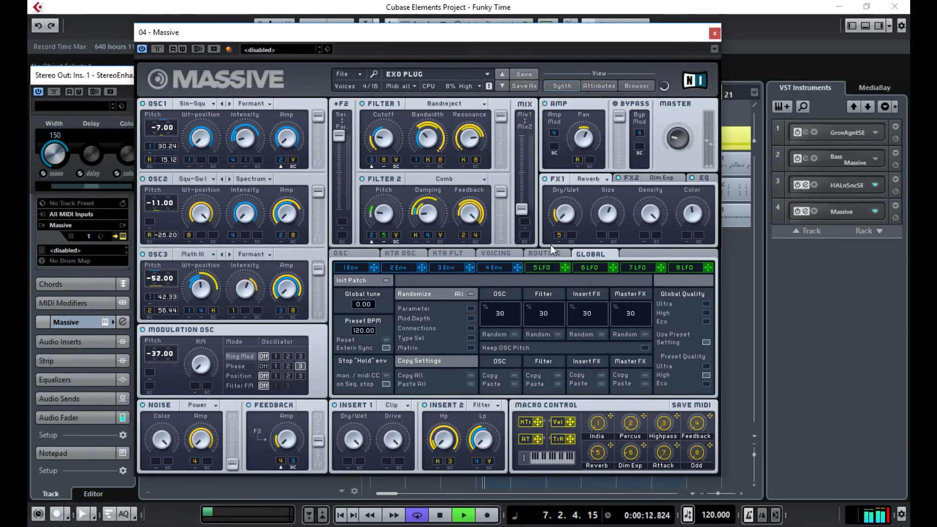
pyautogui.moveTo(606, 214); pyautogui.dragTo(606, 221)
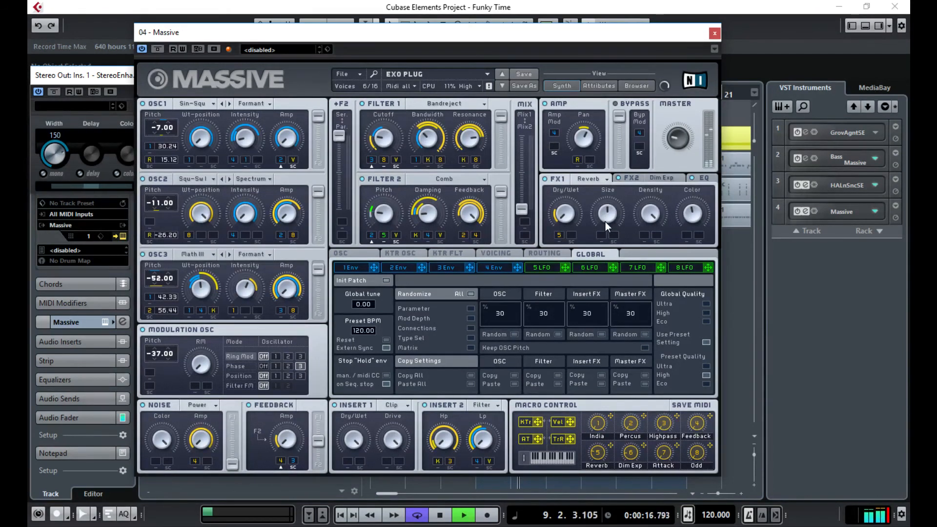
# - Make Massive's second effect a Delay Synced and solo the Massive 01 track
pyautogui.click(634, 177)
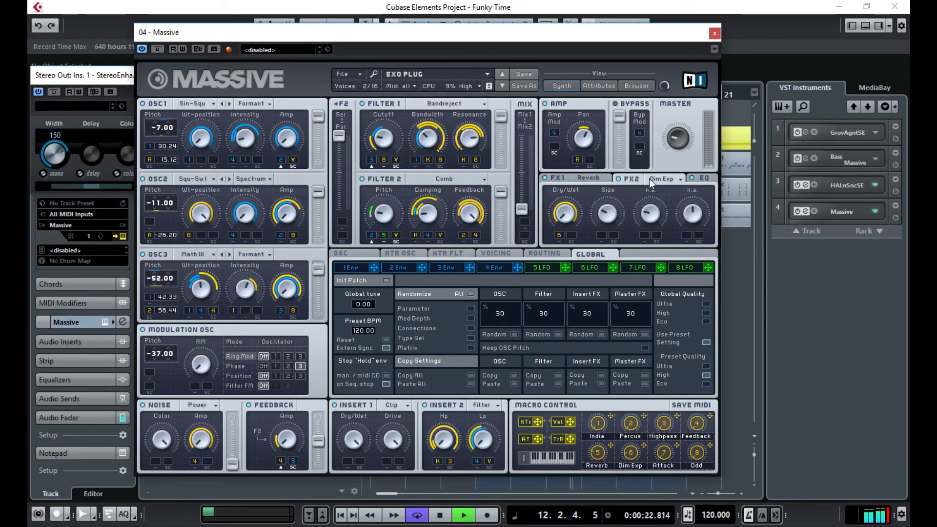
pyautogui.click(671, 179)
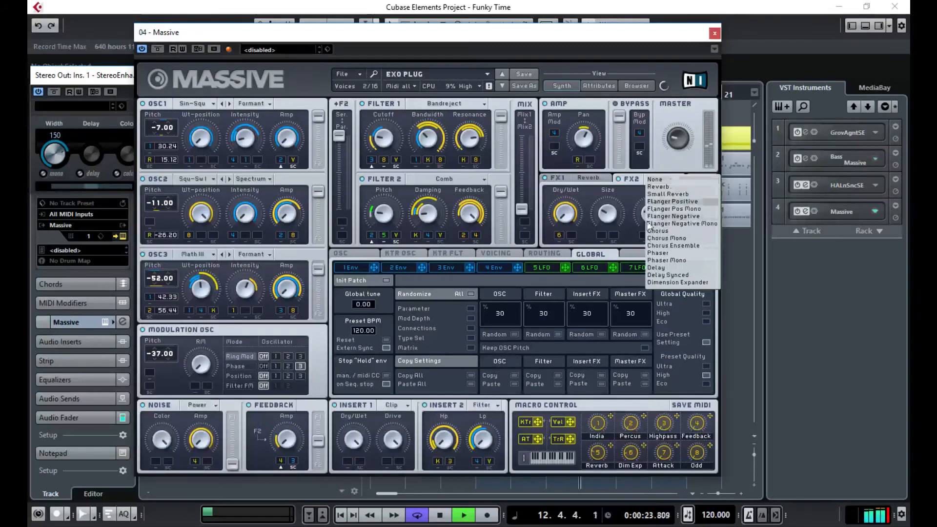
pyautogui.click(663, 274)
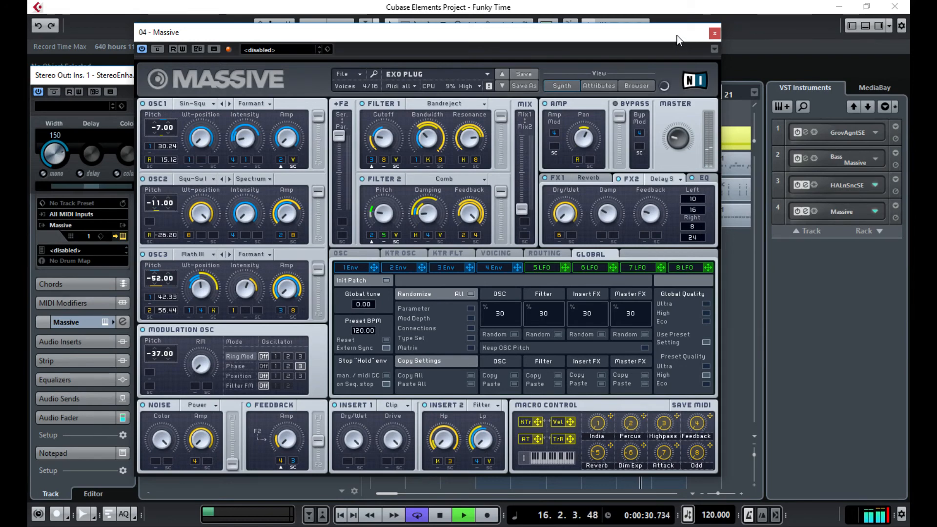
pyautogui.moveTo(679, 40); pyautogui.dragTo(711, 250)
pyautogui.click(185, 209)
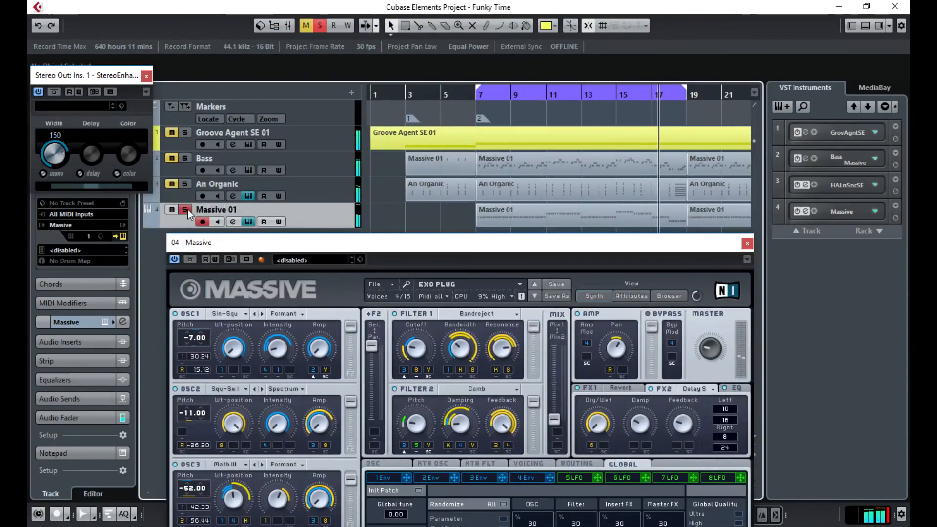
pyautogui.moveTo(521, 244); pyautogui.dragTo(511, 45)
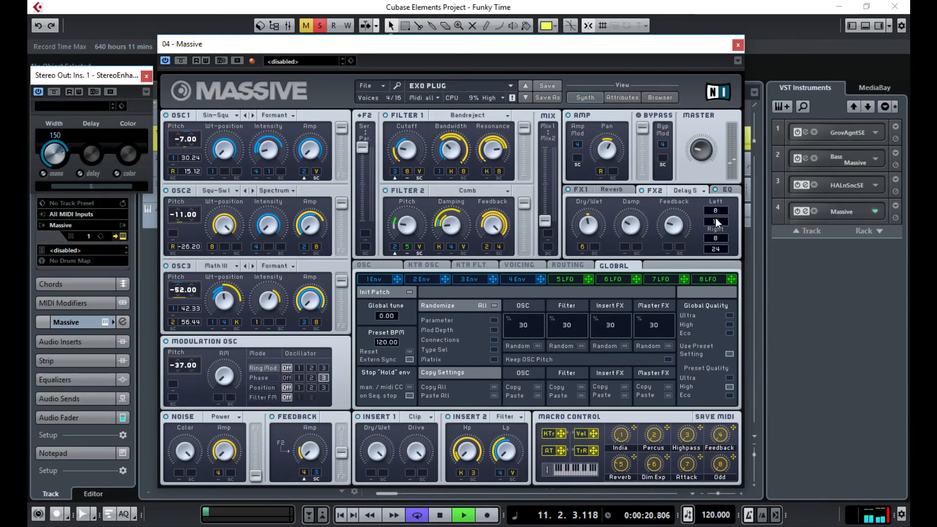
# - Set the synced delay's left and right times to 1/16
pyautogui.moveTo(715, 218); pyautogui.dragTo(716, 219)
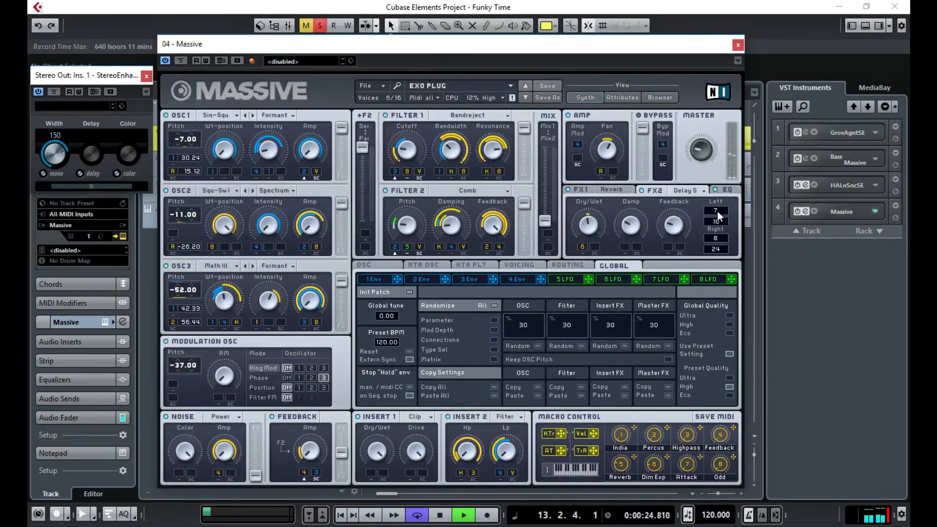
pyautogui.moveTo(720, 219); pyautogui.dragTo(717, 227)
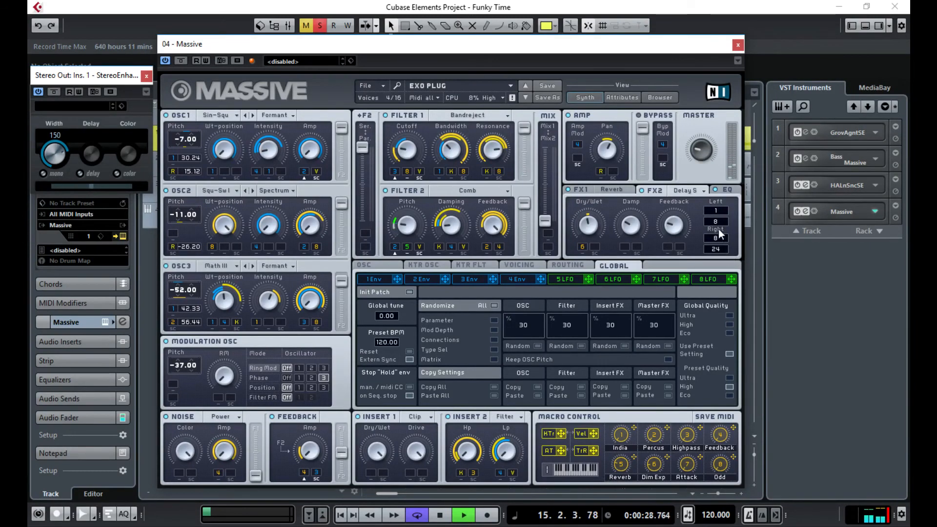
pyautogui.moveTo(725, 219); pyautogui.dragTo(736, 216)
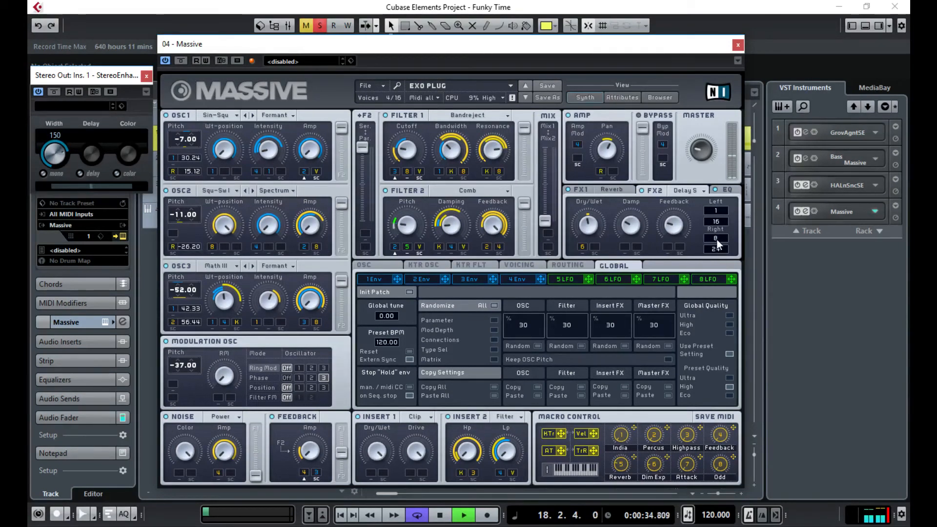
pyautogui.moveTo(716, 239); pyautogui.dragTo(740, 241)
# - Close Massive, unsolo Massive 01 and show the MixConsole with F3
pyautogui.click(738, 47)
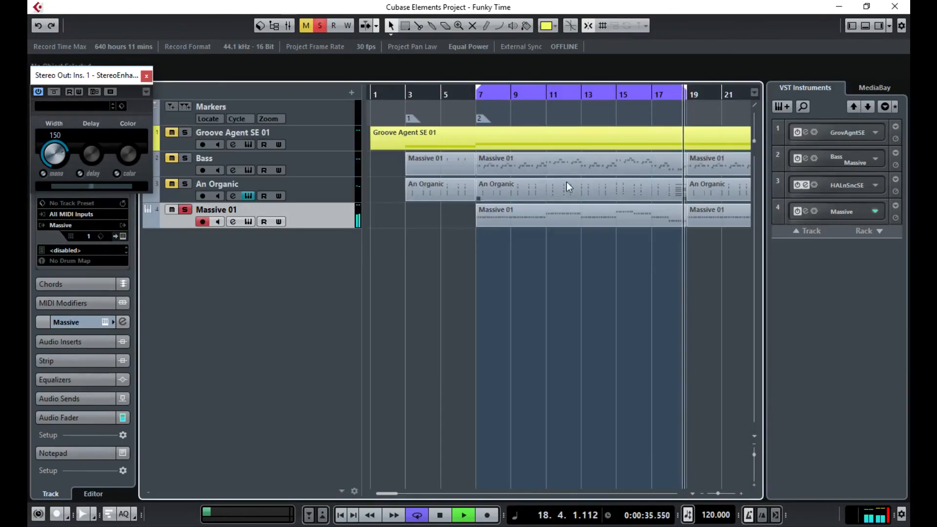
pyautogui.click(185, 210)
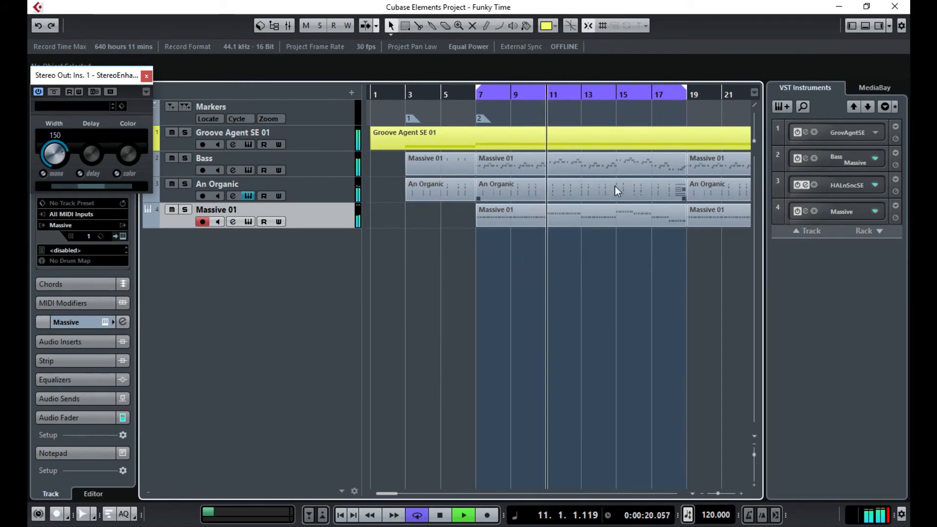
pyautogui.press('F3')
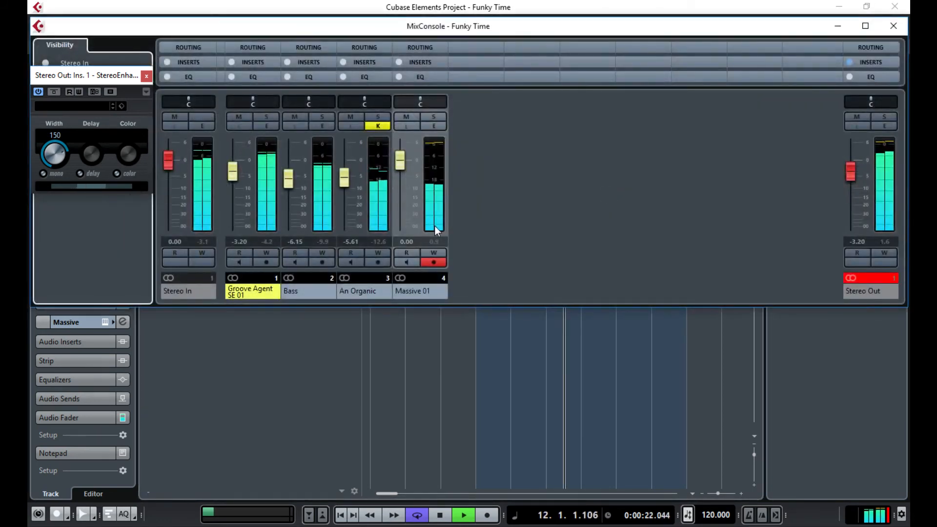
# - Rename channel 4 to 'pluck' and channel 3 to 'organ'
pyautogui.doubleClick(422, 292)
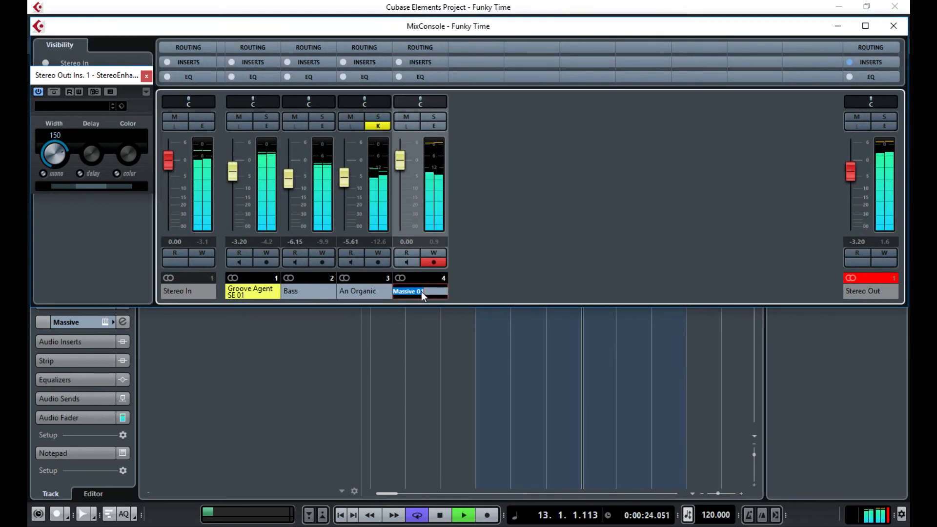
pyautogui.write('pluck')
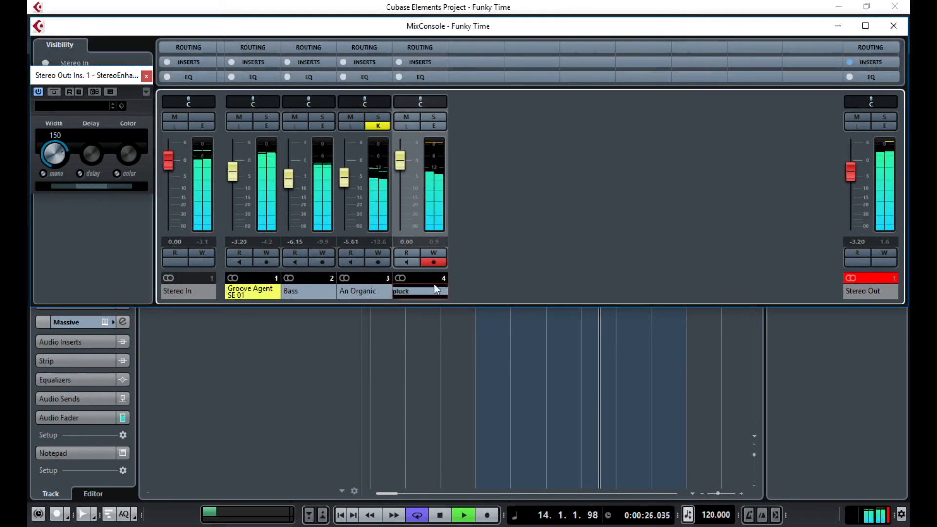
pyautogui.press('Return')
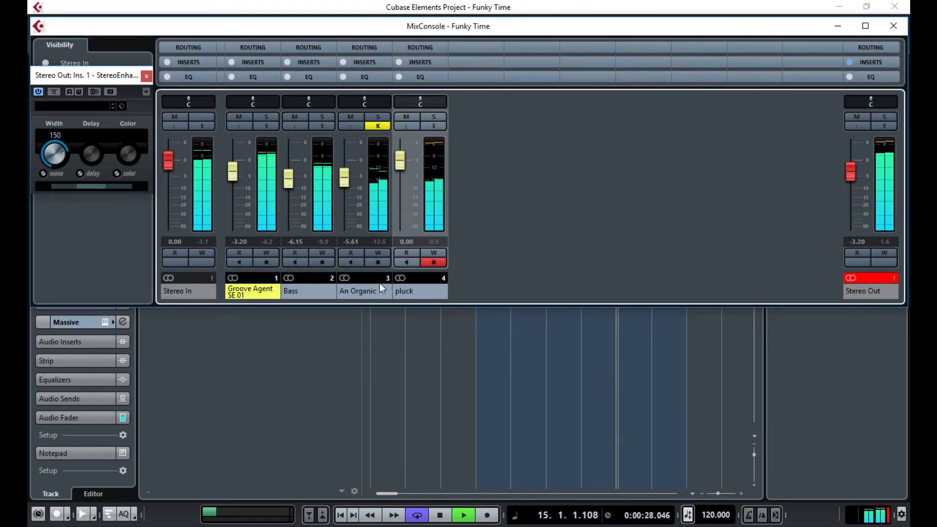
pyautogui.doubleClick(382, 291)
pyautogui.write('org')
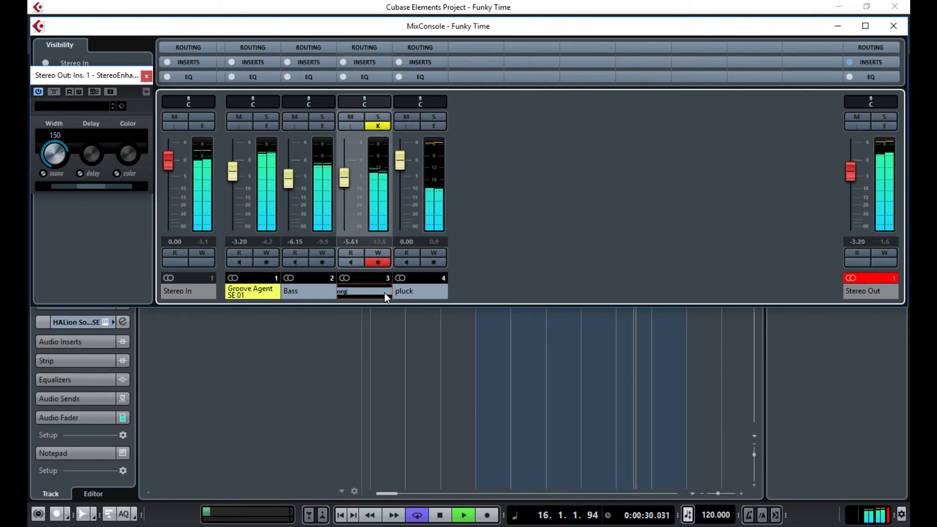
pyautogui.write('an')
pyautogui.press('Return')
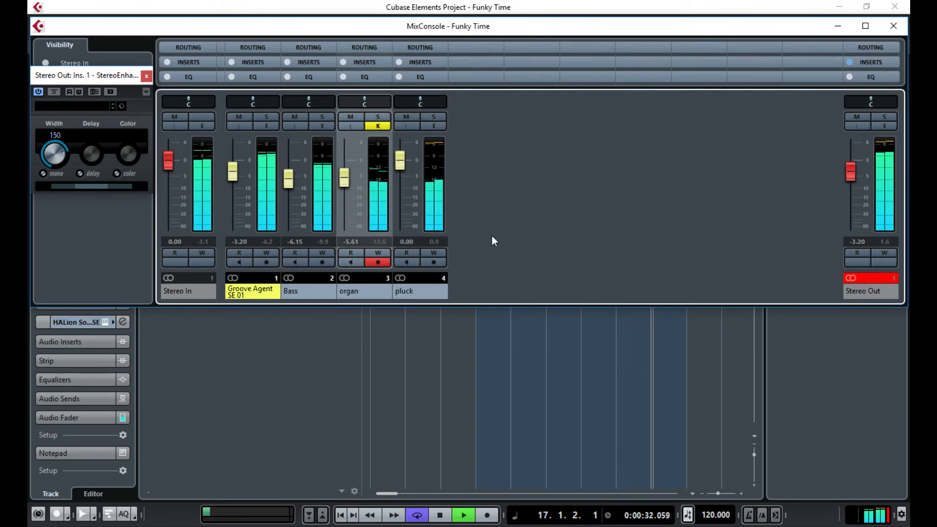
# - Set the pluck fader to -0.34 dB, comparing with StereoEnhancer Mono on and off
pyautogui.click(399, 165)
pyautogui.moveTo(401, 165); pyautogui.dragTo(407, 163)
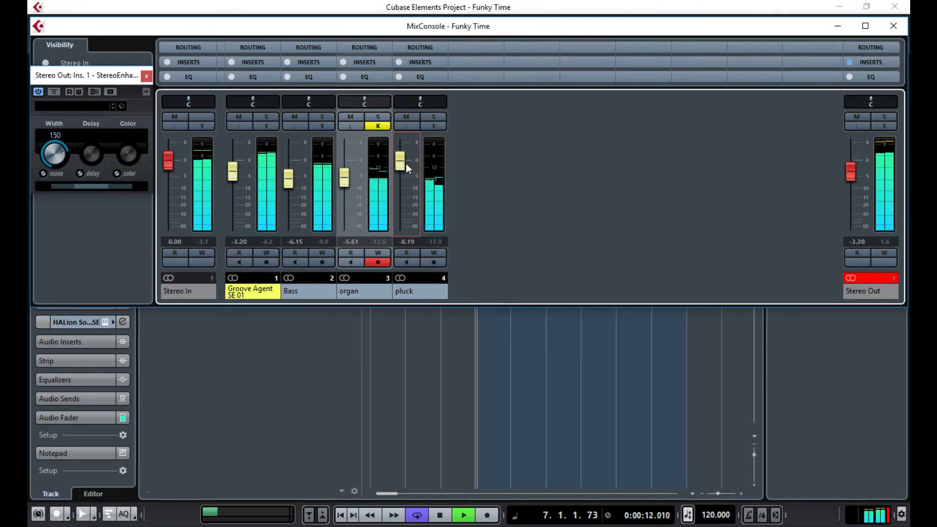
pyautogui.click(43, 174)
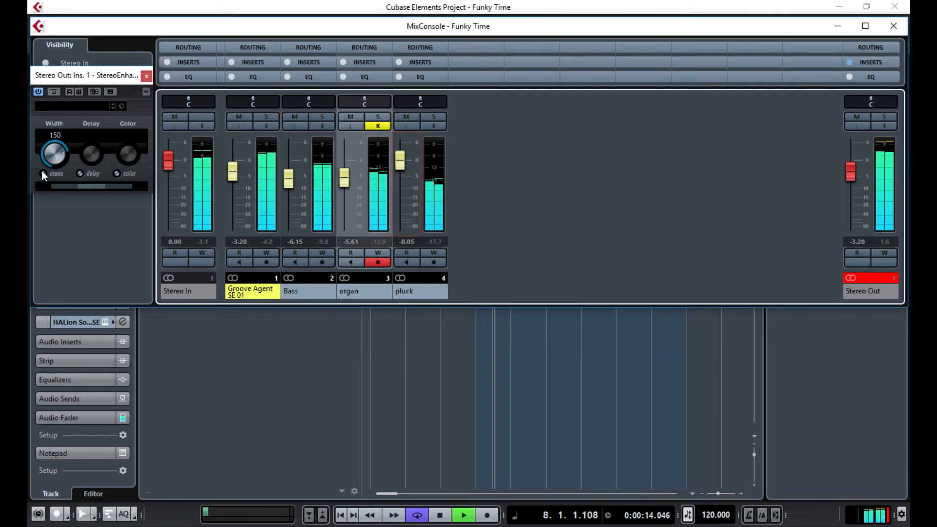
pyautogui.click(402, 163)
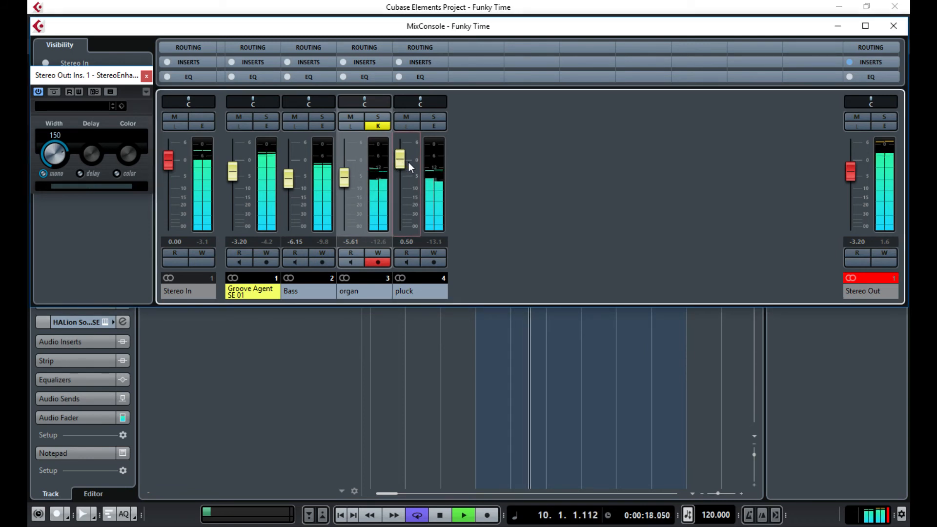
pyautogui.moveTo(402, 163); pyautogui.dragTo(397, 165)
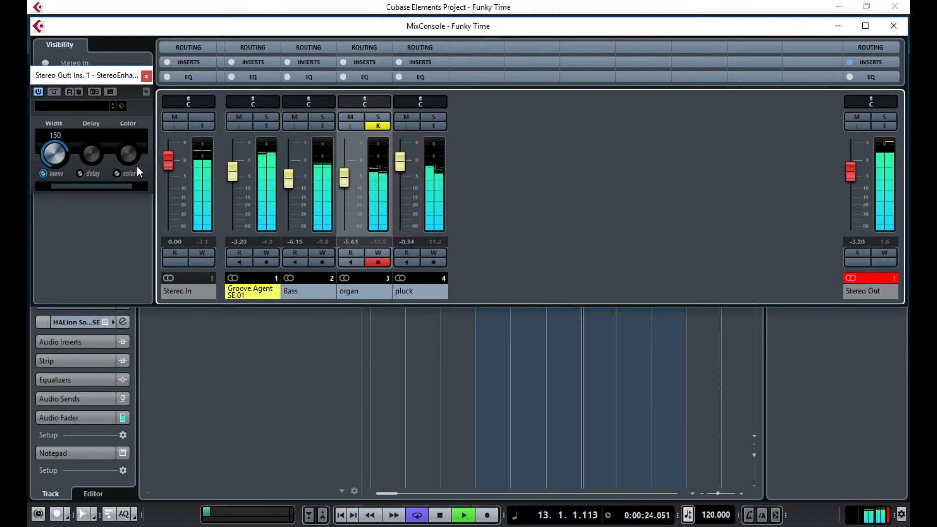
pyautogui.click(43, 174)
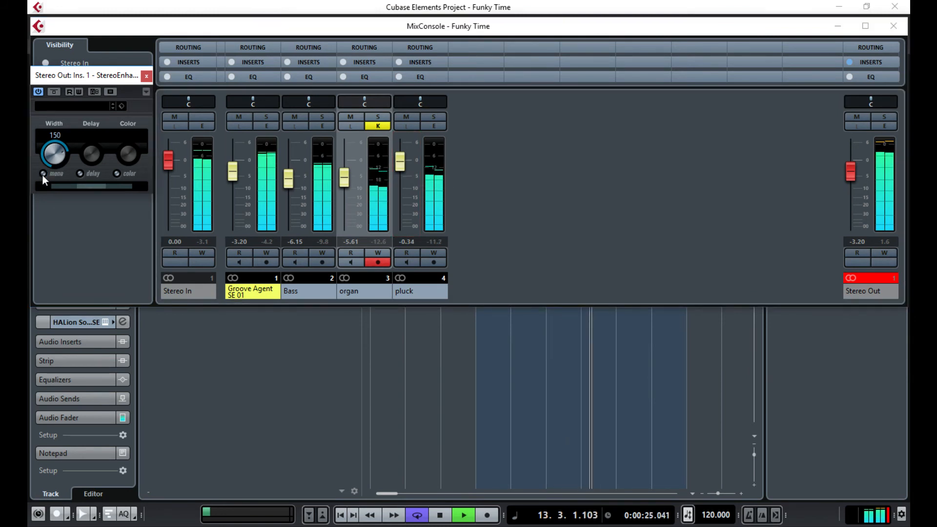
# - Reset the Stereo Out clip indicator and peak reading, then stop playback
pyautogui.click(632, 185)
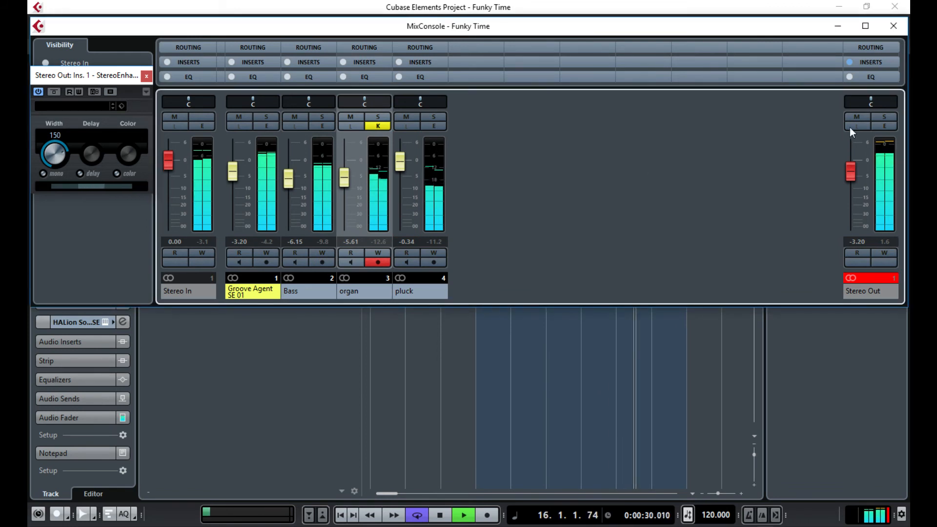
pyautogui.click(877, 272)
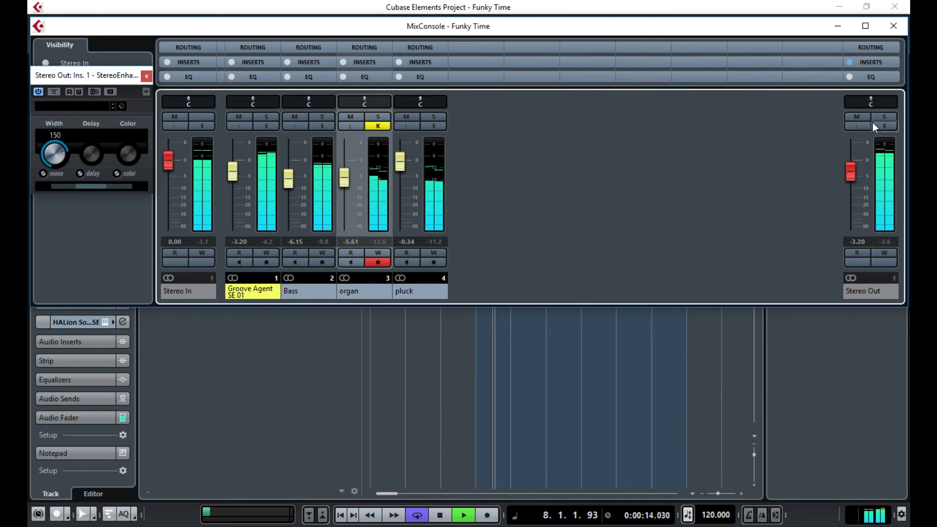
pyautogui.press('space')
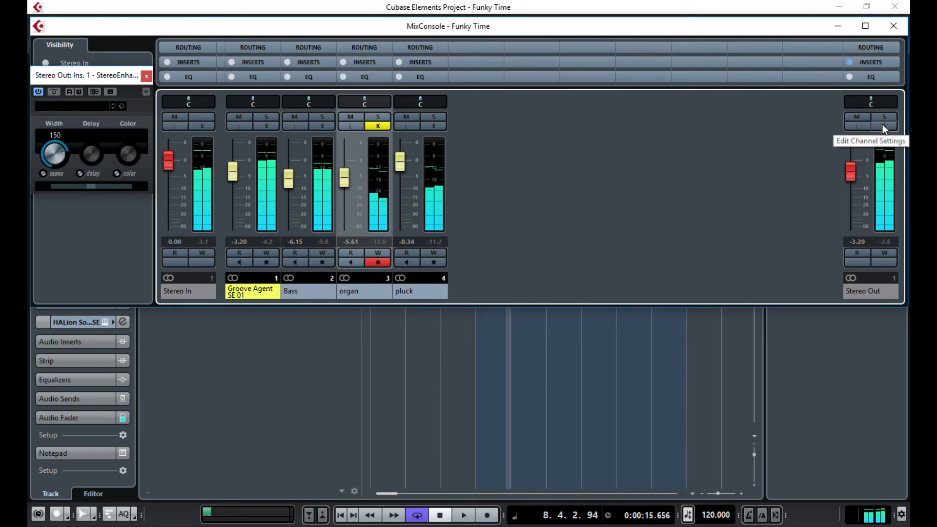
# - Load Voxengo SPAN into Stereo Out's third insert and play to view the mix spectrum
pyautogui.click(882, 126)
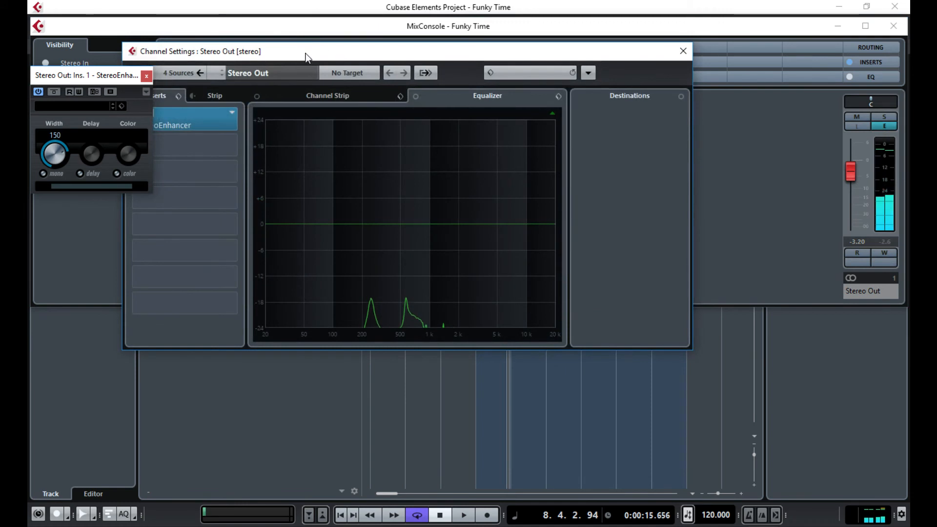
pyautogui.moveTo(305, 53); pyautogui.dragTo(397, 74)
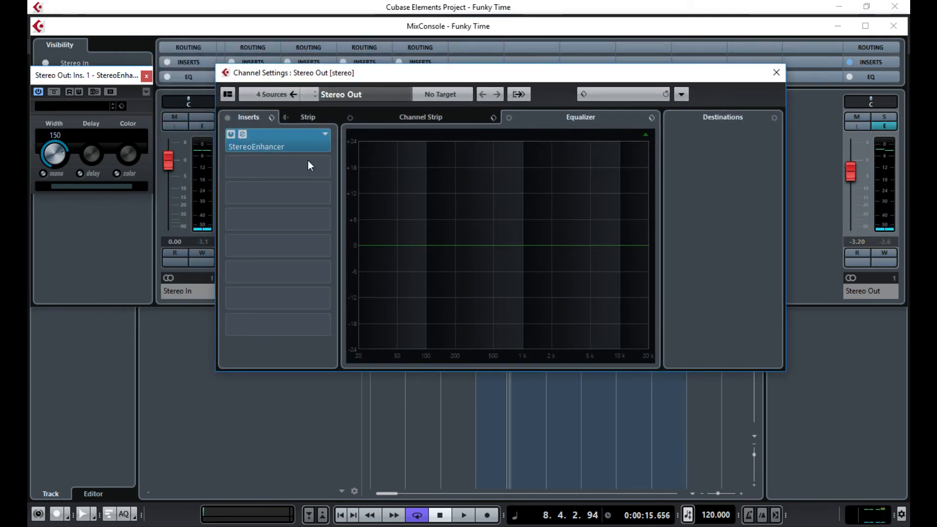
pyautogui.click(321, 191)
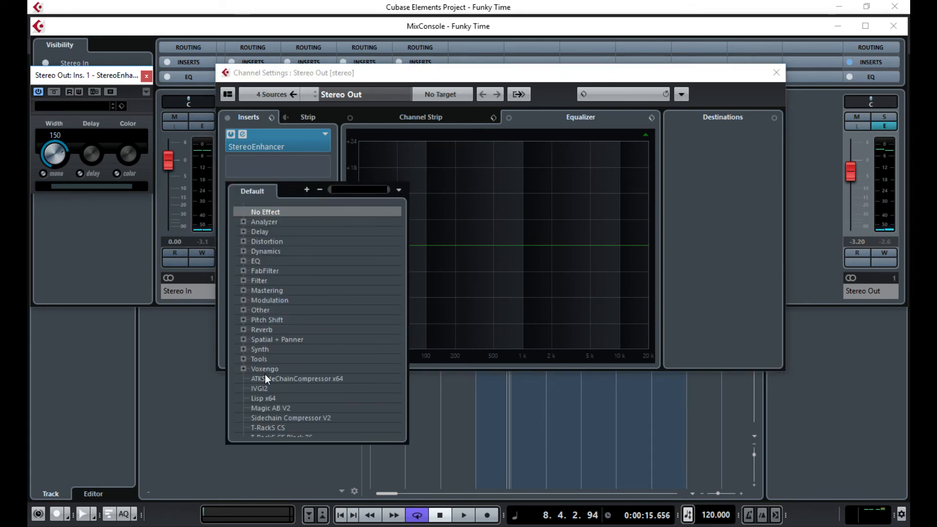
pyautogui.click(244, 369)
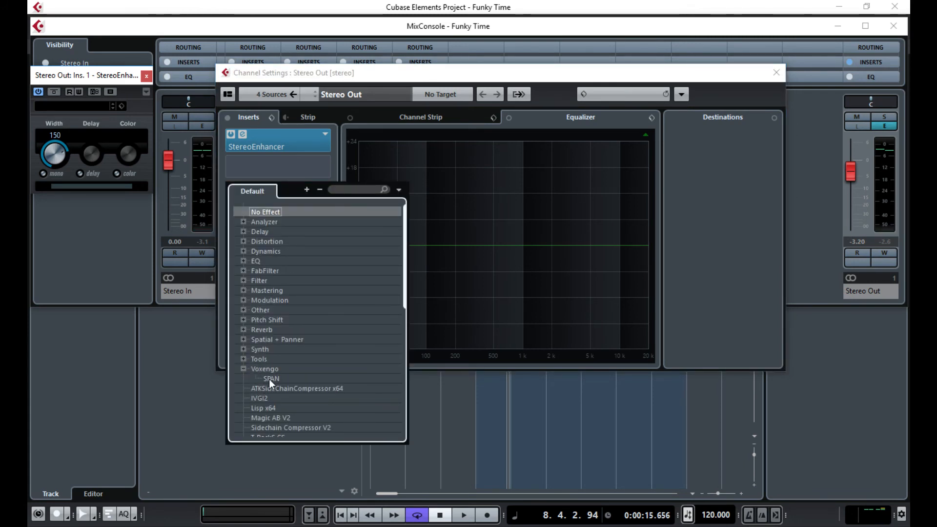
pyautogui.click(268, 379)
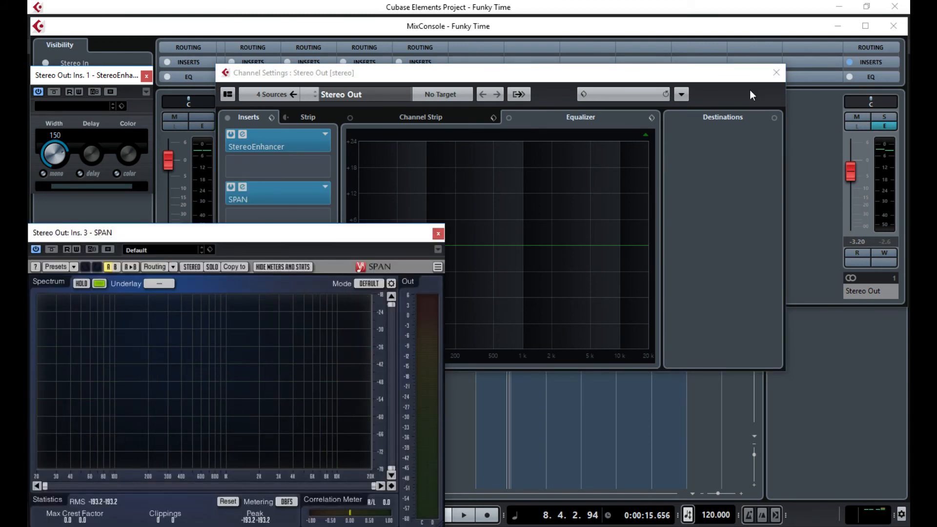
pyautogui.press('space')
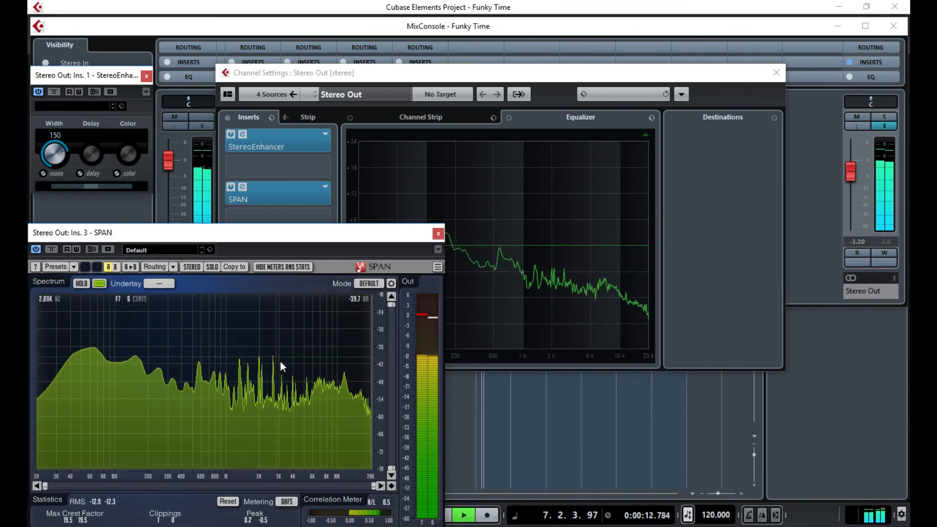
pyautogui.click(774, 73)
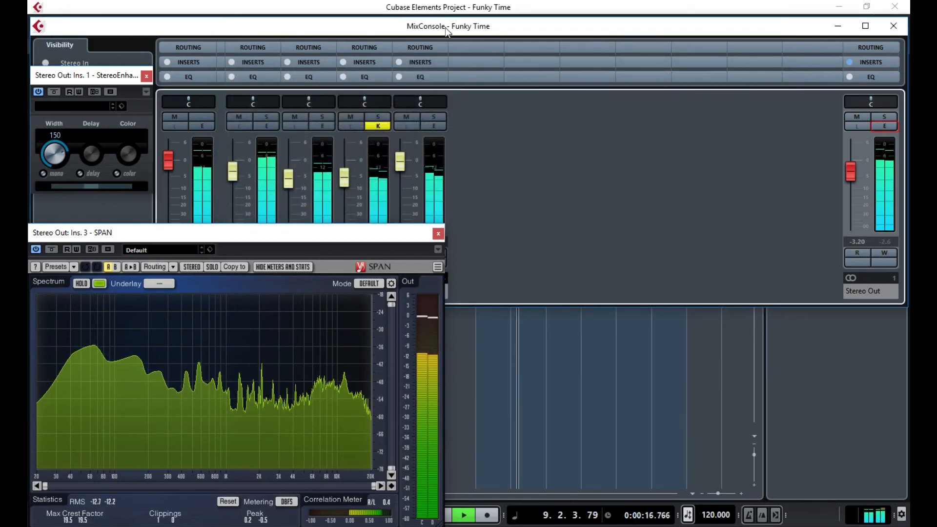
# - Turn off SPAN's Always on Top and load StudioEQ into the organ channel's first insert
pyautogui.rightClick(344, 244)
pyautogui.click(381, 252)
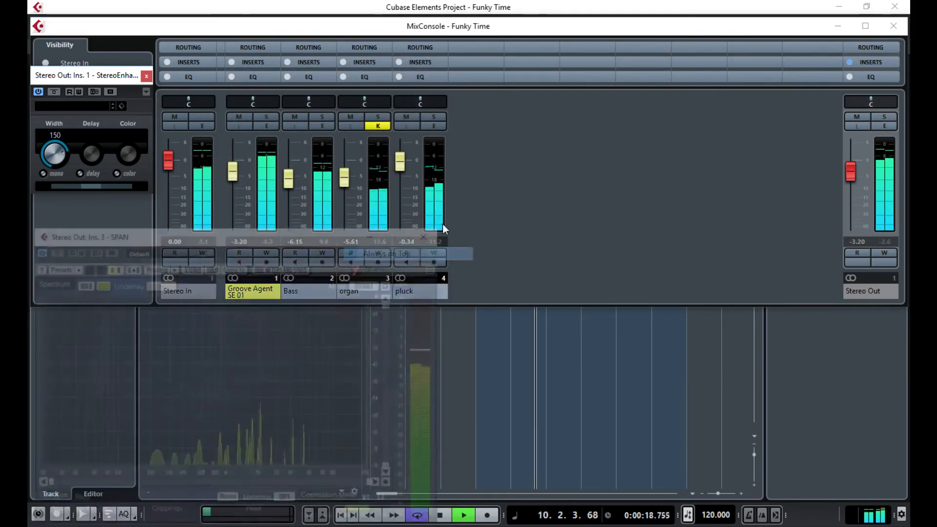
pyautogui.click(379, 126)
pyautogui.click(380, 127)
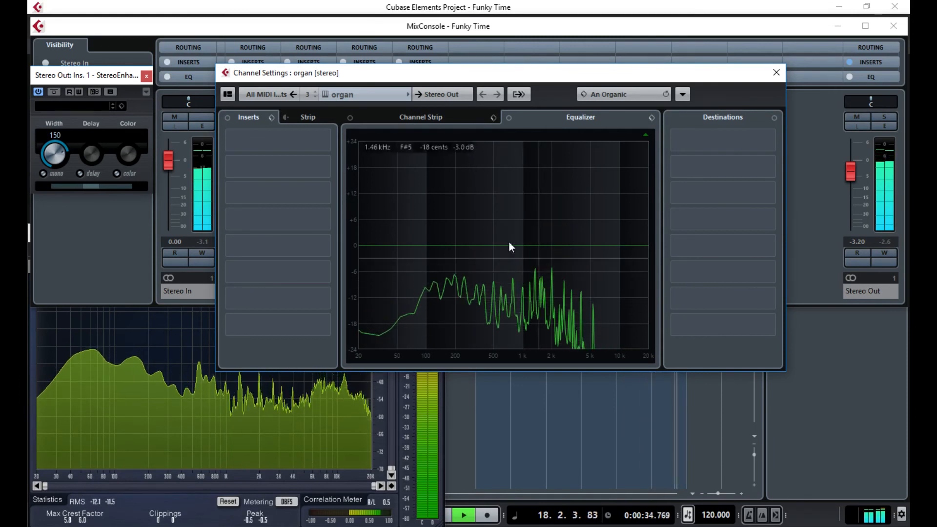
pyautogui.click(306, 140)
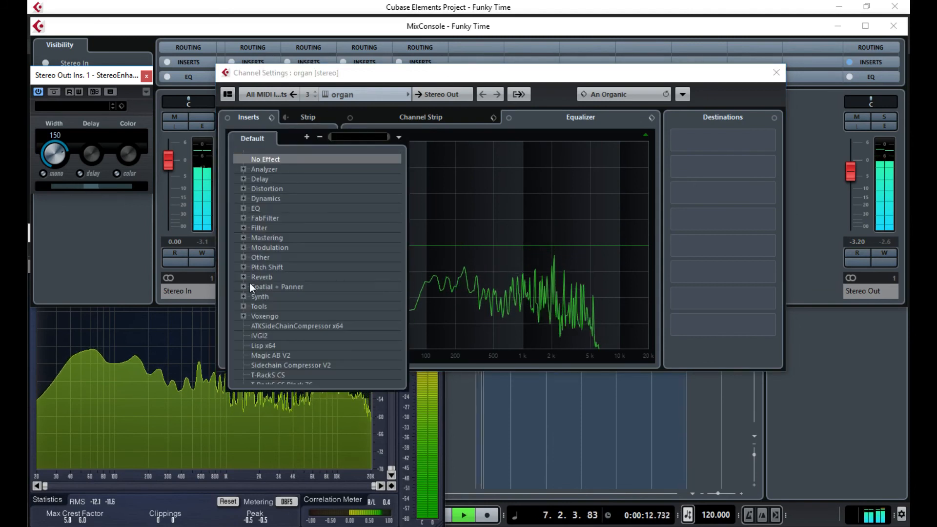
pyautogui.click(244, 208)
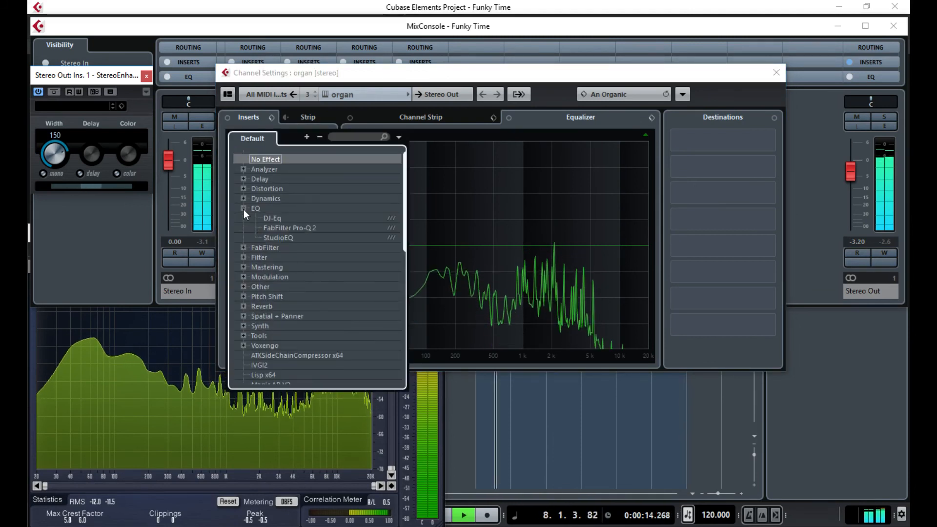
pyautogui.click(280, 238)
pyautogui.moveTo(579, 159); pyautogui.dragTo(311, 5)
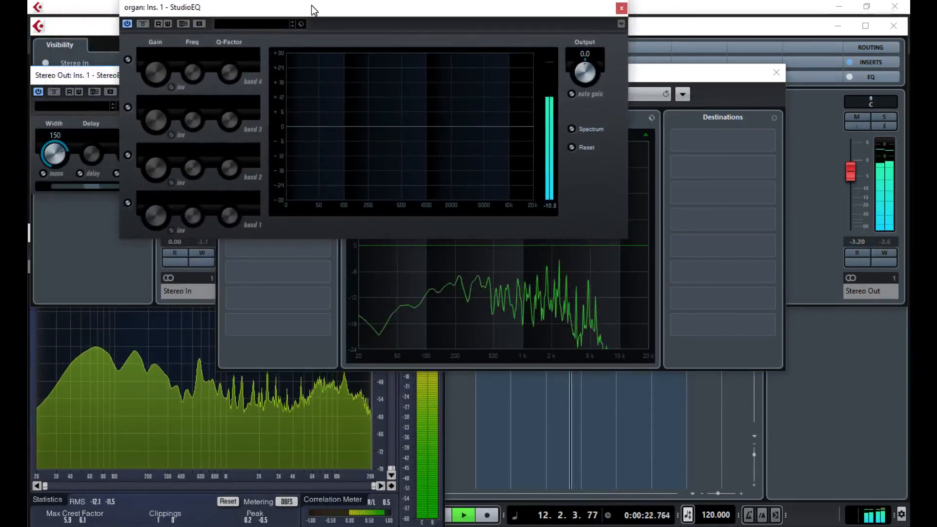
# - Show the organ spectrum, enable StudioEQ bands 2 and 3, and boost band 2 near 1 kHz
pyautogui.click(571, 129)
pyautogui.click(776, 72)
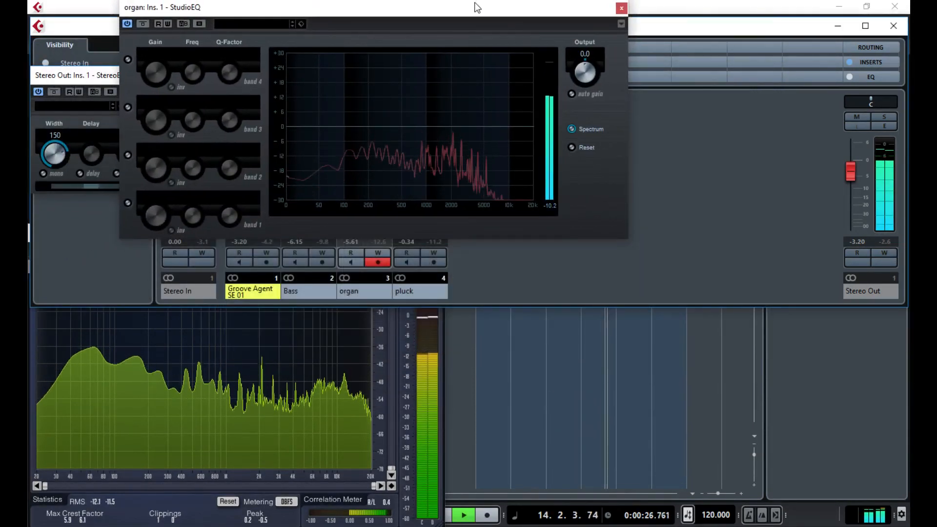
pyautogui.moveTo(455, 6); pyautogui.dragTo(575, 135)
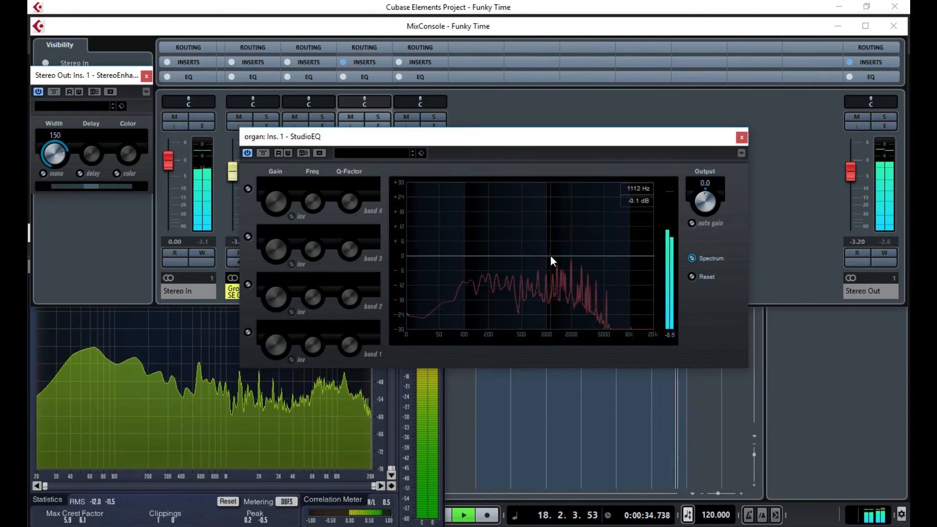
pyautogui.click(248, 284)
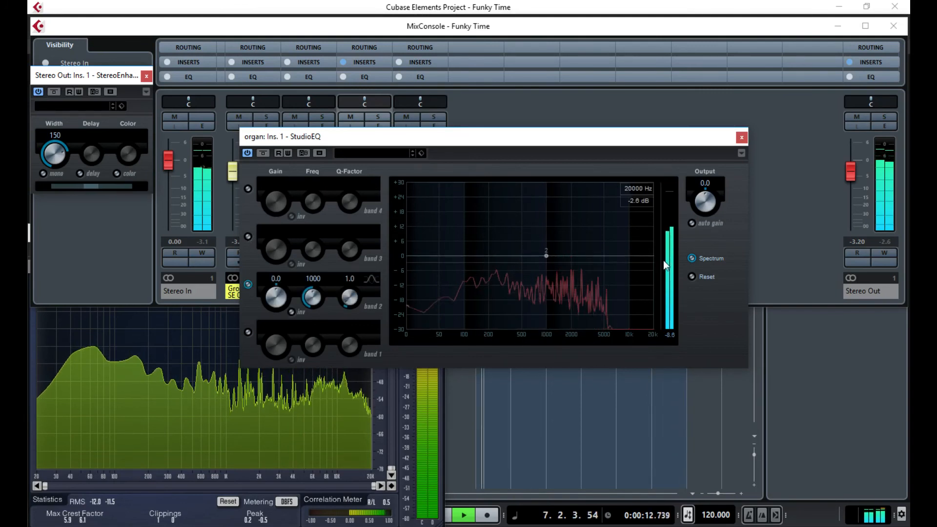
pyautogui.moveTo(546, 255)
pyautogui.mouseDown()
pyautogui.moveTo(548, 238)
pyautogui.moveTo(548, 247)
pyautogui.moveTo(598, 245)
pyautogui.moveTo(595, 235)
pyautogui.moveTo(587, 248)
pyautogui.moveTo(552, 244)
pyautogui.mouseUp()
pyautogui.click(595, 256)
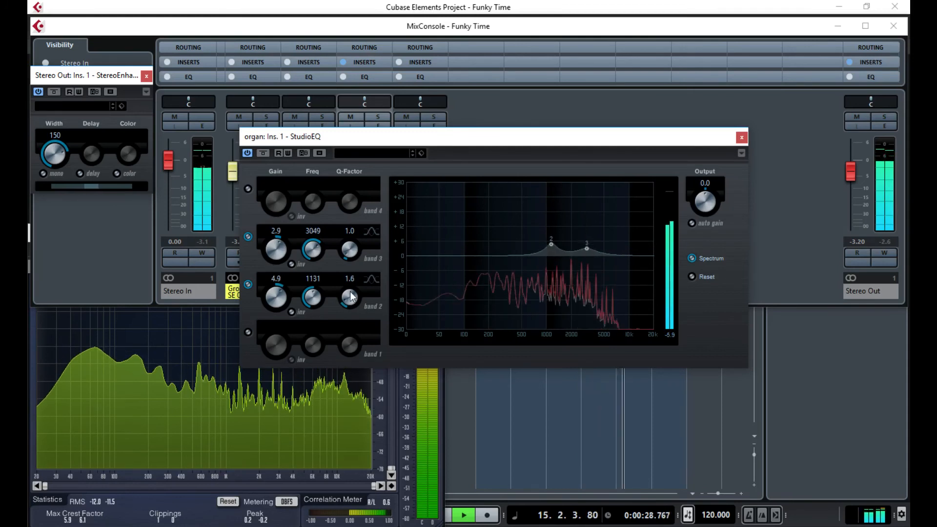
# - Widen bands 2 and 3 to Q 0.5, boost near 986.5 Hz and 1989 Hz, cut 77.2 Hz by 20 dB
pyautogui.moveTo(350, 291); pyautogui.dragTo(350, 306)
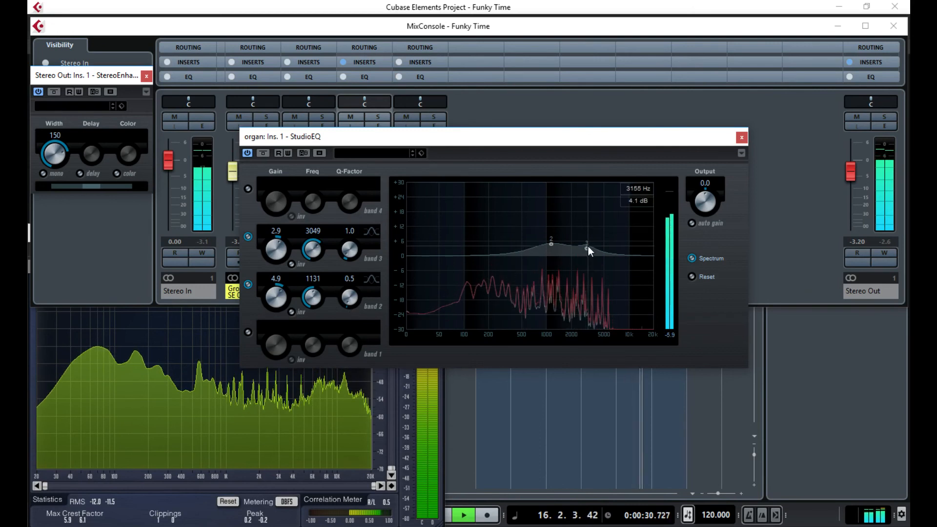
pyautogui.moveTo(351, 250); pyautogui.dragTo(349, 262)
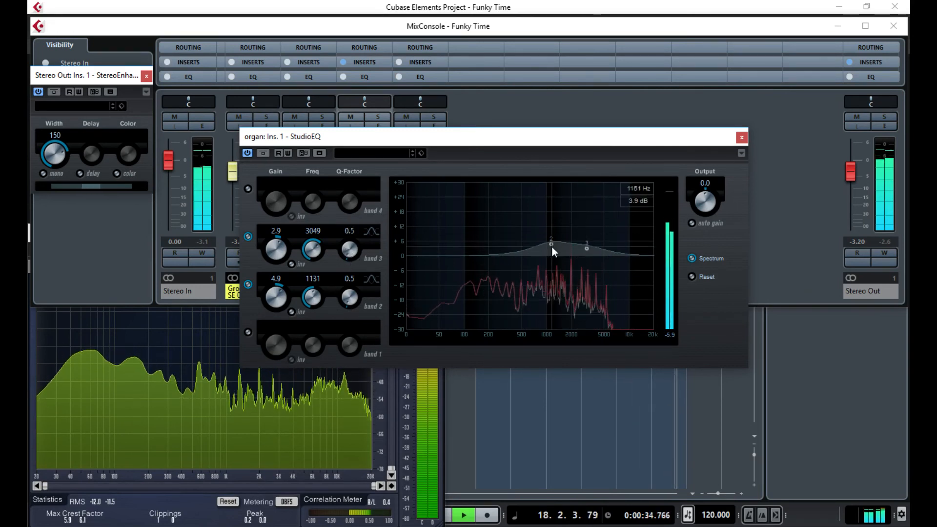
pyautogui.moveTo(551, 241); pyautogui.dragTo(552, 249)
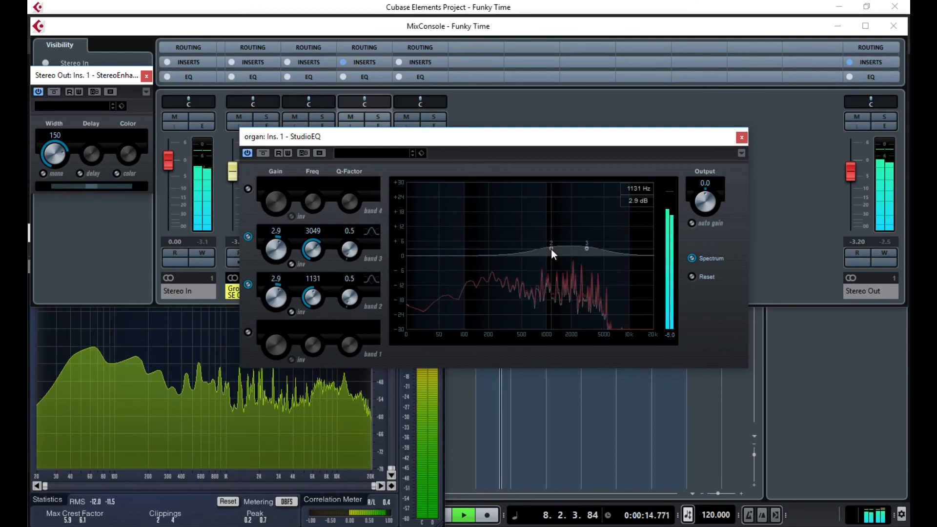
pyautogui.moveTo(552, 249); pyautogui.dragTo(590, 242)
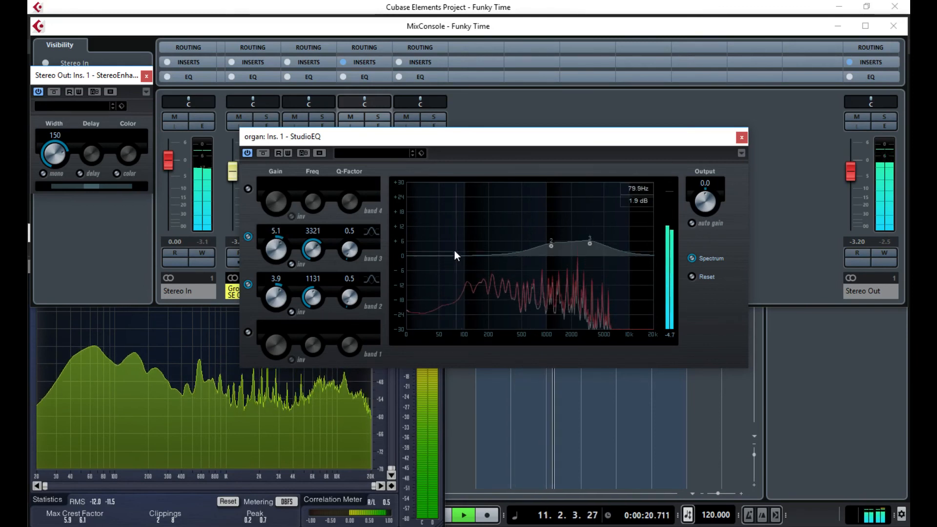
pyautogui.moveTo(455, 251); pyautogui.dragTo(455, 306)
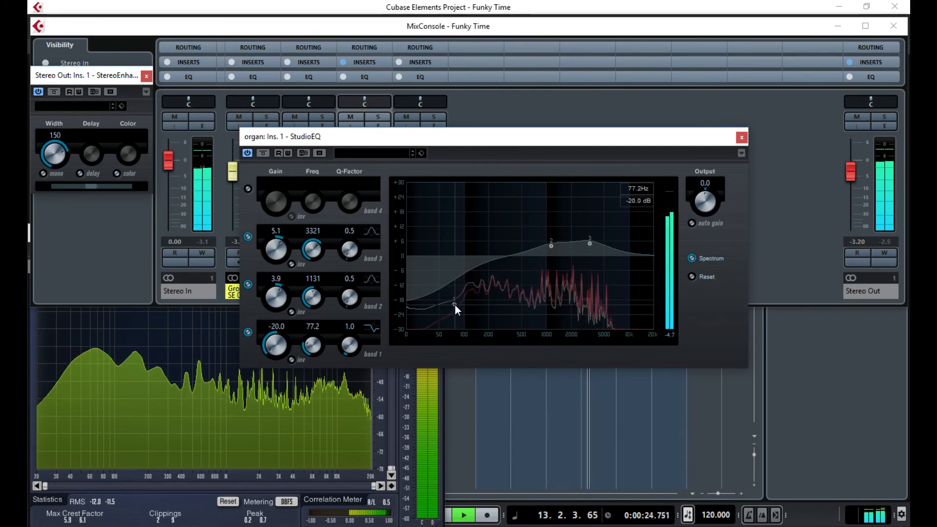
pyautogui.moveTo(592, 245); pyautogui.dragTo(546, 251)
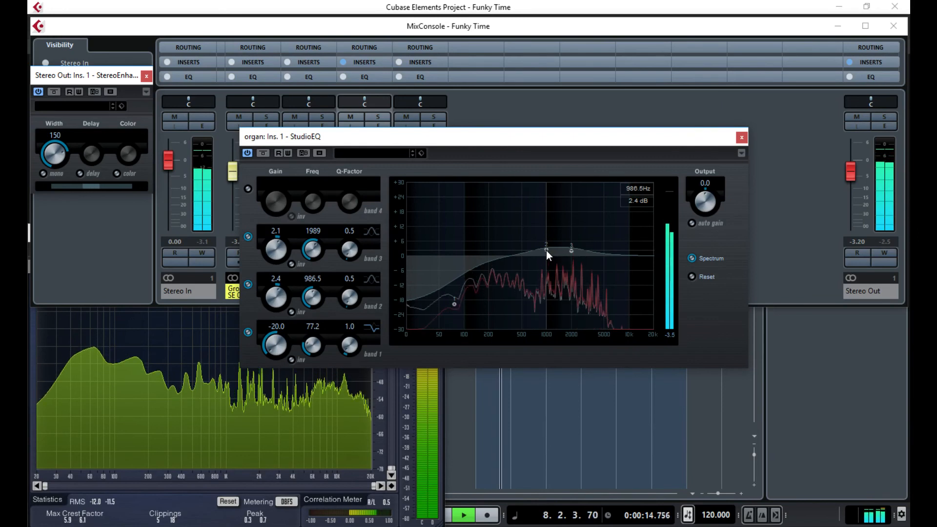
# - Close the organ StudioEQ, stop playback and open the Groove Agent SE 01 channel settings
pyautogui.click(741, 139)
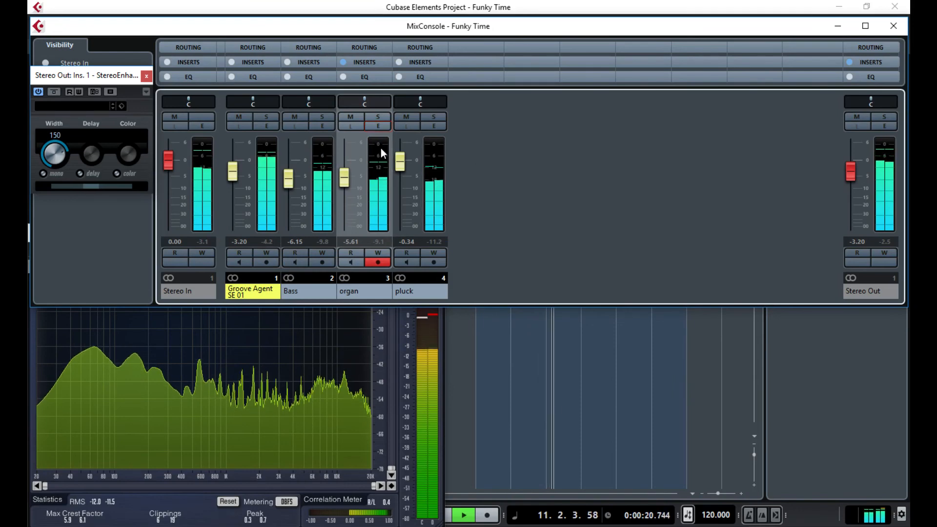
pyautogui.click(432, 126)
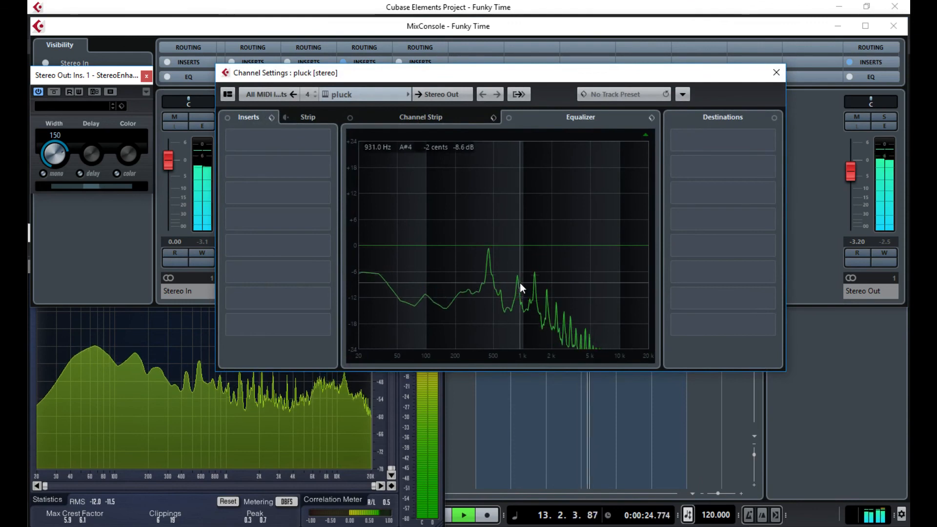
pyautogui.click(776, 72)
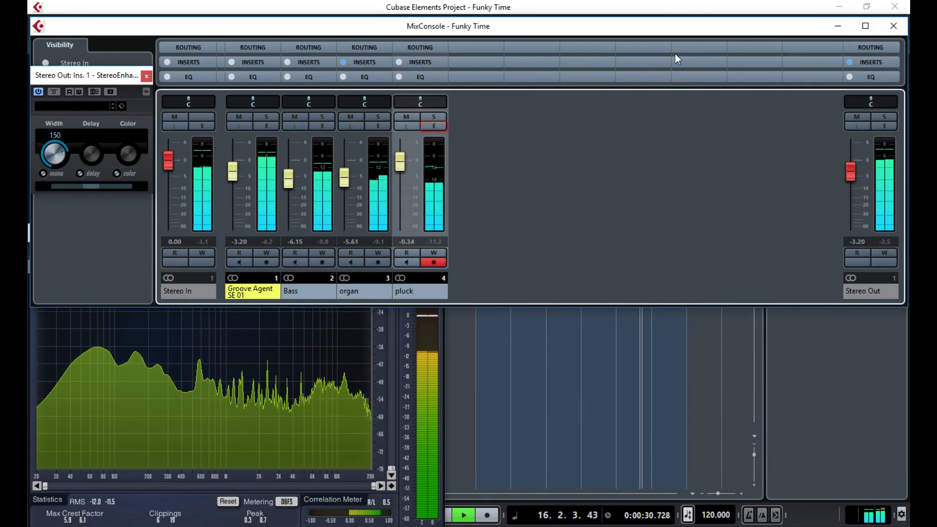
pyautogui.press('space')
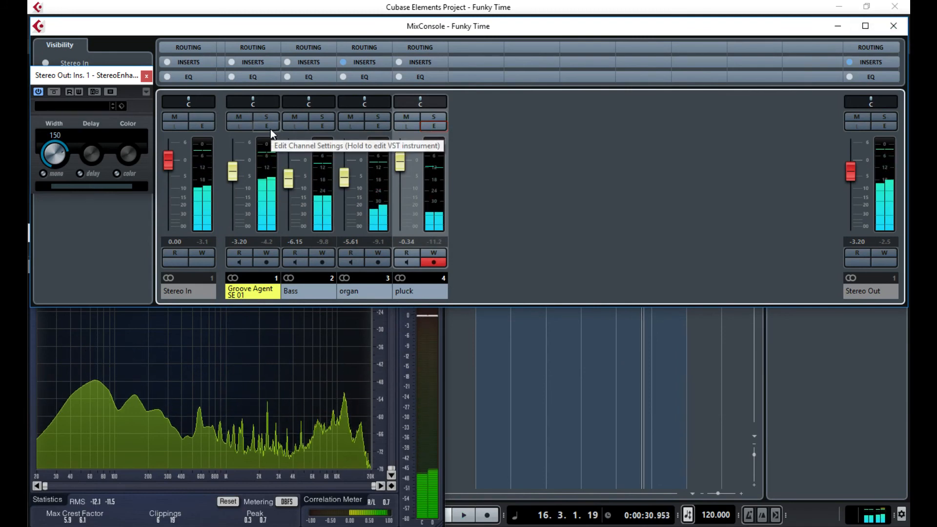
pyautogui.click(267, 128)
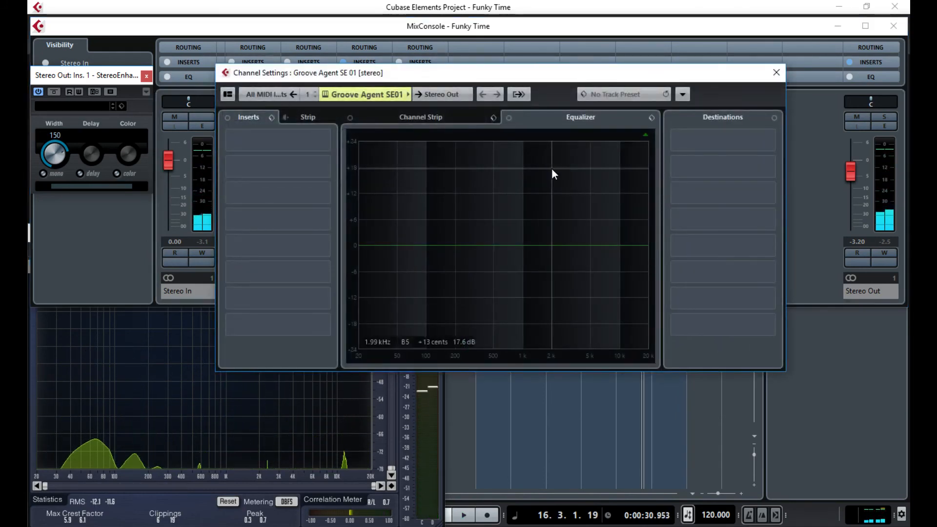
# - Restart playback, load StudioEQ on Groove Agent SE 01's first insert and enable its Spectrum
pyautogui.press('space')
pyautogui.click(265, 142)
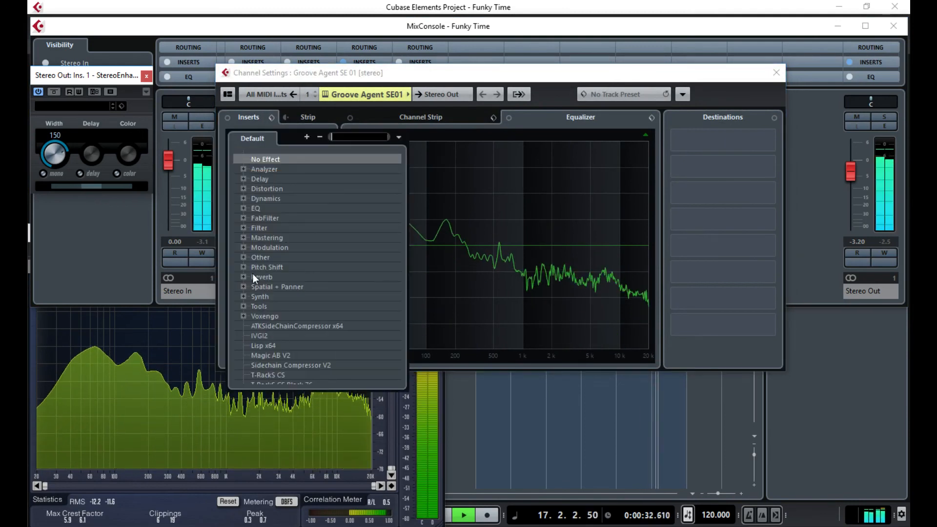
pyautogui.click(243, 208)
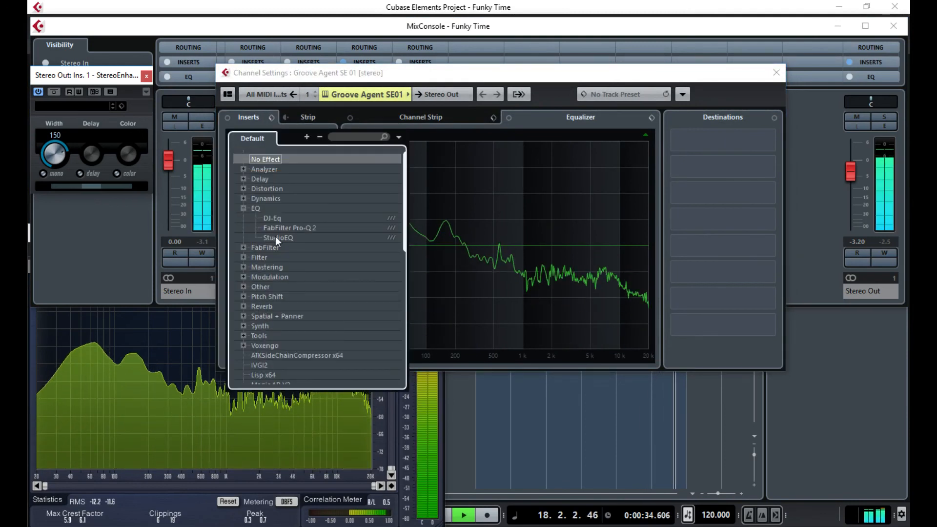
pyautogui.click(276, 236)
pyautogui.moveTo(335, 118); pyautogui.dragTo(630, 105)
pyautogui.click(777, 72)
pyautogui.click(678, 225)
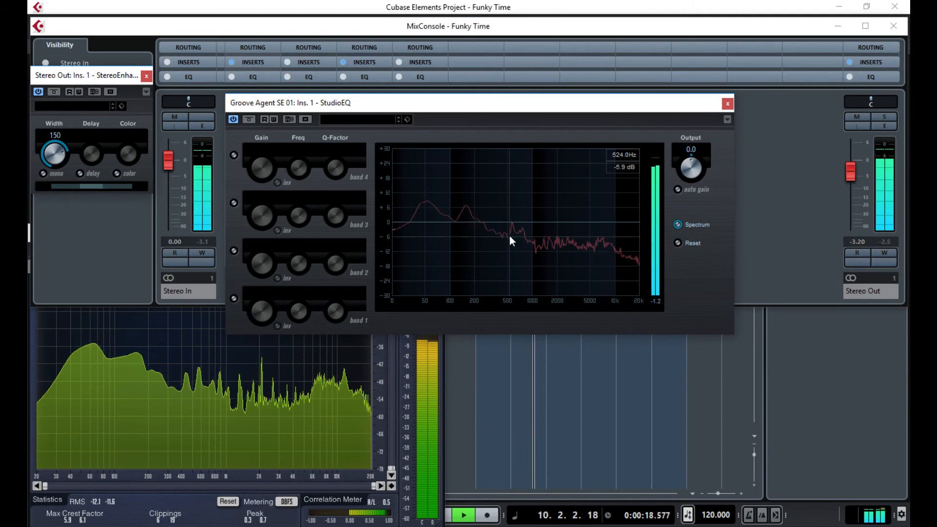
# - Enable EQ bands 2 and 3 and shape a narrow mid-range boost on band 2
pyautogui.click(234, 203)
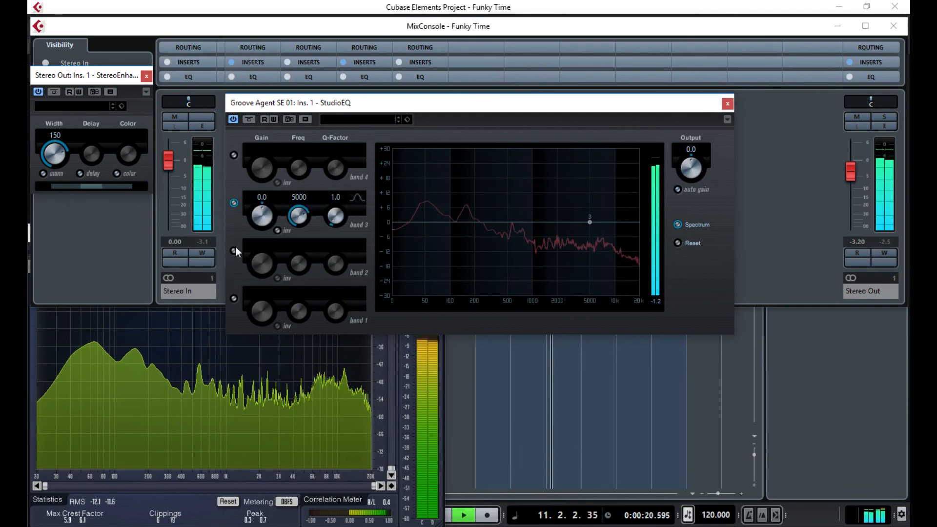
pyautogui.click(234, 251)
pyautogui.moveTo(532, 222); pyautogui.dragTo(543, 199)
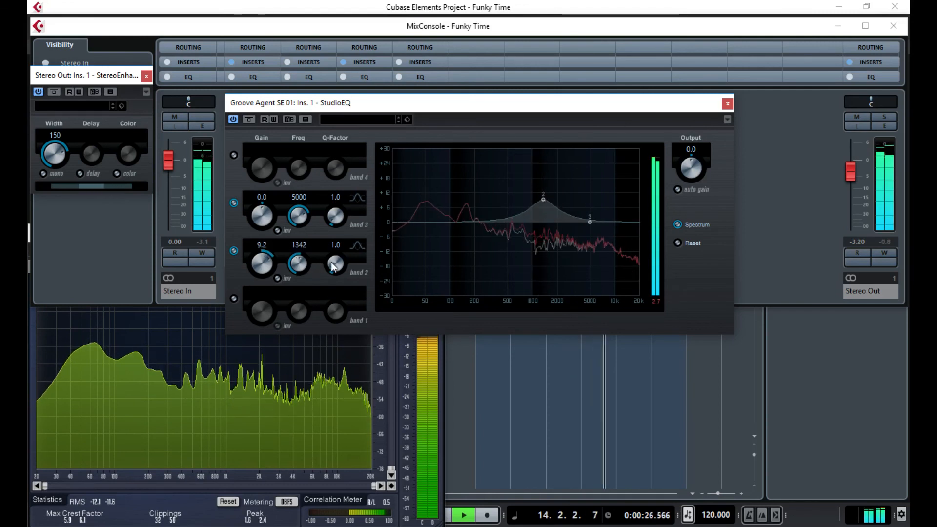
pyautogui.moveTo(335, 264); pyautogui.dragTo(338, 238)
pyautogui.moveTo(544, 200); pyautogui.dragTo(562, 177)
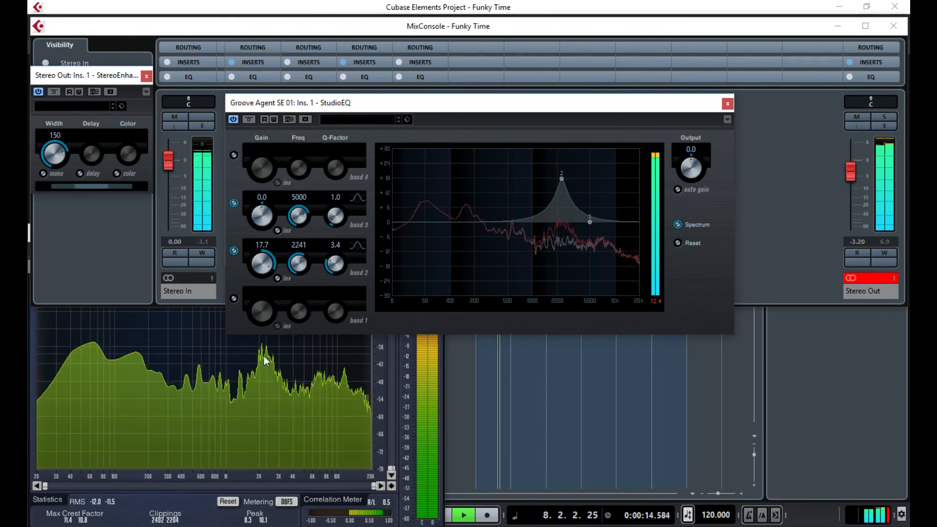
pyautogui.moveTo(561, 180); pyautogui.dragTo(558, 198)
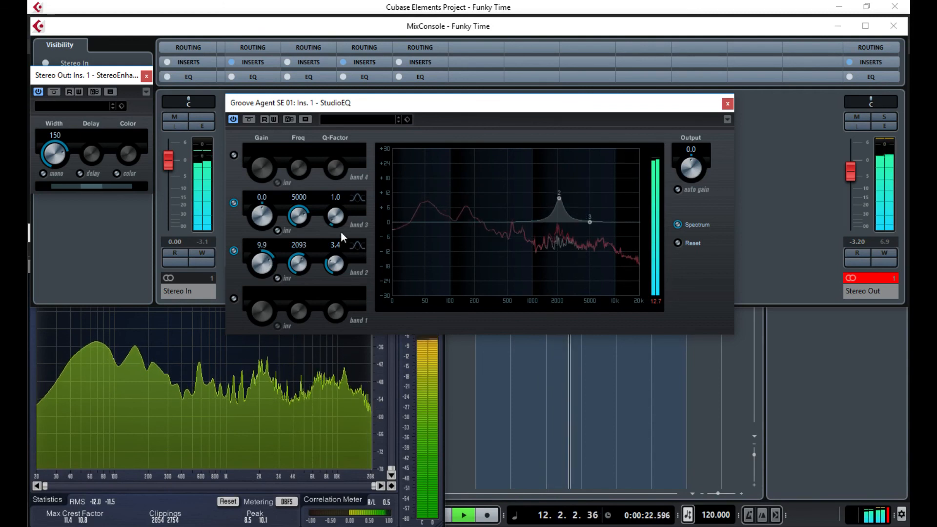
# - Settle band 2 at 7.9 dB near 1826 Hz, cut 13497 Hz and 52.1 Hz, then close StudioEQ
pyautogui.moveTo(334, 222); pyautogui.dragTo(339, 297)
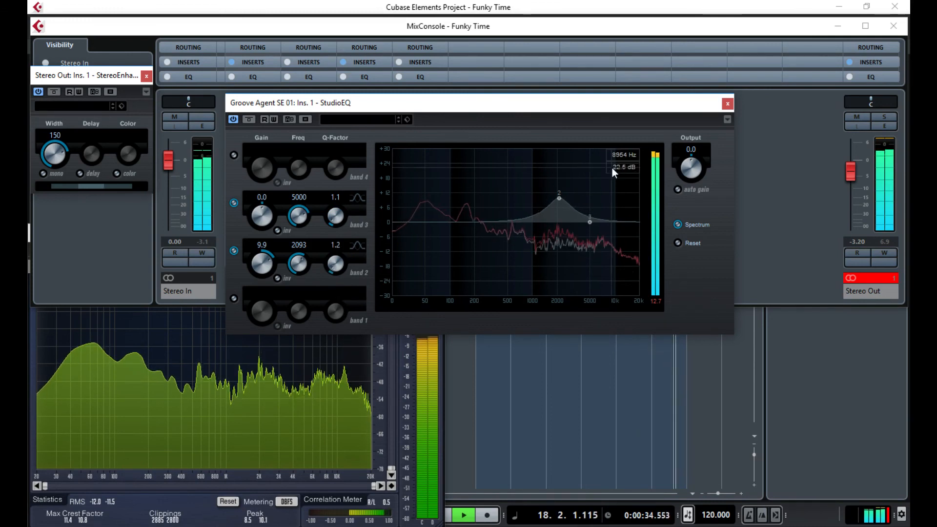
pyautogui.moveTo(559, 198); pyautogui.dragTo(555, 200)
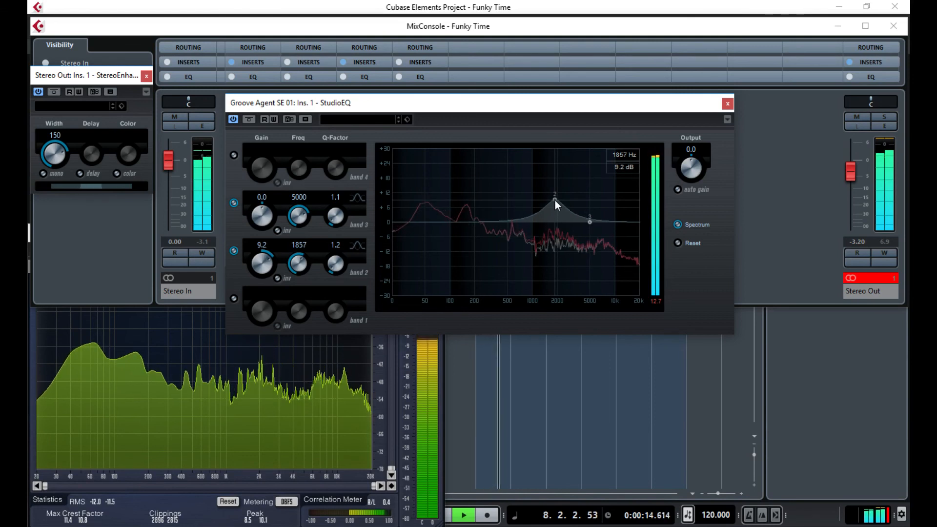
pyautogui.moveTo(555, 200); pyautogui.dragTo(616, 232)
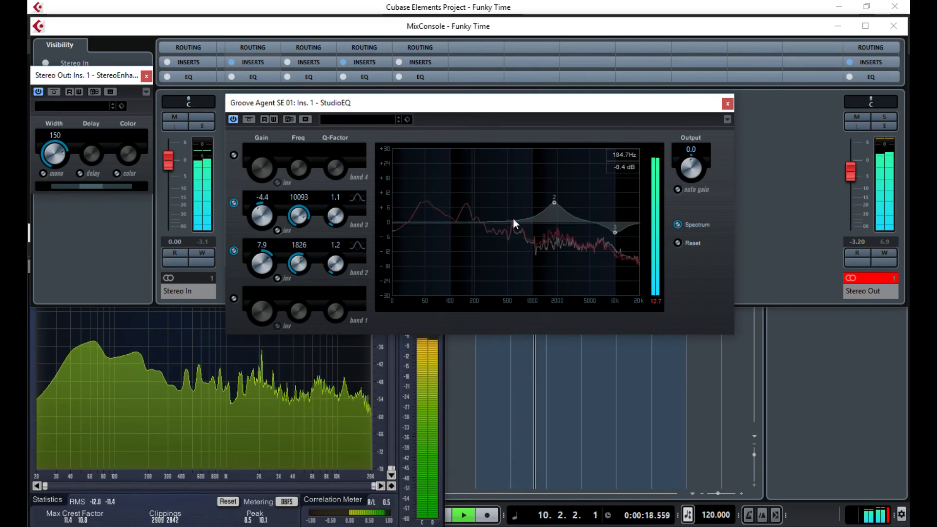
pyautogui.moveTo(612, 235)
pyautogui.mouseDown()
pyautogui.moveTo(626, 248)
pyautogui.moveTo(626, 240)
pyautogui.mouseUp()
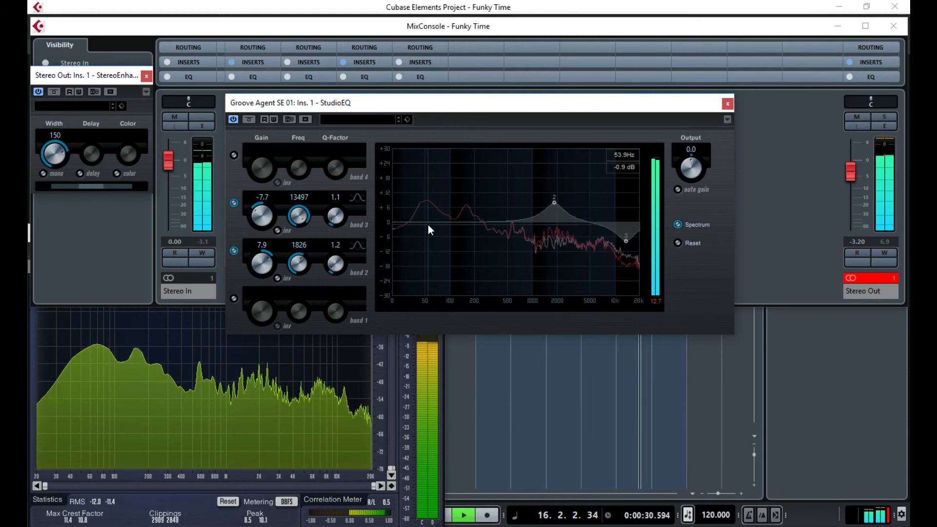
pyautogui.moveTo(427, 221); pyautogui.dragTo(427, 233)
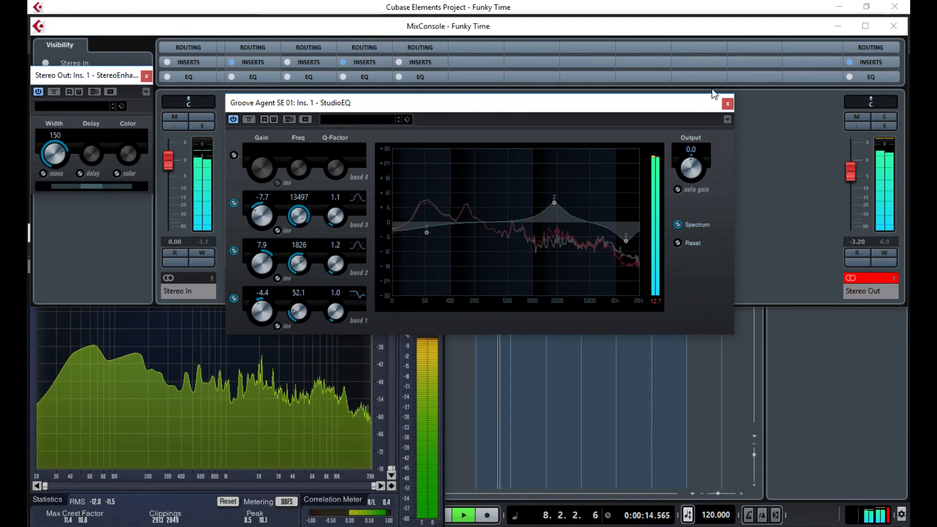
pyautogui.click(727, 103)
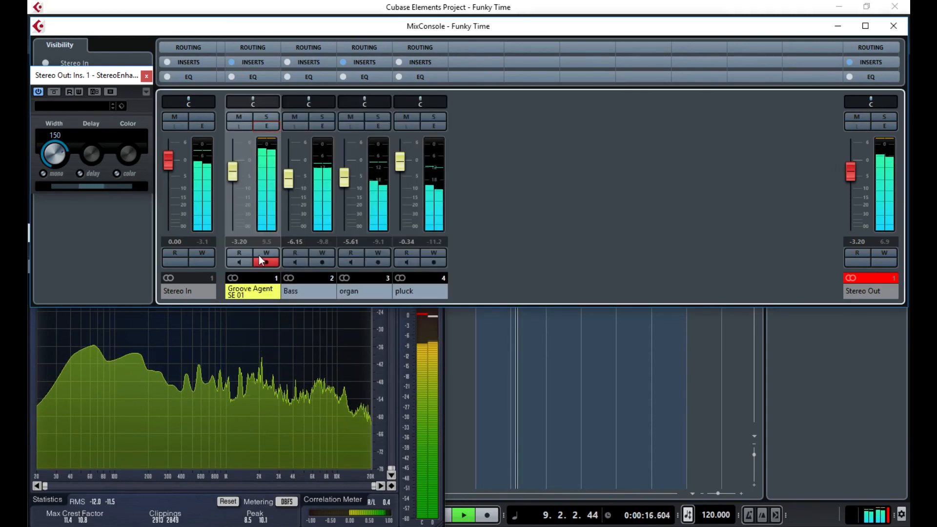
# - Resume playback, switch on the mono check, and lower the Groove Agent fader to -3.63
pyautogui.click(267, 165)
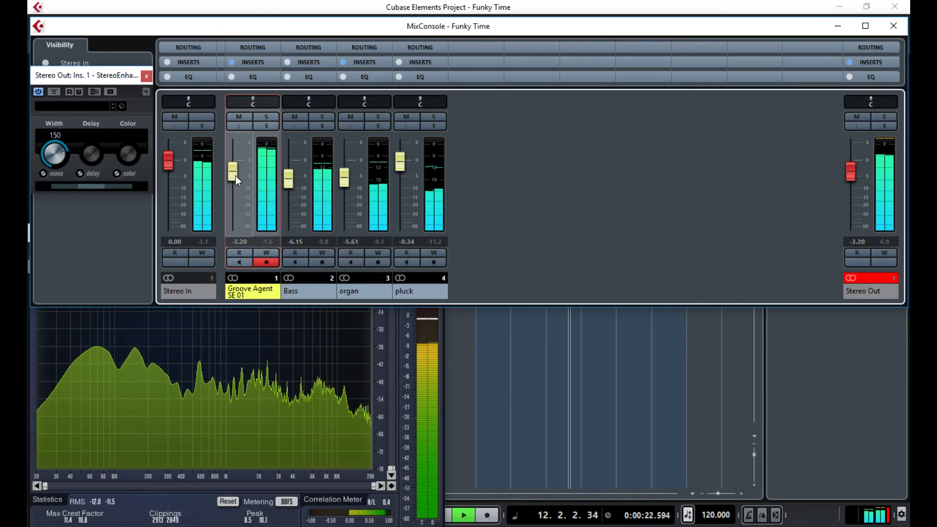
pyautogui.press('space')
pyautogui.click(43, 174)
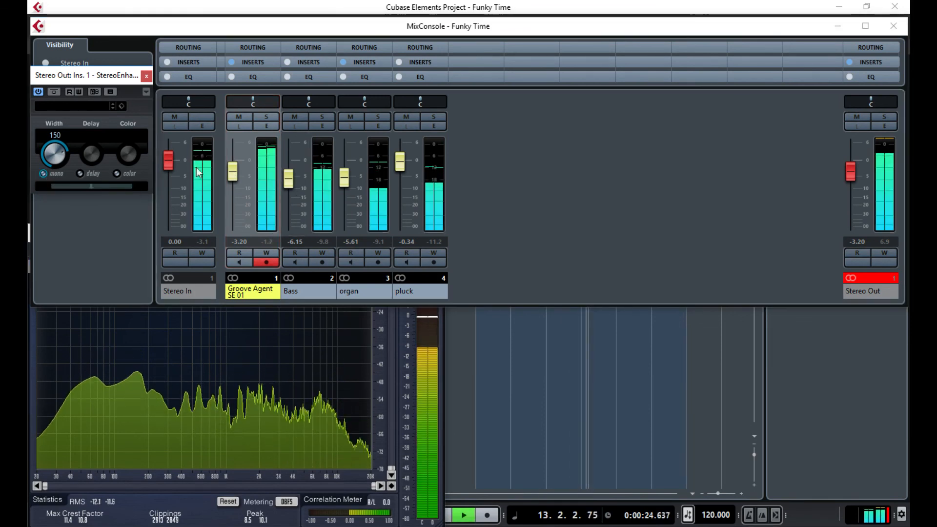
pyautogui.click(236, 178)
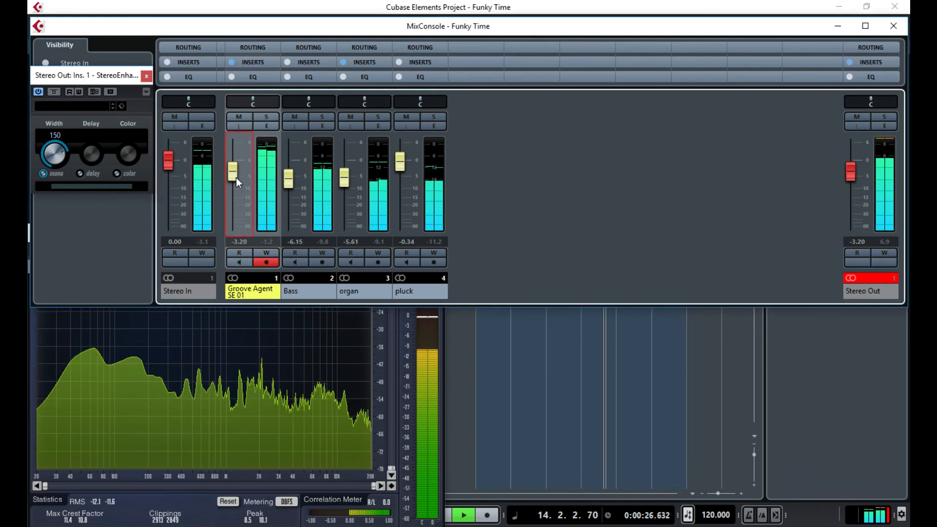
pyautogui.moveTo(235, 178); pyautogui.dragTo(235, 179)
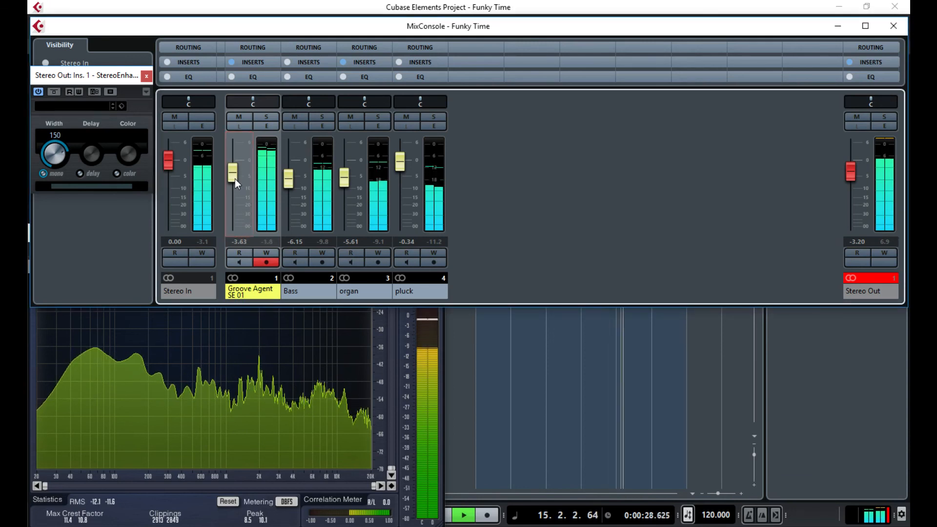
# - Raise organ to -4.32 and pluck to 0.78, turn mono off, and clear the Stereo Out clip indicator
pyautogui.click(291, 182)
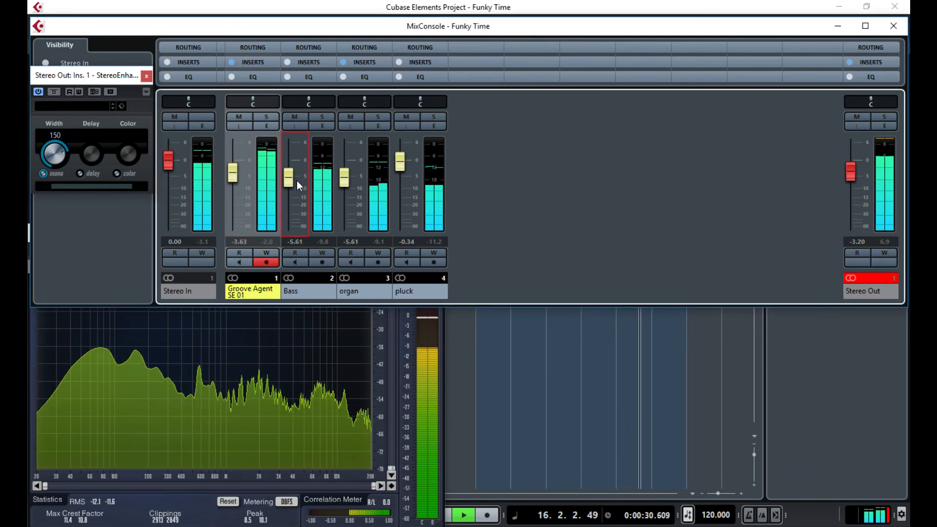
pyautogui.click(344, 180)
pyautogui.moveTo(344, 181); pyautogui.dragTo(352, 179)
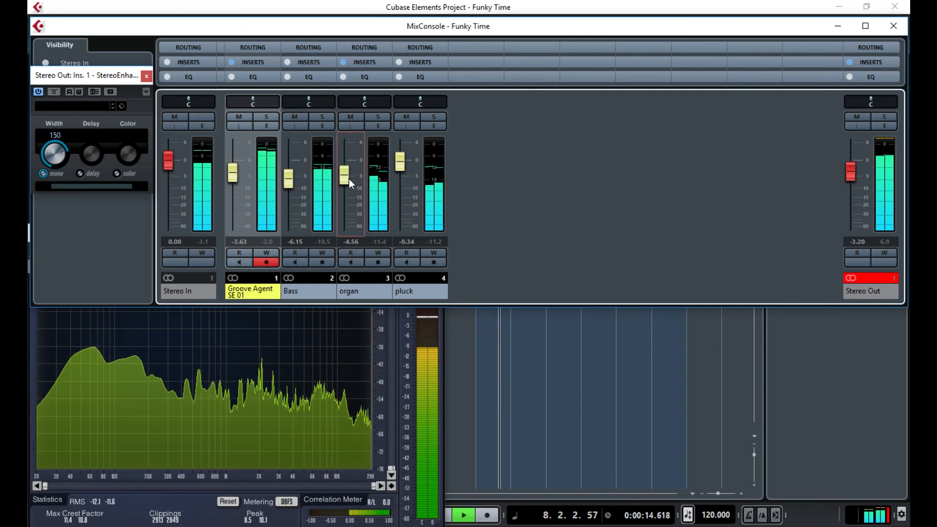
pyautogui.moveTo(350, 179); pyautogui.dragTo(355, 178)
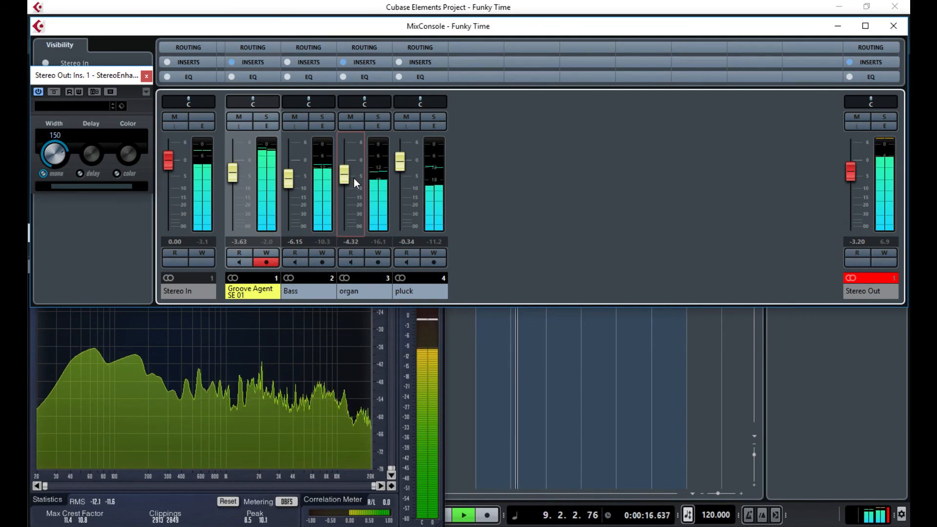
pyautogui.moveTo(400, 167); pyautogui.dragTo(403, 166)
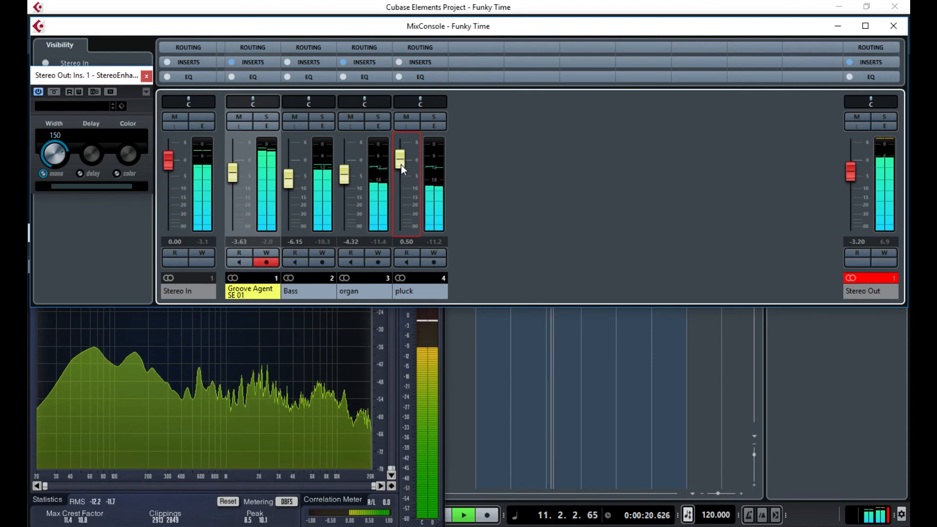
pyautogui.moveTo(402, 165); pyautogui.dragTo(404, 164)
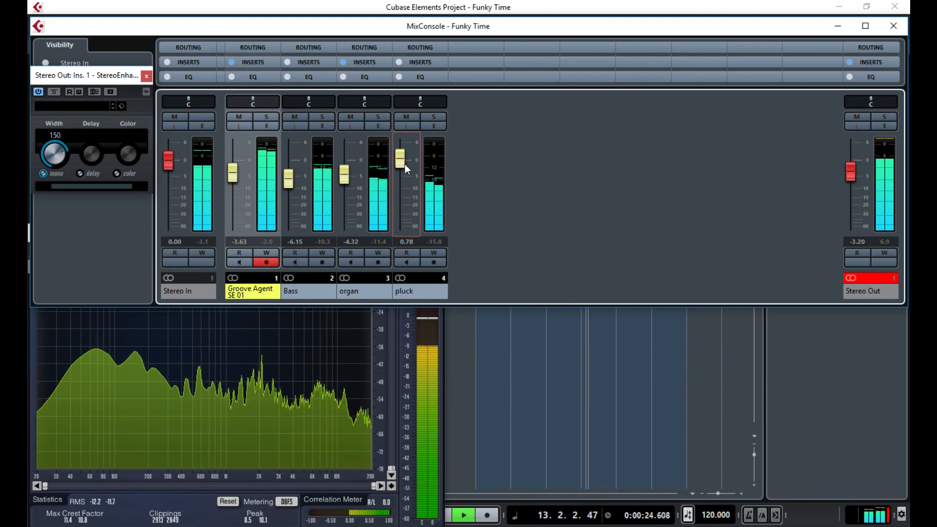
pyautogui.click(46, 176)
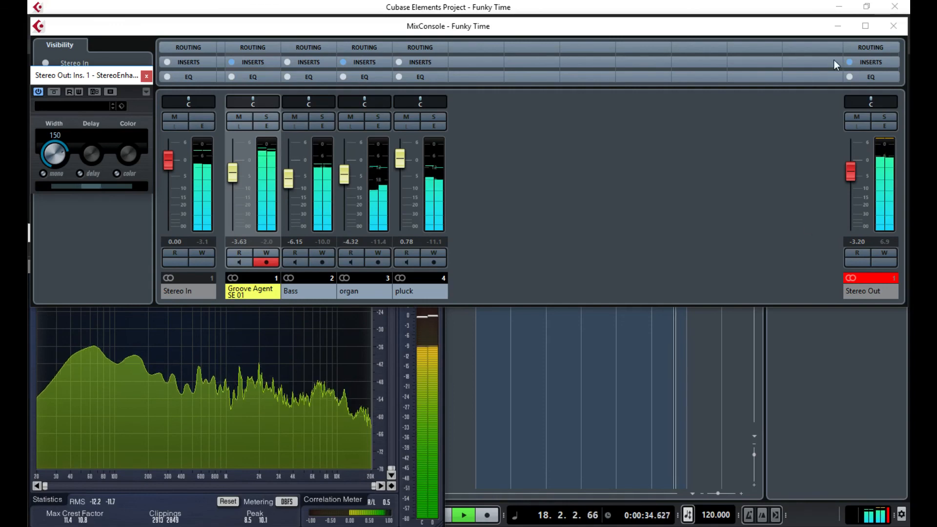
pyautogui.click(879, 278)
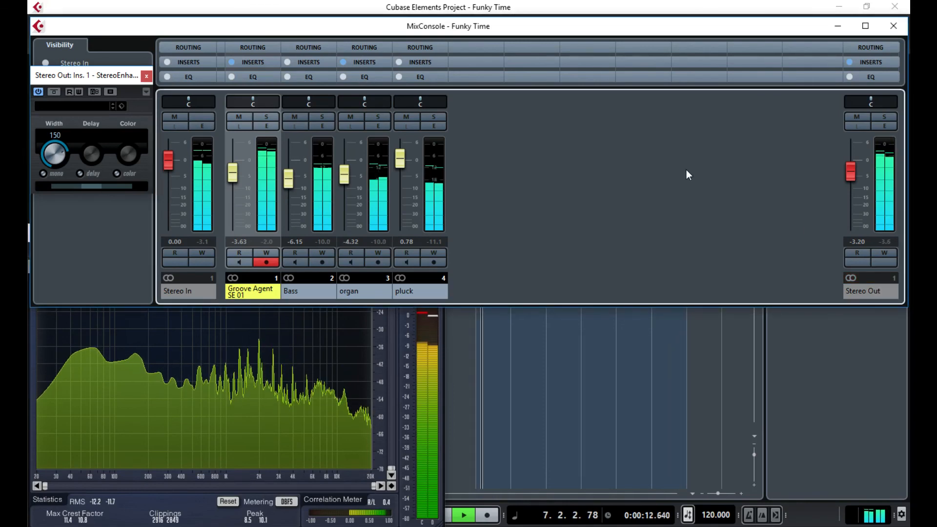
# - Close the MixConsole, zoom out the arrangement, and play from bar 31 to about bar 40
pyautogui.click(894, 28)
pyautogui.press('space')
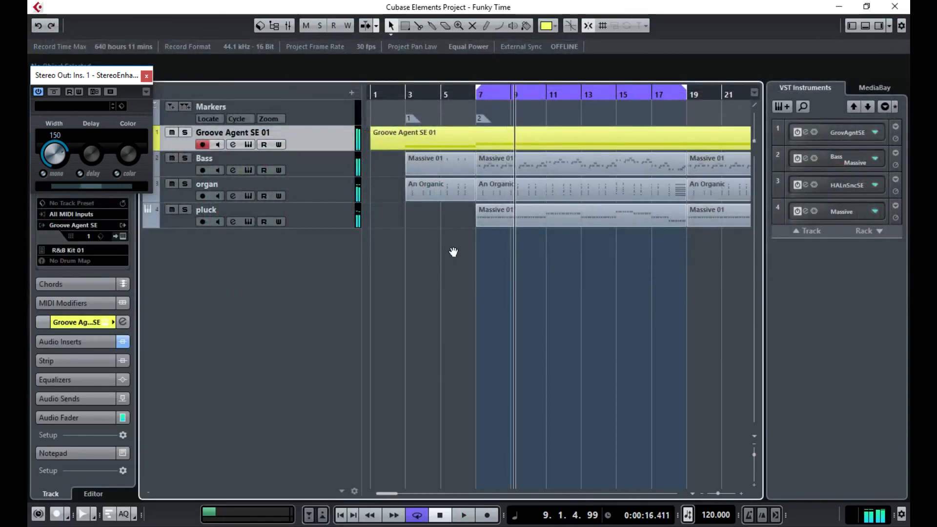
pyautogui.moveTo(386, 494); pyautogui.dragTo(397, 493)
pyautogui.moveTo(718, 494); pyautogui.dragTo(714, 494)
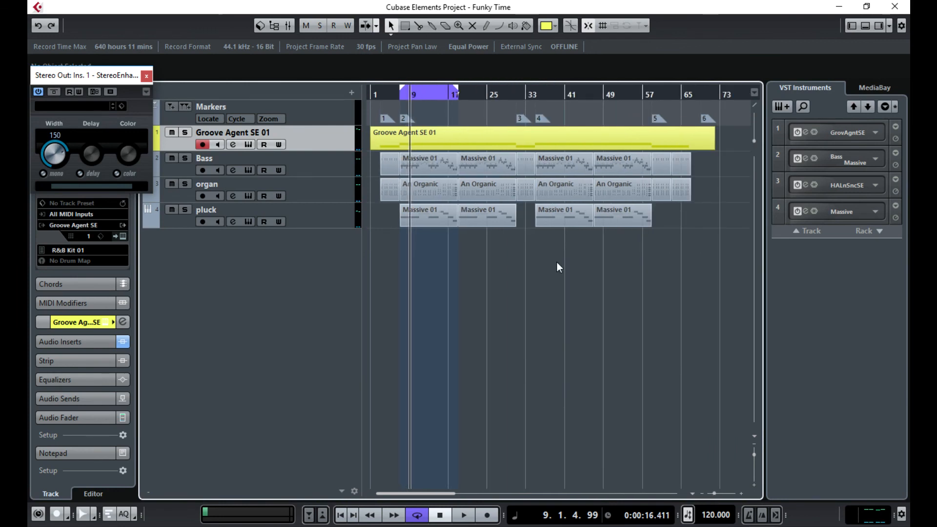
pyautogui.click(519, 97)
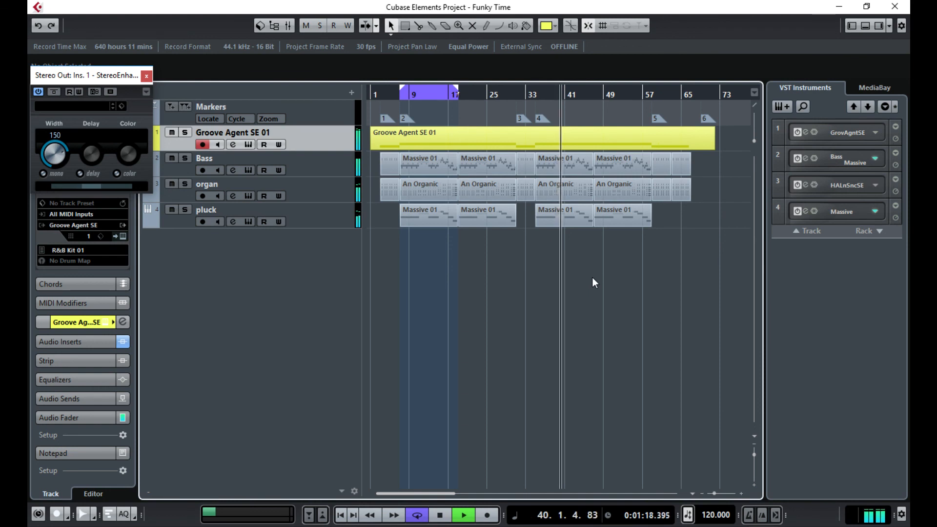
pyautogui.press('space')
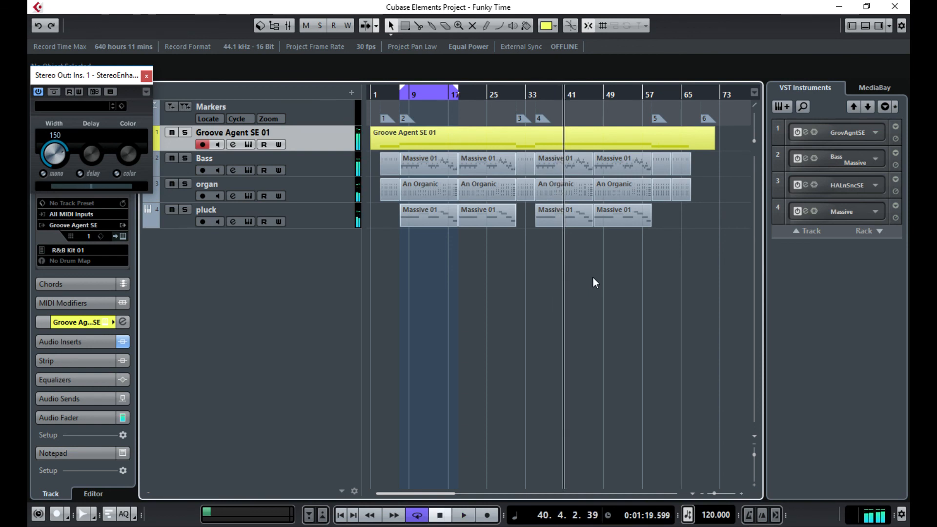